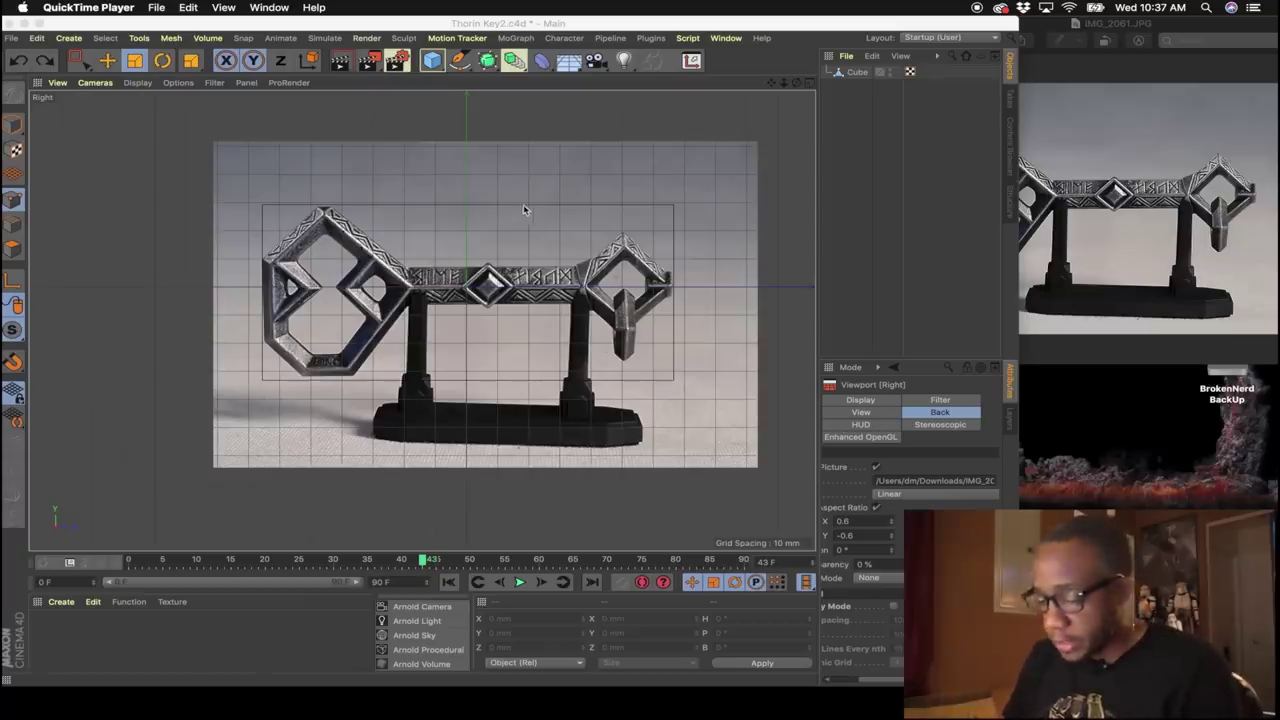
Examine the existing cube from several angles and compare it with the key reference image in the Right view.
{"action": "mouse_move", "coordinate": [407, 350]}
{"action": "right_mouse_down", "text": "alt"}
{"action": "mouse_move", "coordinate": [471, 346]}
{"action": "mouse_move", "coordinate": [422, 351]}
{"action": "right_mouse_up", "text": "alt"}
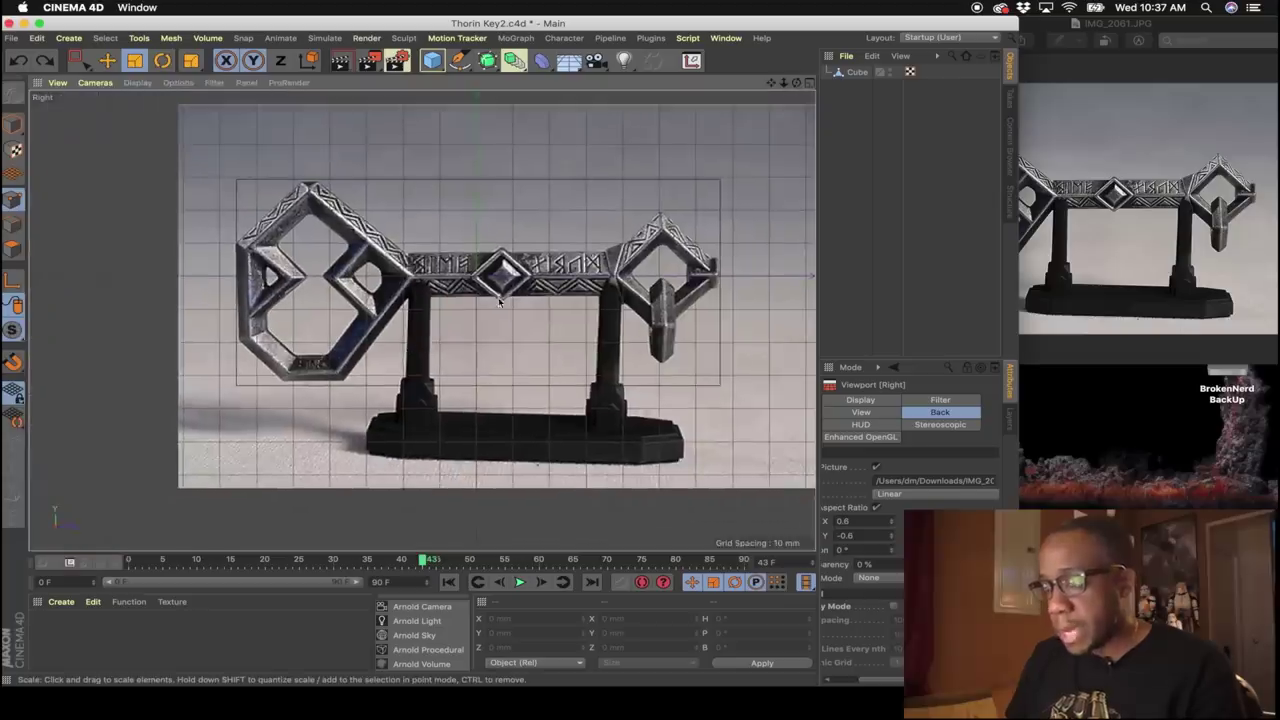
{"action": "middle_click_drag", "start_coordinate": [532, 287], "coordinate": [463, 308], "text": "alt"}
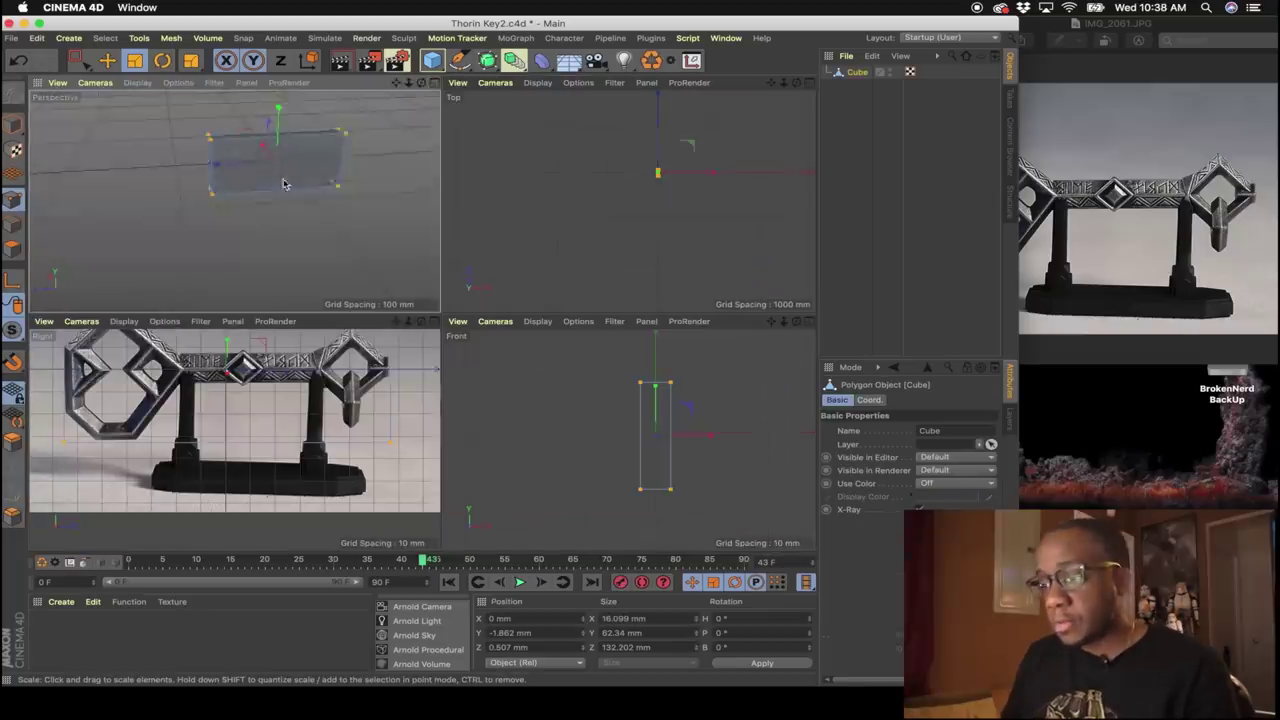
{"action": "left_click_drag", "start_coordinate": [286, 183], "coordinate": [260, 180], "text": "alt"}
{"action": "mouse_move", "coordinate": [260, 180]}
{"action": "right_mouse_down", "text": "alt"}
{"action": "mouse_move", "coordinate": [254, 200]}
{"action": "mouse_move", "coordinate": [257, 190]}
{"action": "right_mouse_up", "text": "alt"}
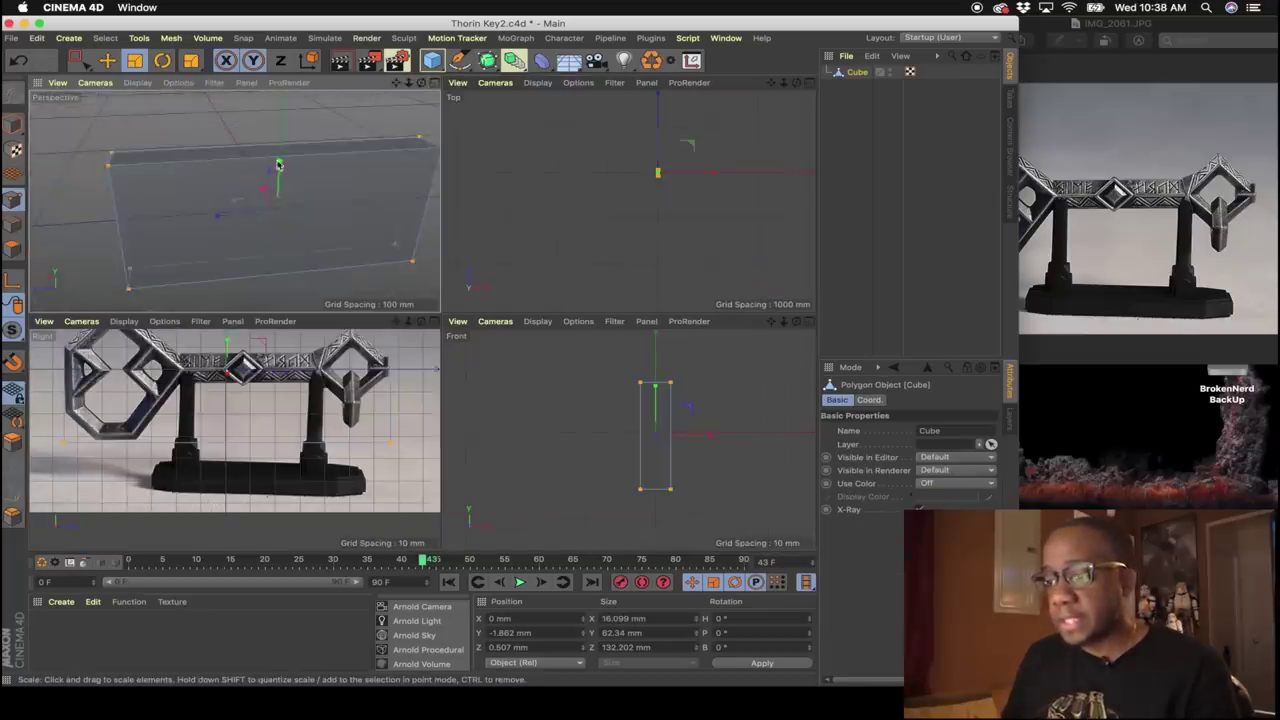
{"action": "left_click_drag", "start_coordinate": [279, 165], "coordinate": [268, 205], "text": "alt"}
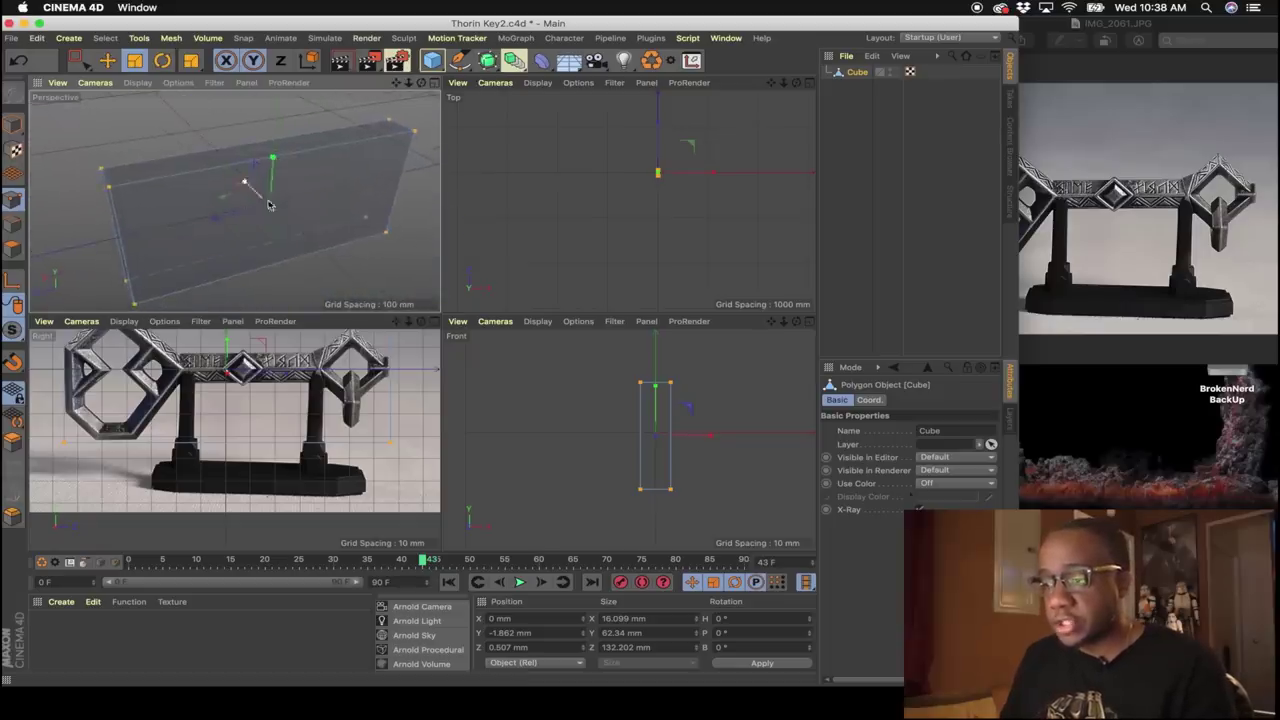
{"action": "middle_click", "coordinate": [268, 205]}
{"action": "left_click_drag", "start_coordinate": [526, 314], "coordinate": [397, 339], "text": "alt"}
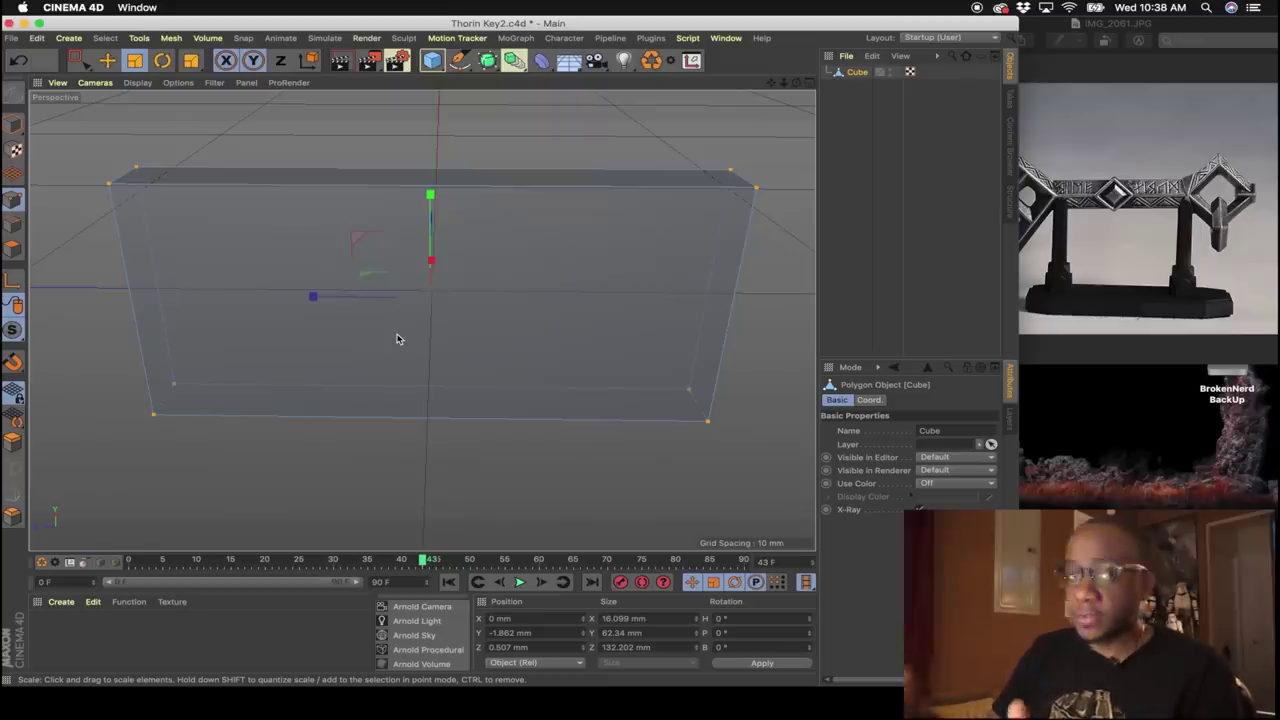
{"action": "middle_click", "coordinate": [474, 439]}
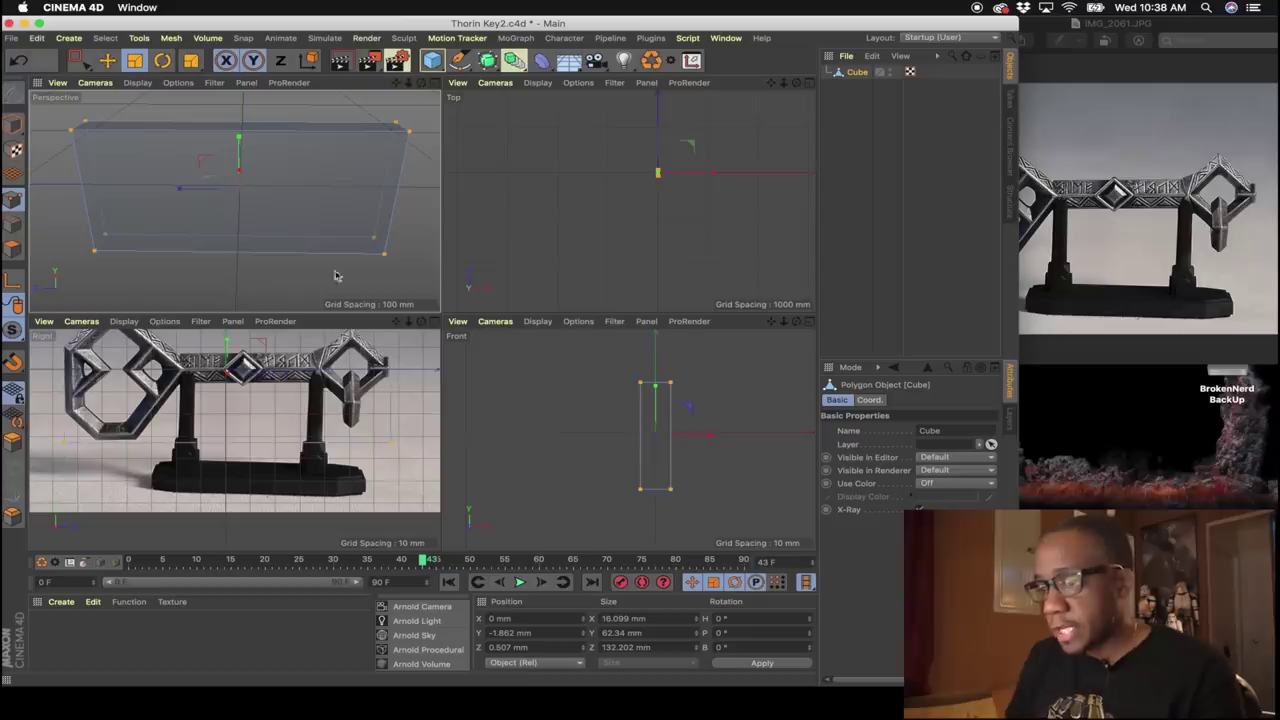
{"action": "middle_click", "coordinate": [360, 390]}
{"action": "scroll", "coordinate": [530, 370], "scroll_direction": "down", "scroll_amount": 2}
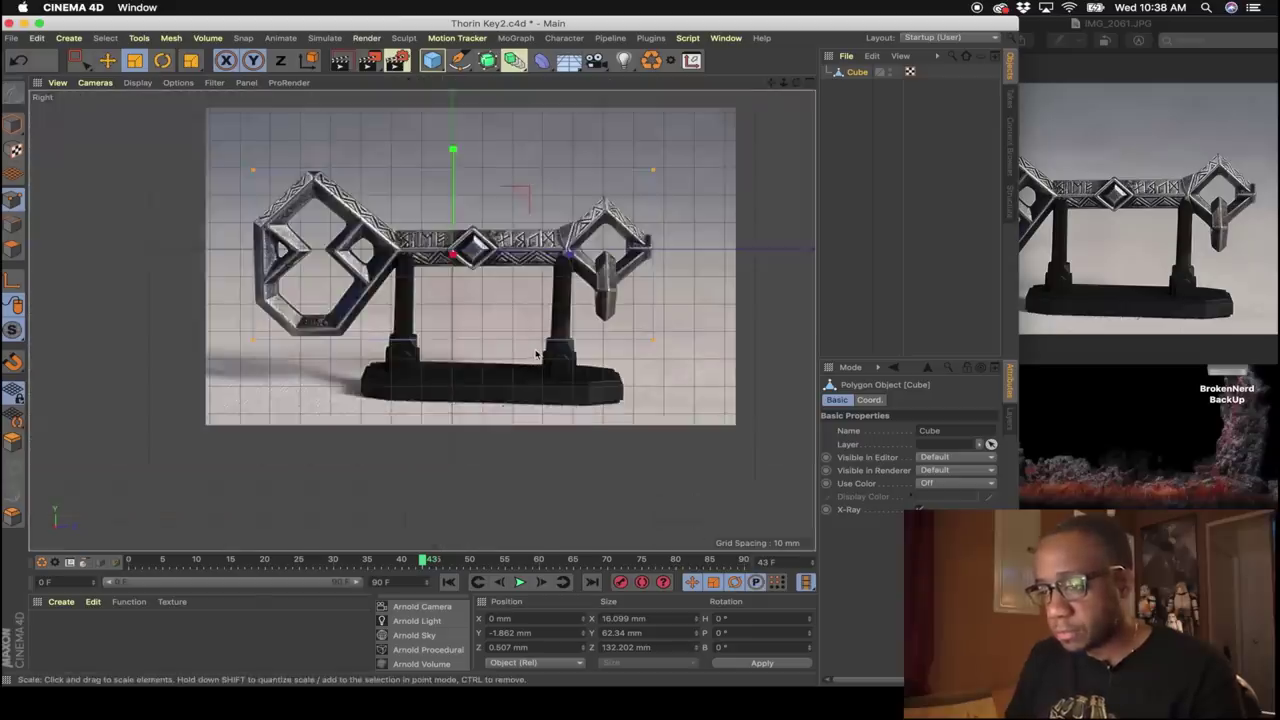
{"action": "scroll", "coordinate": [308, 370], "scroll_direction": "up", "scroll_amount": 3}
{"action": "scroll", "coordinate": [308, 370], "scroll_direction": "down", "scroll_amount": 3}
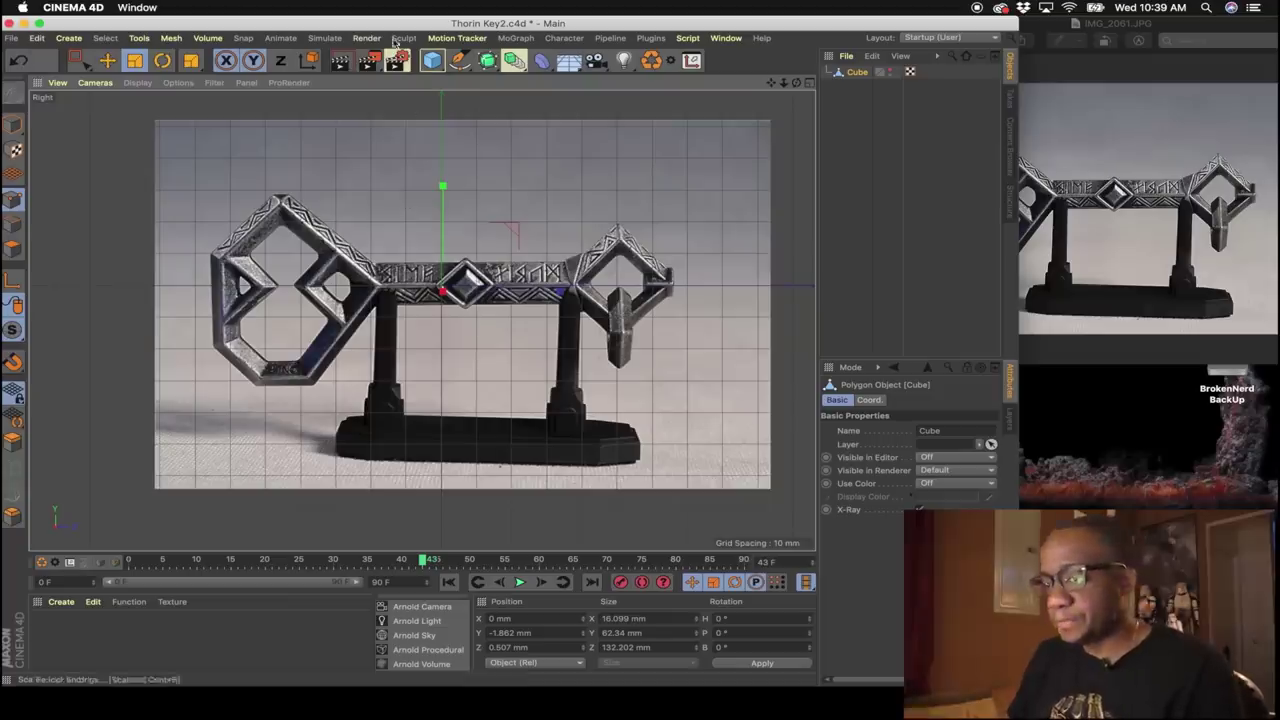
Add a second cube, scale it uniformly to about 17.2 mm, and make it editable.
{"action": "left_click", "coordinate": [432, 60]}
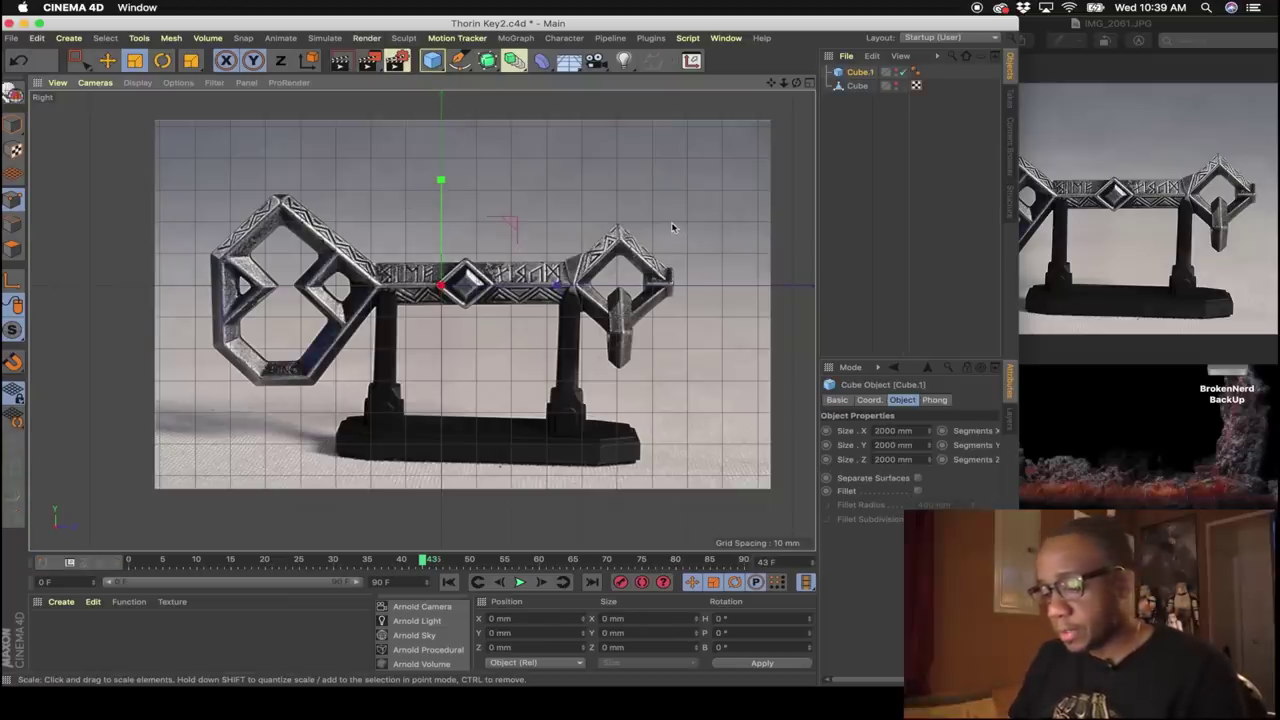
{"action": "key", "text": "t"}
{"action": "left_click_drag", "start_coordinate": [694, 220], "coordinate": [323, 316]}
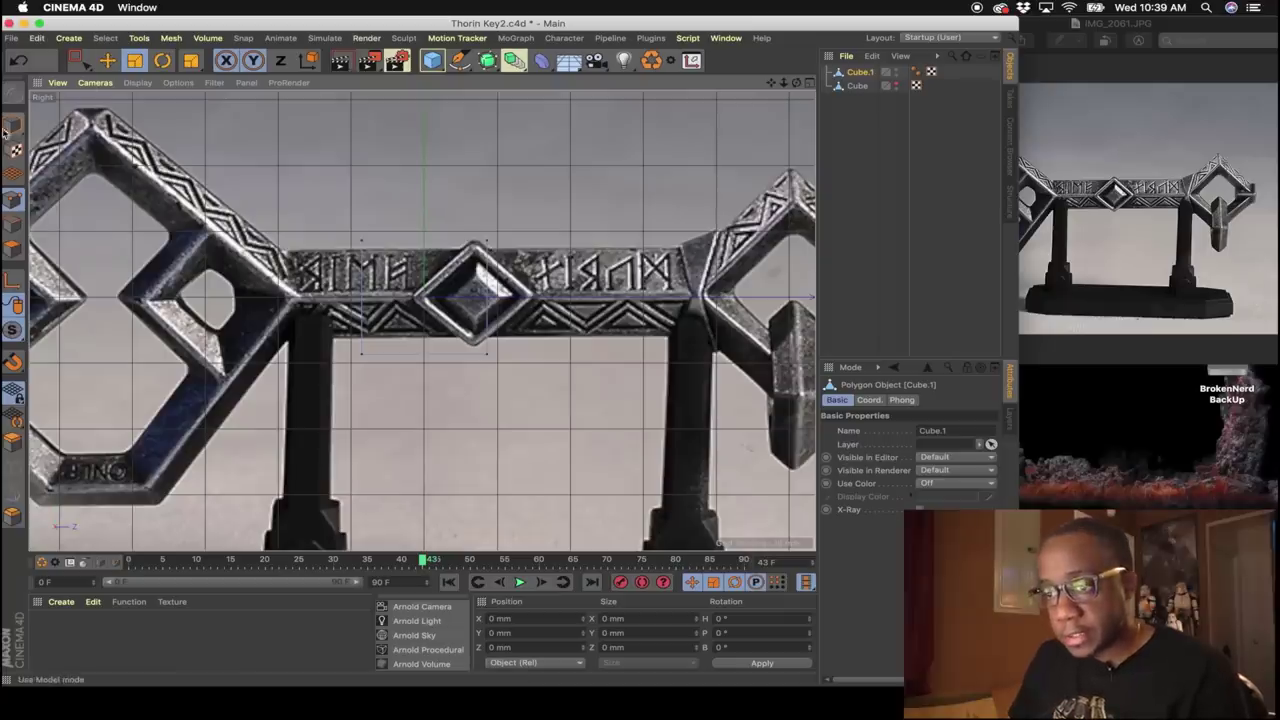
{"action": "left_click", "coordinate": [14, 126]}
{"action": "left_click", "coordinate": [220, 36]}
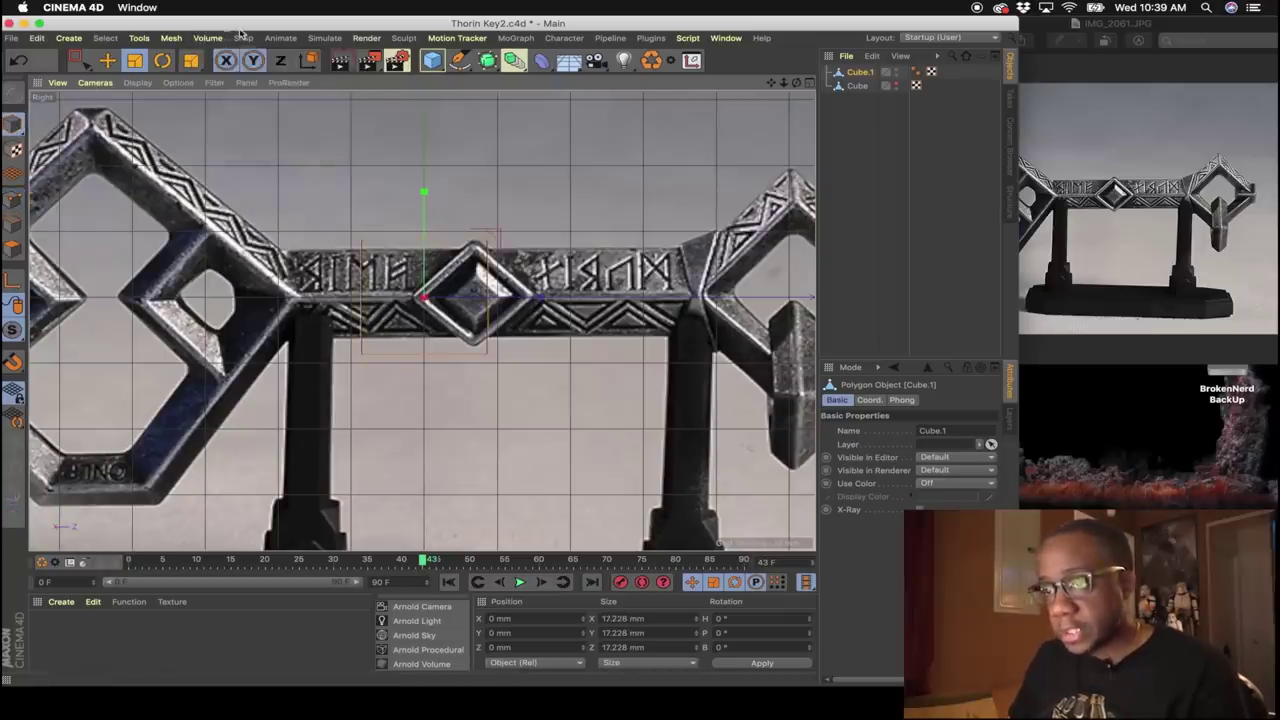
{"action": "mouse_move", "coordinate": [246, 26]}
{"action": "left_mouse_down"}
{"action": "mouse_move", "coordinate": [268, 25]}
{"action": "mouse_move", "coordinate": [252, 17]}
{"action": "left_mouse_up"}
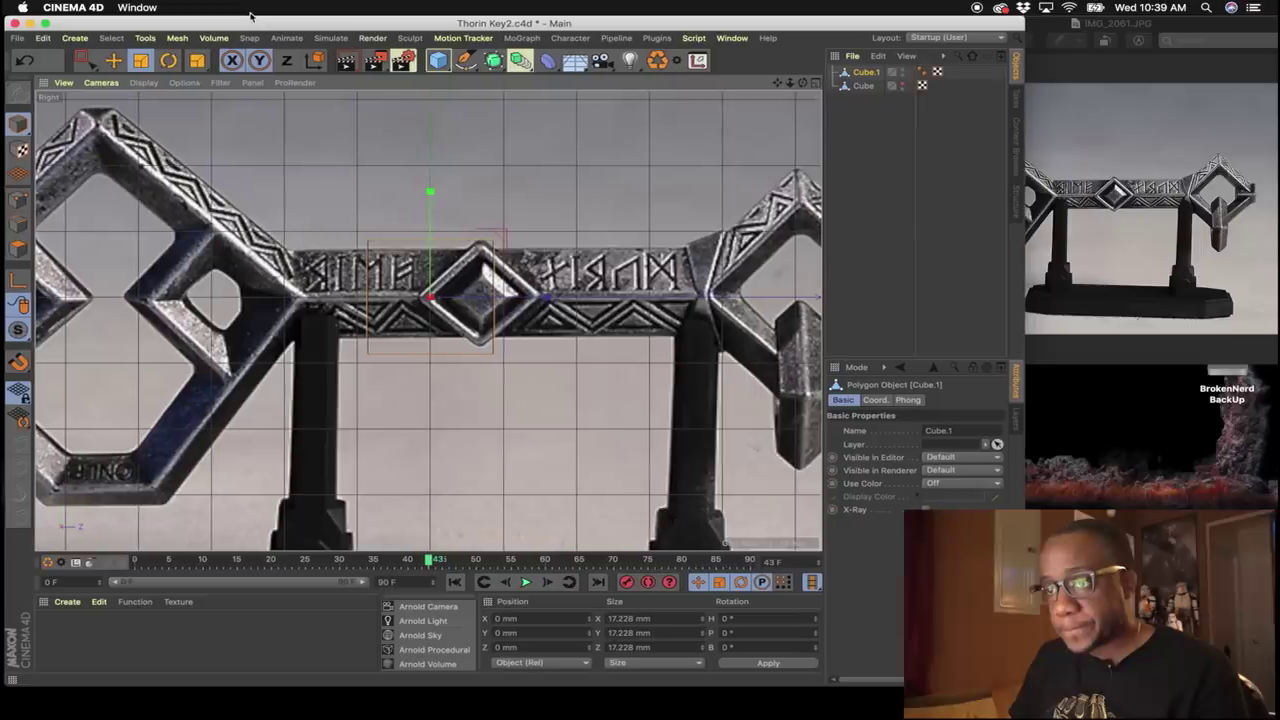
Remove the new cube's Phong tag and move its upper and lower points to fit the key shaft, about 13.7 mm high.
{"action": "left_click", "coordinate": [20, 199]}
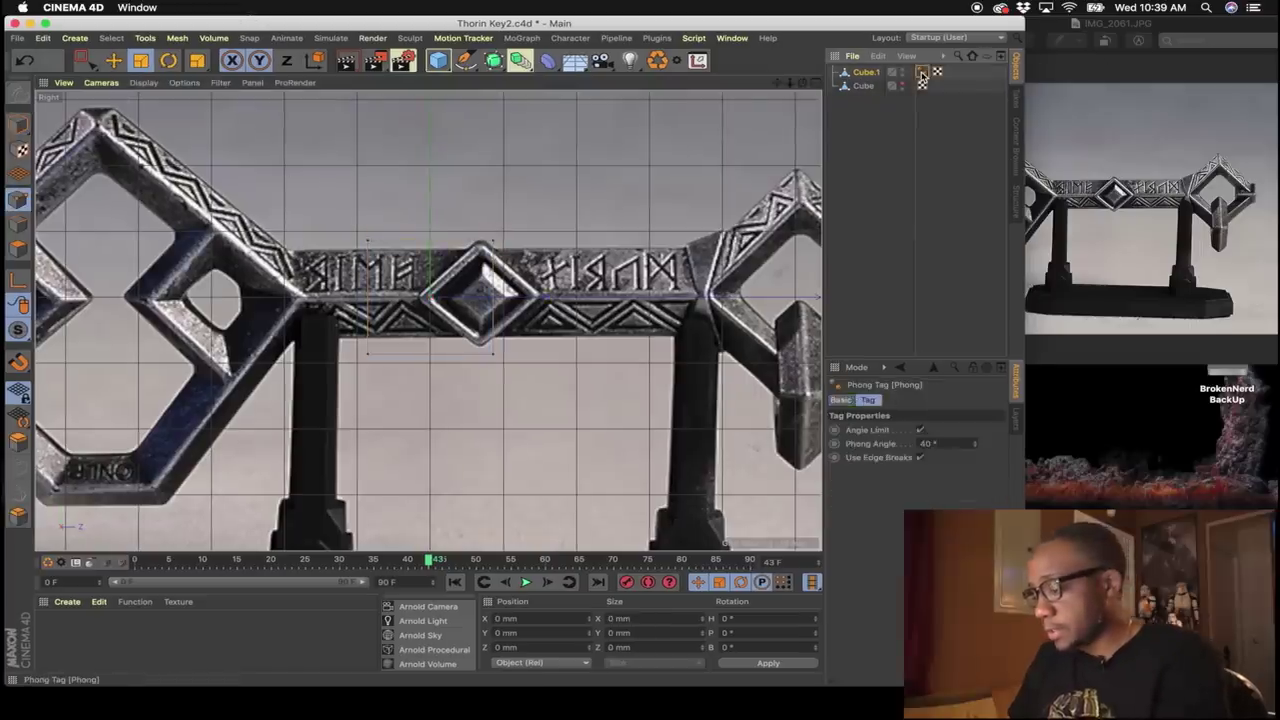
{"action": "key", "text": "0"}
{"action": "left_click_drag", "start_coordinate": [288, 203], "coordinate": [552, 278]}
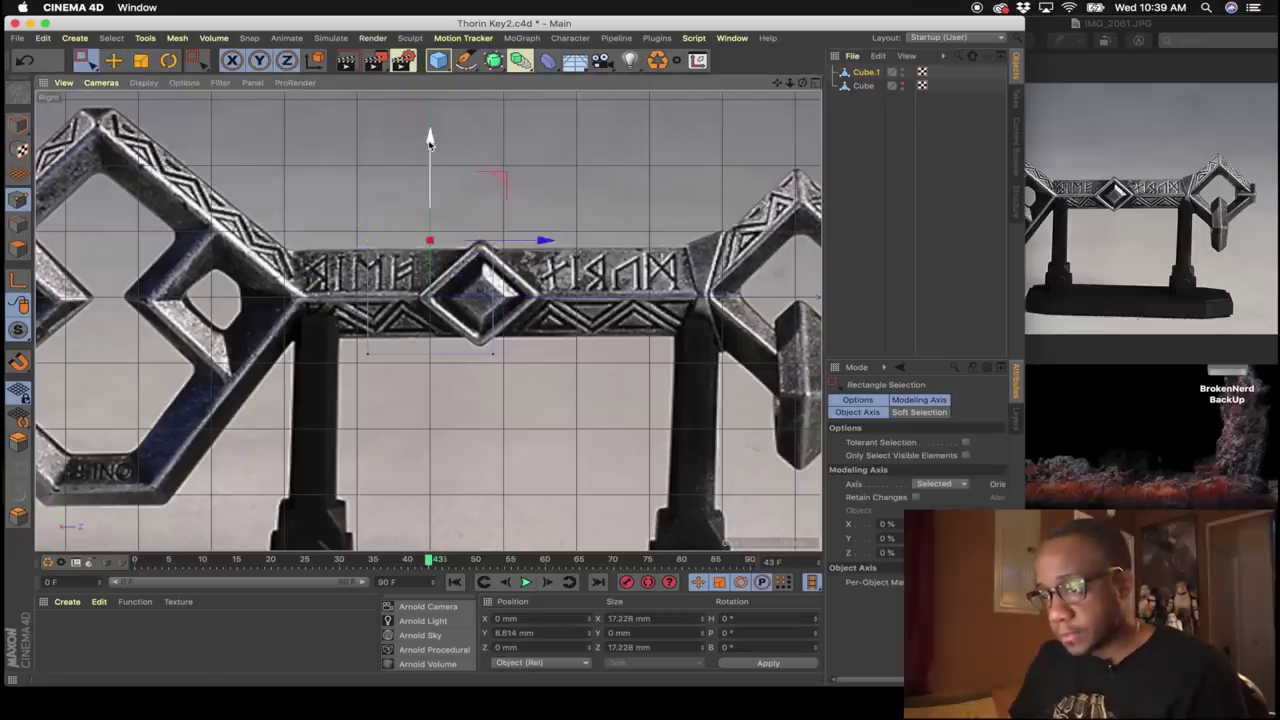
{"action": "left_click_drag", "start_coordinate": [430, 150], "coordinate": [430, 238]}
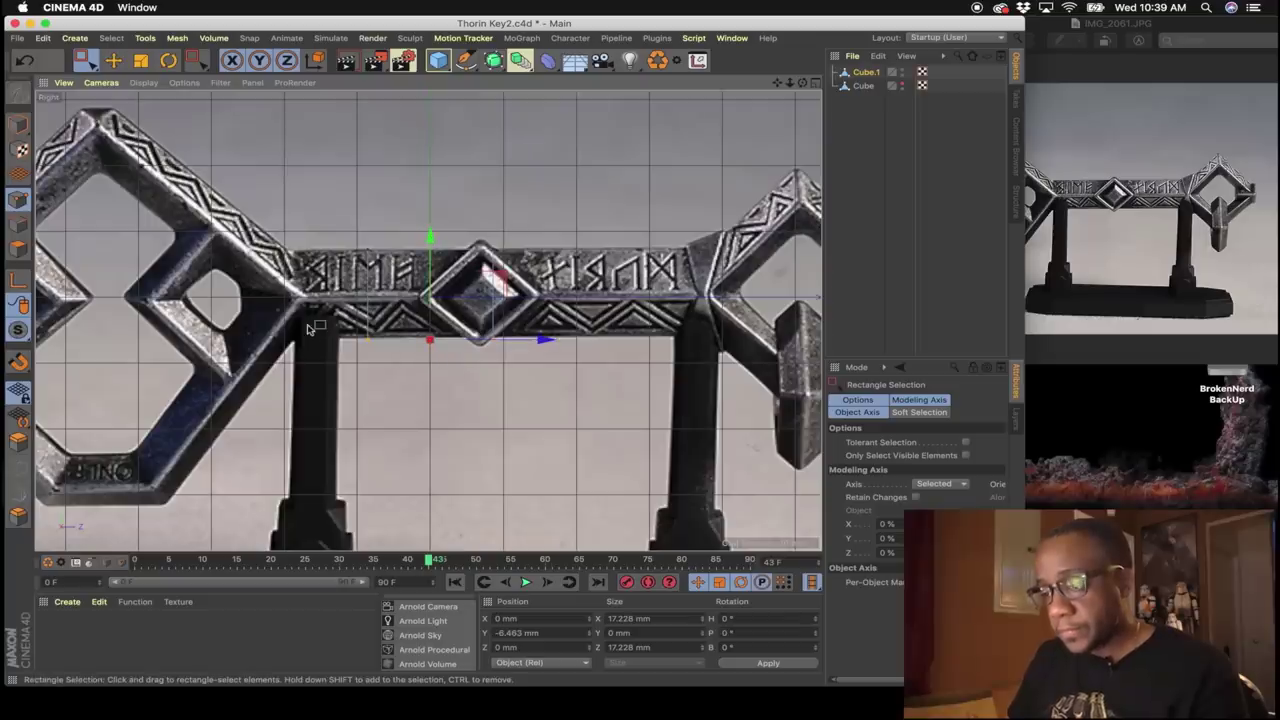
Move the new cube's end points along Z to span the reference key's shaft, about 53.2 mm long.
{"action": "left_click_drag", "start_coordinate": [330, 226], "coordinate": [401, 372]}
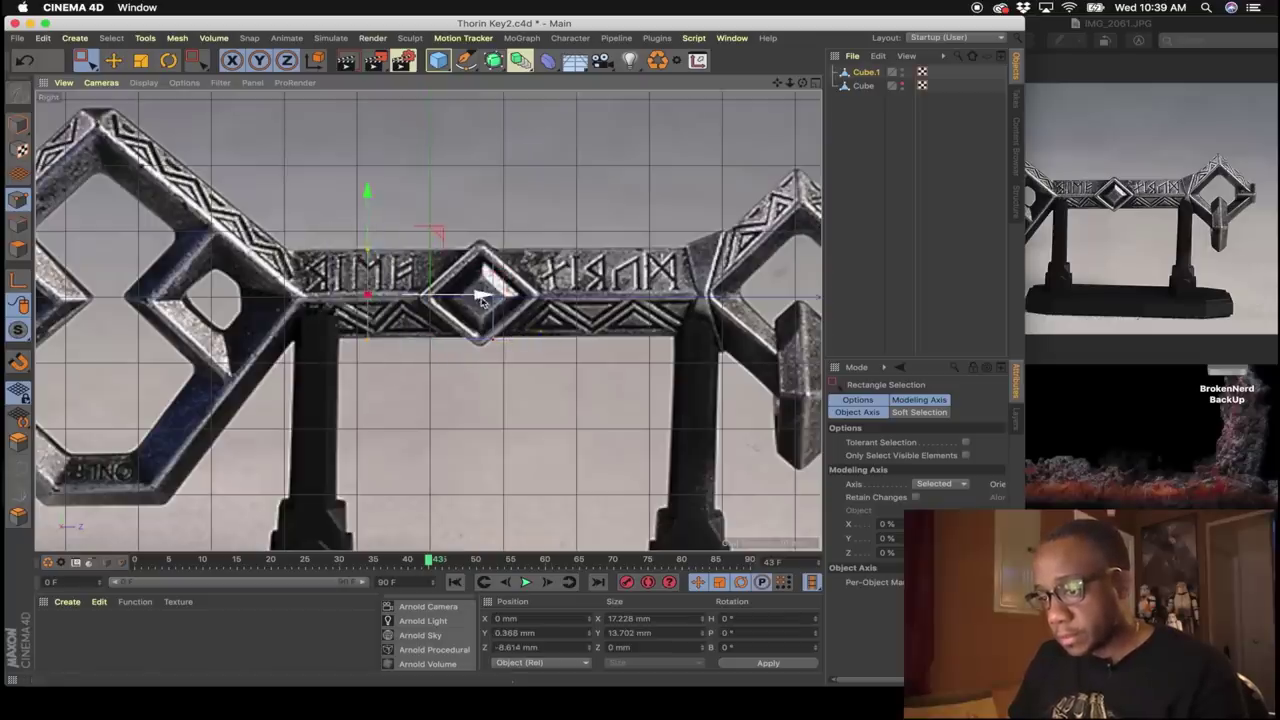
{"action": "left_click_drag", "start_coordinate": [480, 298], "coordinate": [431, 294]}
{"action": "left_click_drag", "start_coordinate": [474, 224], "coordinate": [506, 374]}
{"action": "left_click_drag", "start_coordinate": [582, 302], "coordinate": [687, 299]}
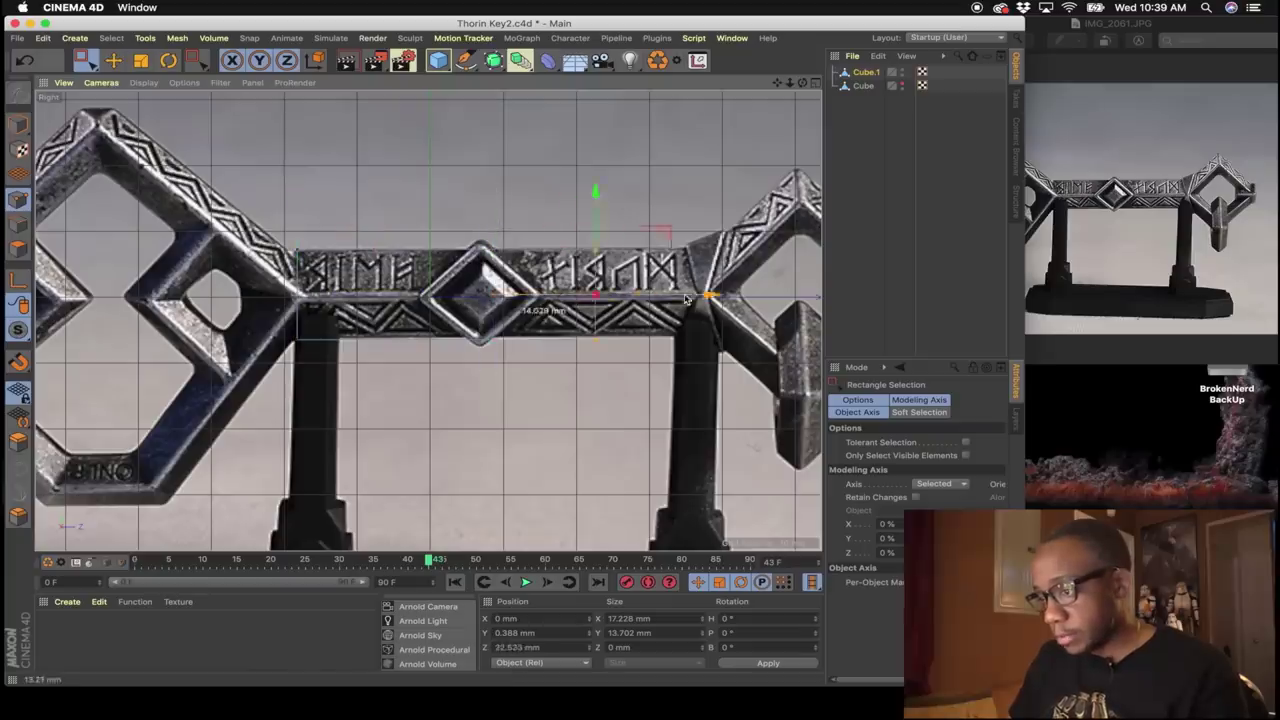
Add a horizontal loop cut around the shaft's sides and ends at about 47% of its height.
{"action": "middle_click", "coordinate": [772, 314]}
{"action": "right_click", "coordinate": [250, 230]}
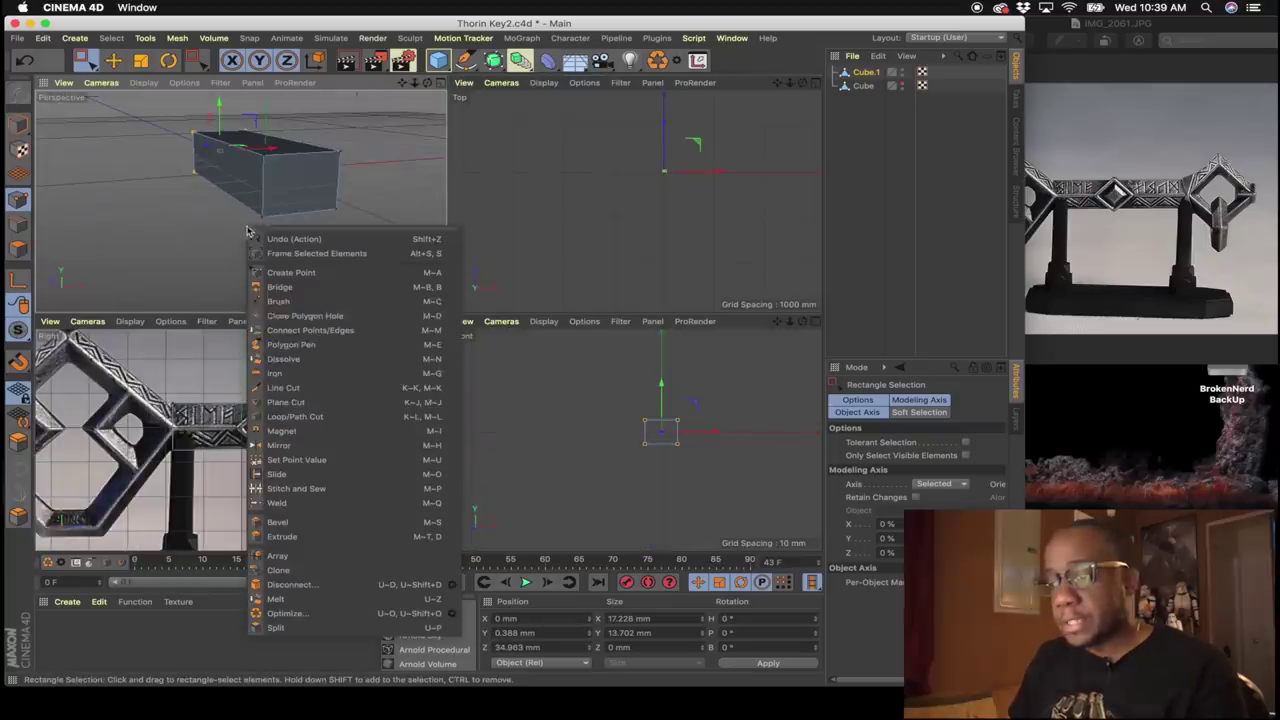
{"action": "left_click", "coordinate": [290, 416]}
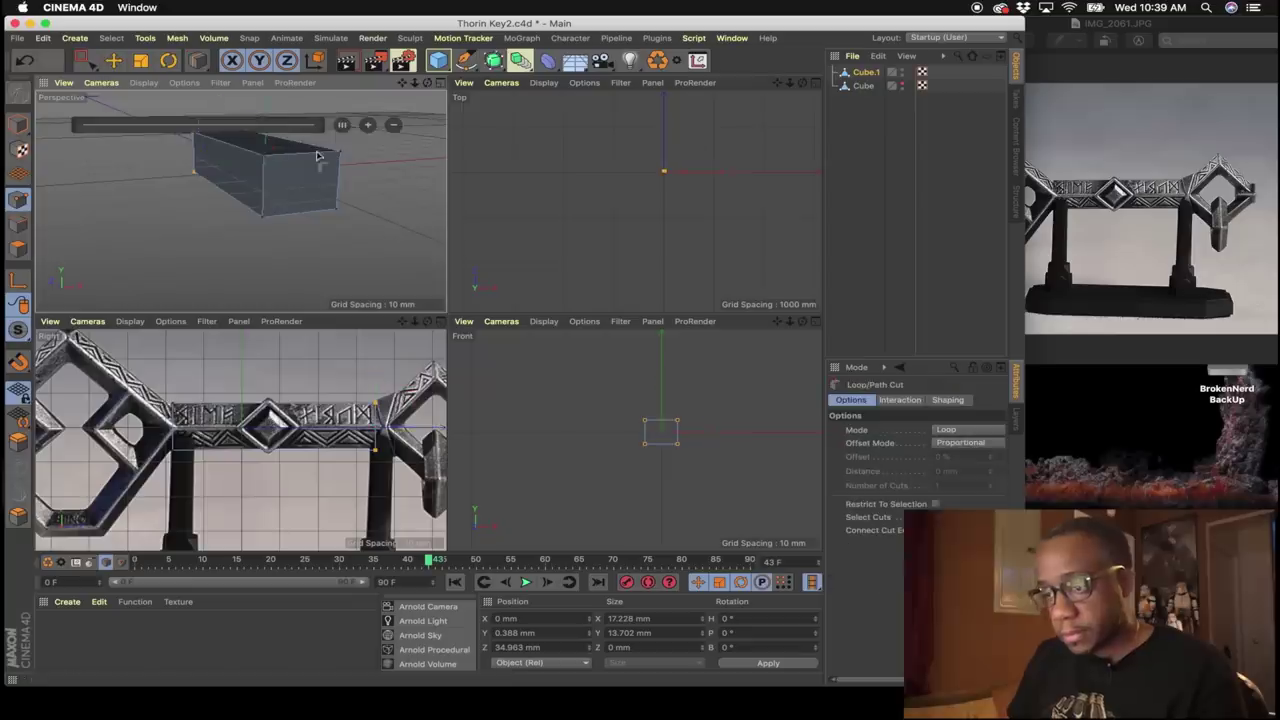
{"action": "left_click", "coordinate": [265, 198]}
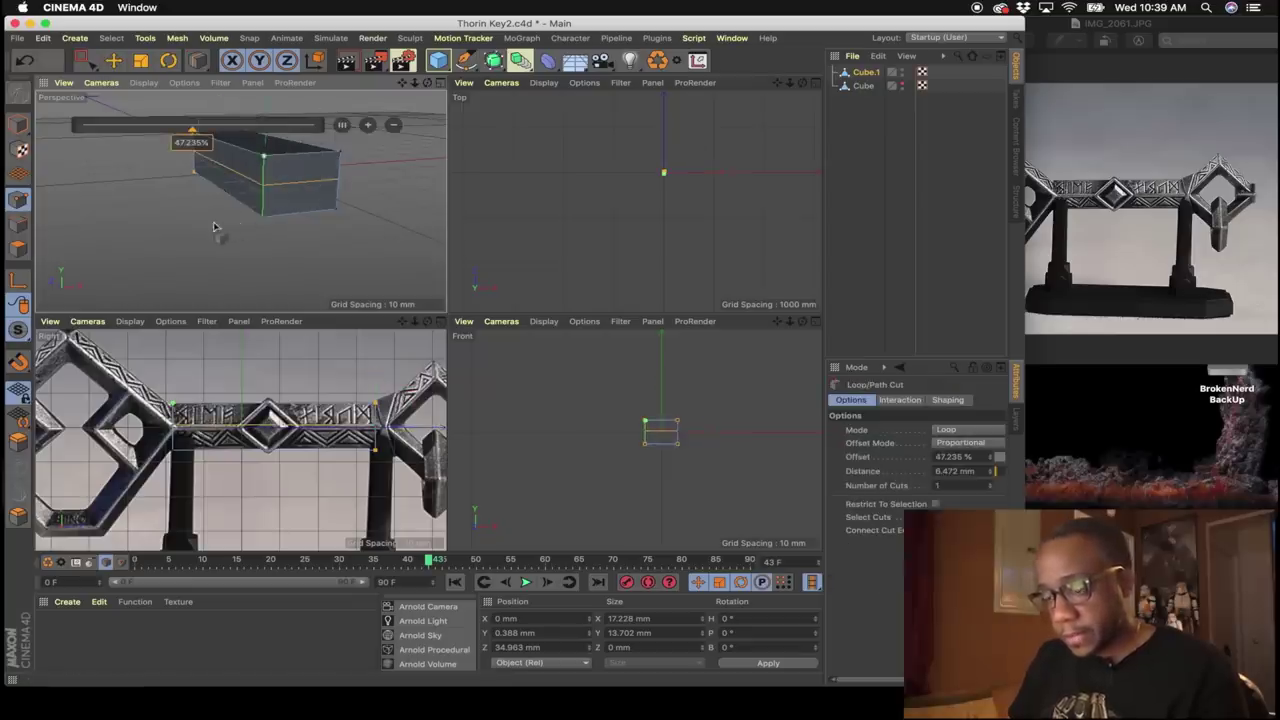
{"action": "key", "text": "space"}
{"action": "left_click_drag", "start_coordinate": [281, 180], "coordinate": [278, 206], "text": "alt"}
Select the shaft's upper and lower faces and scale them along X to narrow ridges about 1.6 mm wide.
{"action": "left_click_drag", "start_coordinate": [90, 62], "coordinate": [127, 106]}
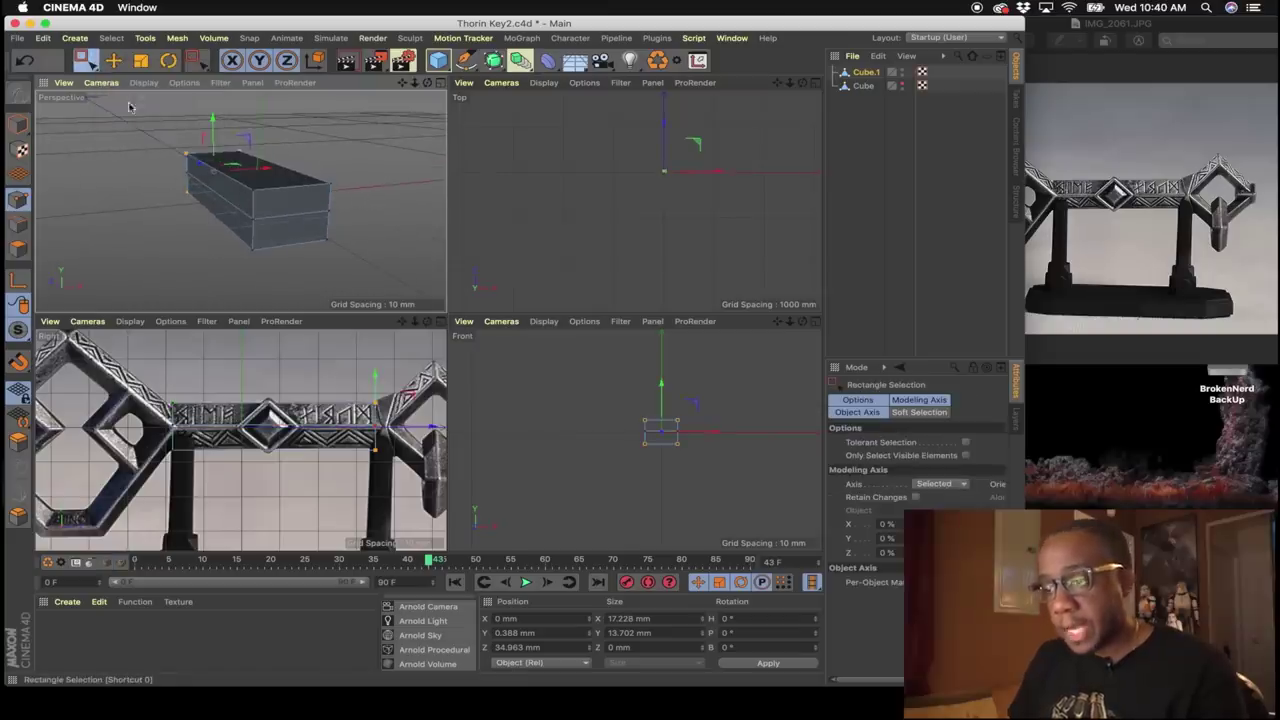
{"action": "left_click", "coordinate": [12, 248]}
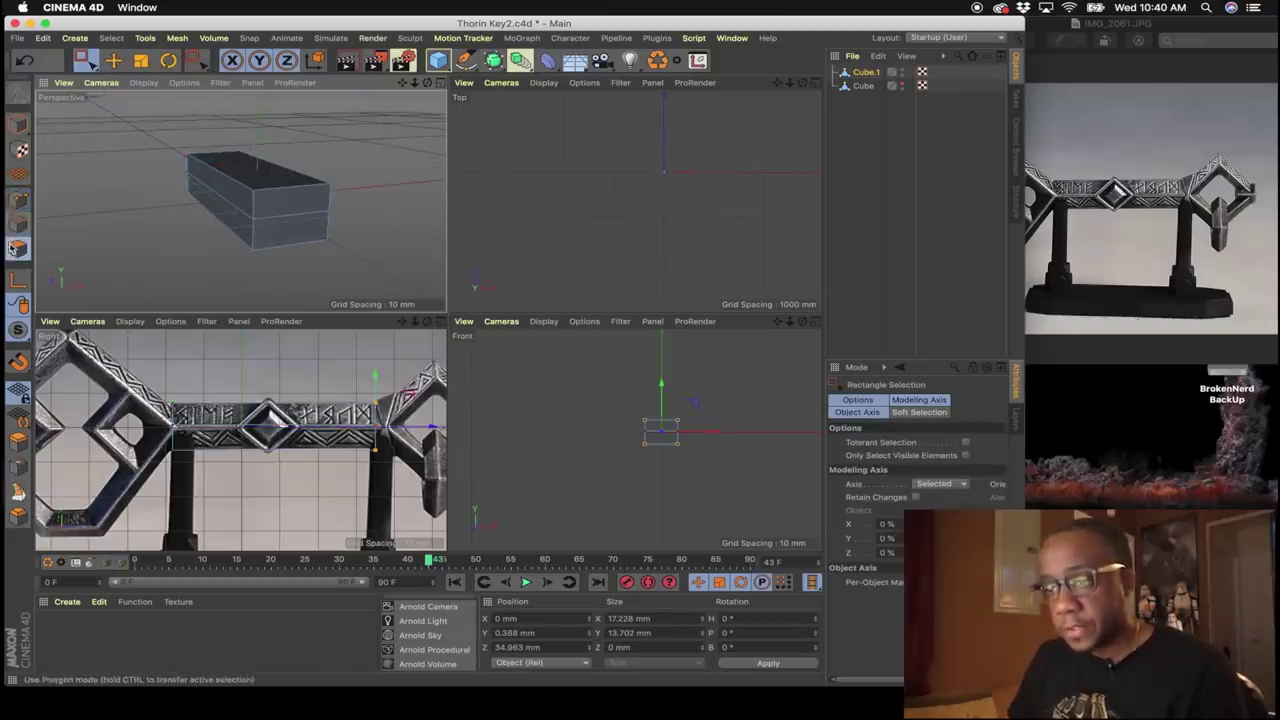
{"action": "left_click_drag", "start_coordinate": [252, 173], "coordinate": [234, 200], "text": "alt"}
{"action": "left_click_drag", "start_coordinate": [88, 63], "coordinate": [124, 79]}
{"action": "left_click", "coordinate": [243, 184]}
{"action": "left_click_drag", "start_coordinate": [251, 277], "coordinate": [269, 155], "text": "alt"}
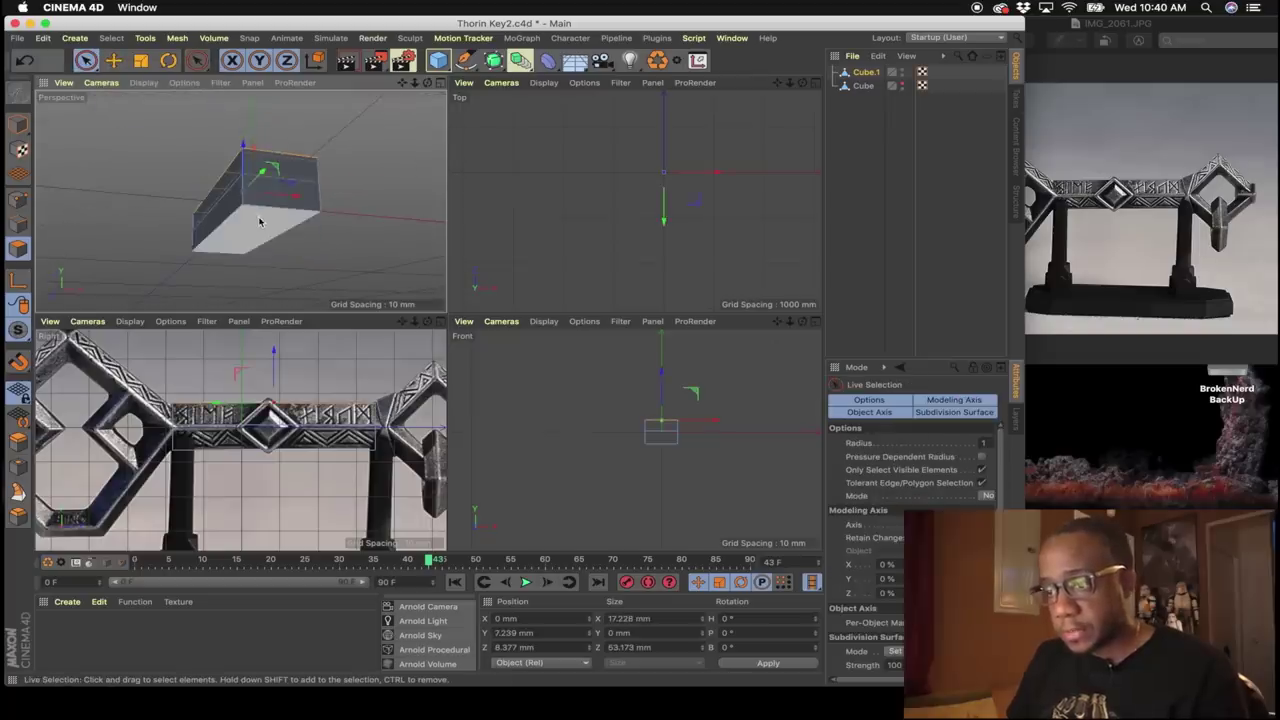
{"action": "left_click", "coordinate": [260, 222]}
{"action": "key", "text": "t"}
{"action": "middle_click", "coordinate": [298, 172]}
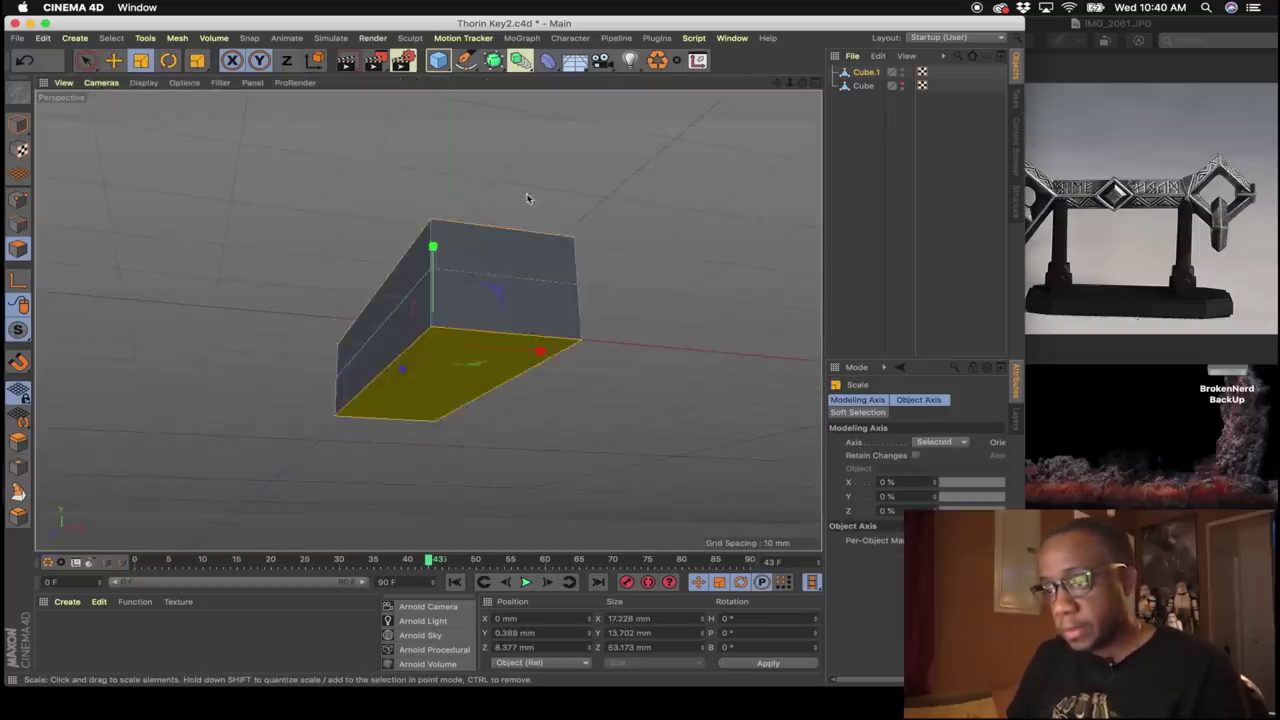
{"action": "left_click_drag", "start_coordinate": [528, 198], "coordinate": [538, 295], "text": "alt"}
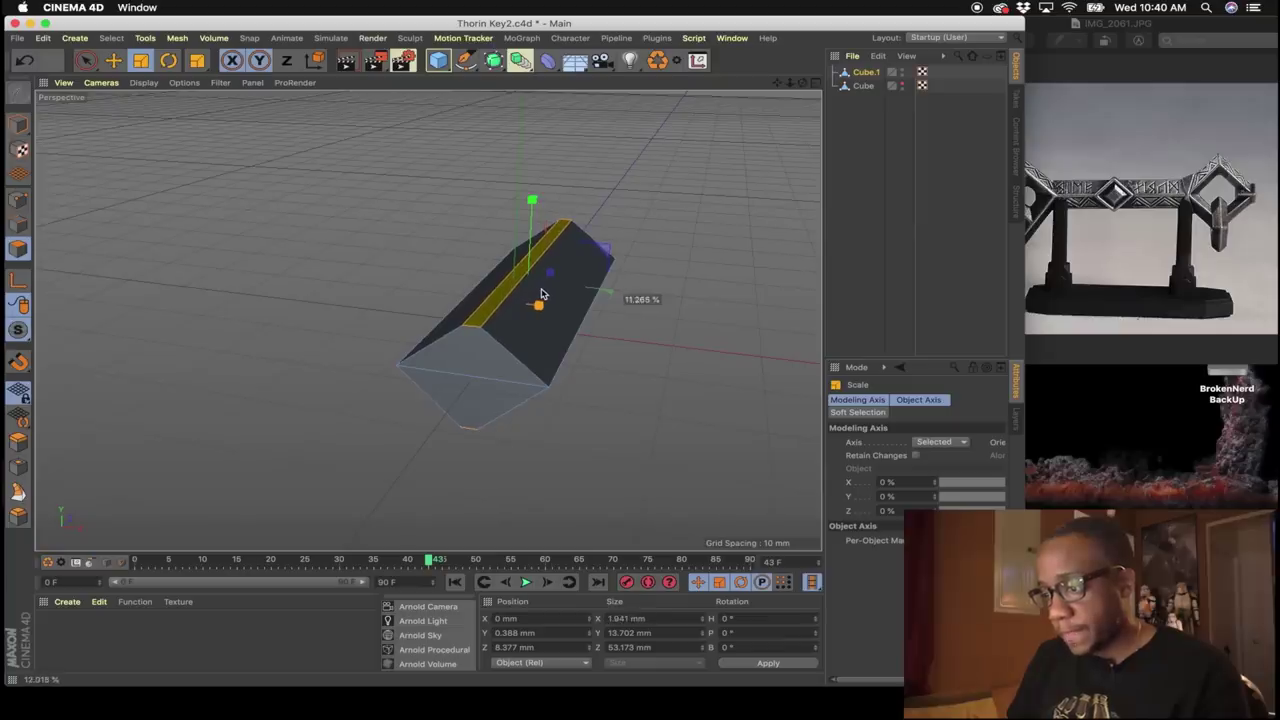
{"action": "left_click_drag", "start_coordinate": [541, 294], "coordinate": [539, 293]}
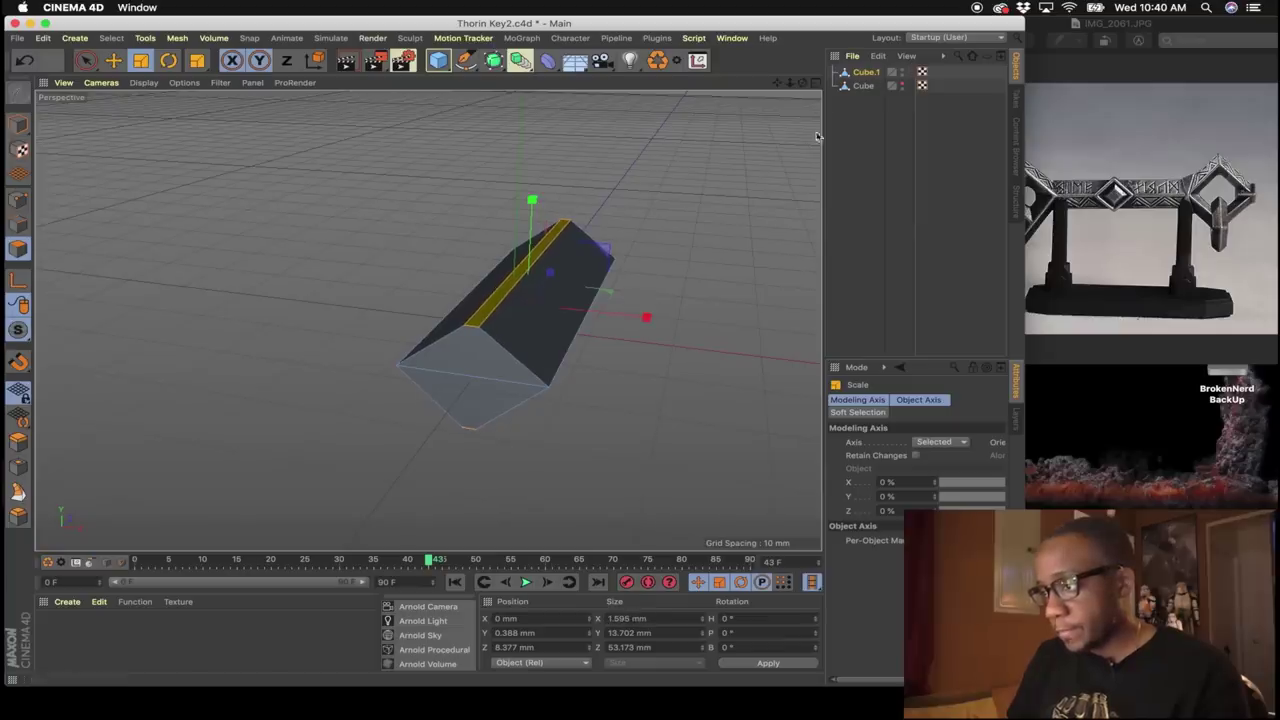
Show the original cube in the viewport and compare the shaft's width with it.
{"action": "left_click", "coordinate": [901, 86]}
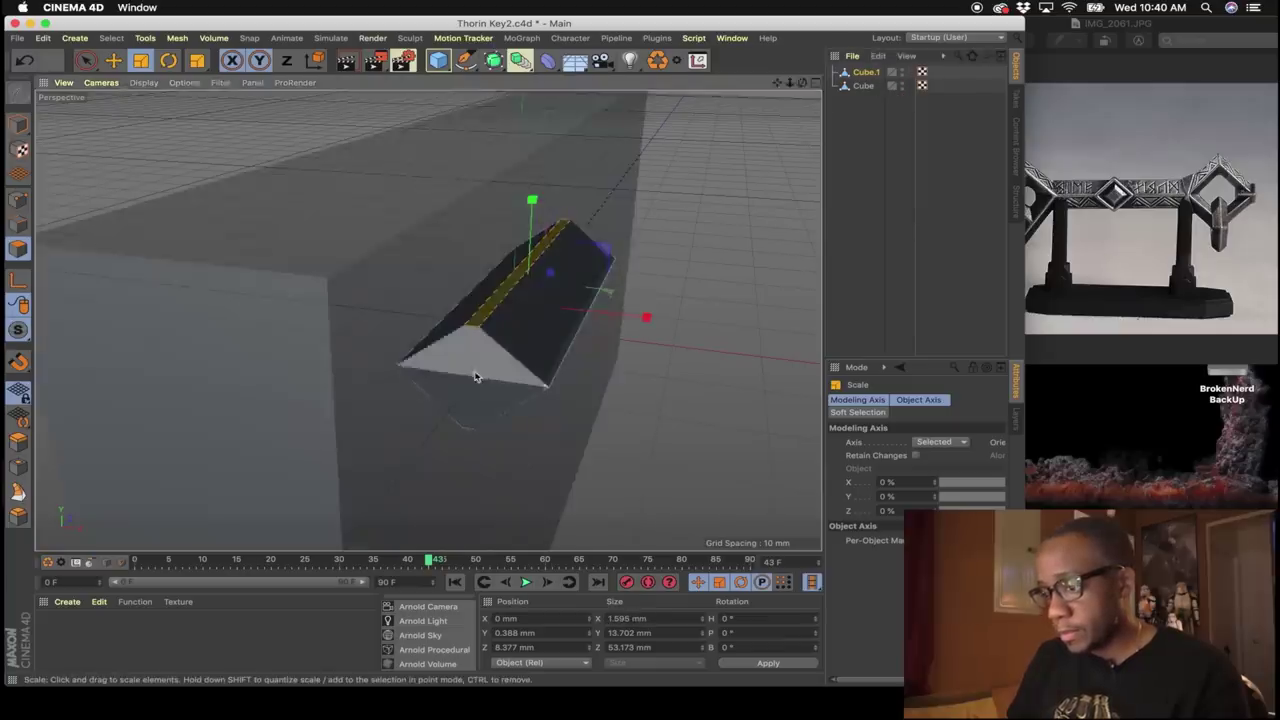
{"action": "left_click_drag", "start_coordinate": [475, 371], "coordinate": [550, 332], "text": "alt"}
{"action": "left_click", "coordinate": [865, 72]}
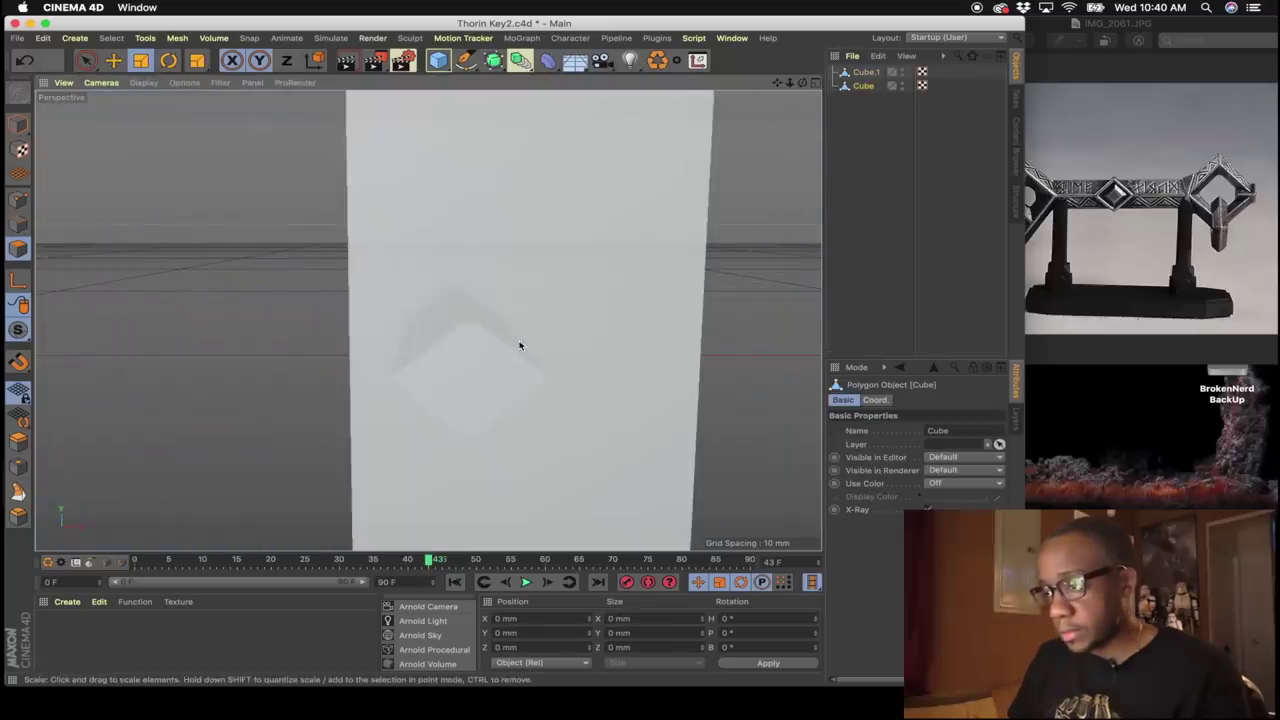
{"action": "left_click_drag", "start_coordinate": [280, 297], "coordinate": [417, 334], "text": "alt"}
{"action": "scroll", "coordinate": [417, 334], "scroll_direction": "up", "scroll_amount": 3}
{"action": "left_click", "coordinate": [865, 88]}
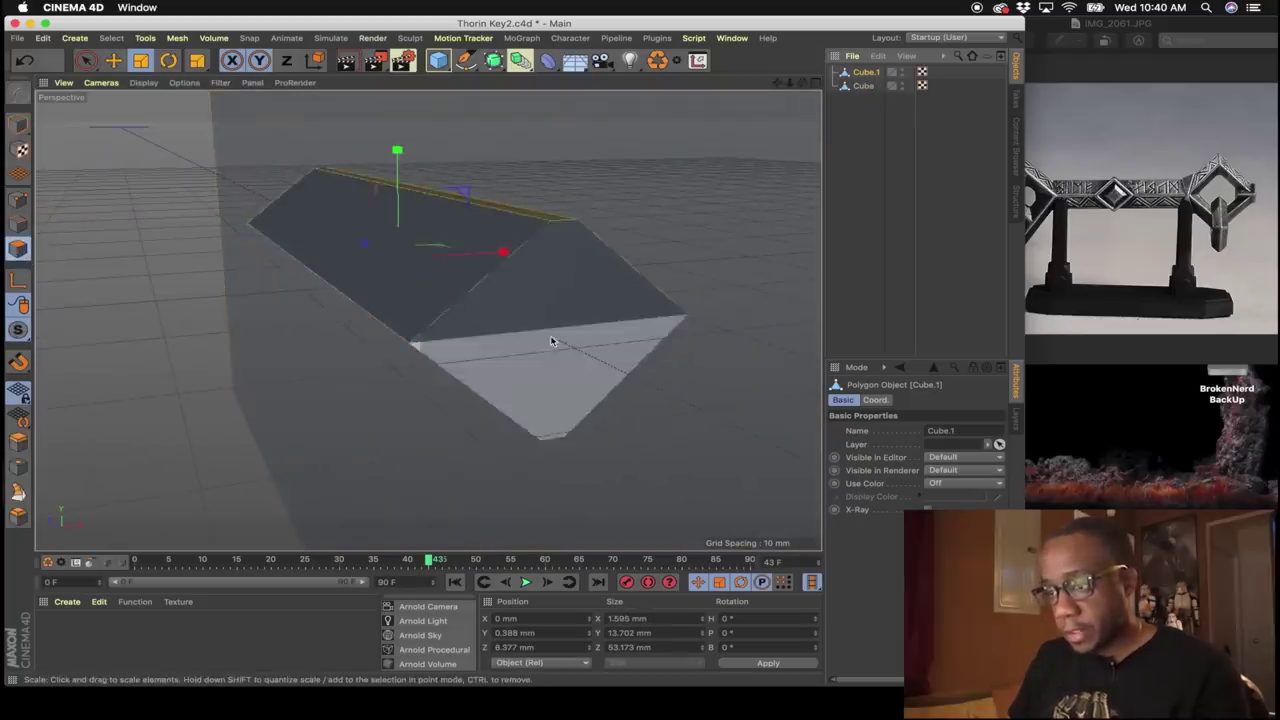
{"action": "left_click_drag", "start_coordinate": [552, 340], "coordinate": [497, 303], "text": "alt"}
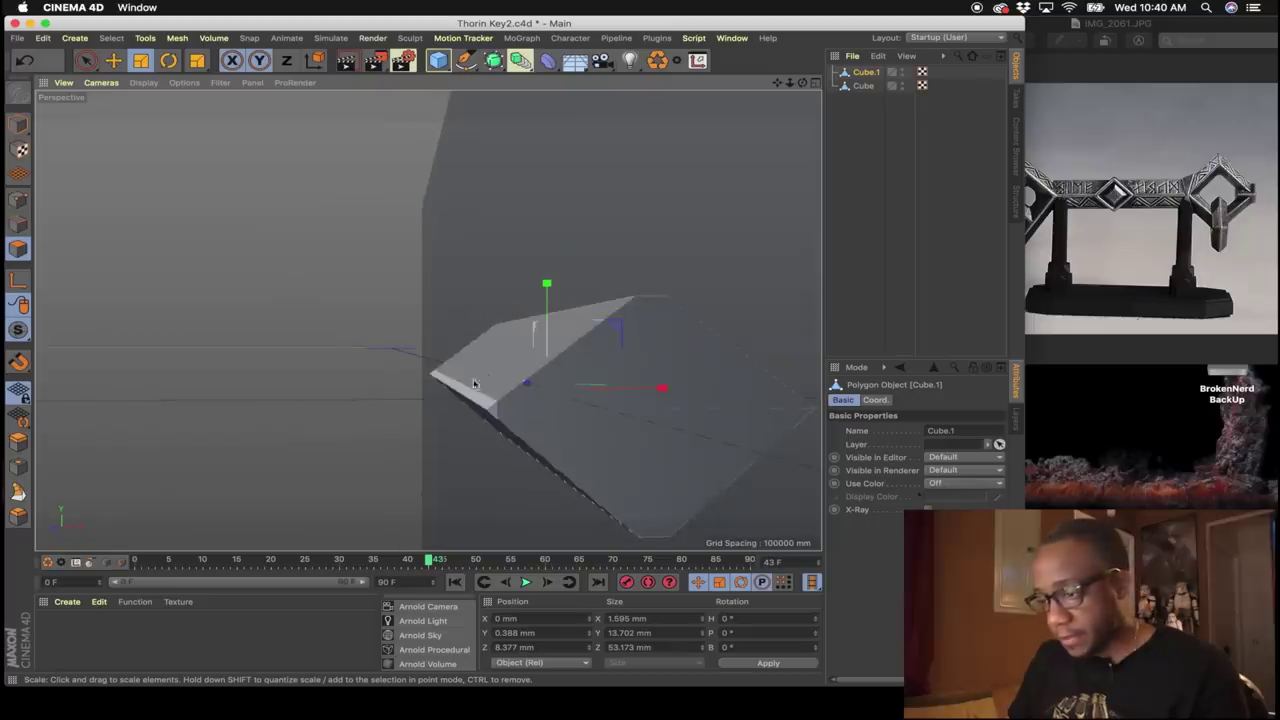
Undo the stray ridge scaling and scale the whole shaft along X to about 16.1 mm, matching the original cube's width.
{"action": "left_click_drag", "start_coordinate": [498, 417], "coordinate": [441, 400], "text": "alt"}
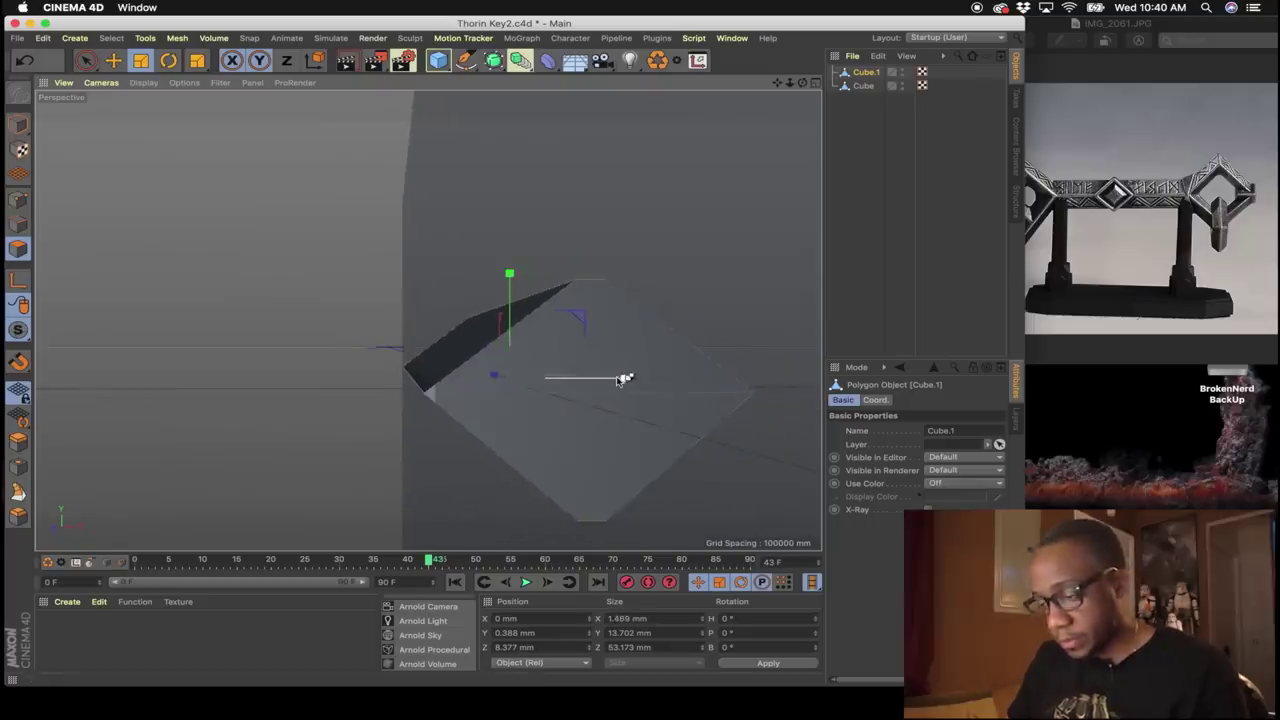
{"action": "key", "text": "super+z"}
{"action": "left_click", "coordinate": [18, 125]}
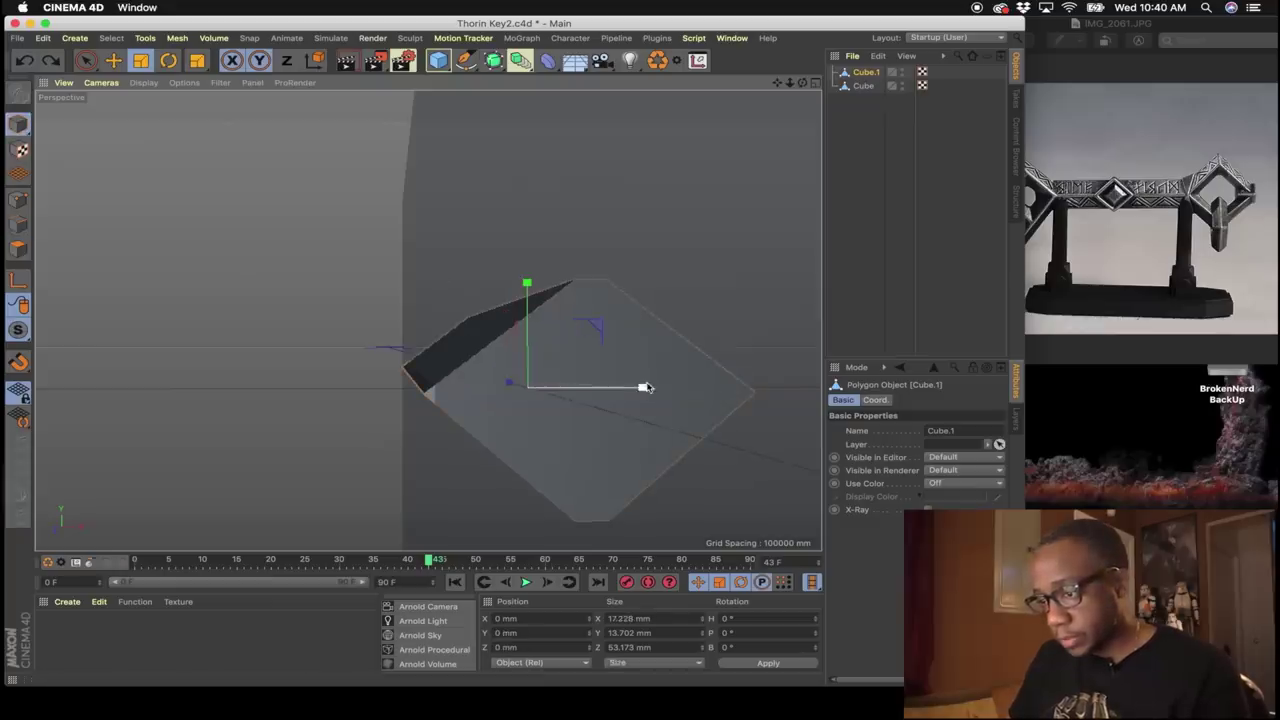
{"action": "left_click_drag", "start_coordinate": [645, 387], "coordinate": [641, 389]}
{"action": "scroll", "coordinate": [636, 388], "scroll_direction": "up", "scroll_amount": 1}
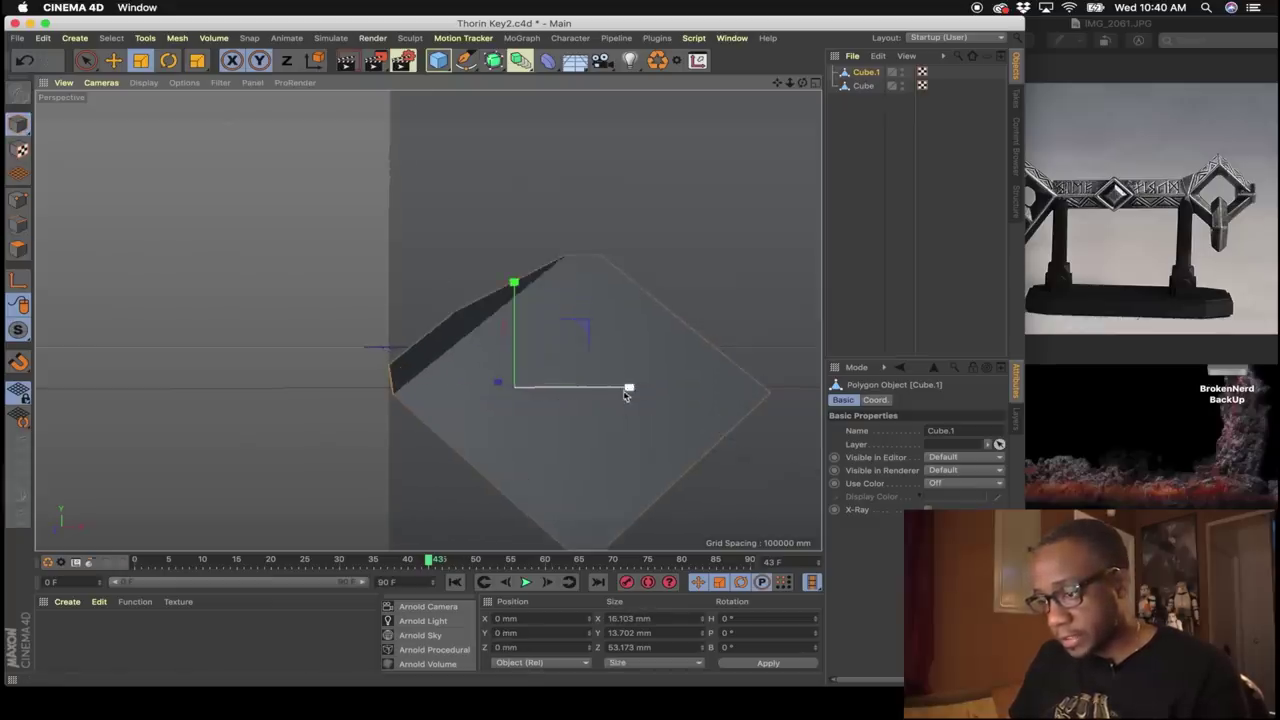
{"action": "middle_click", "coordinate": [630, 402]}
{"action": "middle_click", "coordinate": [648, 437]}
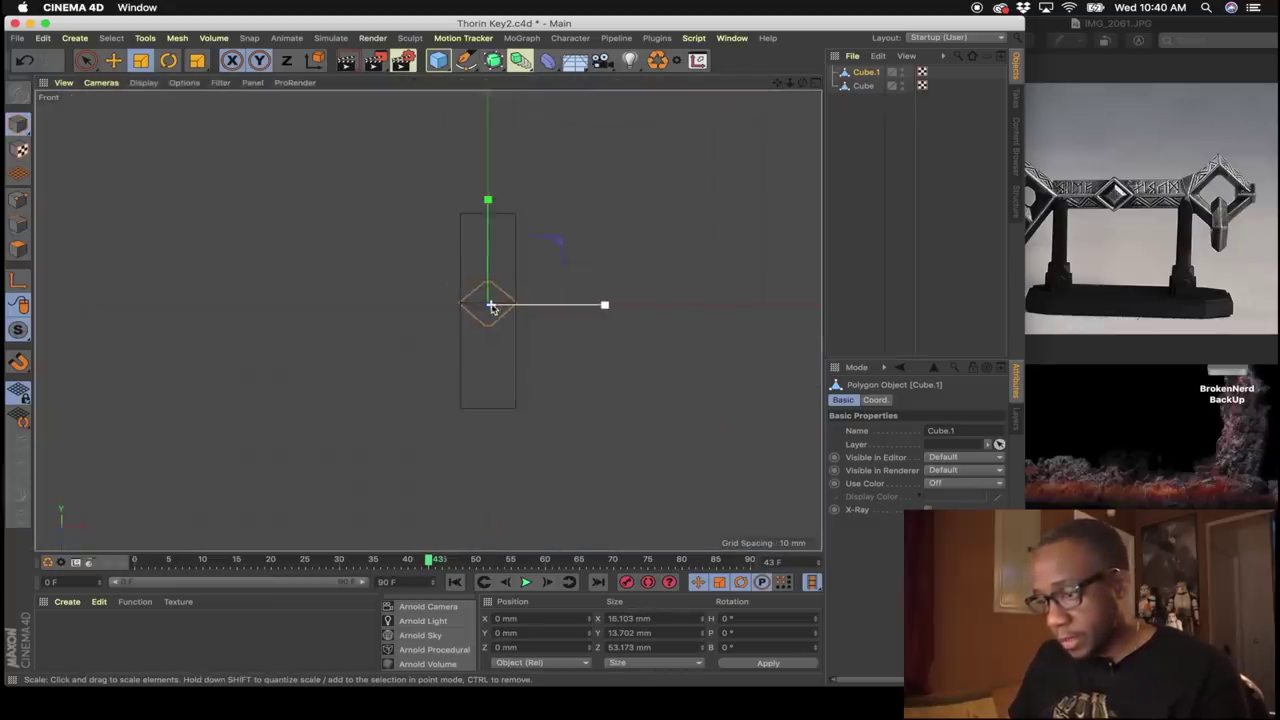
{"action": "scroll", "coordinate": [491, 306], "scroll_direction": "up", "scroll_amount": 8}
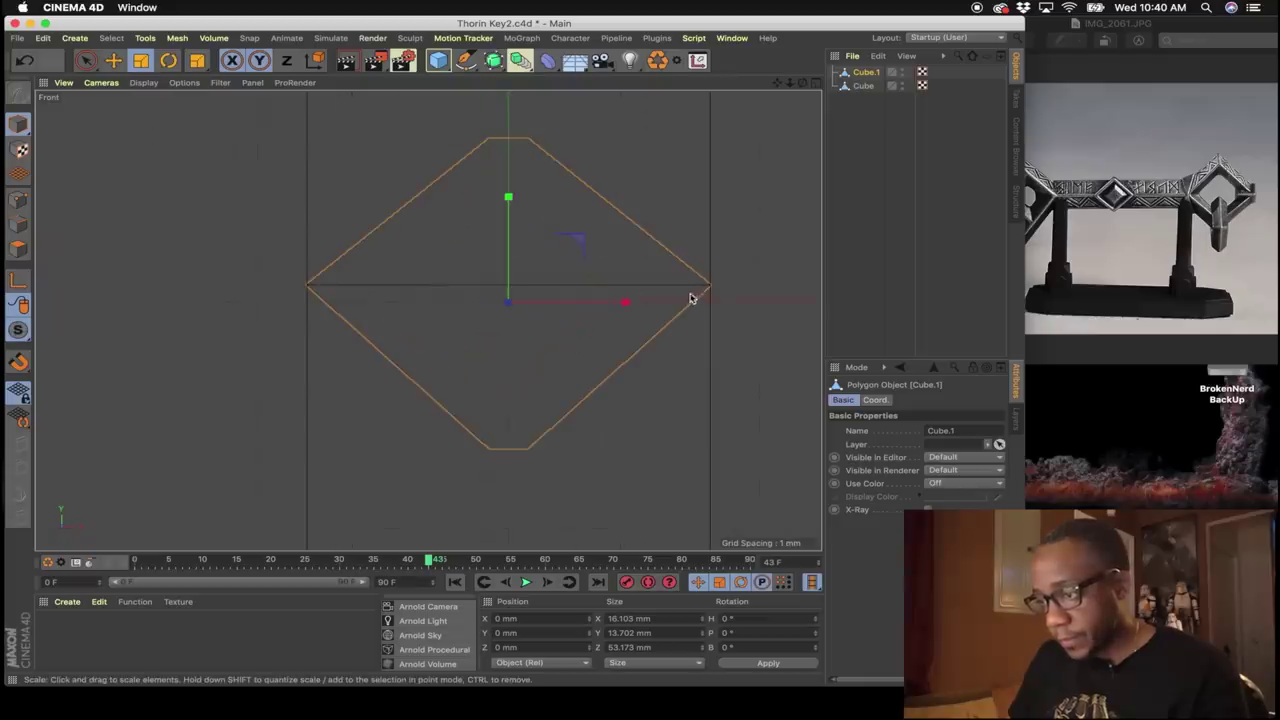
Scale the shaft along X to about 15.95 mm, then select both faces at its end next to the bow.
{"action": "left_click_drag", "start_coordinate": [629, 305], "coordinate": [628, 305]}
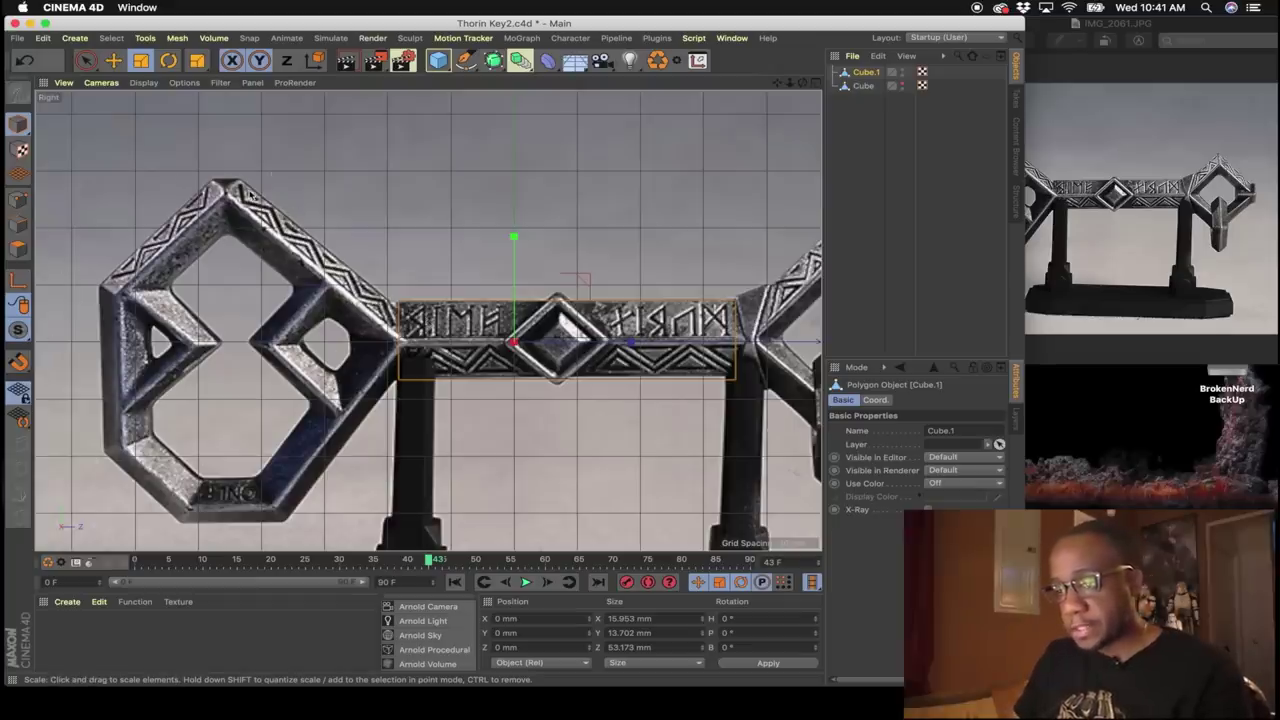
{"action": "middle_click", "coordinate": [272, 301]}
{"action": "middle_click_drag", "start_coordinate": [206, 200], "coordinate": [240, 203], "text": "alt"}
{"action": "left_click_drag", "start_coordinate": [240, 203], "coordinate": [300, 233], "text": "alt"}
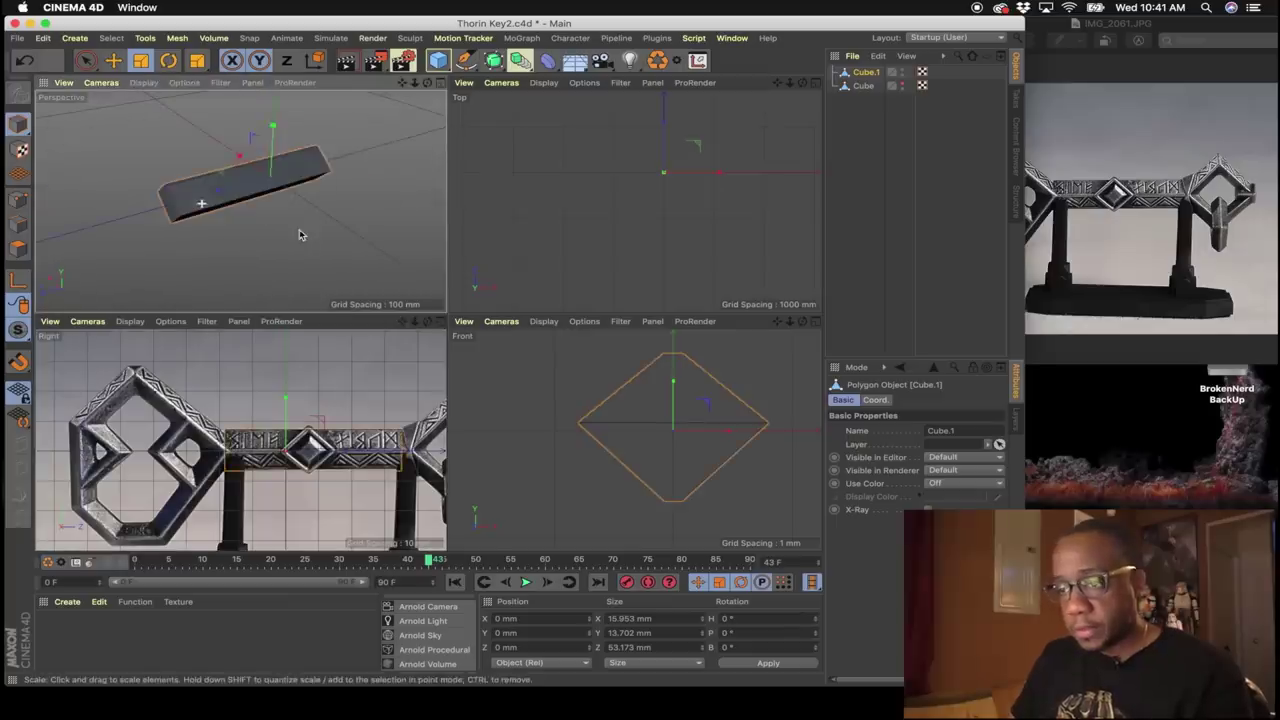
{"action": "left_click", "coordinate": [17, 250]}
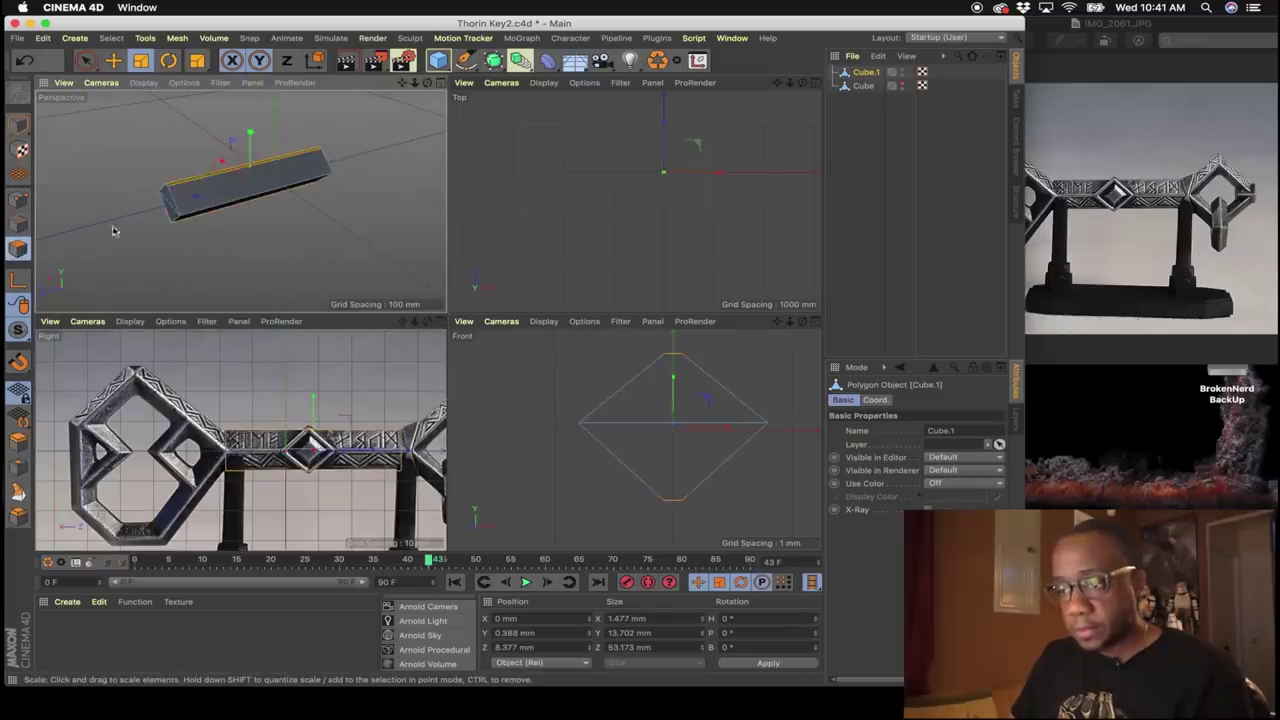
{"action": "left_click", "coordinate": [171, 214]}
{"action": "left_click_drag", "start_coordinate": [287, 152], "coordinate": [348, 167], "text": "alt"}
{"action": "left_click", "coordinate": [348, 167]}
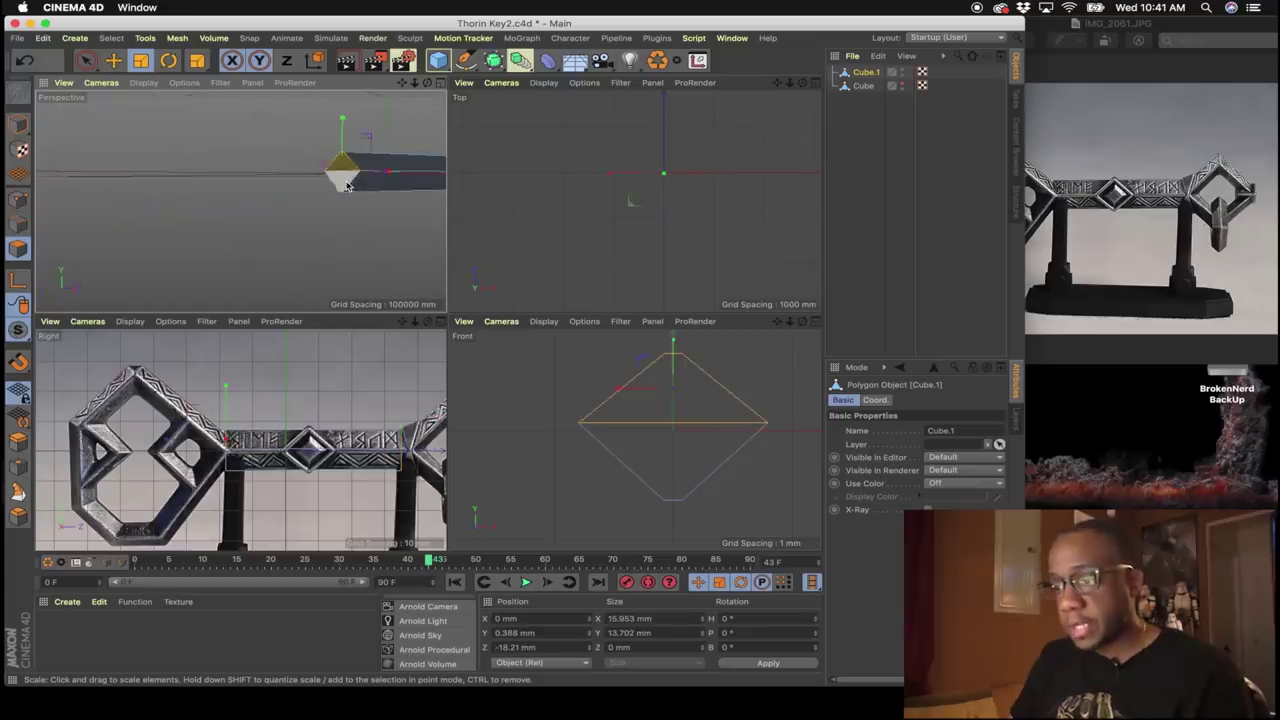
Extrude the end faces twice, about 23 mm and 24.65 mm, to the bow's far side and scale the outermost faces vertically to about 53.3 mm.
{"action": "right_click", "coordinate": [350, 166]}
{"action": "left_click", "coordinate": [428, 386]}
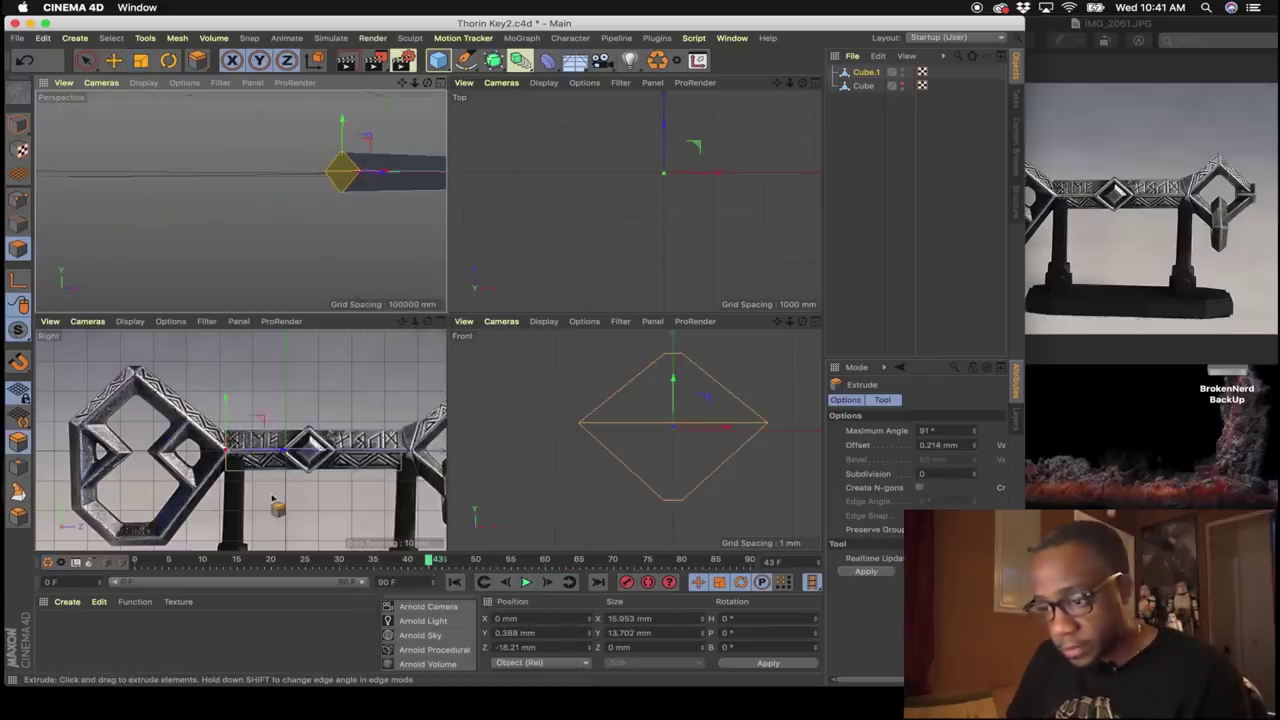
{"action": "left_click_drag", "start_coordinate": [272, 498], "coordinate": [300, 498]}
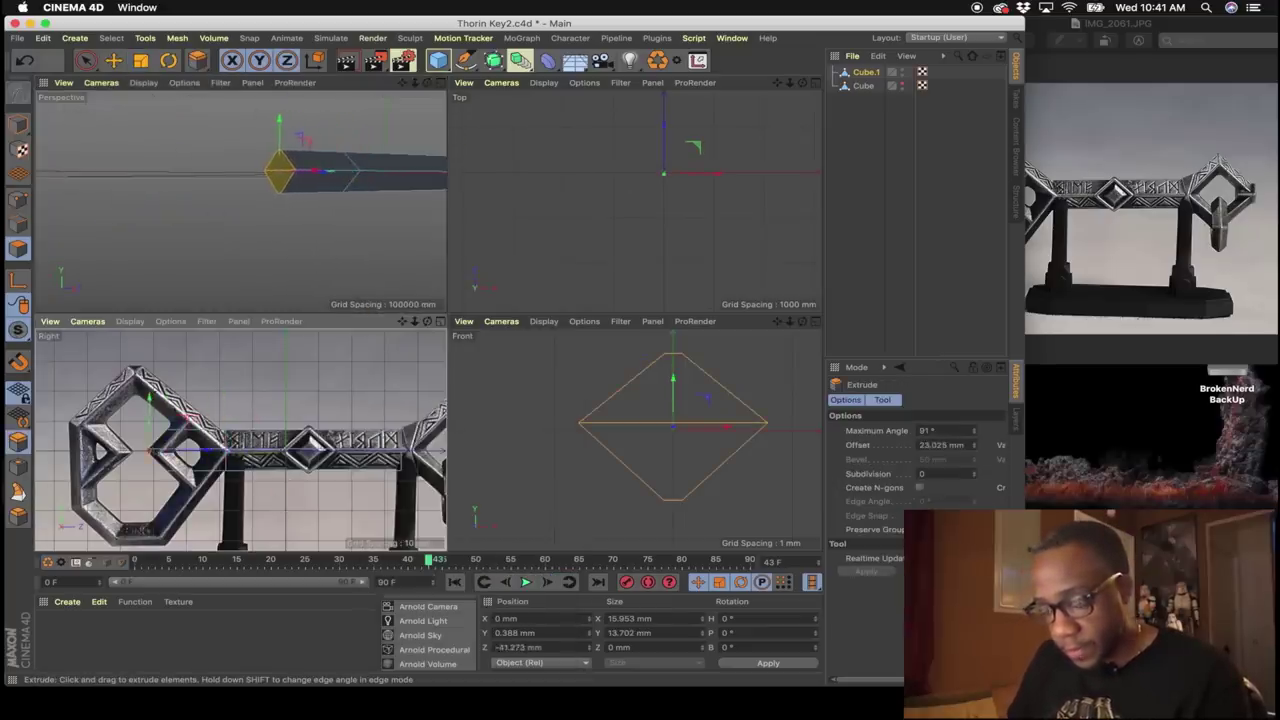
{"action": "key", "text": "t"}
{"action": "left_click_drag", "start_coordinate": [156, 405], "coordinate": [147, 362]}
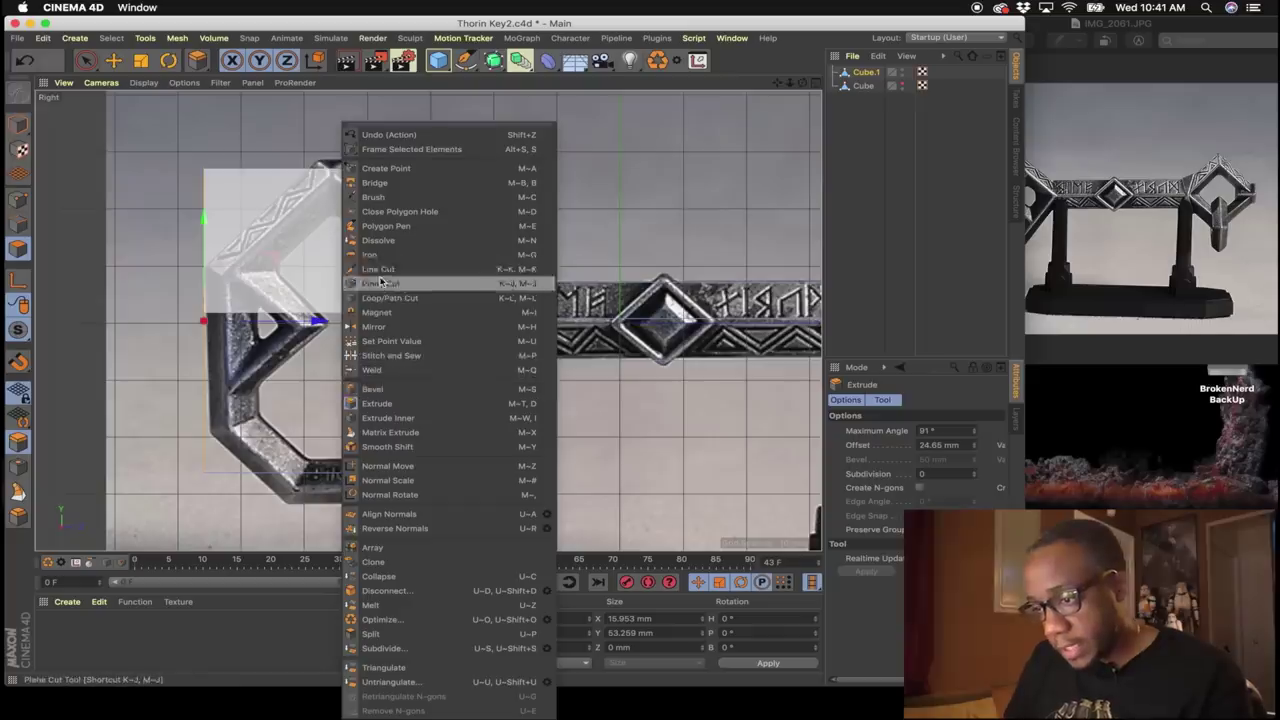
Add a vertical loop cut through the bow's outer section, aligned with the tip of its outer inward-pointing triangle.
{"action": "left_click", "coordinate": [386, 268]}
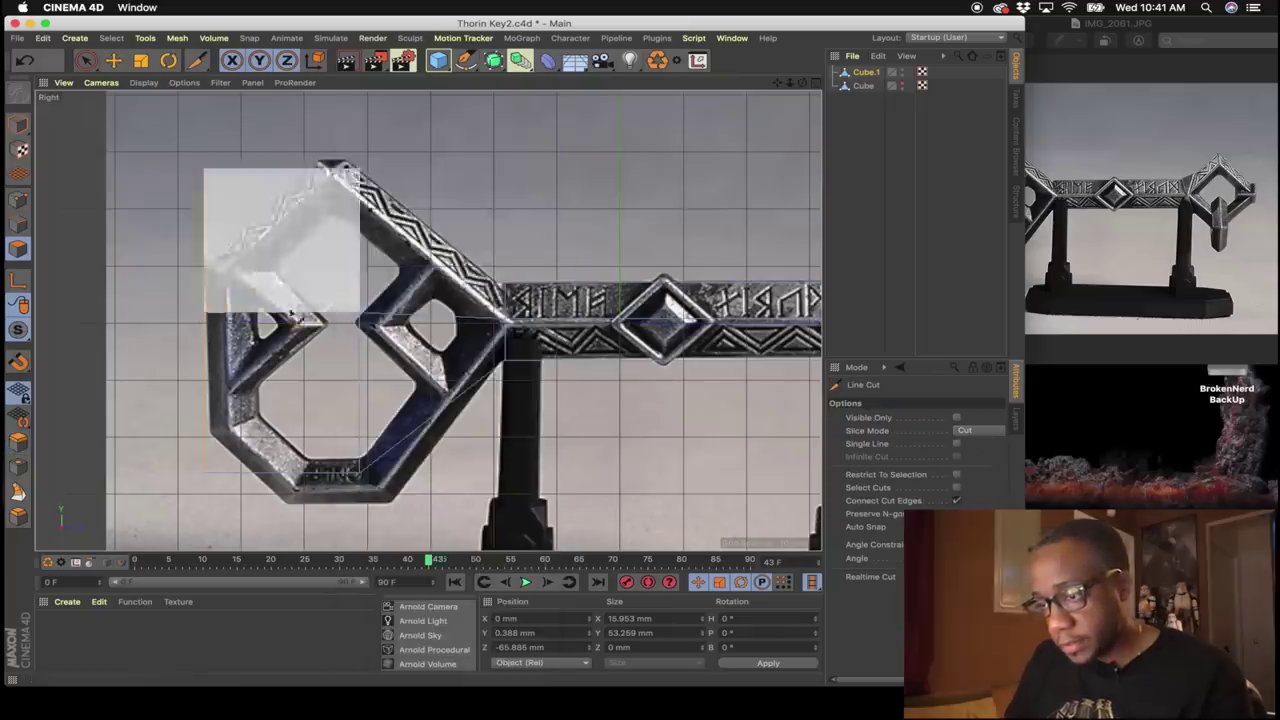
{"action": "right_click", "coordinate": [291, 316]}
{"action": "left_click", "coordinate": [318, 312]}
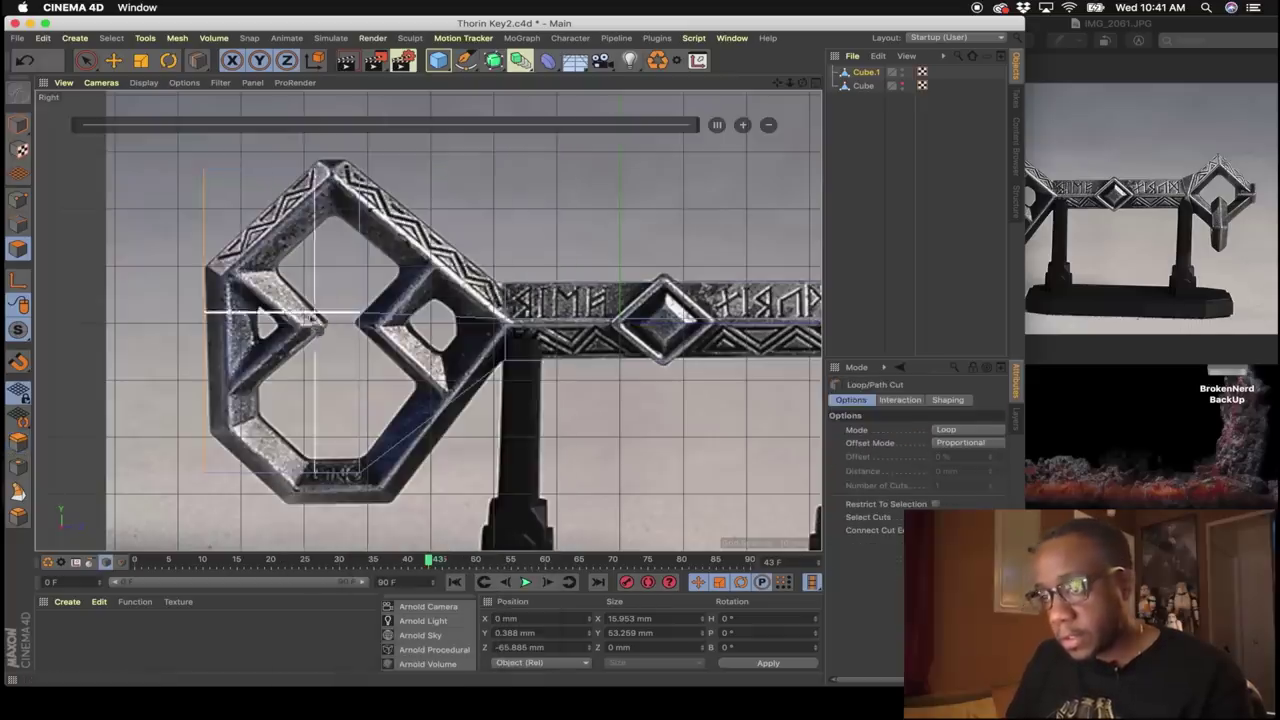
{"action": "left_click", "coordinate": [317, 320]}
{"action": "key", "text": "space"}
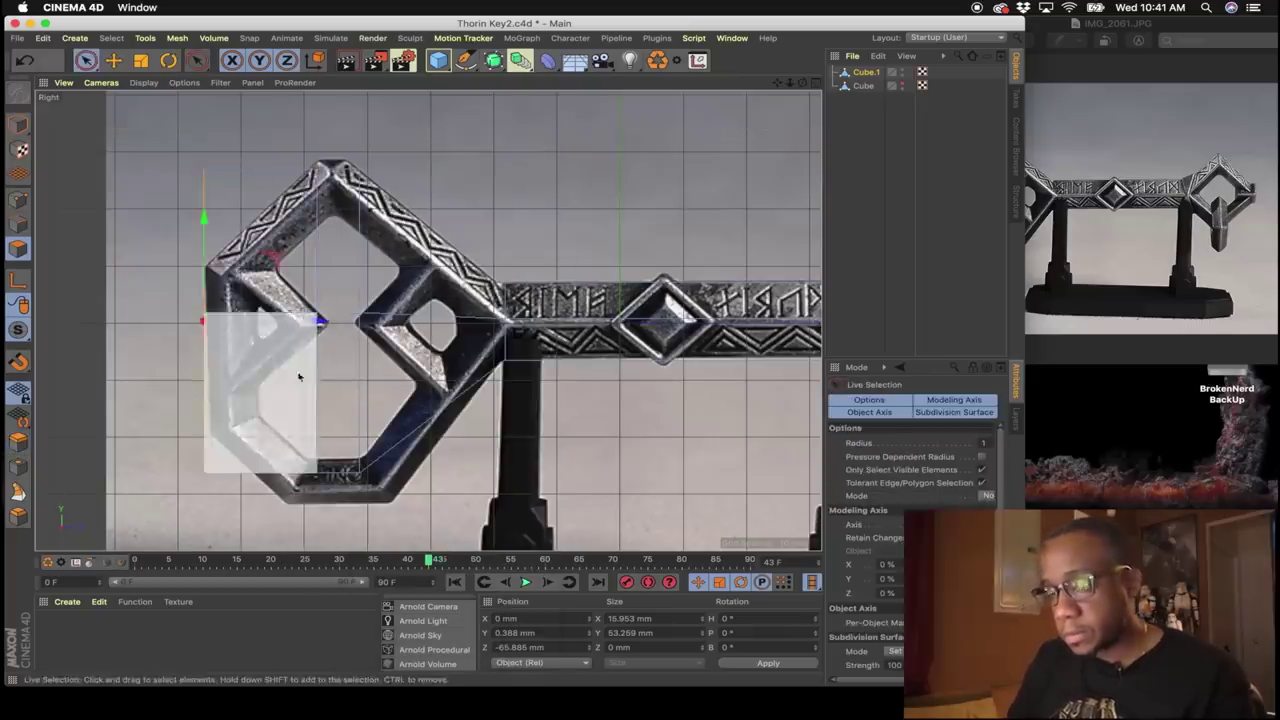
{"action": "key", "text": "ctrl+z"}
Move the bow's two middle columns' lower points down to the reference's bottom edge, at Y about -31.5 mm.
{"action": "left_click", "coordinate": [18, 200]}
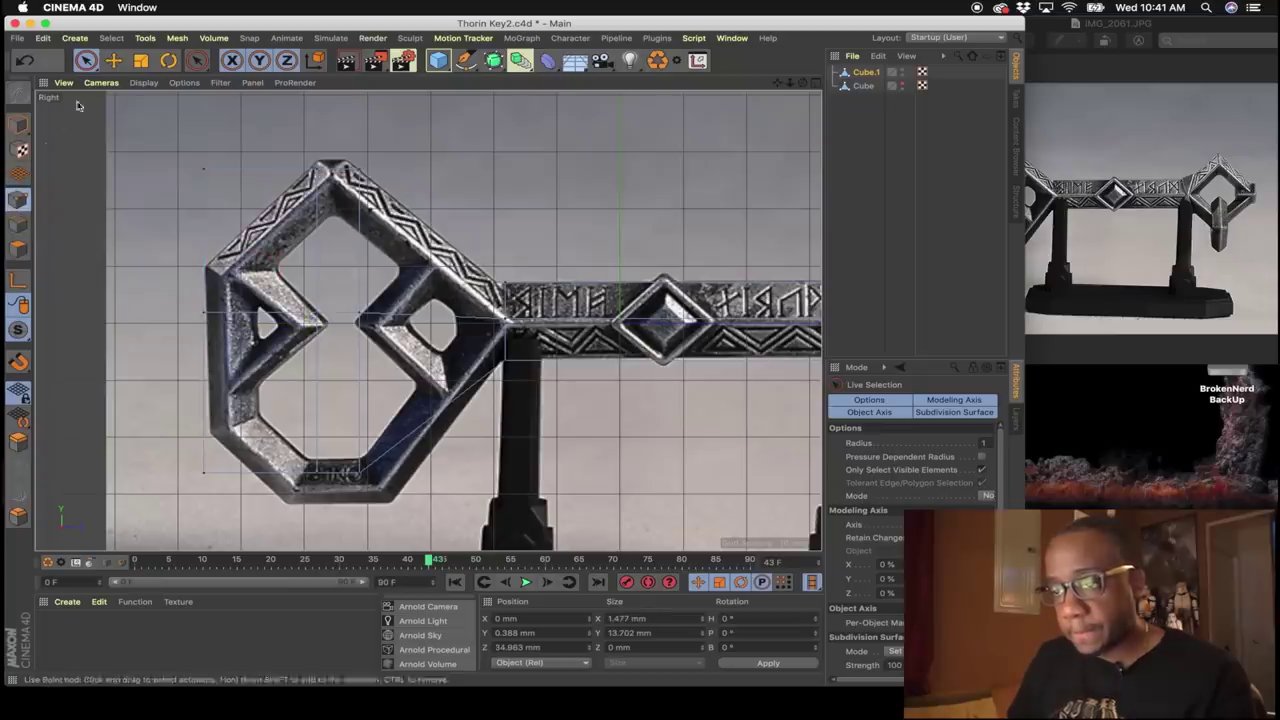
{"action": "left_click_drag", "start_coordinate": [86, 66], "coordinate": [122, 104]}
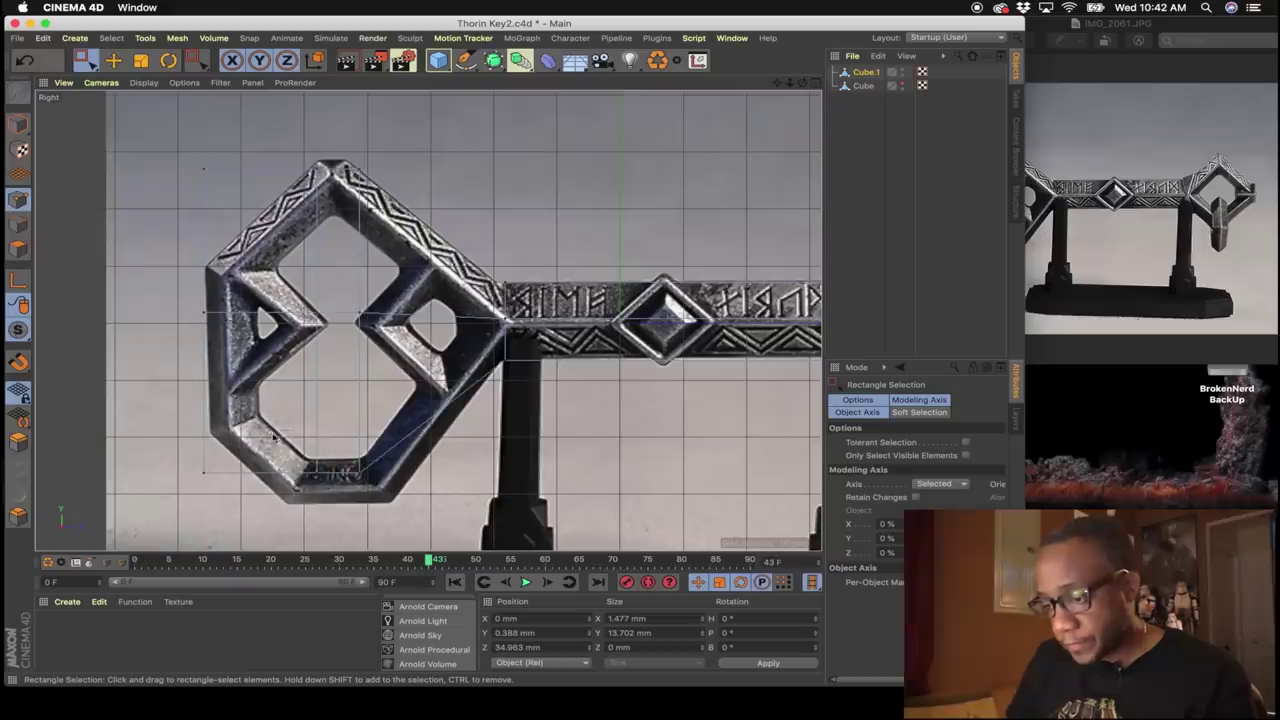
{"action": "left_click_drag", "start_coordinate": [273, 432], "coordinate": [390, 493]}
{"action": "left_click_drag", "start_coordinate": [342, 374], "coordinate": [341, 410]}
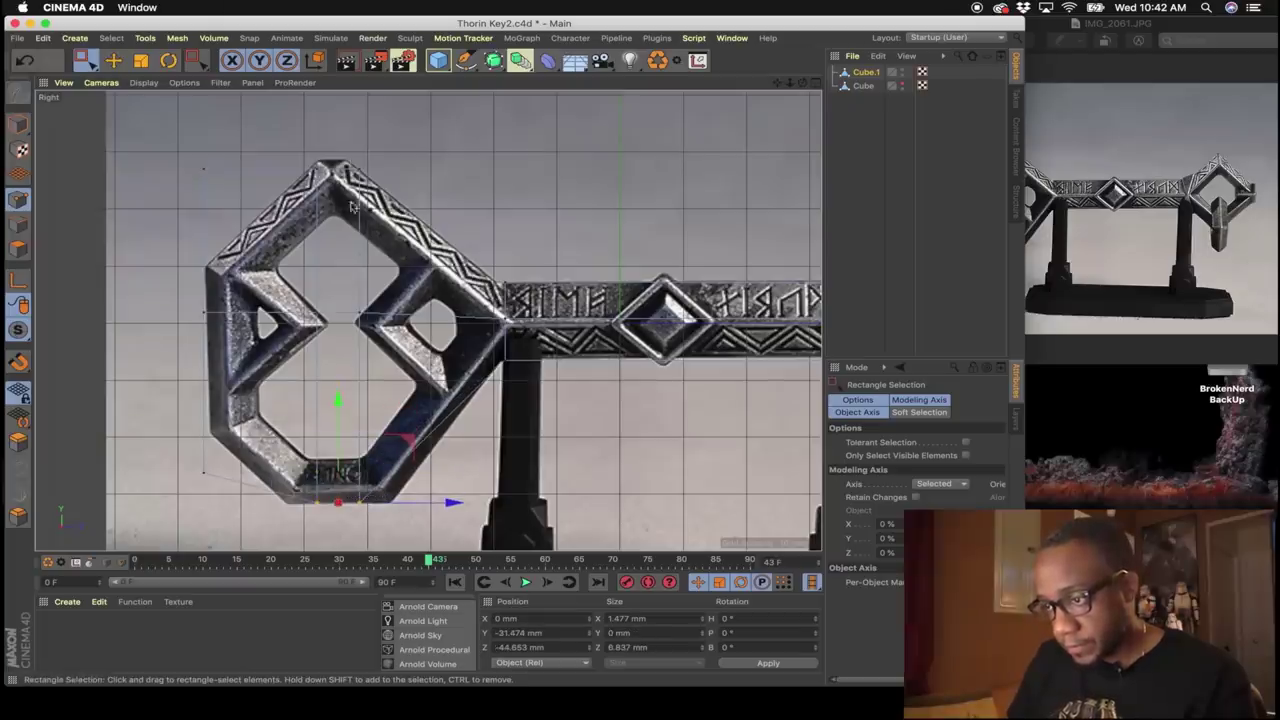
Raise the bow's top points to Y about 28.6 mm and shift the shaft-side column's top and middle points to Z about -43.3 and -42.5 mm.
{"action": "left_click_drag", "start_coordinate": [305, 140], "coordinate": [384, 208]}
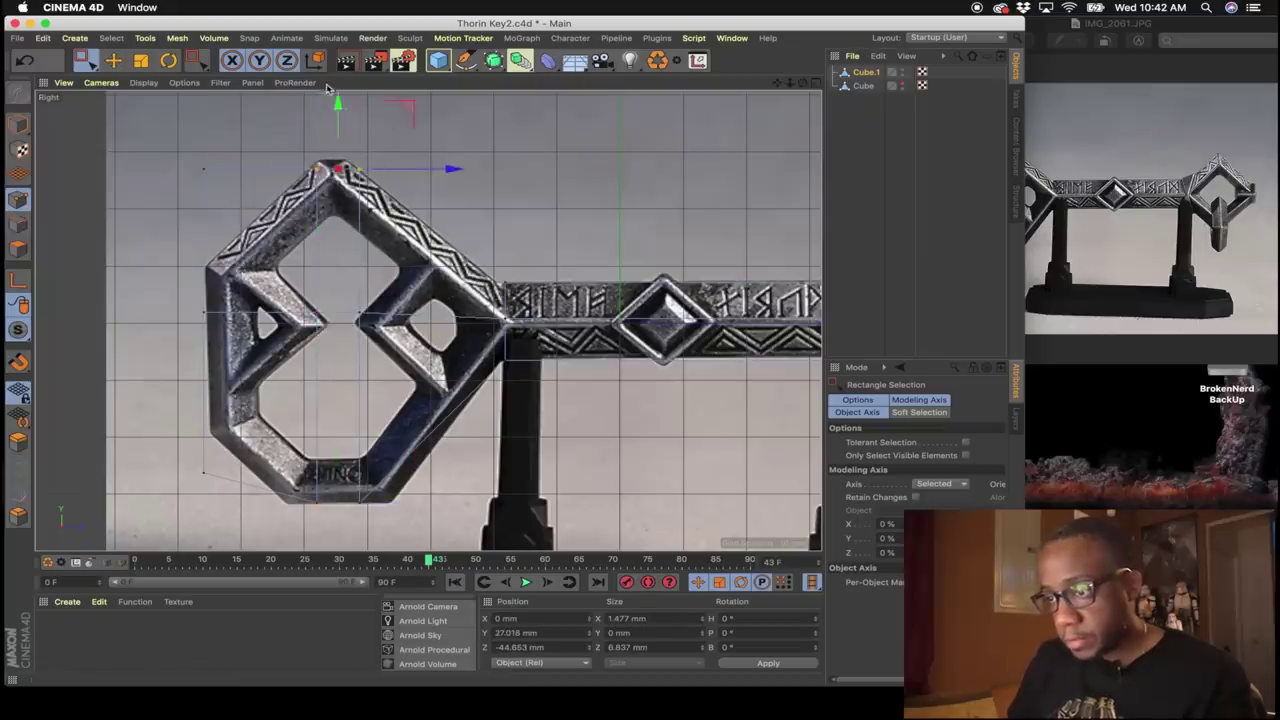
{"action": "left_click_drag", "start_coordinate": [339, 115], "coordinate": [339, 110]}
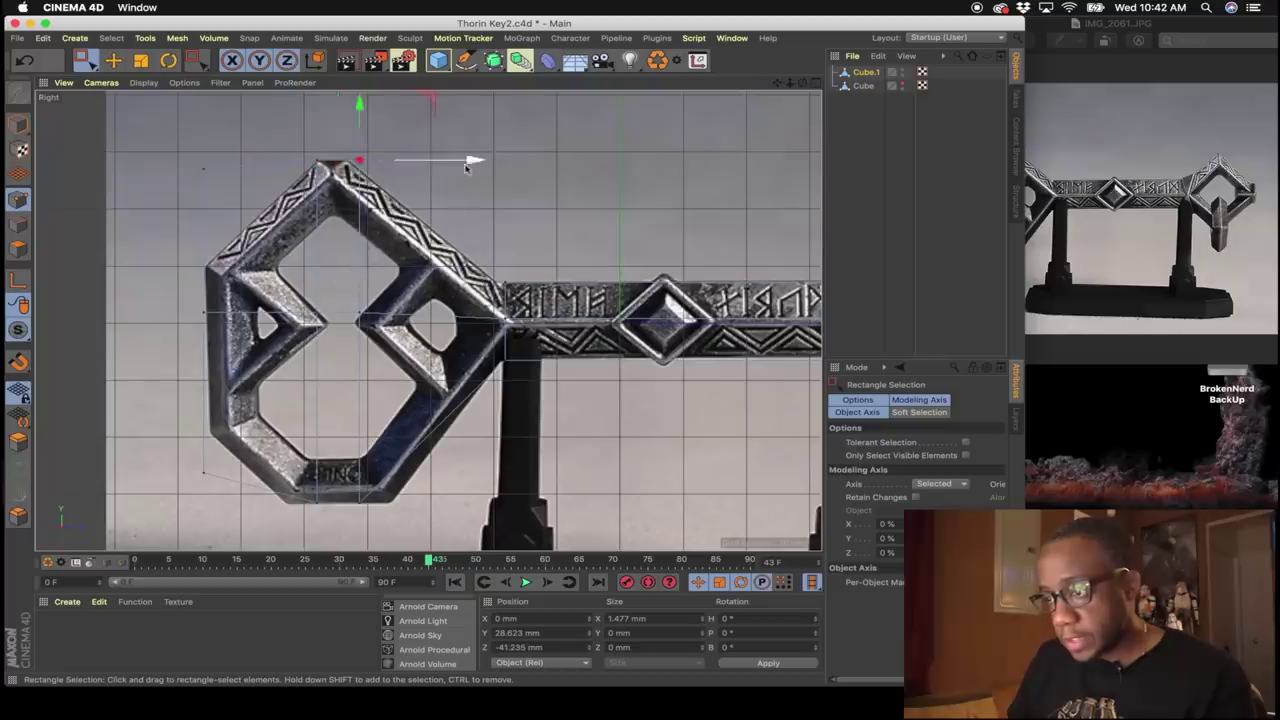
{"action": "left_click_drag", "start_coordinate": [452, 161], "coordinate": [454, 168]}
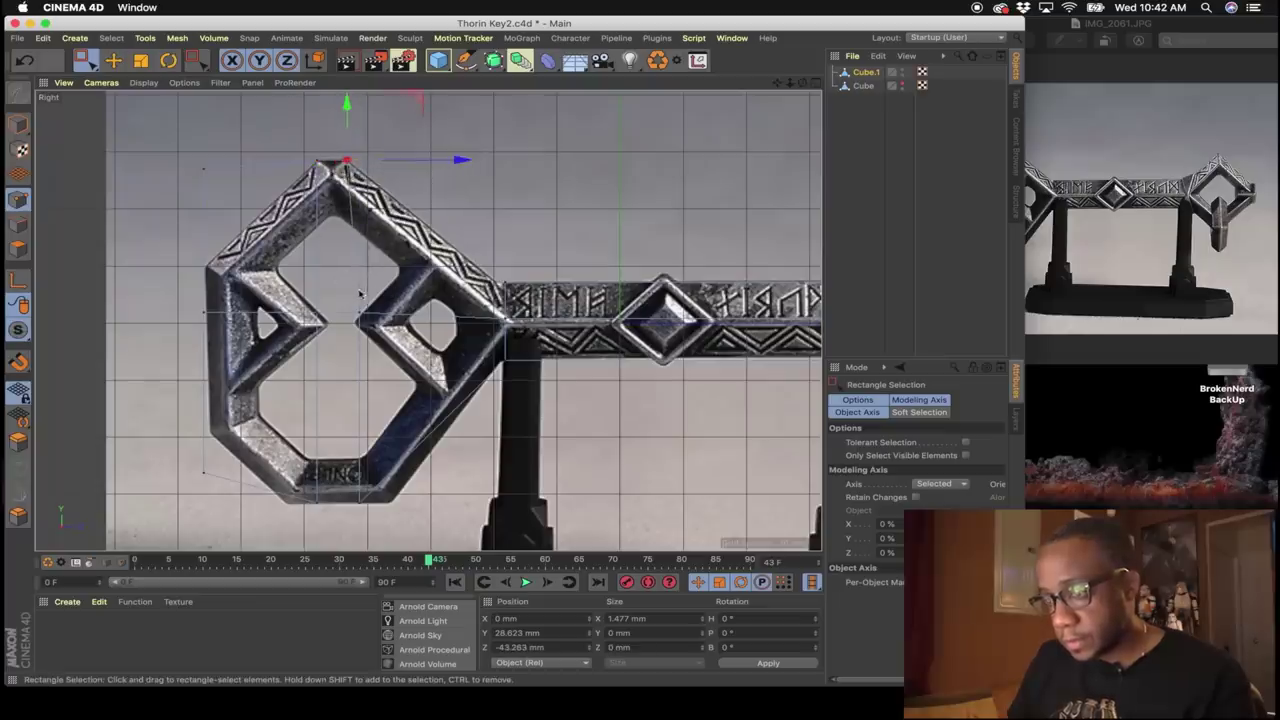
{"action": "left_click_drag", "start_coordinate": [350, 297], "coordinate": [374, 327]}
{"action": "left_click_drag", "start_coordinate": [467, 322], "coordinate": [459, 321]}
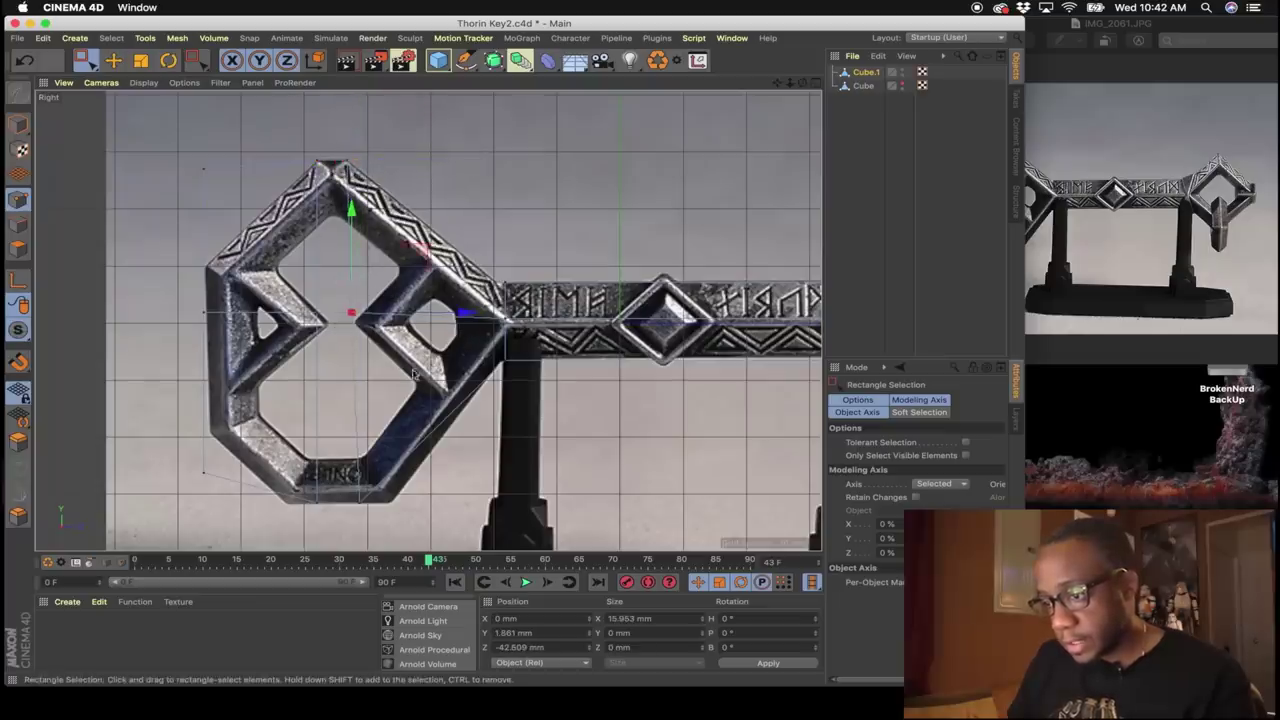
Spread the bow's two bottom points along Z onto the reference's lower corners, placing the outer one at Z about -52.5 mm.
{"action": "middle_click_drag", "start_coordinate": [357, 468], "coordinate": [355, 412], "text": "alt"}
{"action": "left_click_drag", "start_coordinate": [345, 421], "coordinate": [368, 478]}
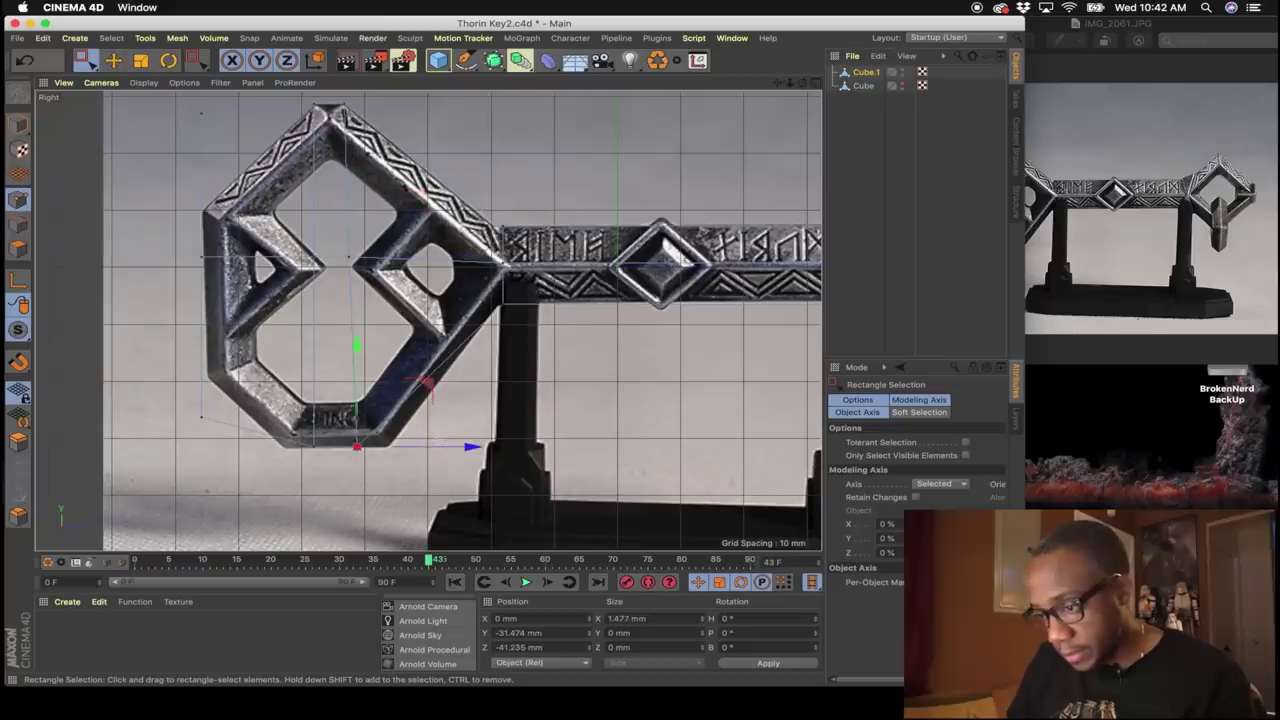
{"action": "left_click", "coordinate": [434, 439]}
{"action": "left_click_drag", "start_coordinate": [318, 420], "coordinate": [400, 448]}
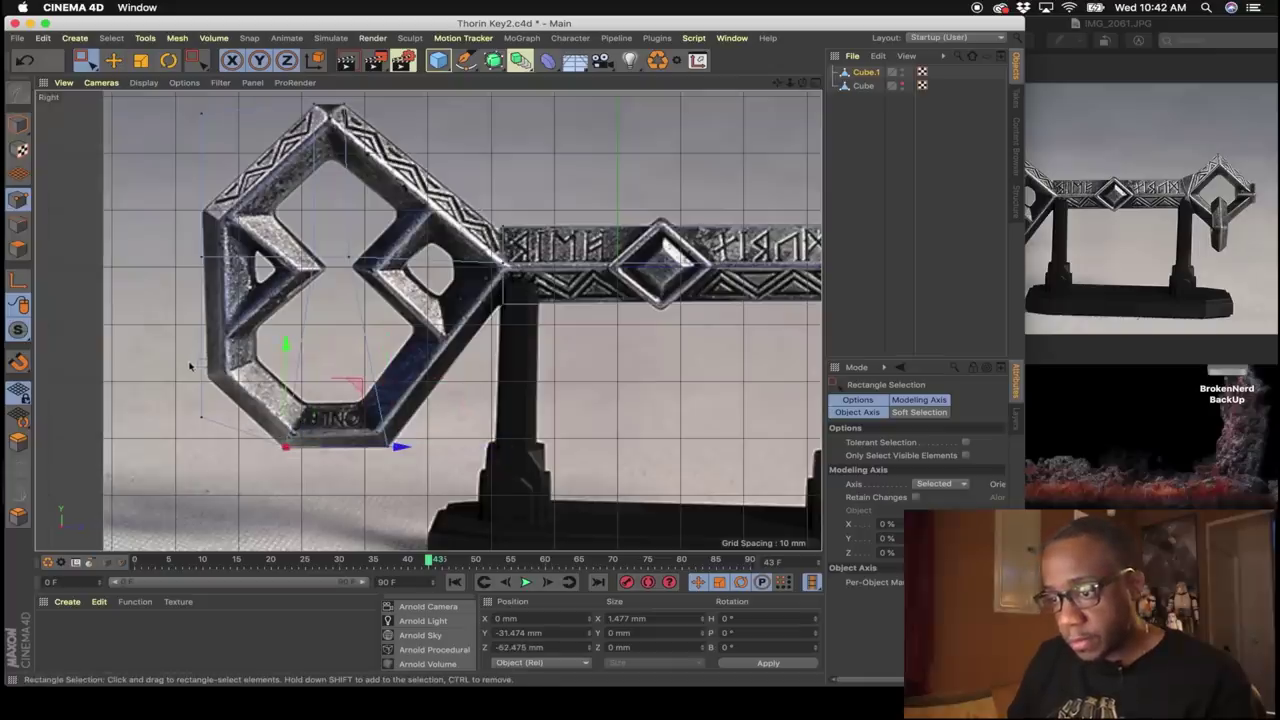
Move the bow's outer lower corner to about Y -18.8, Z -64.3 mm and its outer upper corner to Y about 9.7 mm.
{"action": "left_click_drag", "start_coordinate": [189, 366], "coordinate": [250, 456]}
{"action": "left_click_drag", "start_coordinate": [200, 314], "coordinate": [200, 281]}
{"action": "left_click_drag", "start_coordinate": [313, 376], "coordinate": [323, 377]}
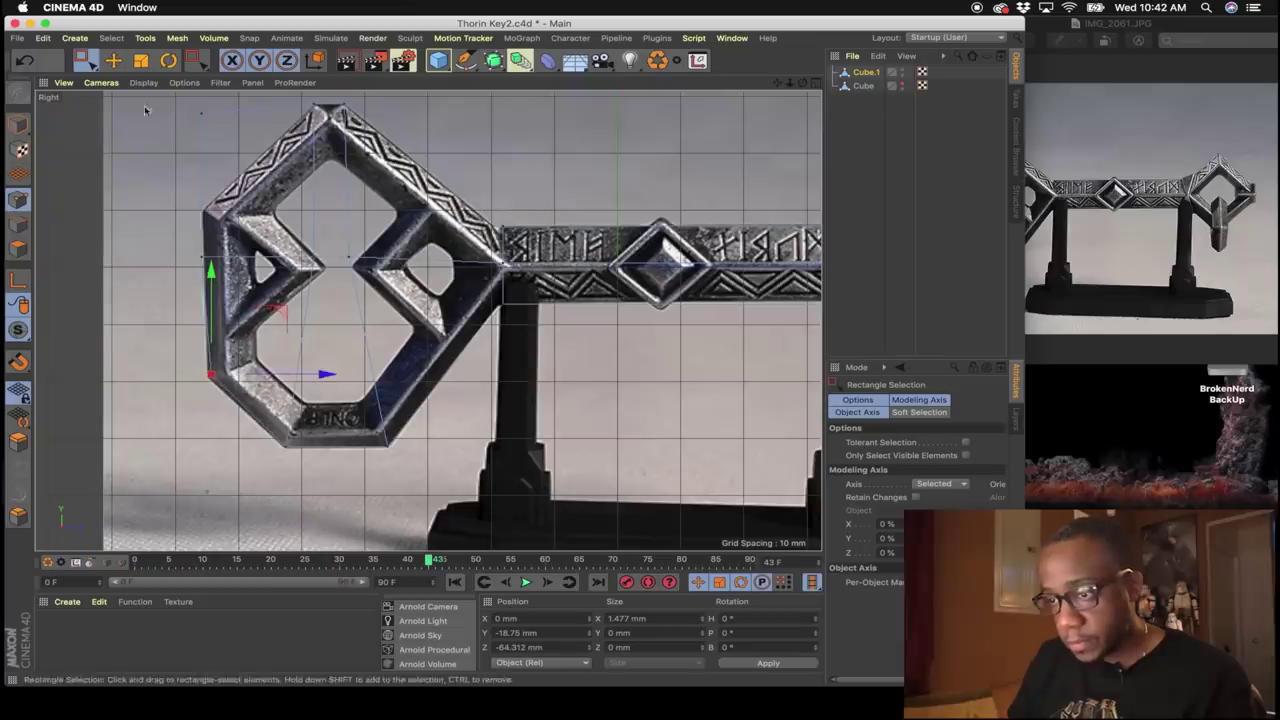
{"action": "left_click_drag", "start_coordinate": [180, 111], "coordinate": [223, 199]}
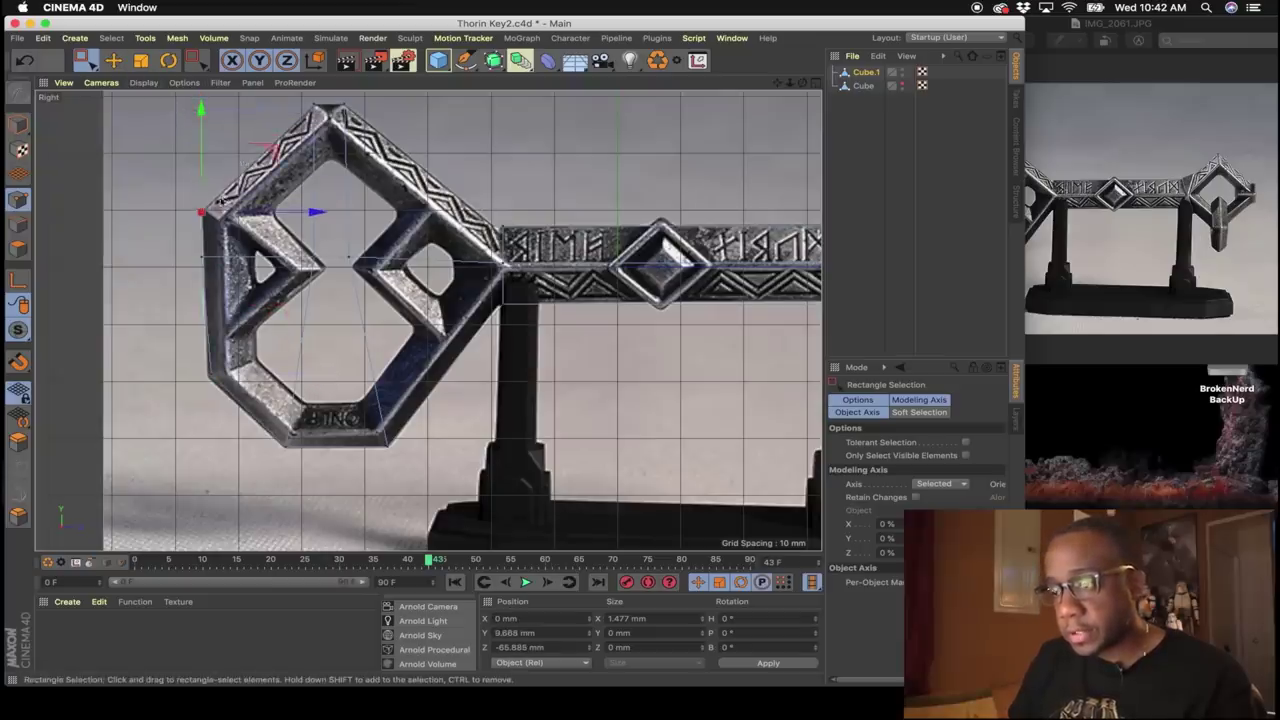
Draw a line cut around the bow just inside its outline, following the reference's ridge corners to and from the shaft joint.
{"action": "key", "text": "F1"}
{"action": "left_click_drag", "start_coordinate": [631, 340], "coordinate": [460, 317], "text": "alt"}
{"action": "key", "text": "F5"}
{"action": "key", "text": "F3"}
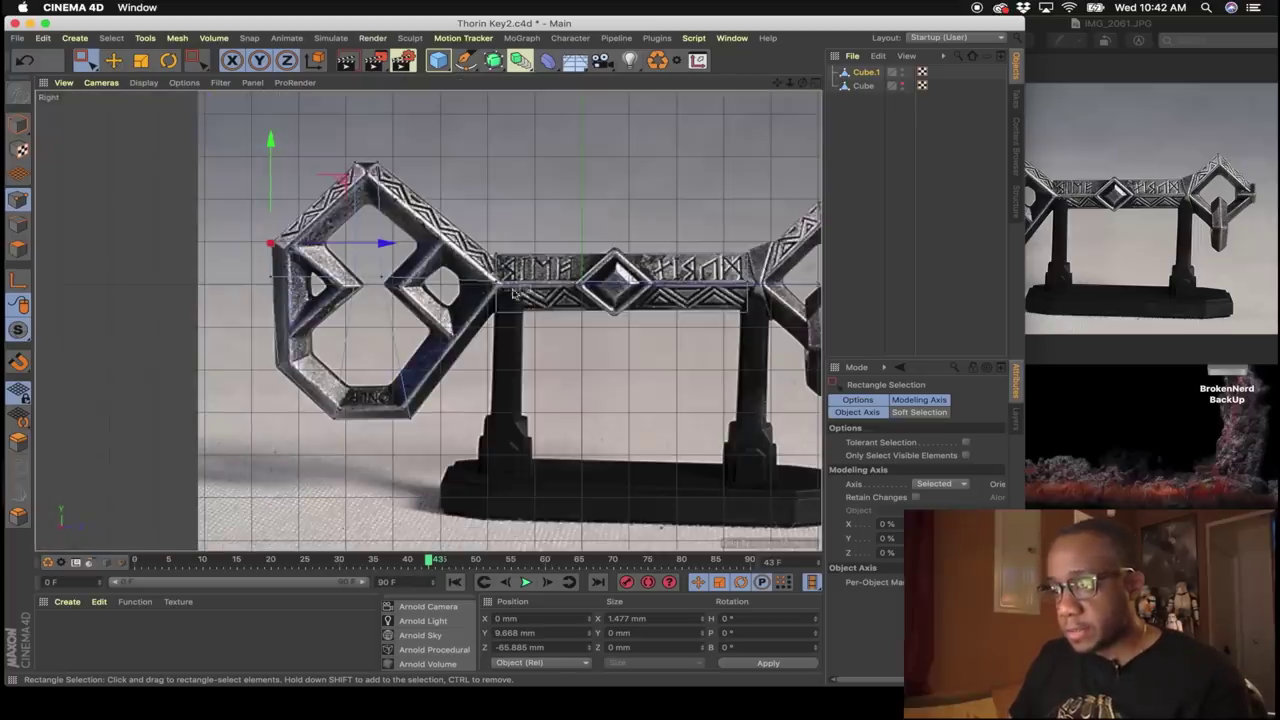
{"action": "scroll", "coordinate": [440, 267], "scroll_direction": "up", "scroll_amount": 2}
{"action": "right_click", "coordinate": [492, 355]}
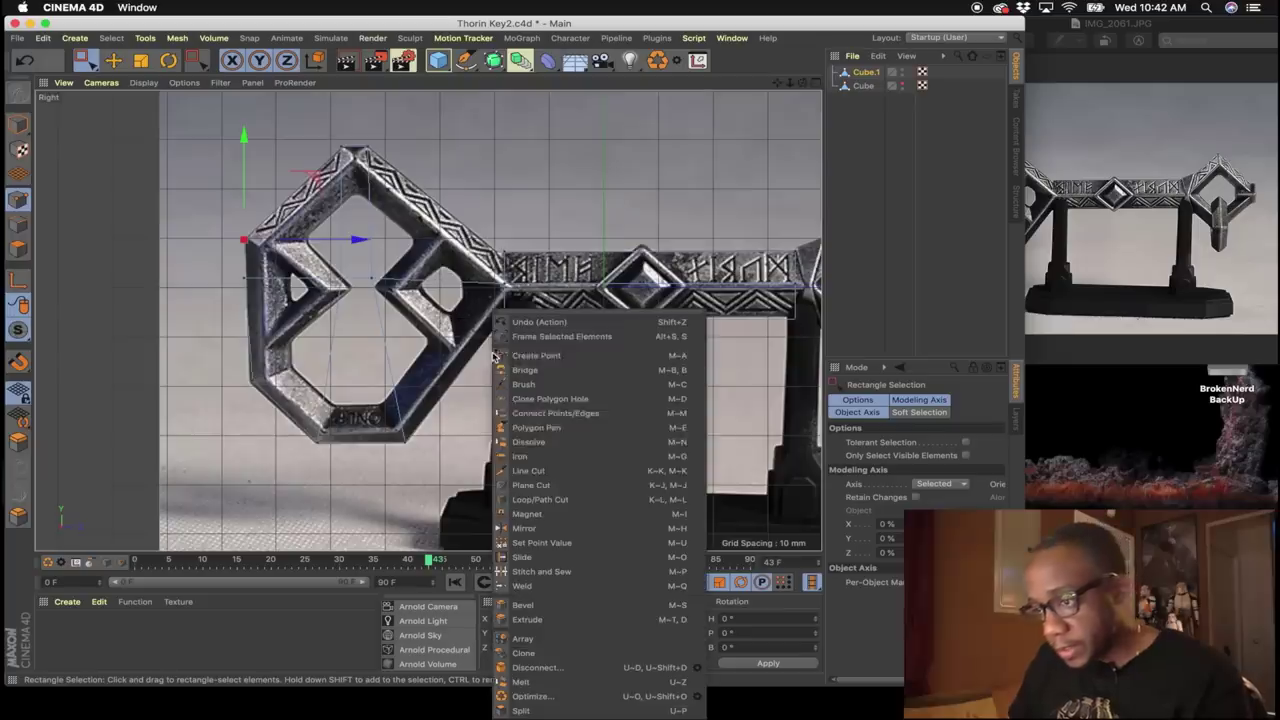
{"action": "left_click", "coordinate": [522, 472]}
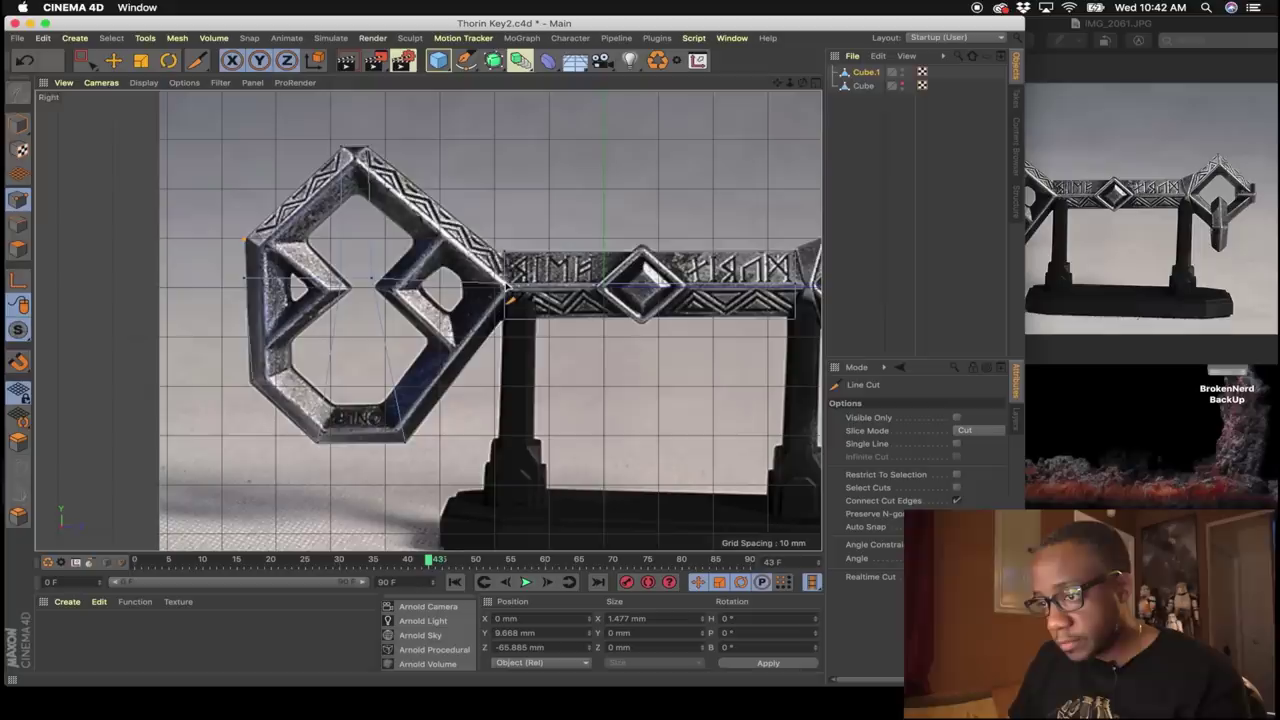
{"action": "left_click", "coordinate": [367, 150]}
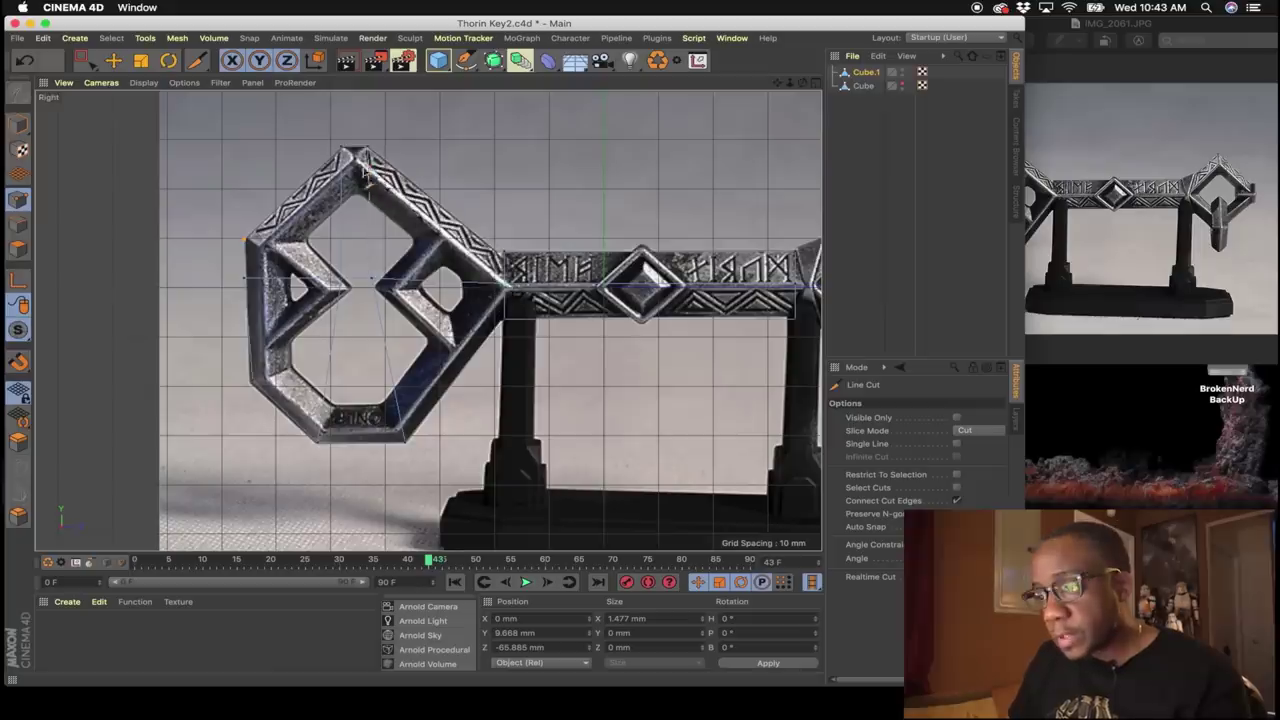
{"action": "left_click", "coordinate": [365, 168]}
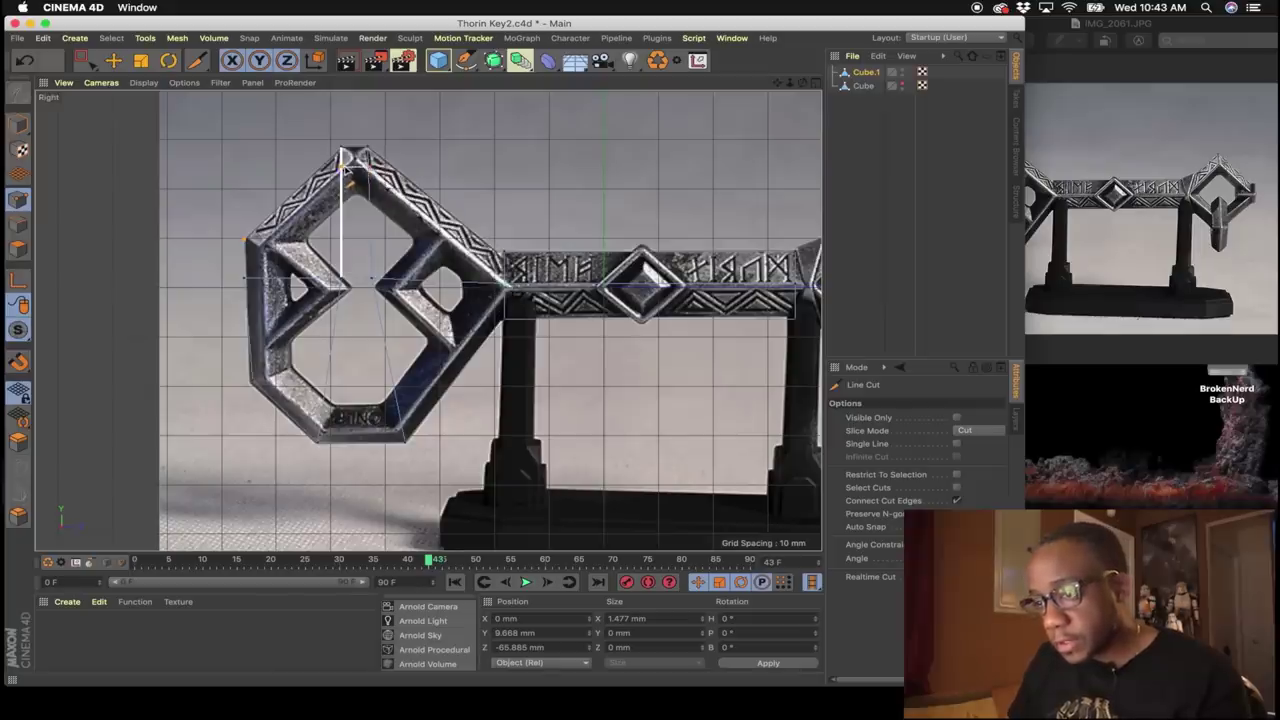
{"action": "left_click", "coordinate": [341, 169]}
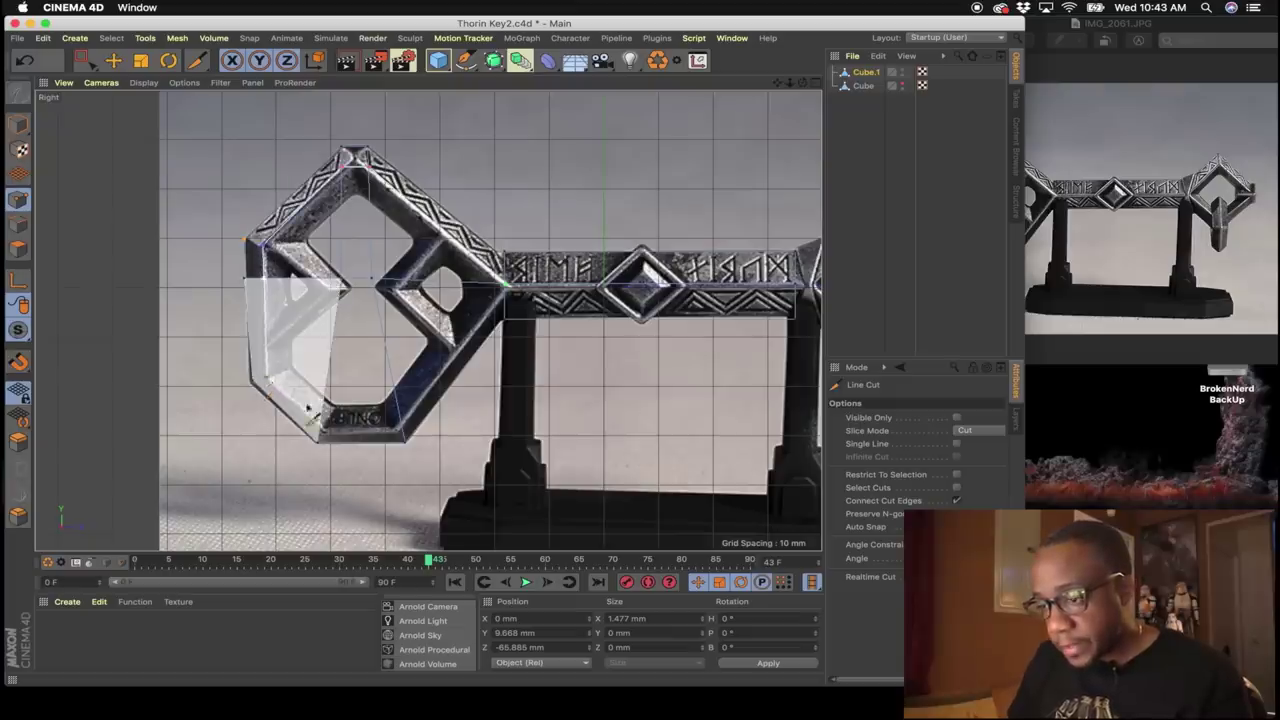
{"action": "left_click", "coordinate": [341, 283]}
{"action": "left_click", "coordinate": [320, 429]}
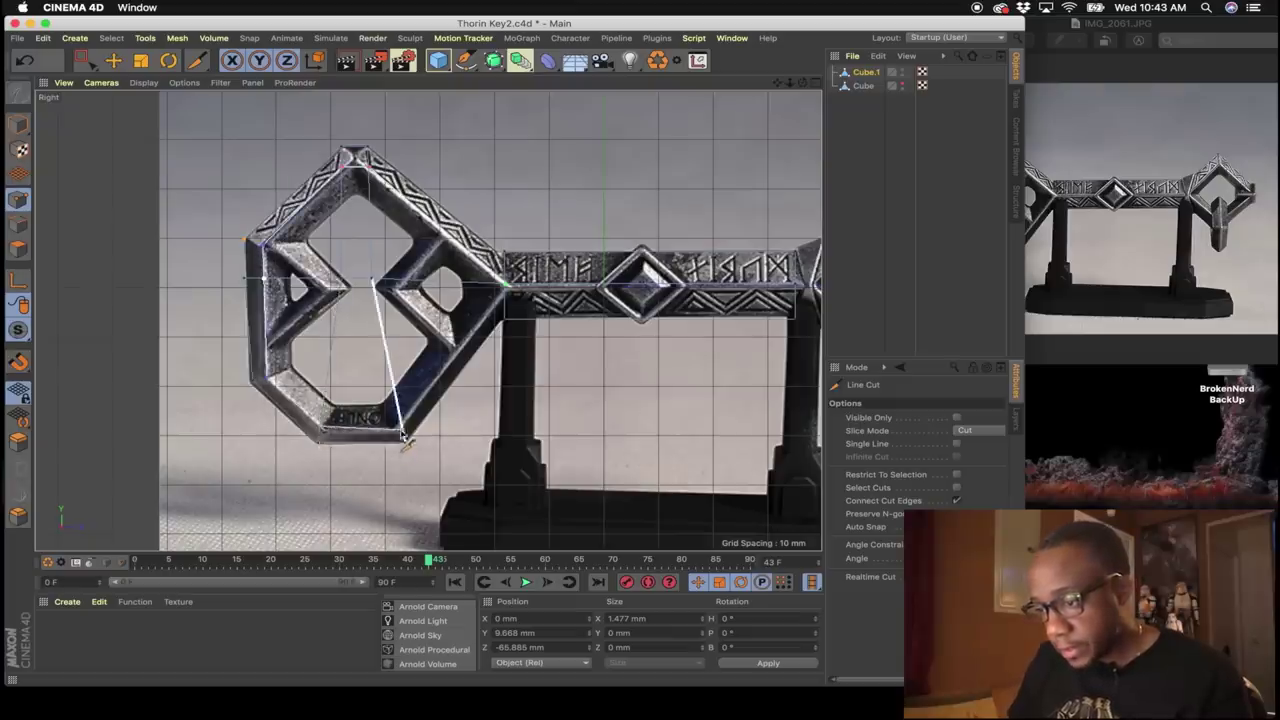
{"action": "left_click", "coordinate": [400, 432]}
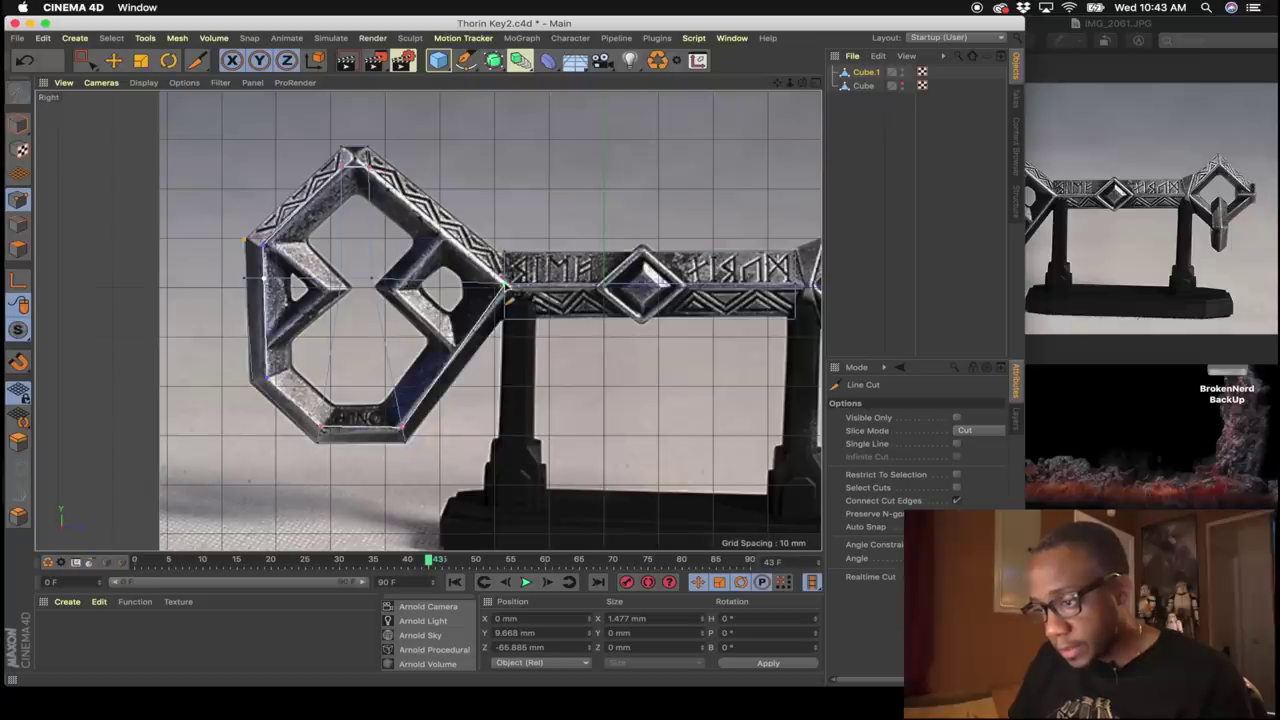
{"action": "key", "text": "space"}
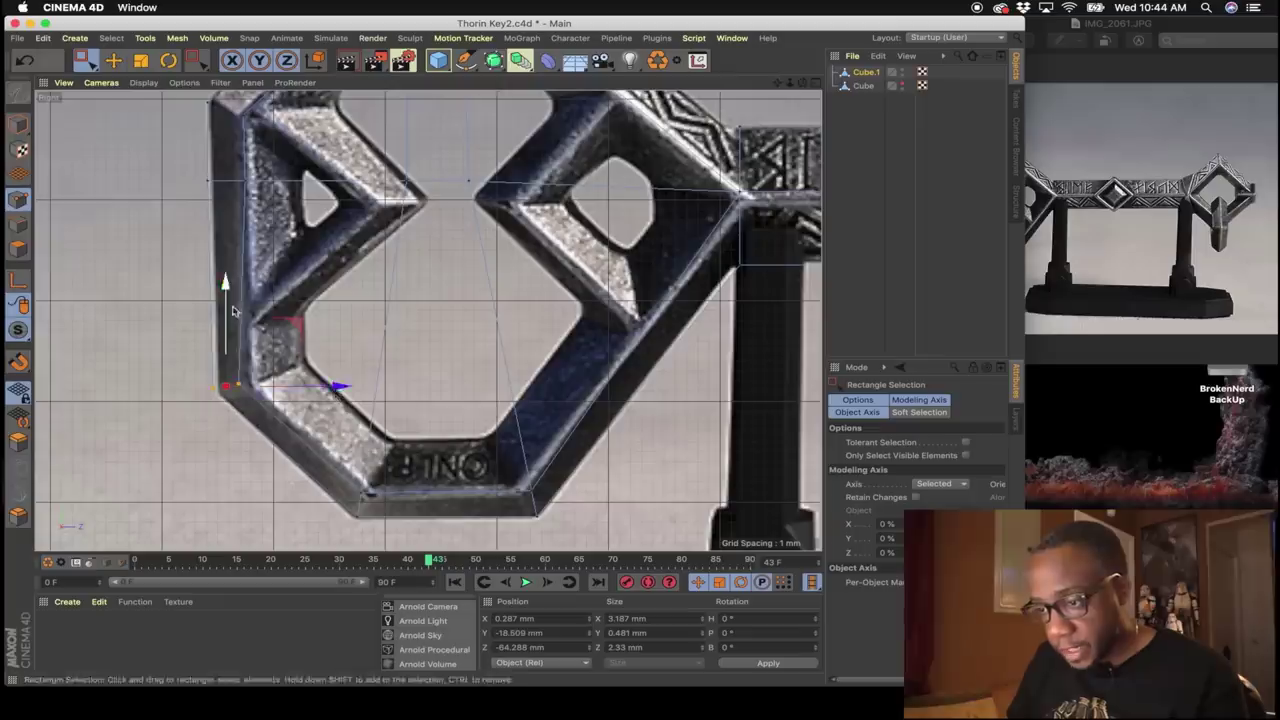
Nudge the bow's lower points onto the reference, placing the outer lower corner at Y about -19.2 mm and the bottom ridge point at Y about -29 mm.
{"action": "left_click_drag", "start_coordinate": [227, 290], "coordinate": [227, 298]}
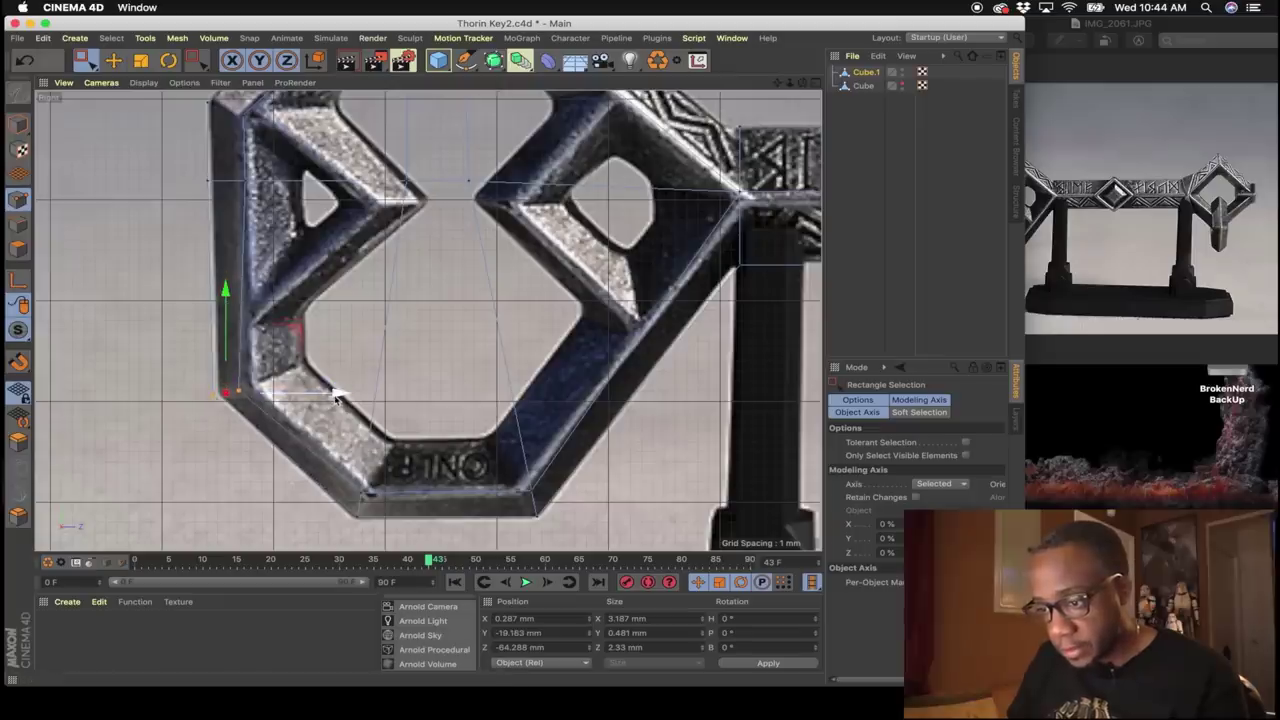
{"action": "left_click_drag", "start_coordinate": [336, 395], "coordinate": [340, 395]}
{"action": "left_click_drag", "start_coordinate": [377, 353], "coordinate": [240, 396]}
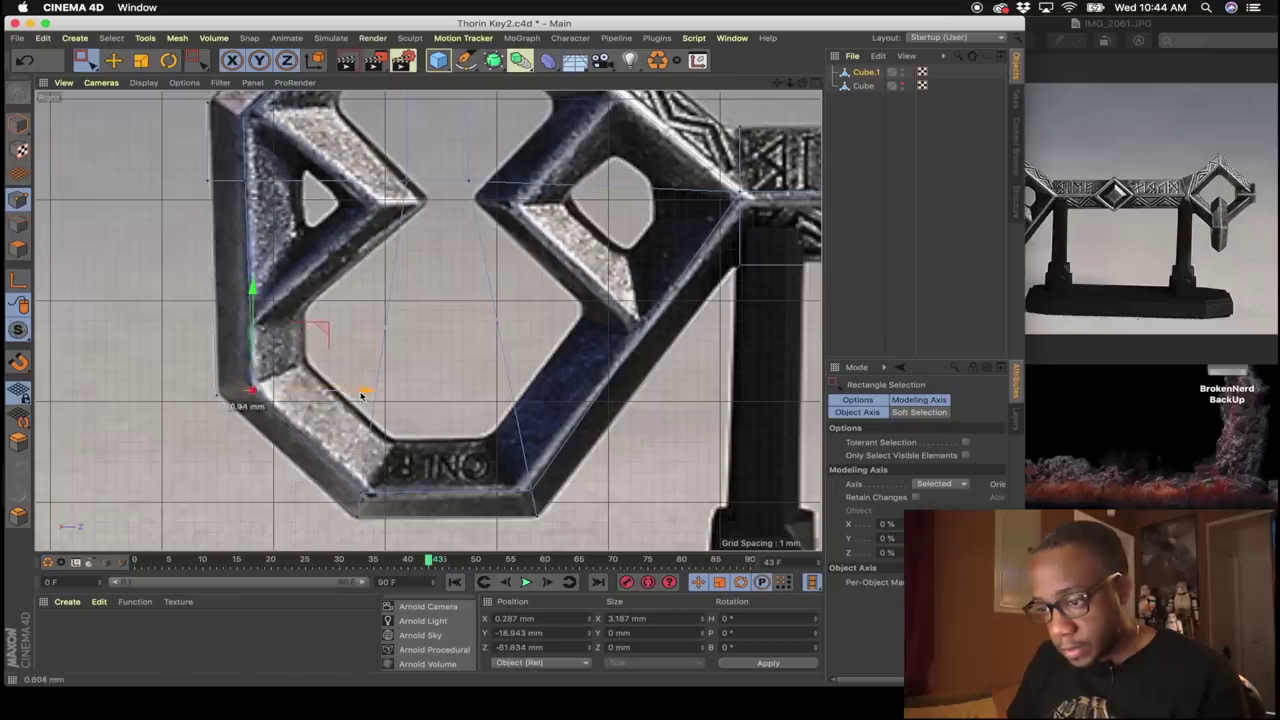
{"action": "left_click_drag", "start_coordinate": [378, 498], "coordinate": [379, 499]}
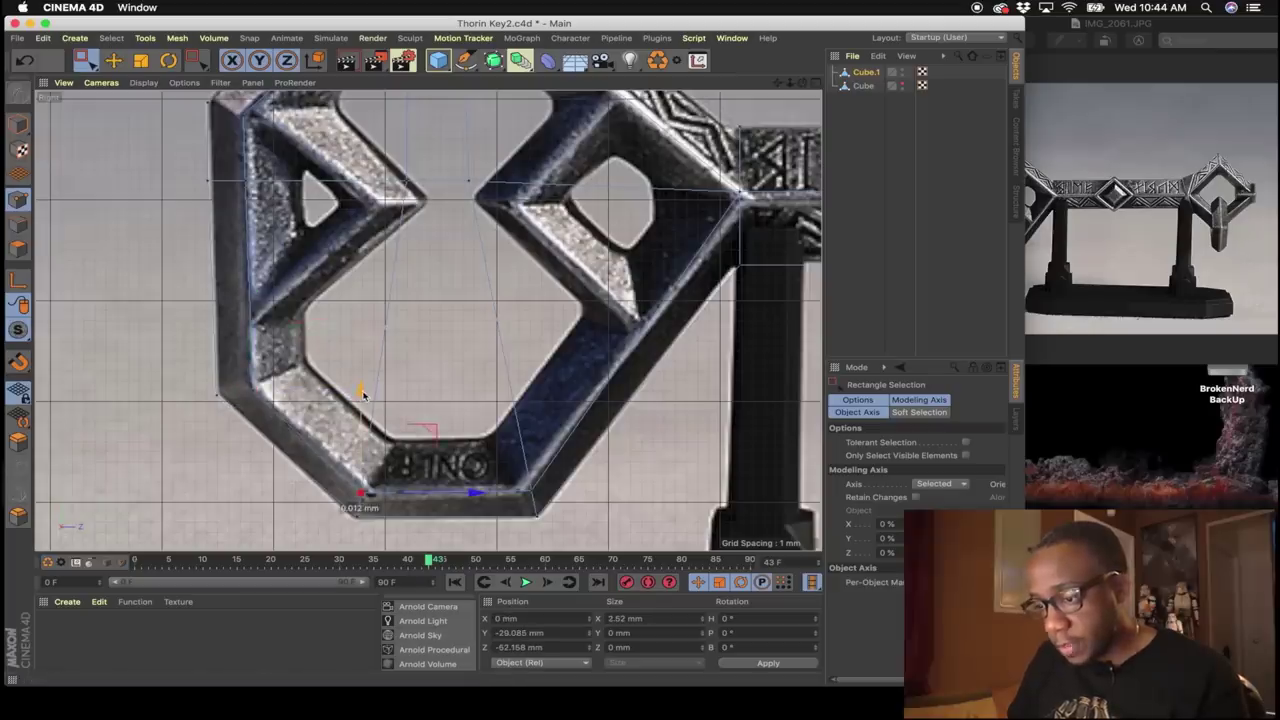
{"action": "middle_click_drag", "start_coordinate": [733, 171], "coordinate": [686, 211], "text": "alt"}
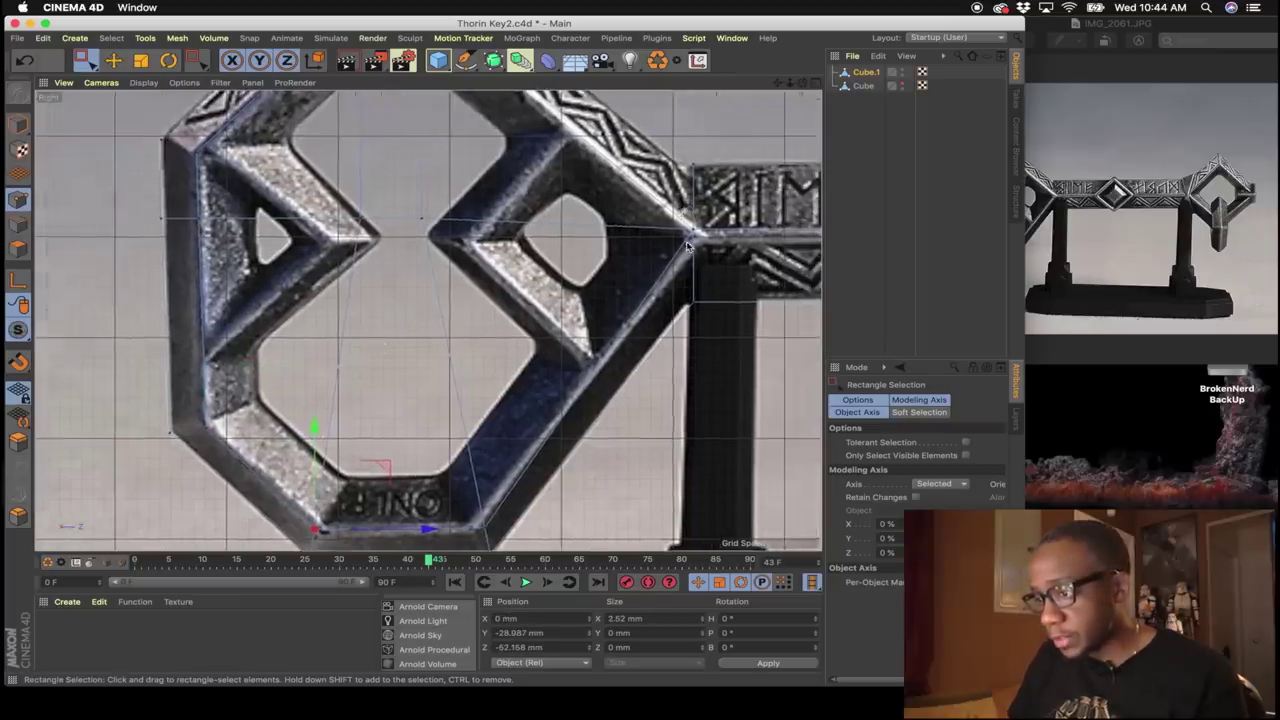
{"action": "left_click_drag", "start_coordinate": [676, 222], "coordinate": [702, 246]}
Line-cut from the bow's outer top corner to the ridge peak just below it on the reference.
{"action": "middle_click_drag", "start_coordinate": [243, 199], "coordinate": [322, 355], "text": "alt"}
{"action": "scroll", "coordinate": [300, 420], "scroll_direction": "up", "scroll_amount": 3}
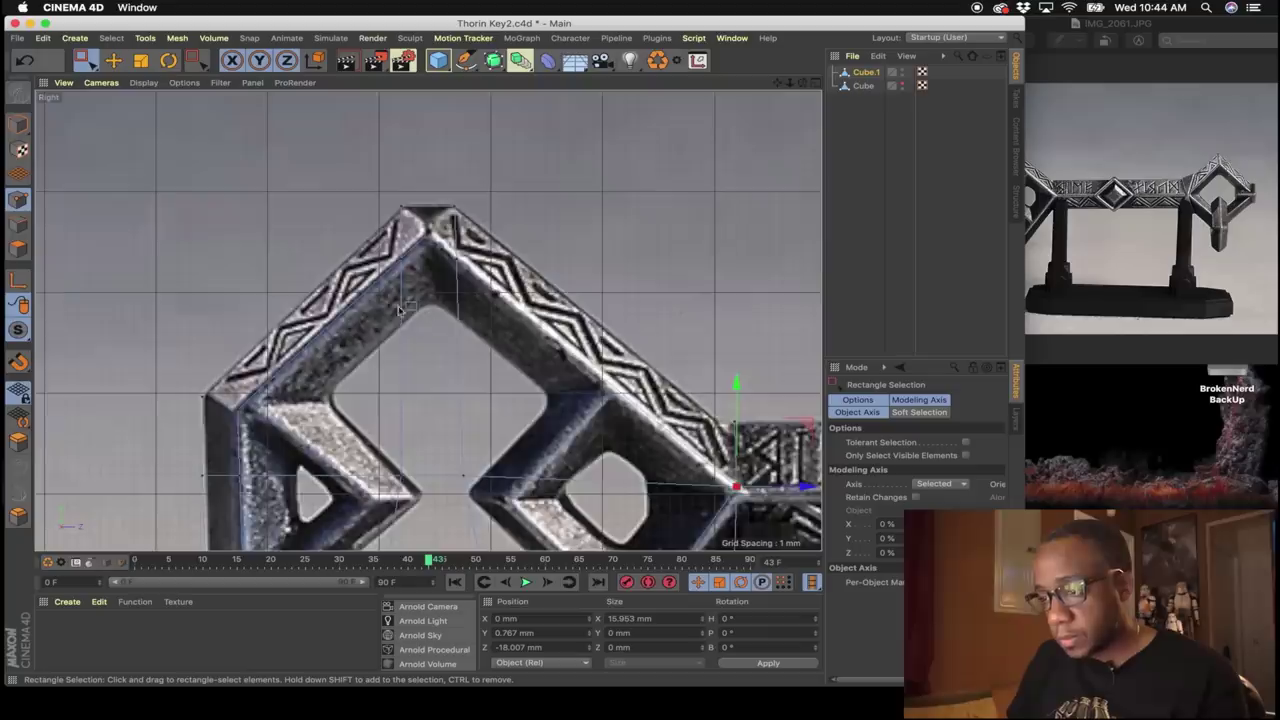
{"action": "scroll", "coordinate": [455, 270], "scroll_direction": "up", "scroll_amount": 3}
{"action": "right_click", "coordinate": [517, 197]}
{"action": "left_click", "coordinate": [547, 384]}
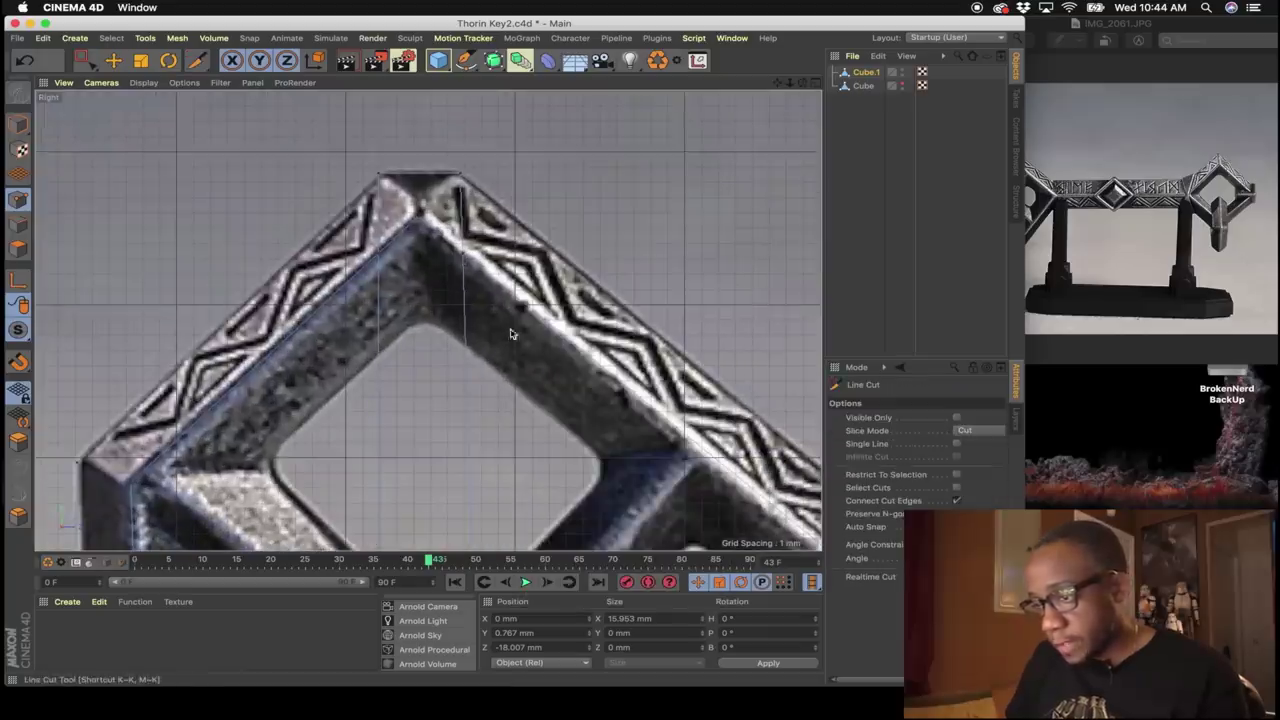
{"action": "left_click", "coordinate": [380, 176]}
{"action": "key", "text": "space"}
{"action": "key", "text": "space"}
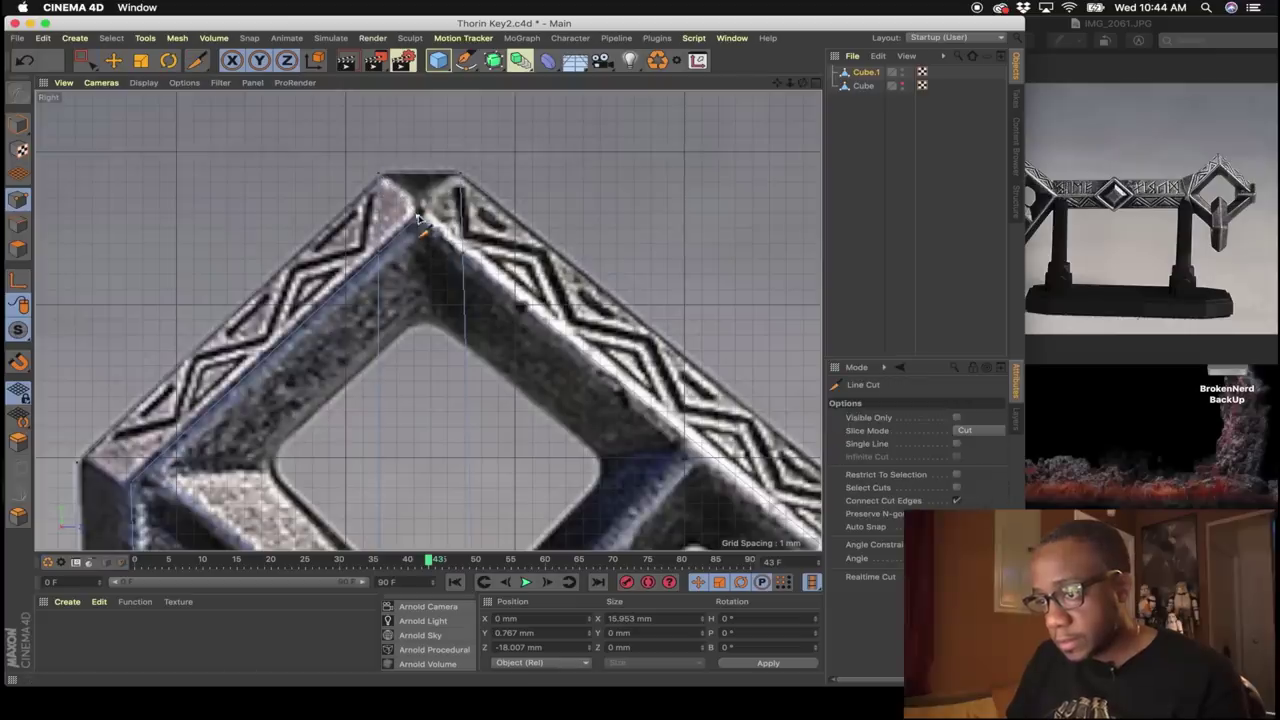
{"action": "left_click", "coordinate": [418, 215]}
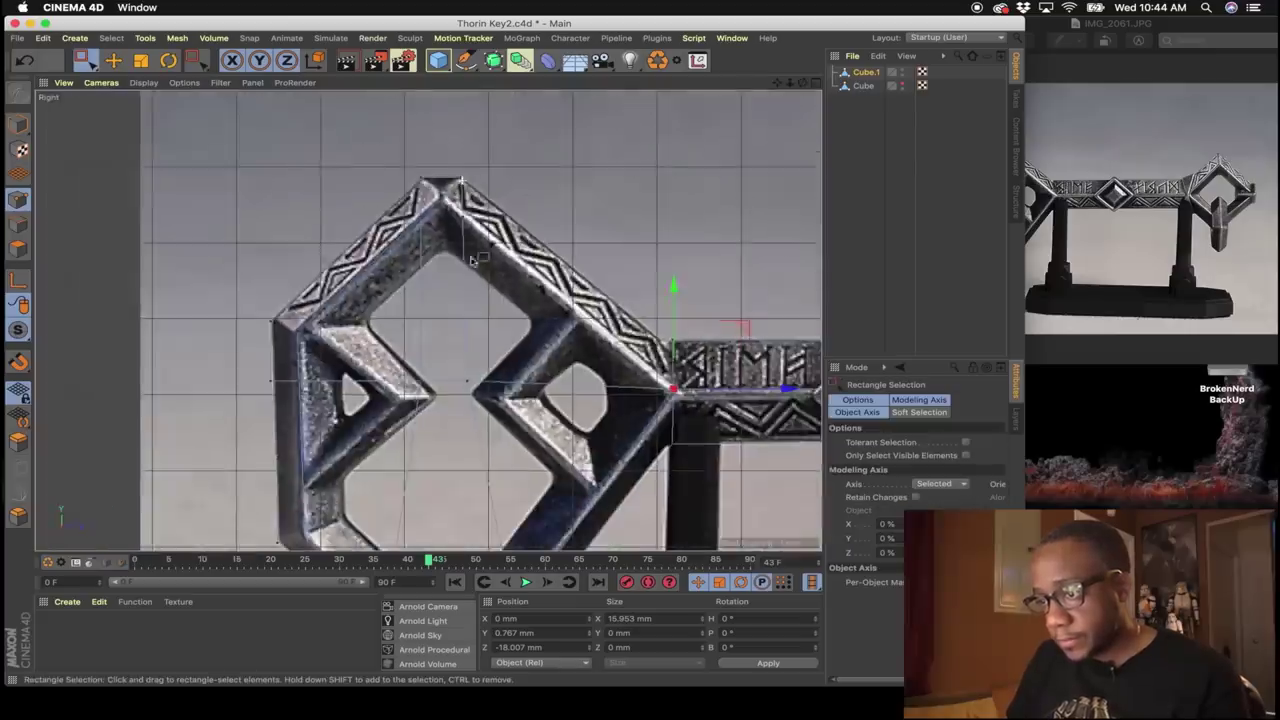
Delete the near-side polygons enclosed by the bow's inner ridge outline.
{"action": "middle_click", "coordinate": [371, 266]}
{"action": "middle_click", "coordinate": [314, 282]}
{"action": "left_click_drag", "start_coordinate": [314, 282], "coordinate": [234, 329], "text": "alt"}
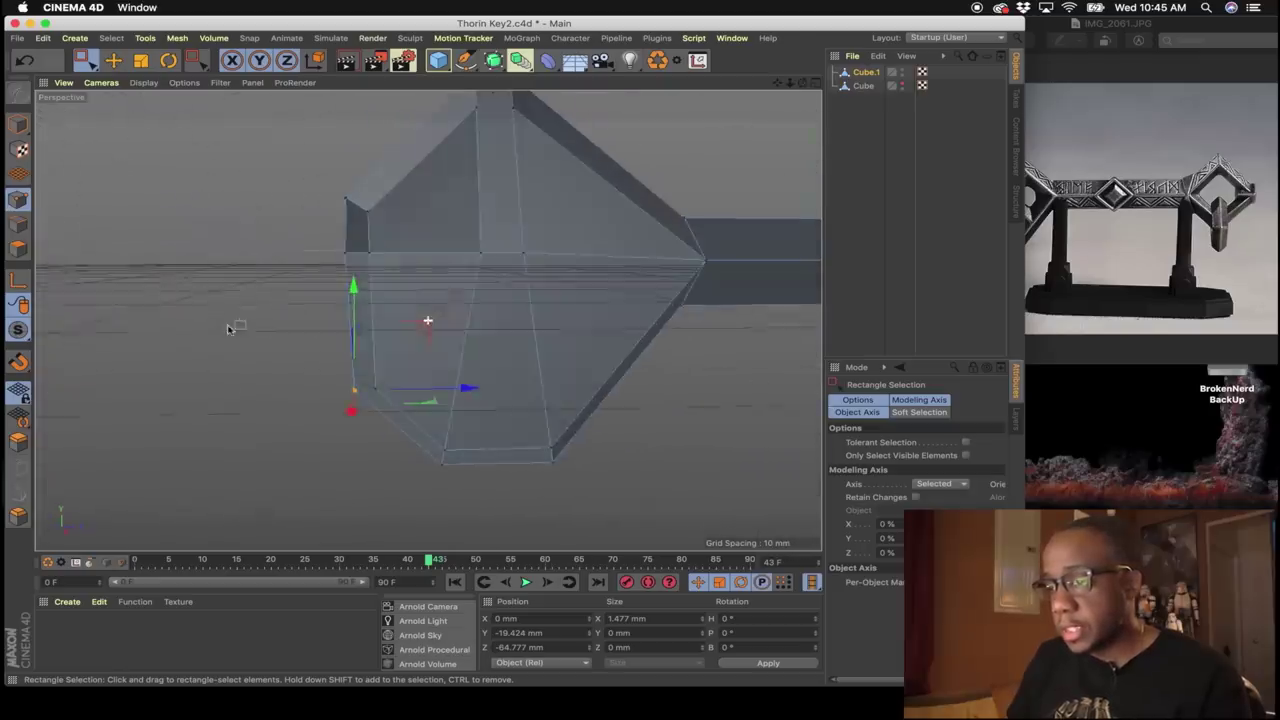
{"action": "middle_click_drag", "start_coordinate": [323, 312], "coordinate": [168, 308], "text": "alt"}
{"action": "left_click", "coordinate": [18, 249]}
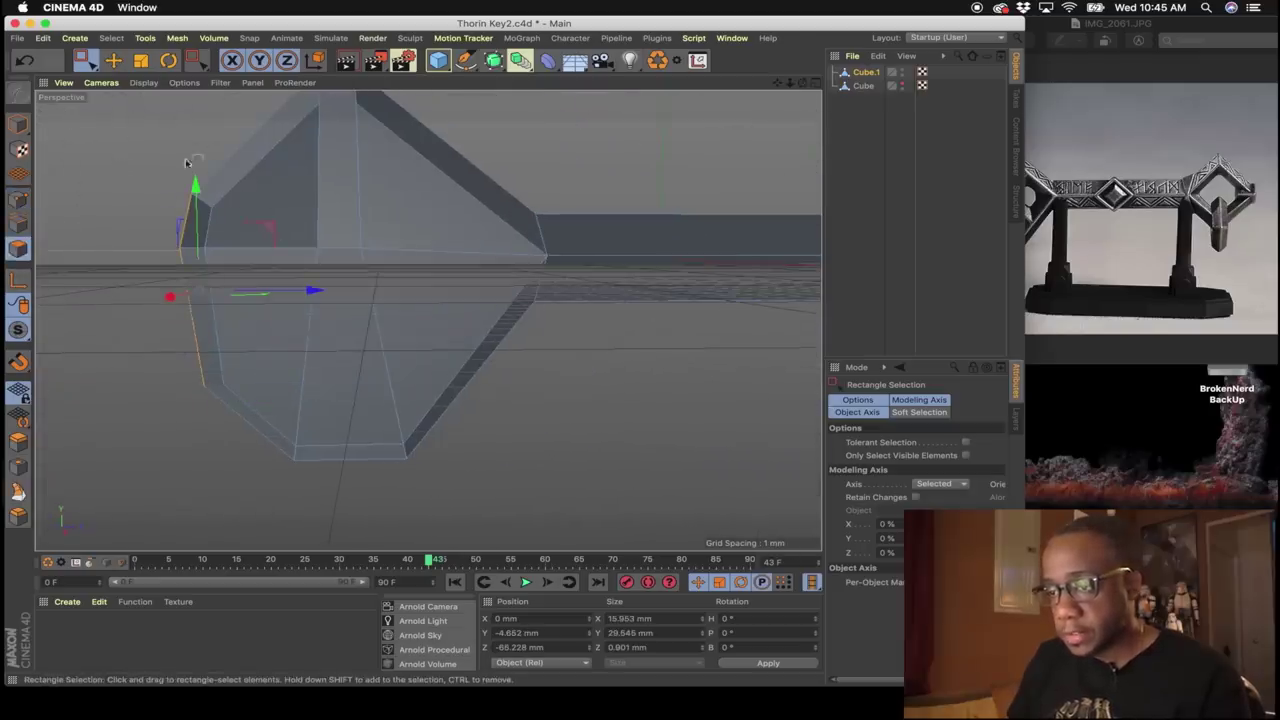
{"action": "left_click_drag", "start_coordinate": [86, 62], "coordinate": [142, 104]}
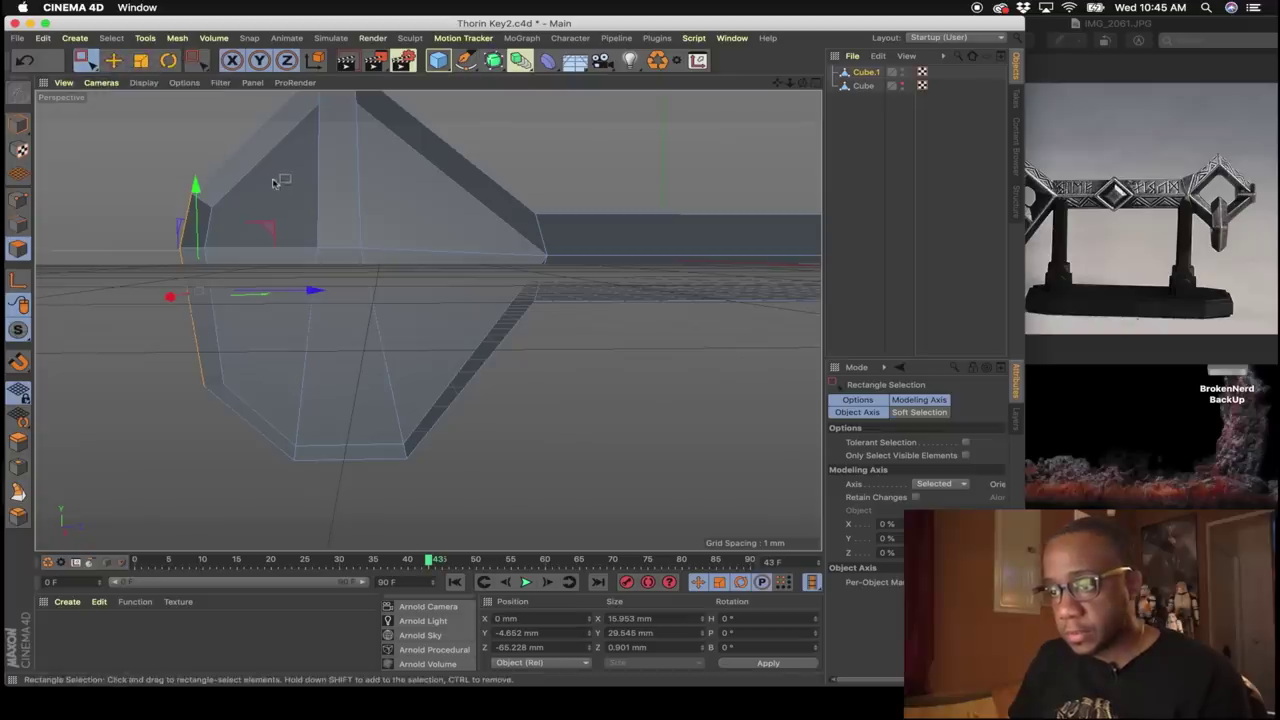
{"action": "mouse_move", "coordinate": [86, 62]}
{"action": "left_mouse_down"}
{"action": "mouse_move", "coordinate": [137, 100]}
{"action": "mouse_move", "coordinate": [140, 84]}
{"action": "left_mouse_up"}
{"action": "mouse_move", "coordinate": [287, 214]}
{"action": "left_mouse_down"}
{"action": "mouse_move", "coordinate": [388, 300]}
{"action": "mouse_move", "coordinate": [272, 312]}
{"action": "left_mouse_up"}
{"action": "key", "text": "Delete"}
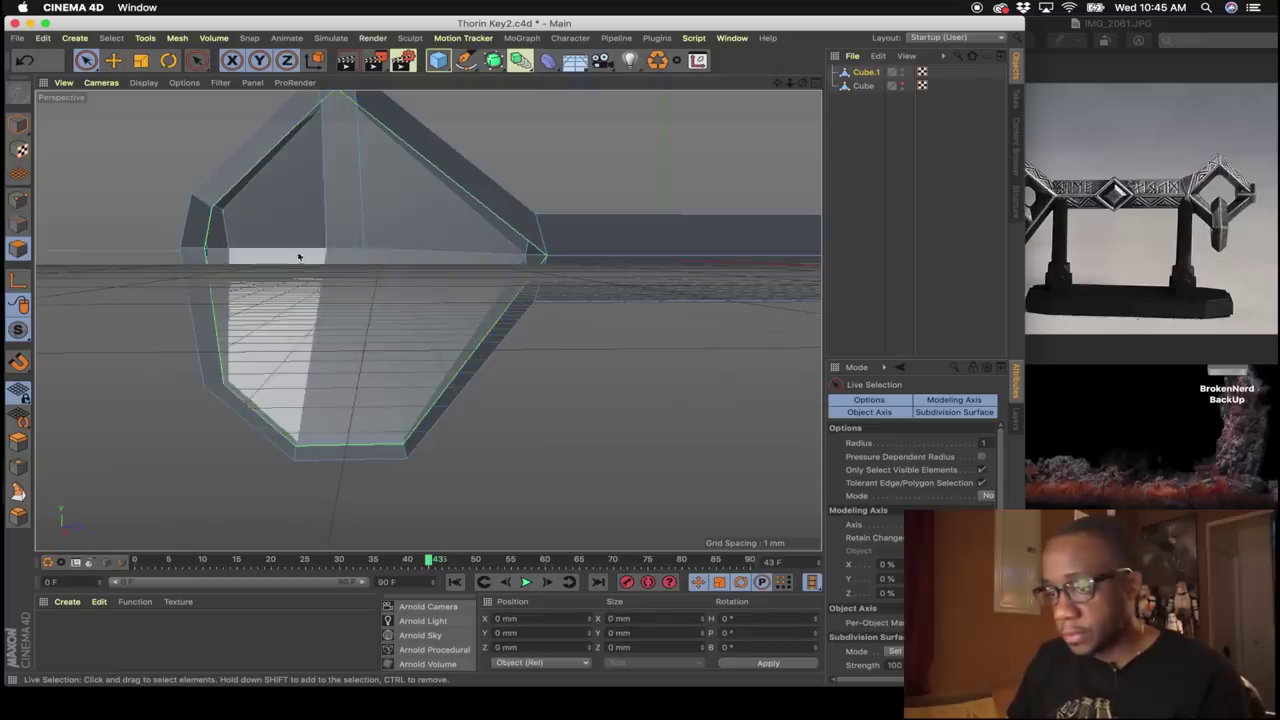
Delete the far-side polygons inside the bow's ridge outline, including the remaining central strip, to open the bow through.
{"action": "left_click_drag", "start_coordinate": [298, 257], "coordinate": [386, 318]}
{"action": "key", "text": "Delete"}
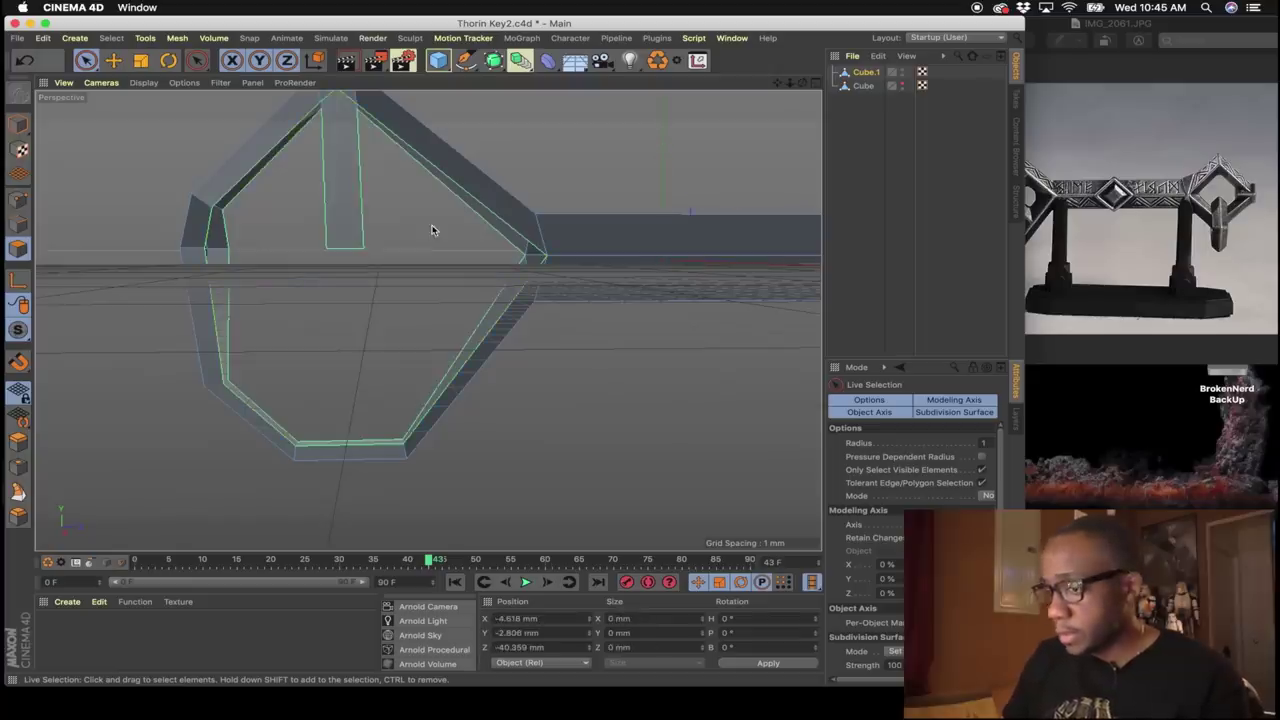
{"action": "left_click", "coordinate": [353, 215]}
{"action": "key", "text": "Delete"}
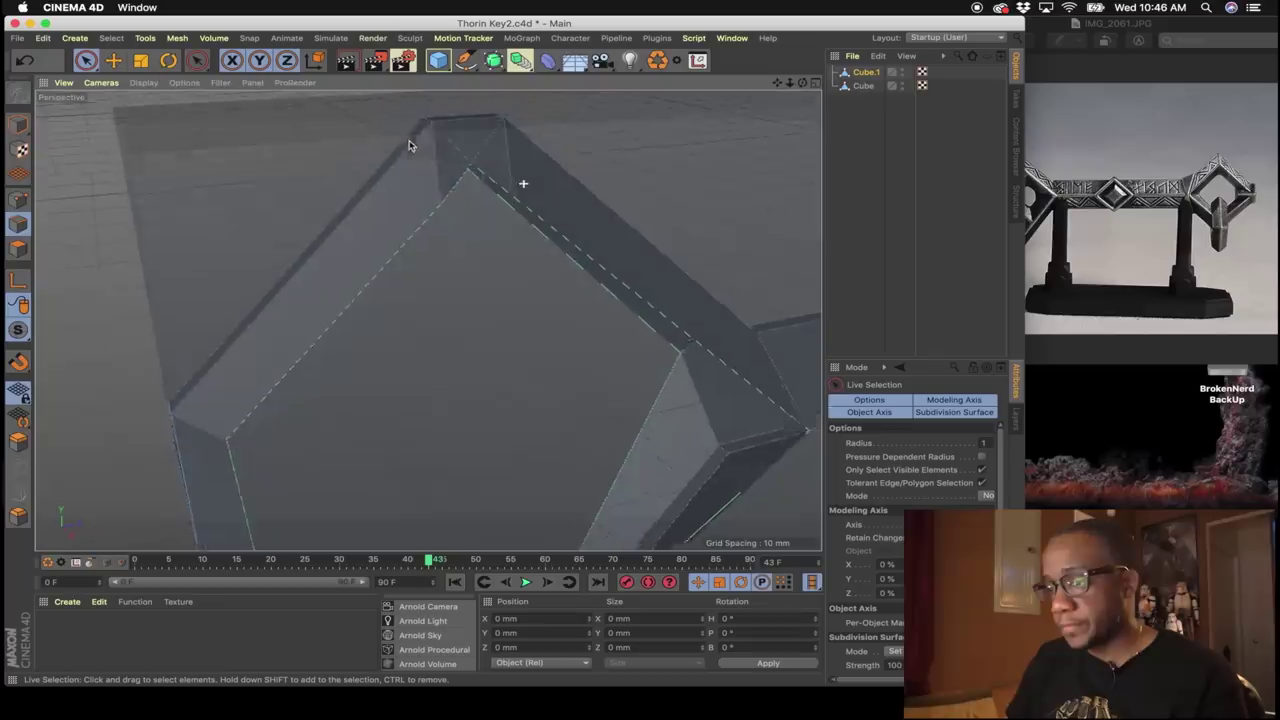
Set the inset rim point above the bow's outer middle corner to X 7.977 mm, matching its neighbouring rim point.
{"action": "left_click_drag", "start_coordinate": [408, 146], "coordinate": [363, 173], "text": "alt"}
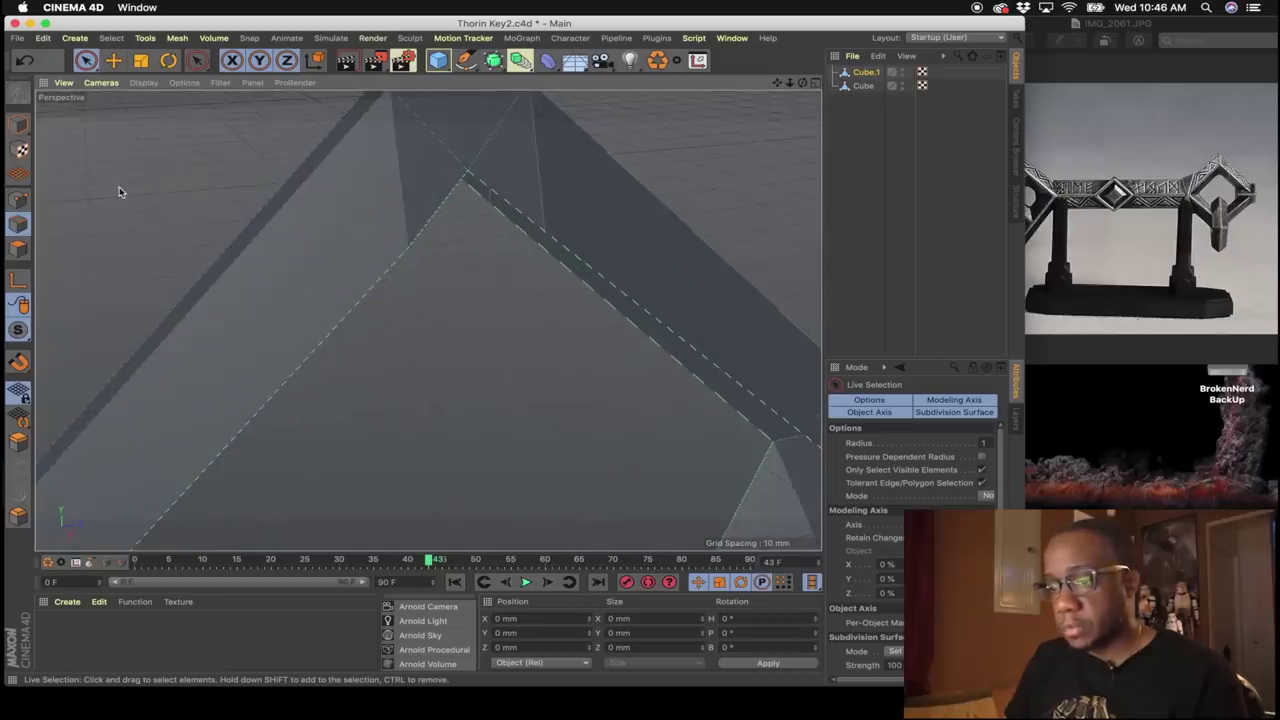
{"action": "left_click", "coordinate": [18, 200]}
{"action": "scroll", "coordinate": [514, 214], "scroll_direction": "down", "scroll_amount": 3}
{"action": "left_click_drag", "start_coordinate": [516, 214], "coordinate": [379, 187], "text": "alt"}
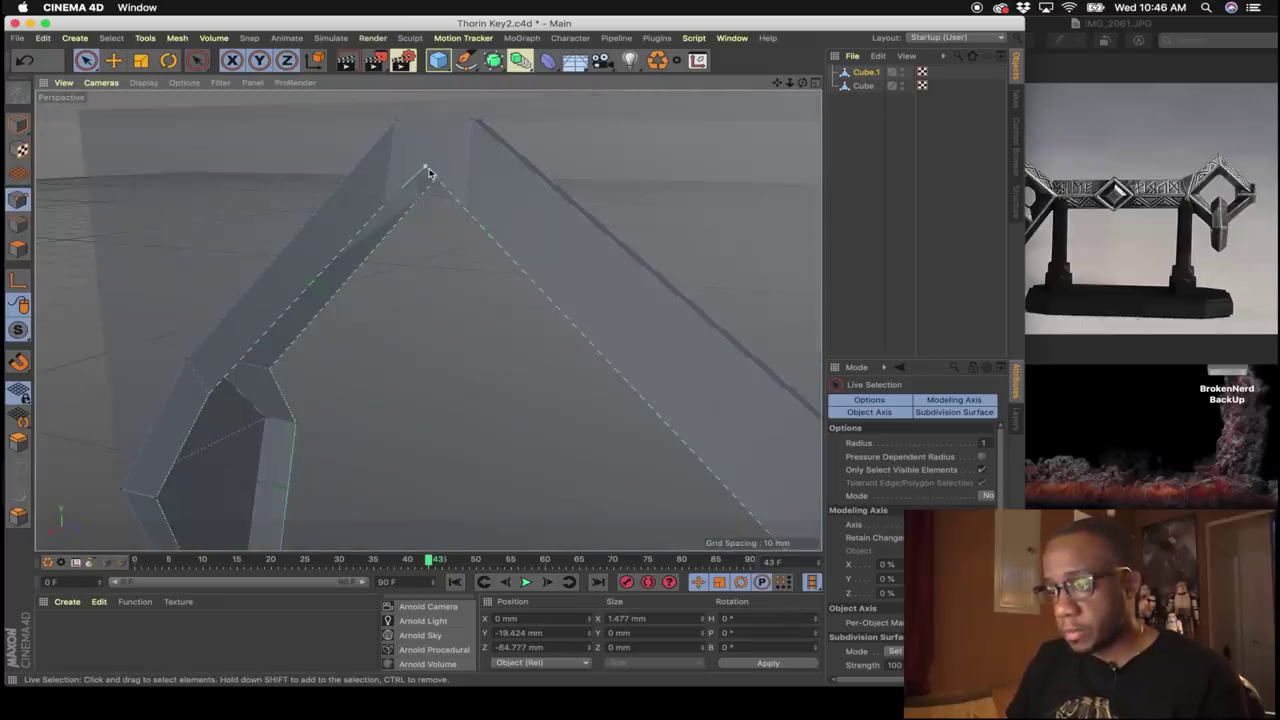
{"action": "left_click_drag", "start_coordinate": [243, 360], "coordinate": [378, 275], "text": "alt"}
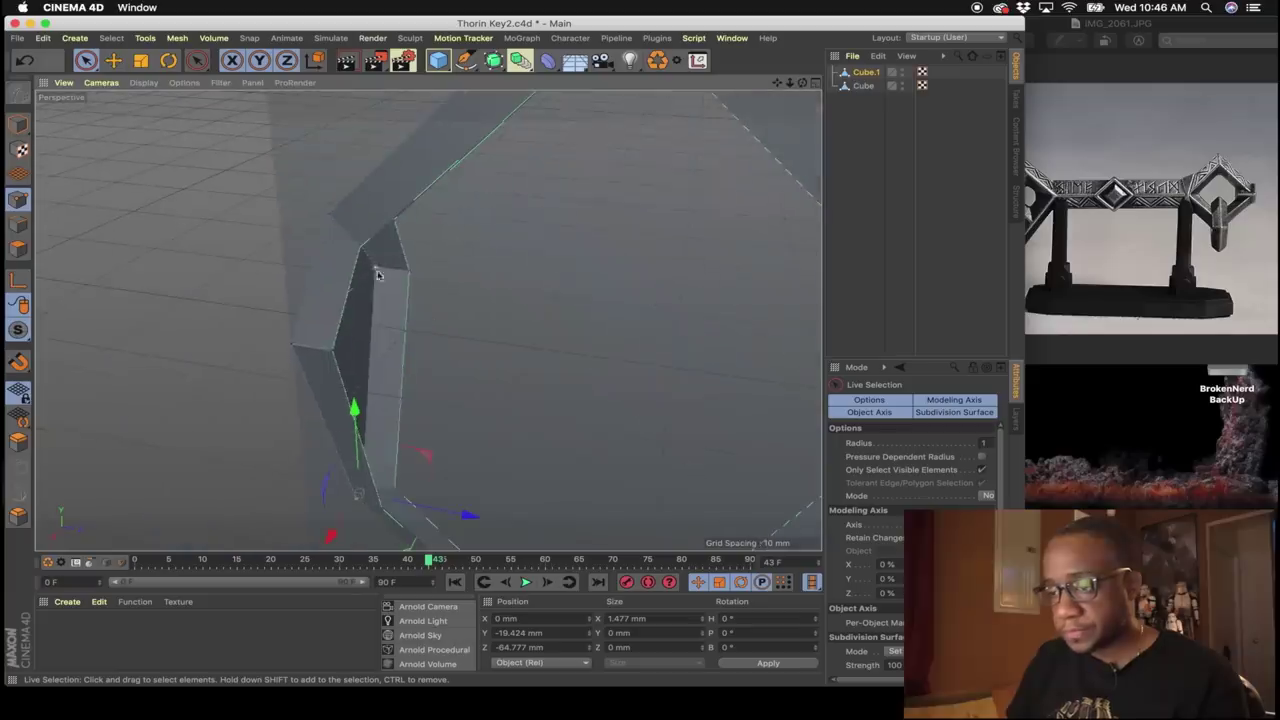
{"action": "left_click_drag", "start_coordinate": [330, 356], "coordinate": [430, 361], "text": "alt"}
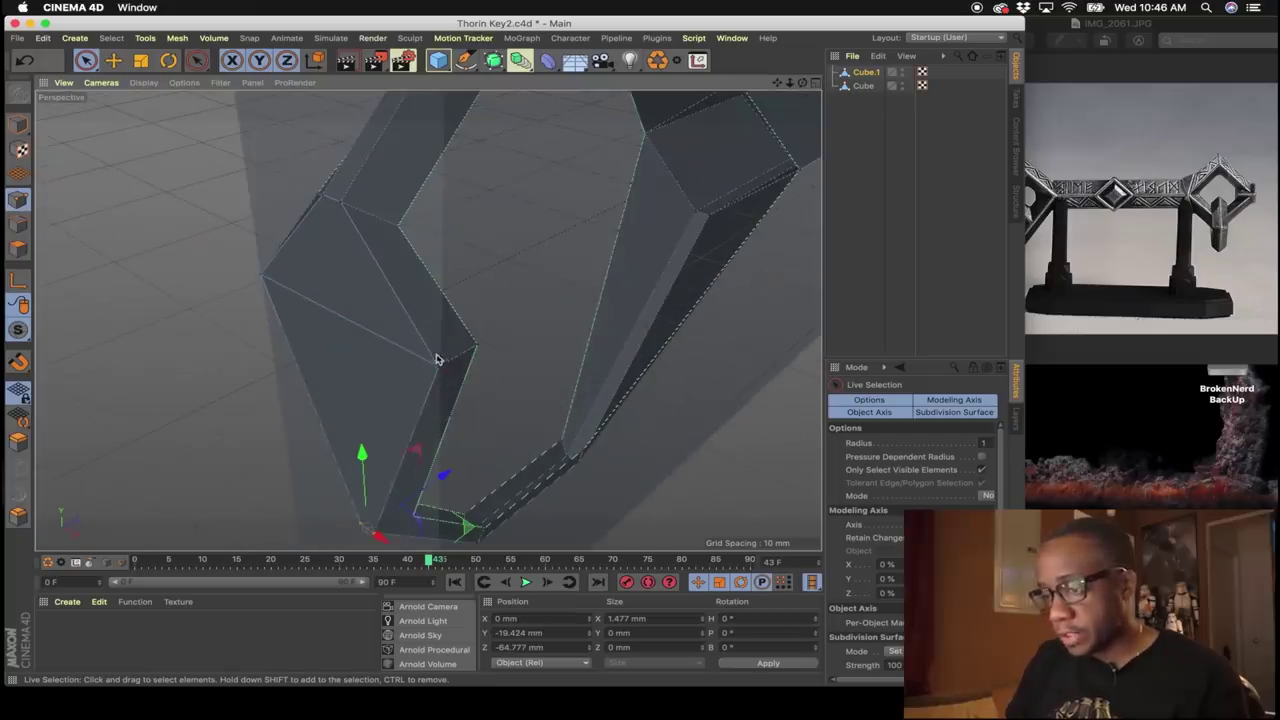
{"action": "left_click", "coordinate": [397, 232]}
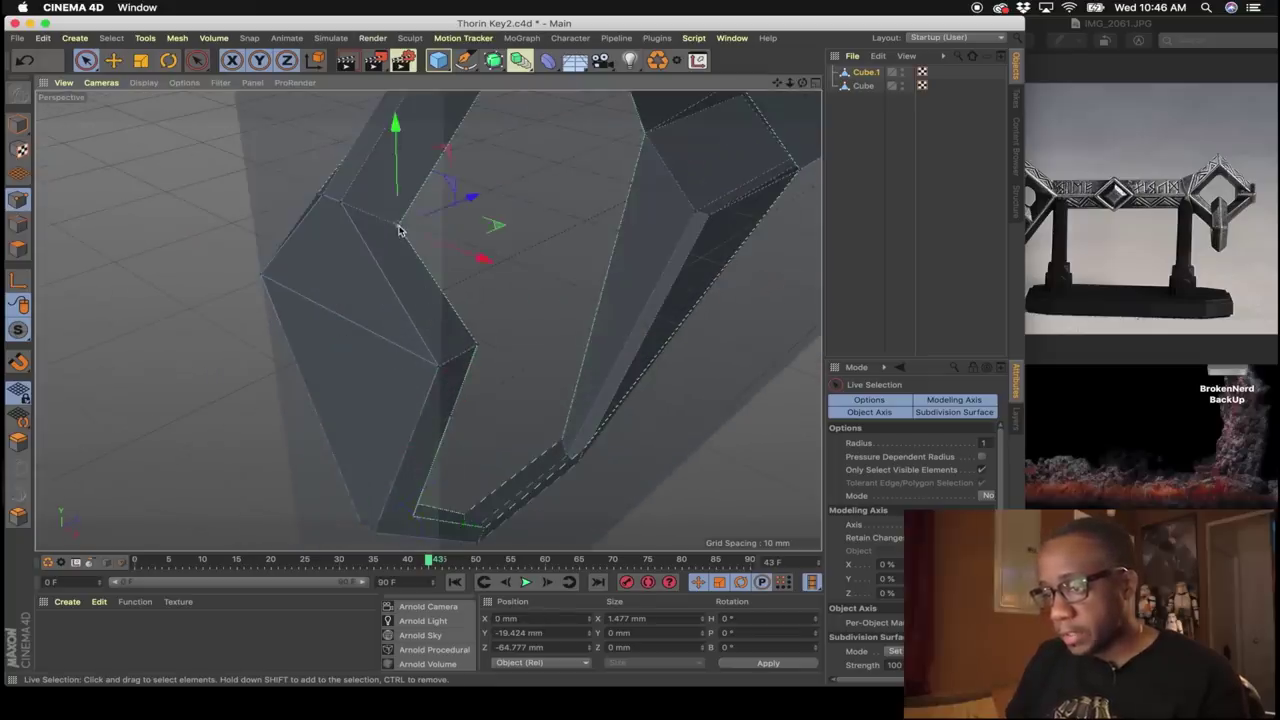
{"action": "left_click", "coordinate": [477, 347]}
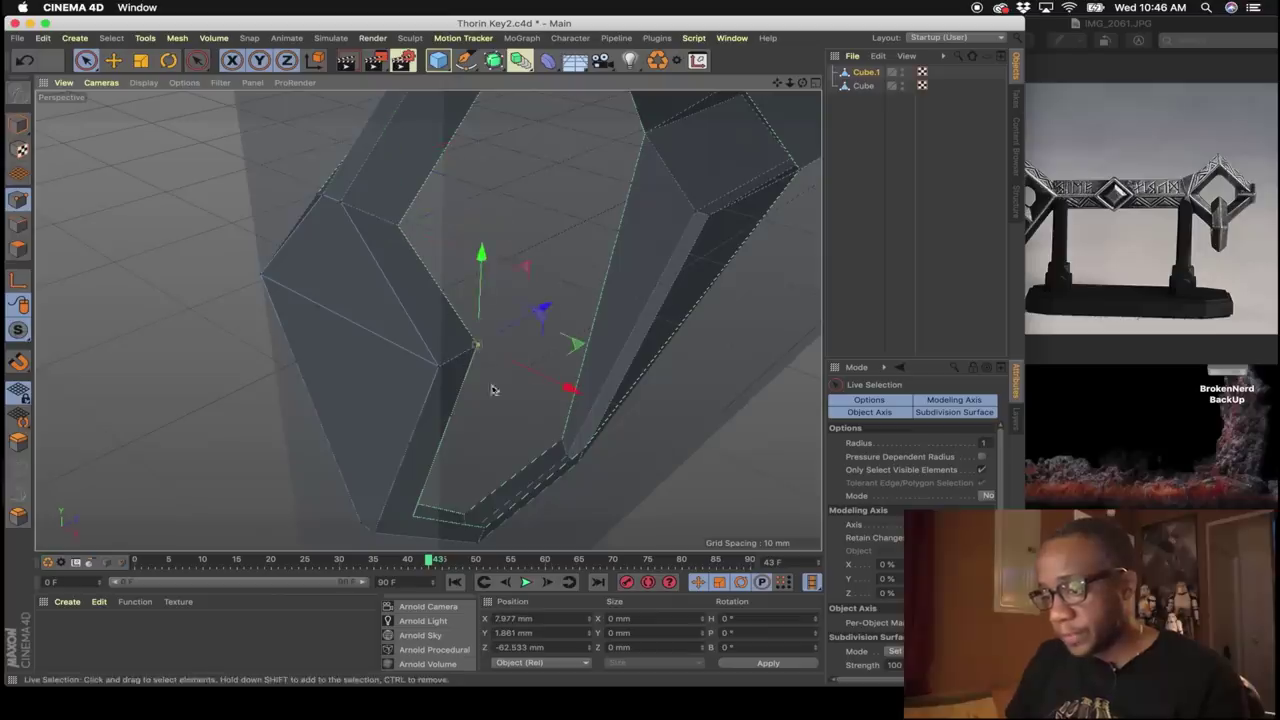
{"action": "left_click_drag", "start_coordinate": [540, 621], "coordinate": [513, 618]}
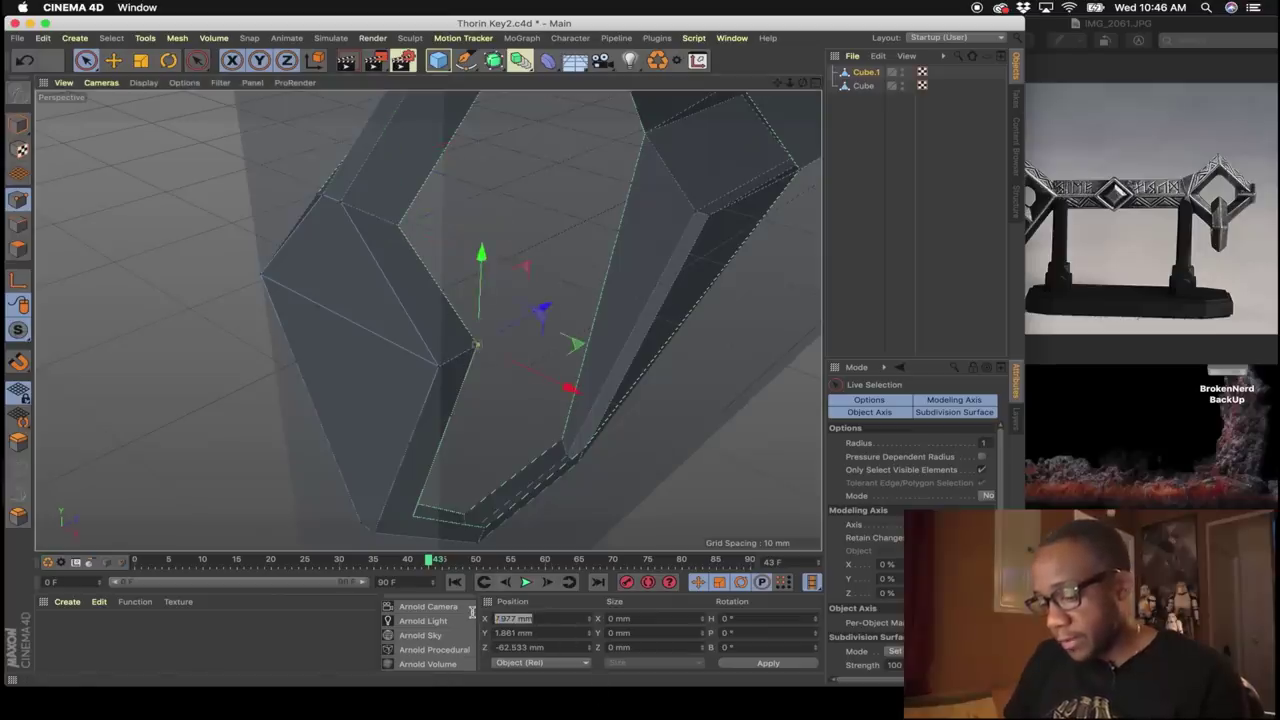
{"action": "left_click", "coordinate": [401, 231]}
{"action": "left_click", "coordinate": [537, 626]}
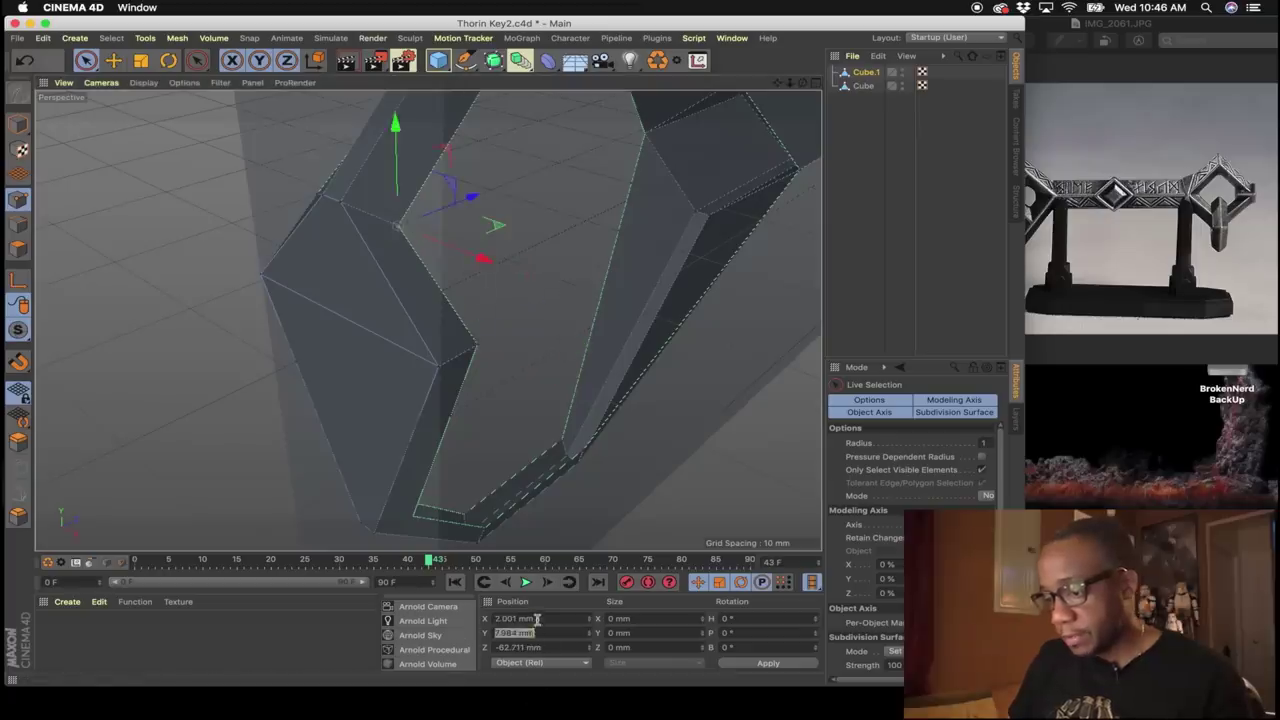
{"action": "left_click", "coordinate": [766, 667]}
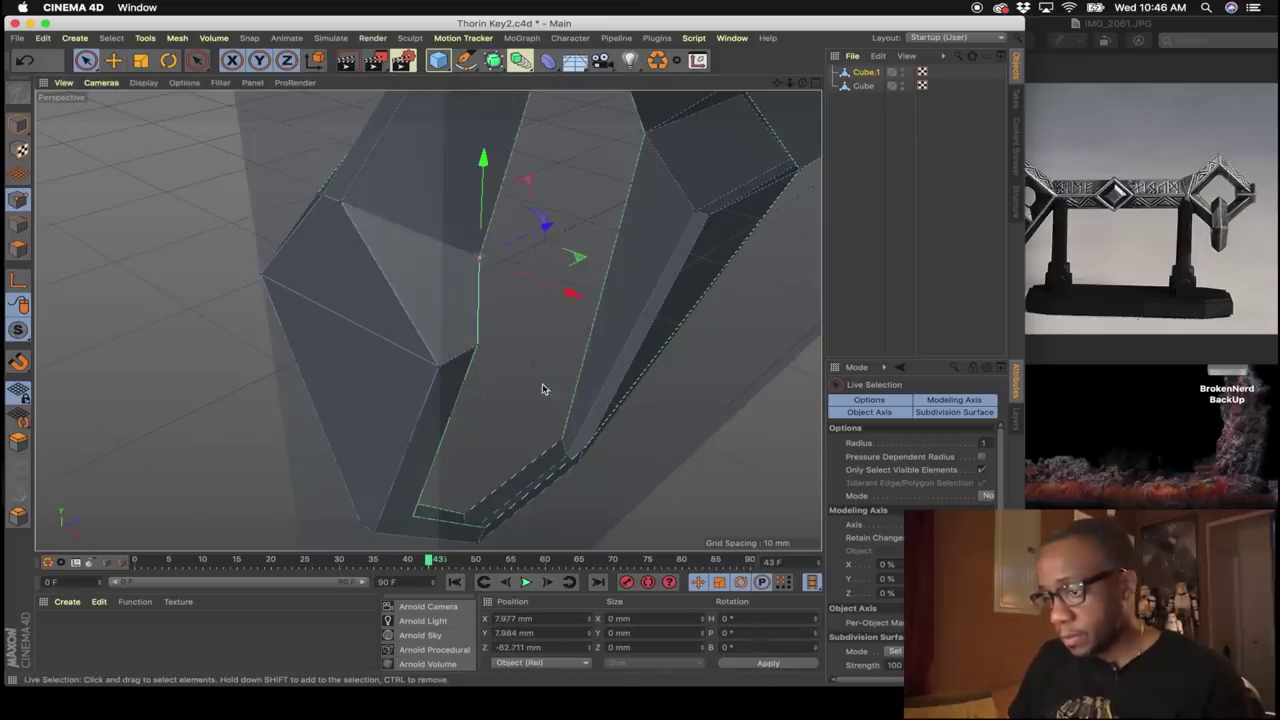
Move the inset rim points around the bow's peak on the opposite side out to X -7.977 mm.
{"action": "scroll", "coordinate": [436, 236], "scroll_direction": "down", "scroll_amount": 3}
{"action": "left_click_drag", "start_coordinate": [447, 275], "coordinate": [406, 343], "text": "alt"}
{"action": "scroll", "coordinate": [457, 171], "scroll_direction": "up", "scroll_amount": 3}
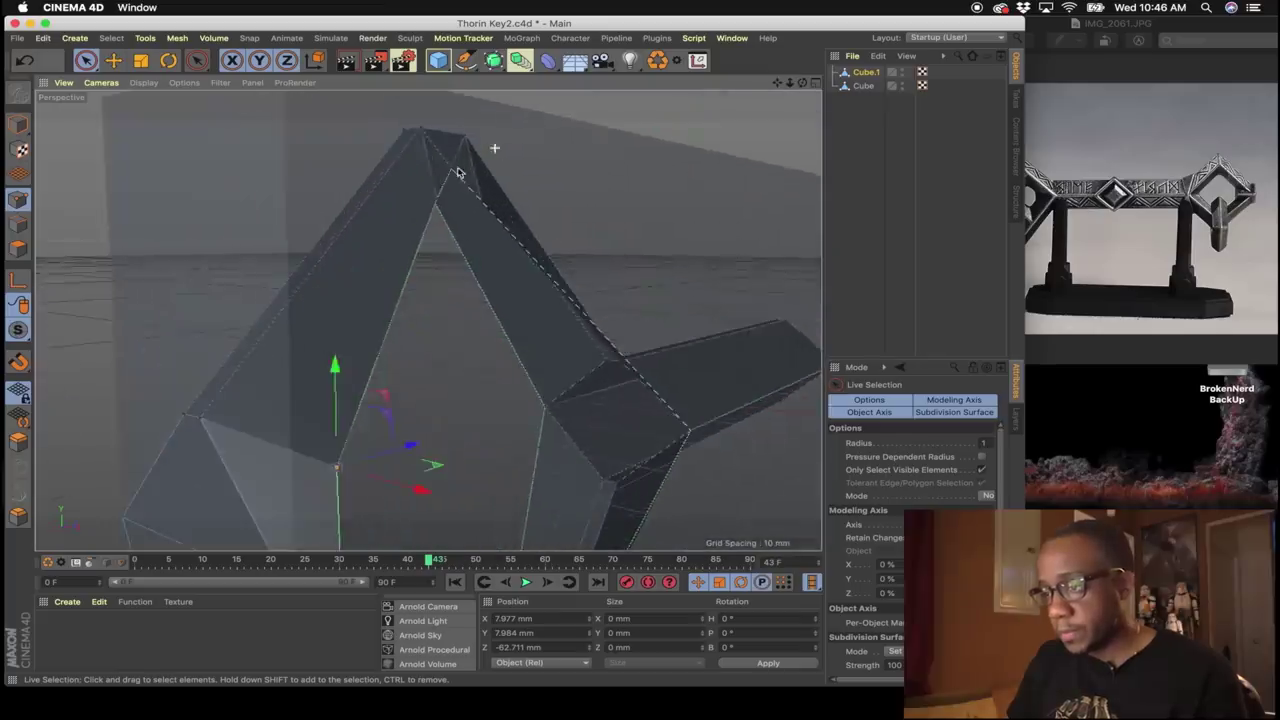
{"action": "left_click_drag", "start_coordinate": [457, 171], "coordinate": [391, 219], "text": "alt"}
{"action": "left_click_drag", "start_coordinate": [520, 127], "coordinate": [378, 246], "text": "alt"}
{"action": "left_click", "coordinate": [518, 230]}
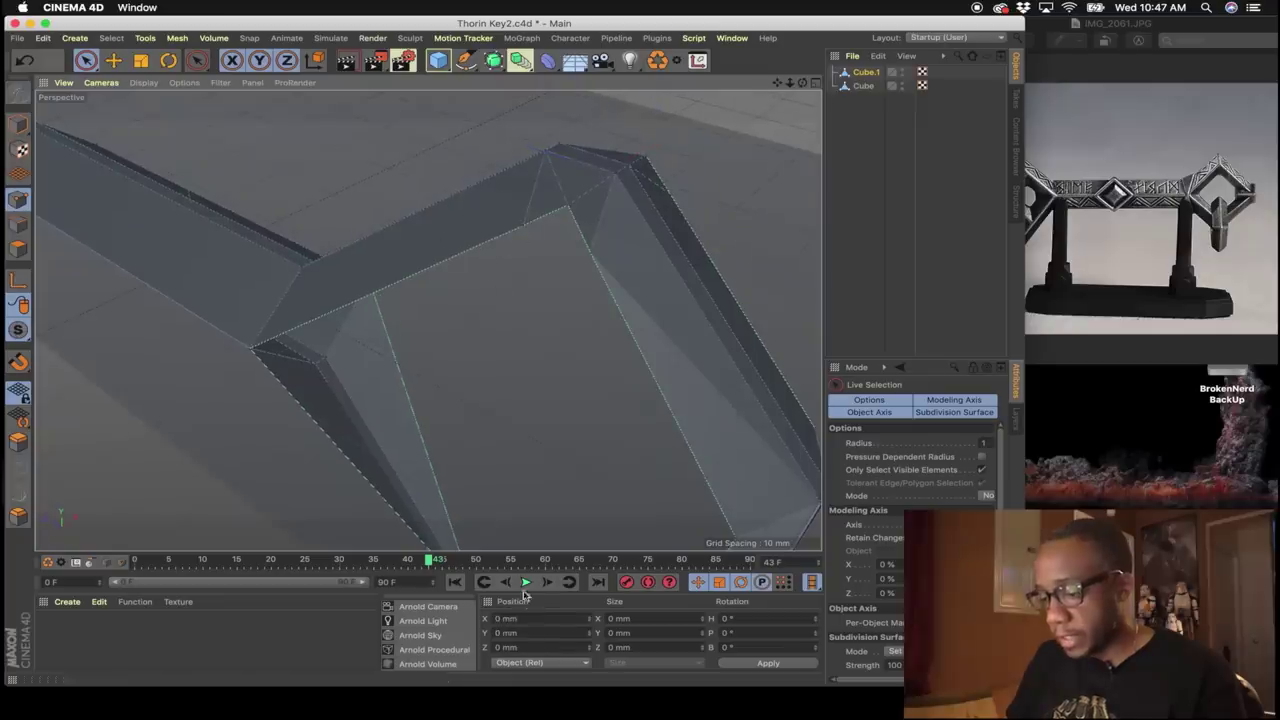
{"action": "left_click", "coordinate": [524, 228]}
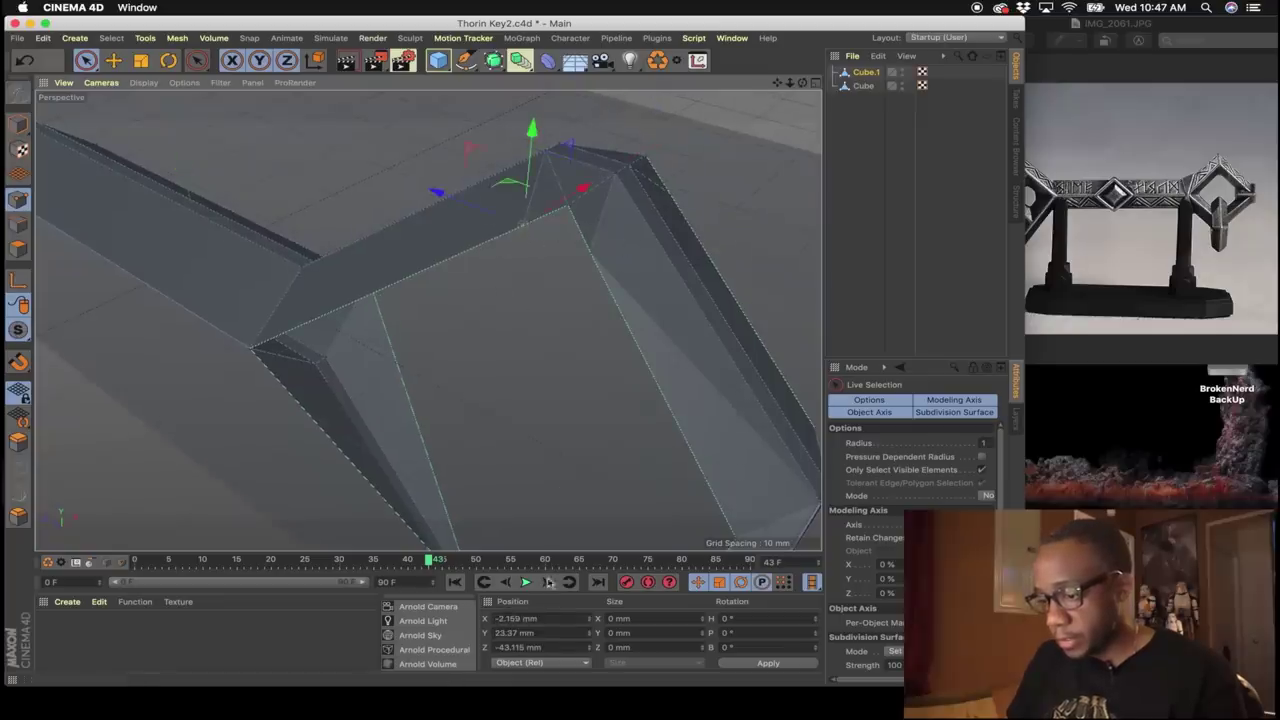
{"action": "left_click", "coordinate": [555, 618]}
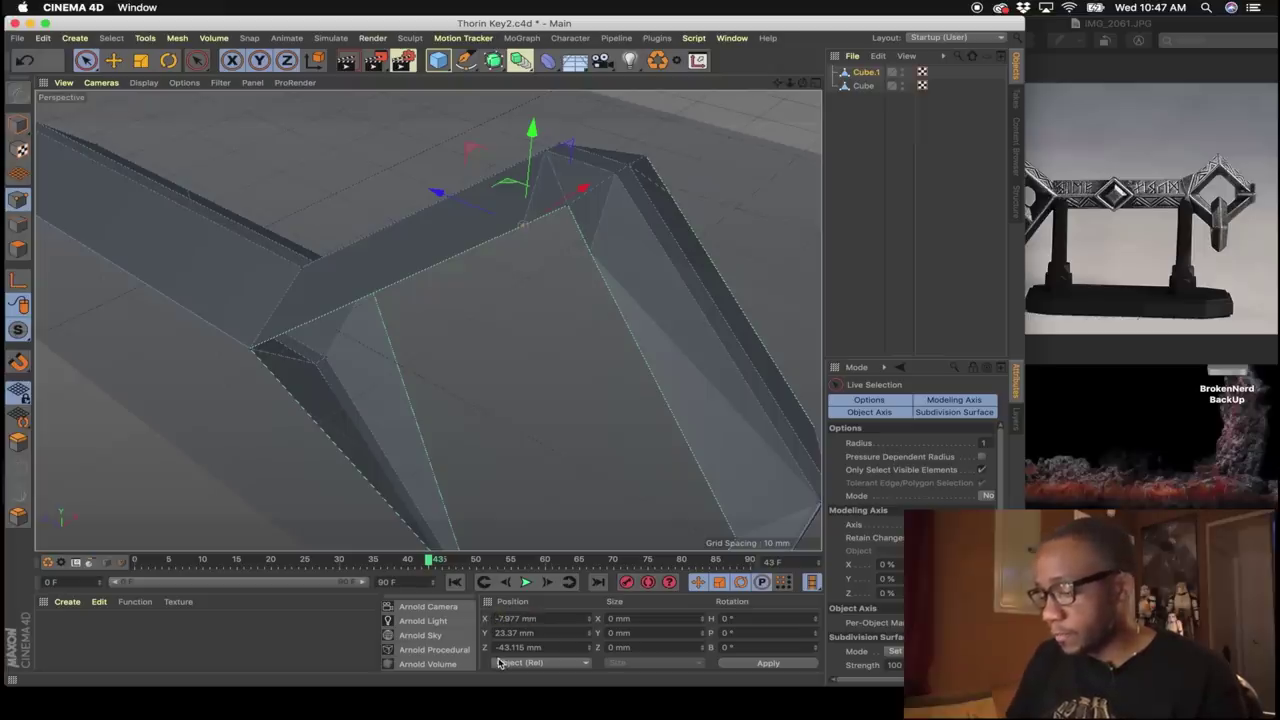
{"action": "key", "text": "Return"}
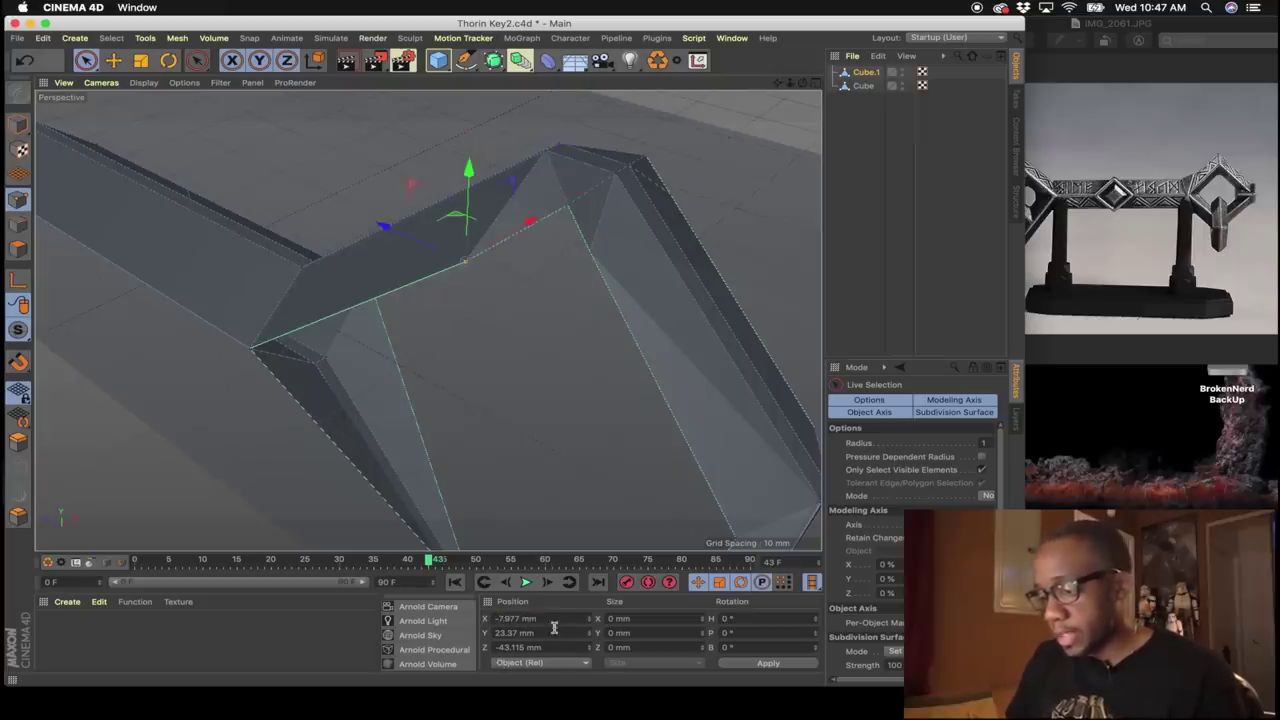
{"action": "left_click", "coordinate": [567, 212]}
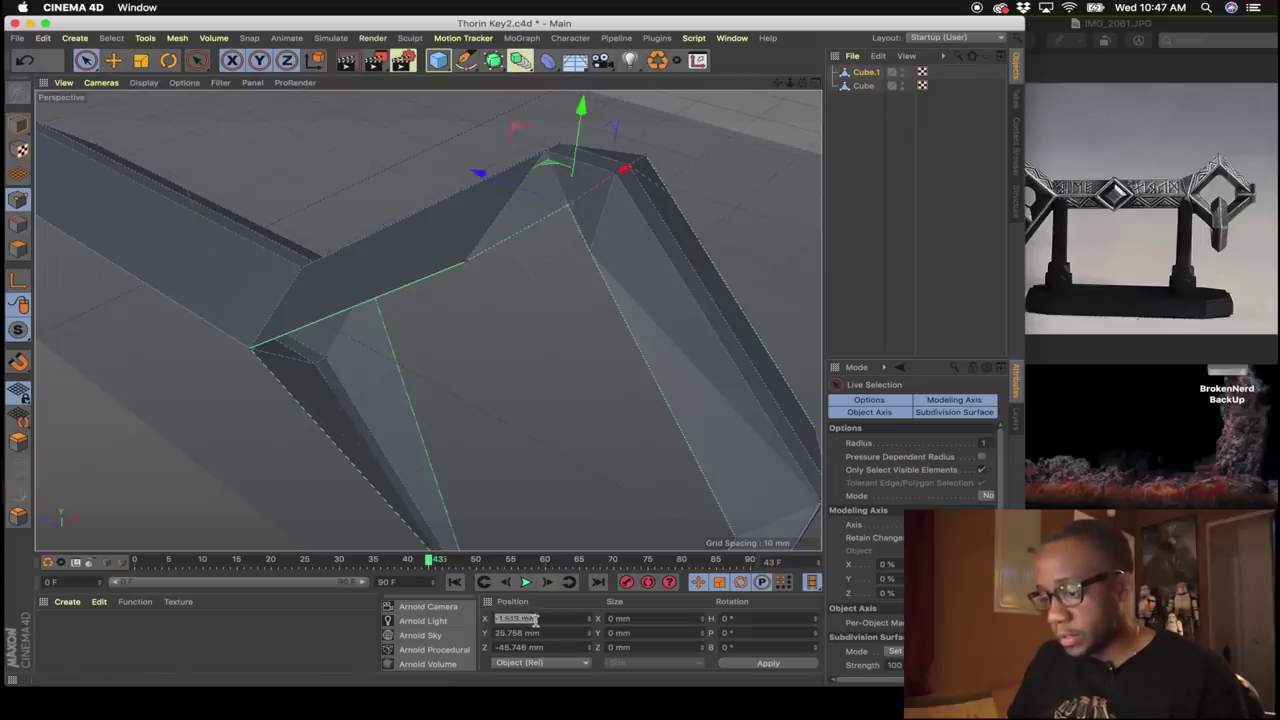
Draw a vertical line cut with Visible Only enabled through the diamond-shaped face on the bow's outer end, from its upper to its lower tip.
{"action": "left_click_drag", "start_coordinate": [614, 220], "coordinate": [443, 192], "text": "alt"}
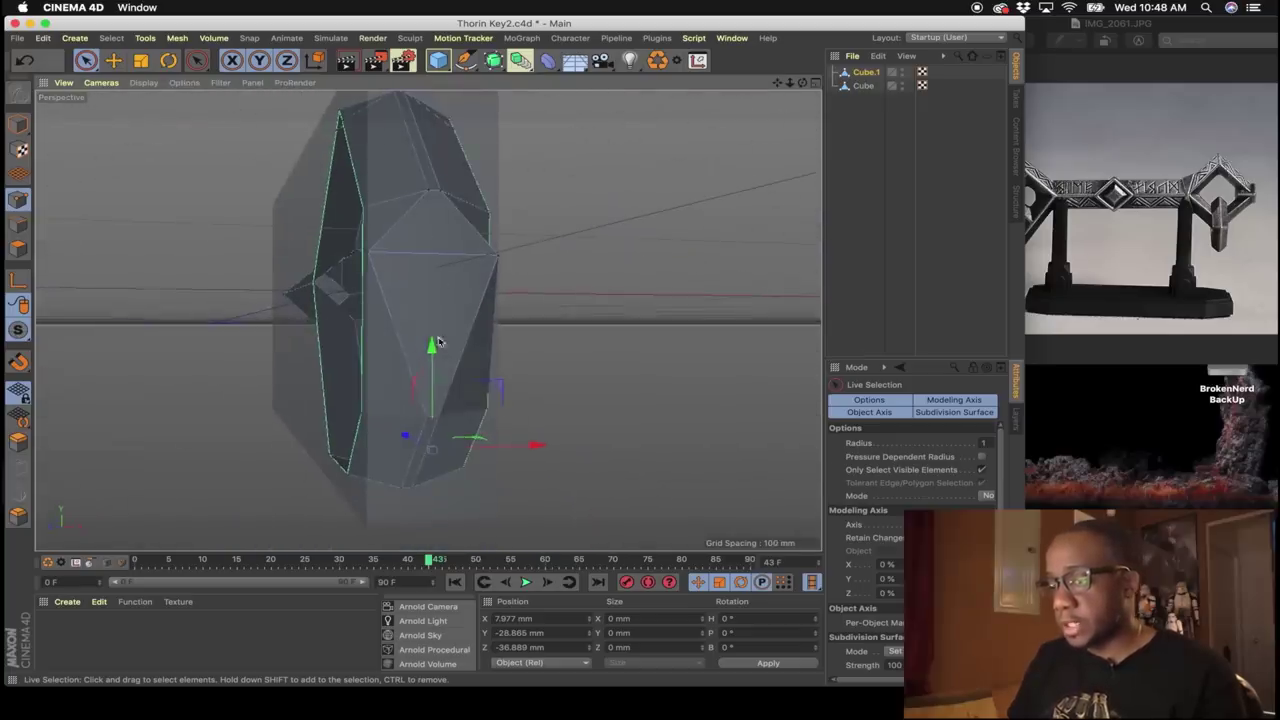
{"action": "left_click_drag", "start_coordinate": [437, 277], "coordinate": [392, 330], "text": "alt"}
{"action": "key", "text": "k"}
{"action": "key", "text": "k"}
{"action": "middle_click", "coordinate": [455, 280]}
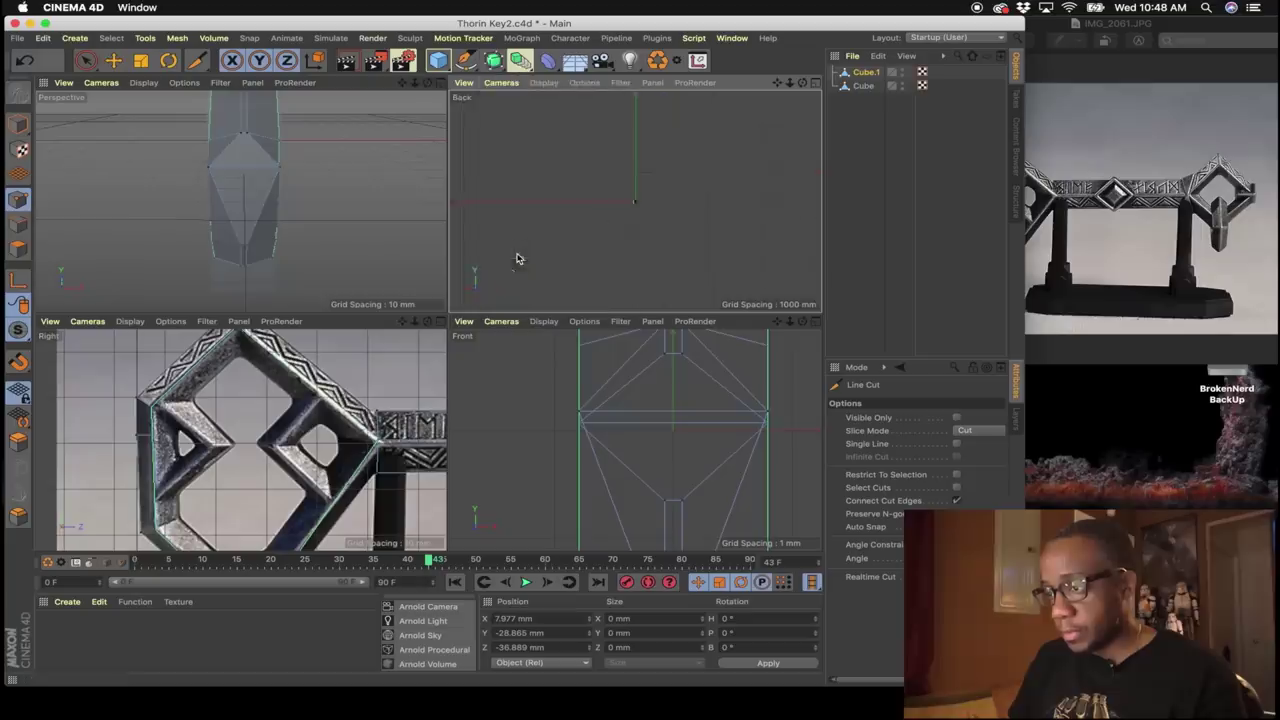
{"action": "scroll", "coordinate": [686, 195], "scroll_direction": "up", "scroll_amount": 6}
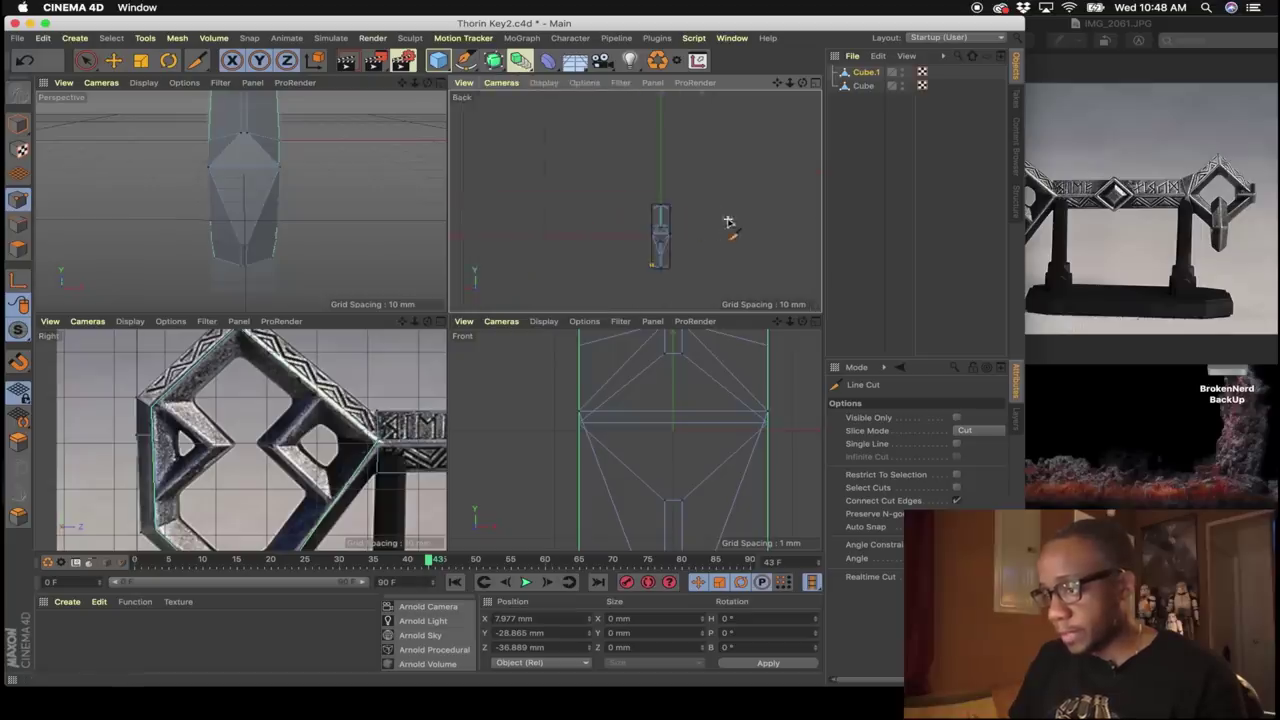
{"action": "middle_click", "coordinate": [591, 259]}
{"action": "scroll", "coordinate": [660, 269], "scroll_direction": "up", "scroll_amount": 6}
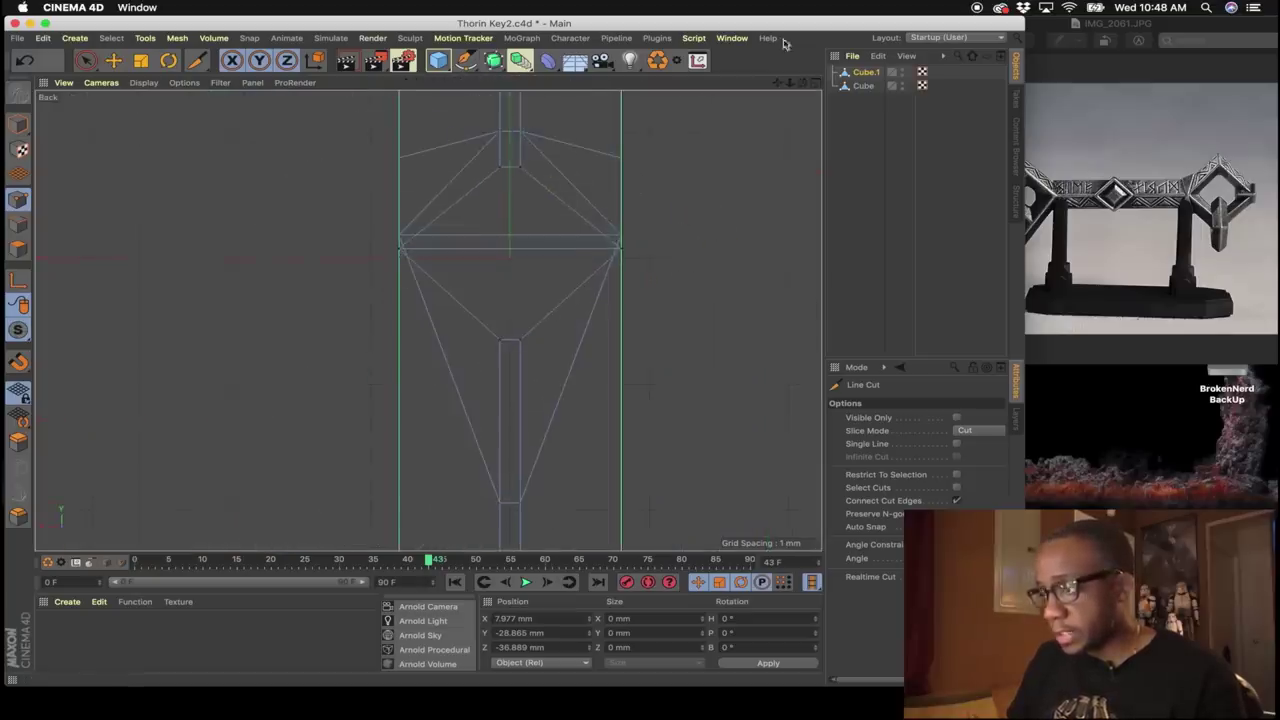
{"action": "key", "text": "F1"}
{"action": "scroll", "coordinate": [400, 260], "scroll_direction": "up", "scroll_amount": 5}
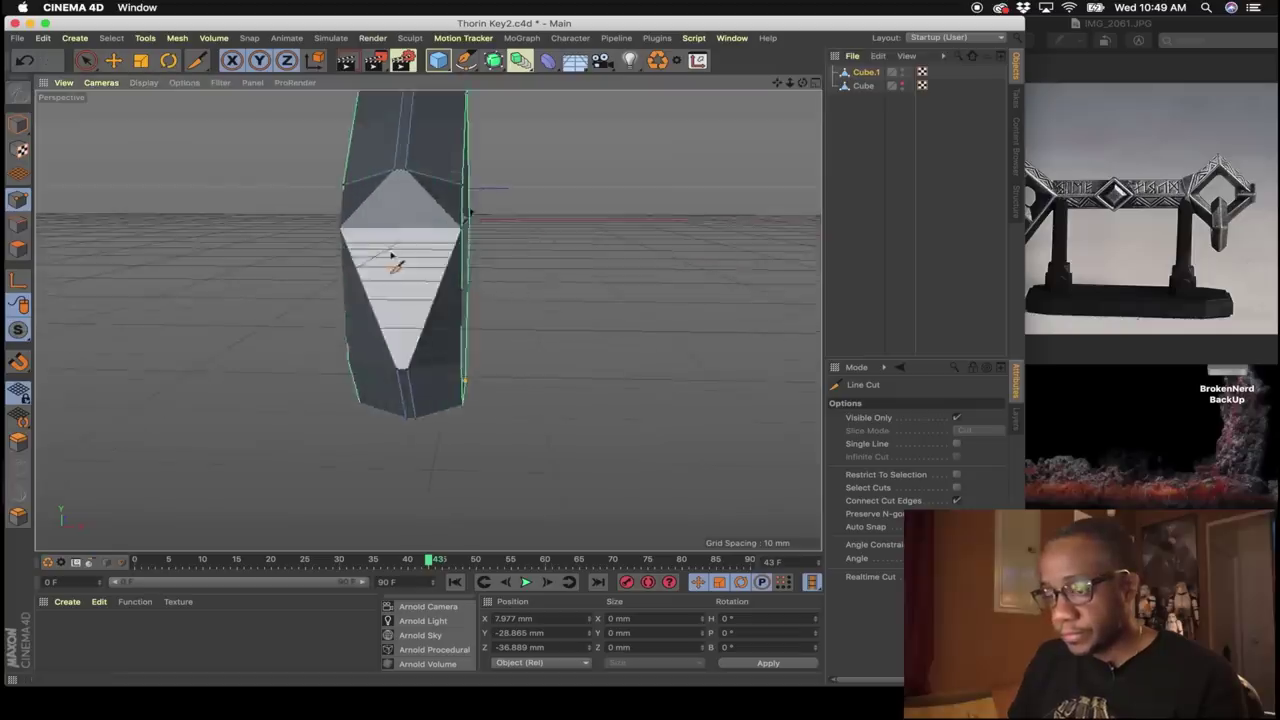
{"action": "left_click", "coordinate": [423, 207]}
{"action": "left_click", "coordinate": [422, 400]}
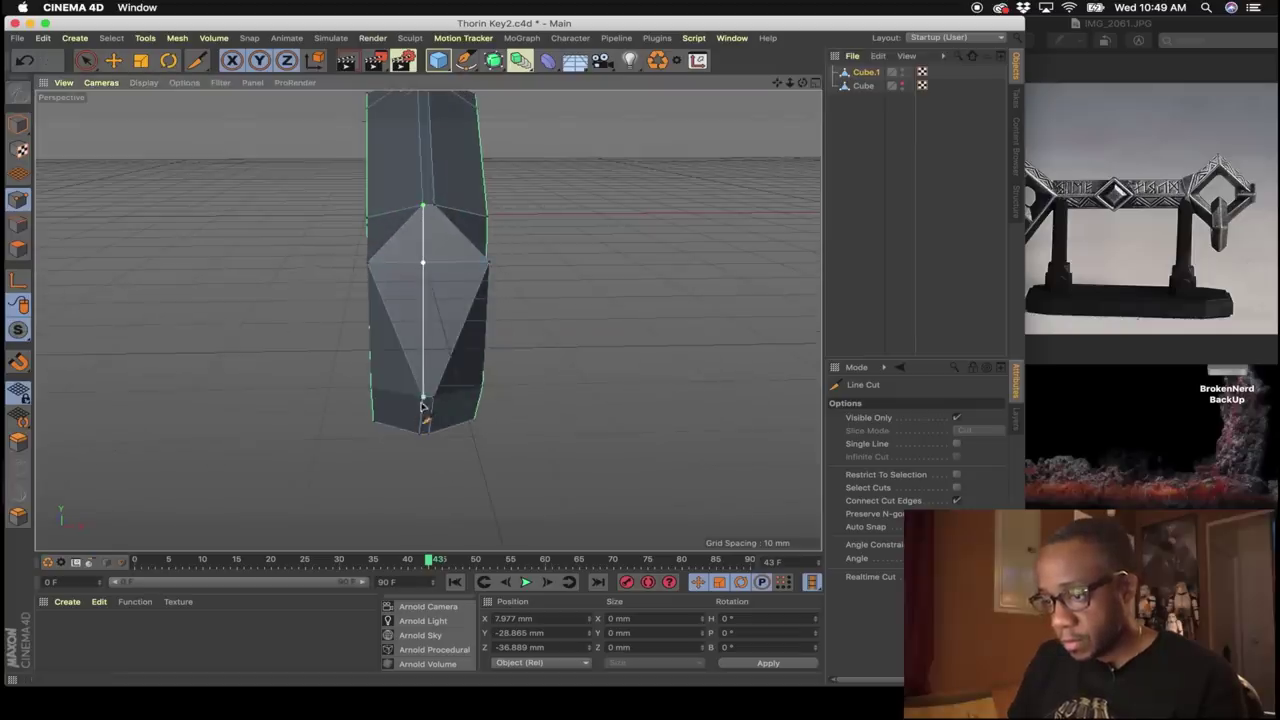
Draw a second vertical line cut beside the first through the diamond-shaped face on the bow's outer end, from upper to lower tip.
{"action": "key", "text": "space"}
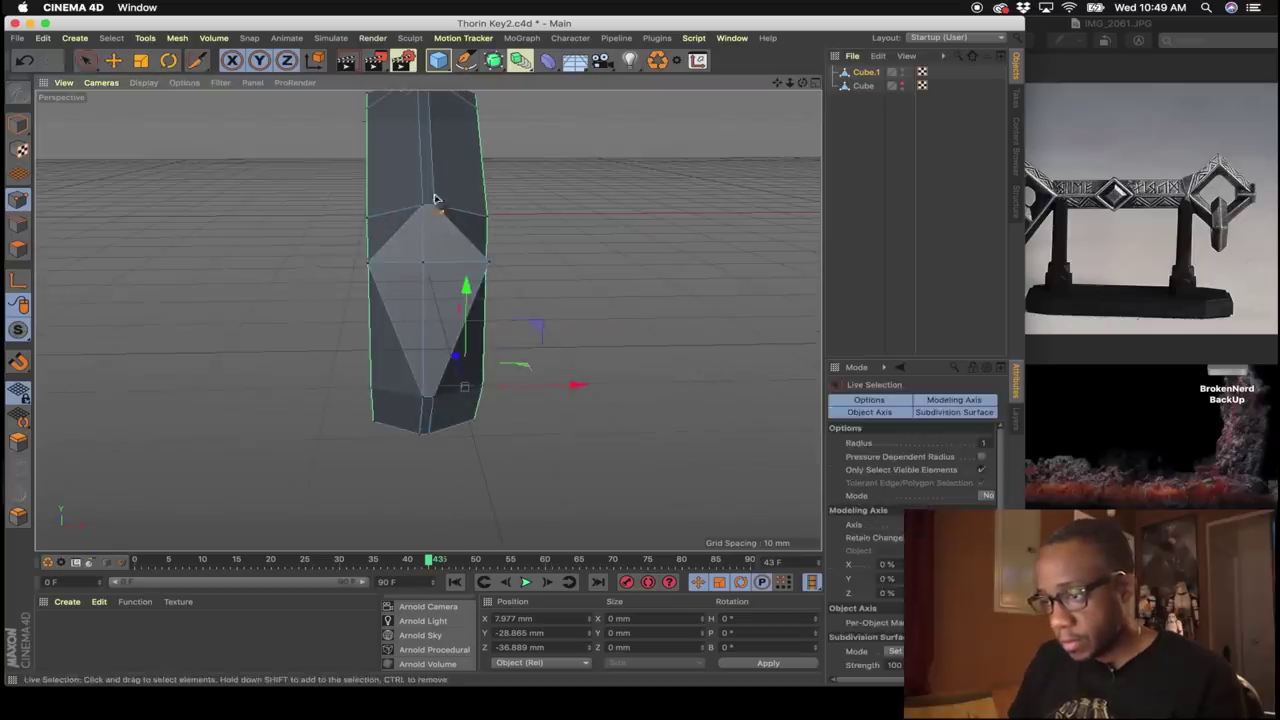
{"action": "key", "text": "space"}
{"action": "left_click", "coordinate": [434, 207]}
{"action": "left_click", "coordinate": [434, 400]}
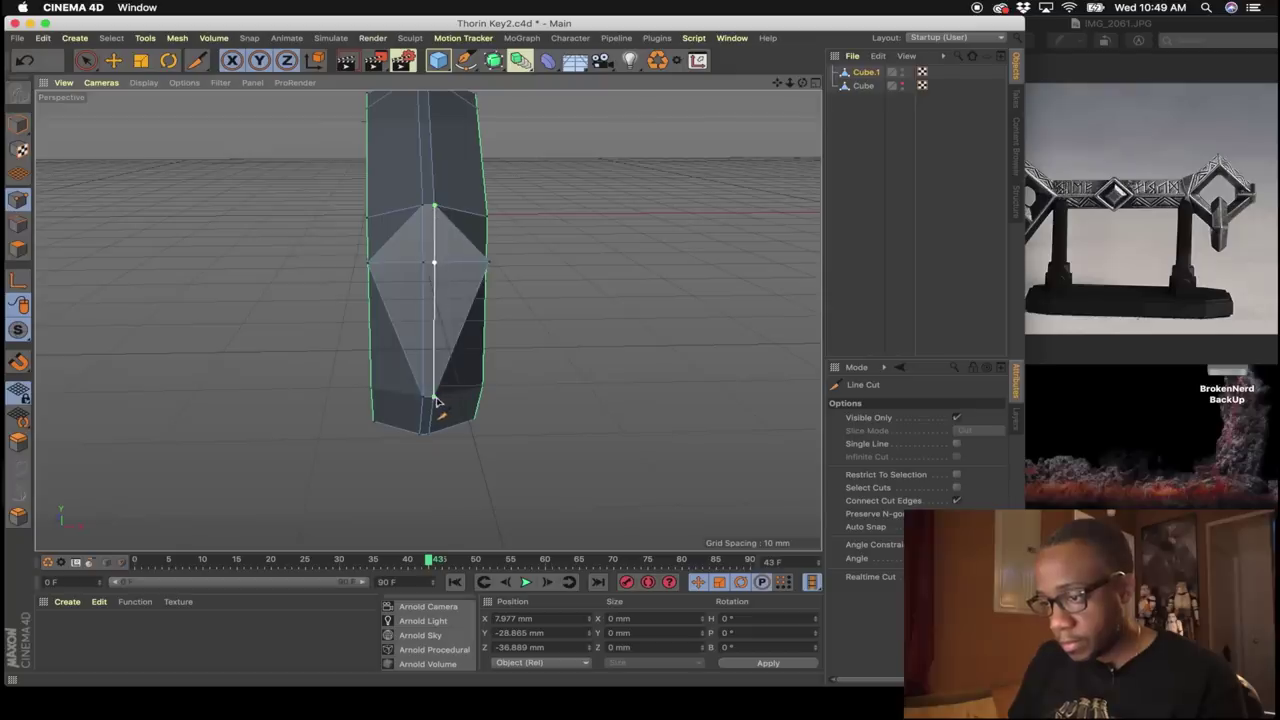
{"action": "key", "text": "space"}
Weld the diamond's side corner point onto the middle point of the nearest vertical cut.
{"action": "left_click_drag", "start_coordinate": [434, 394], "coordinate": [363, 263], "text": "alt"}
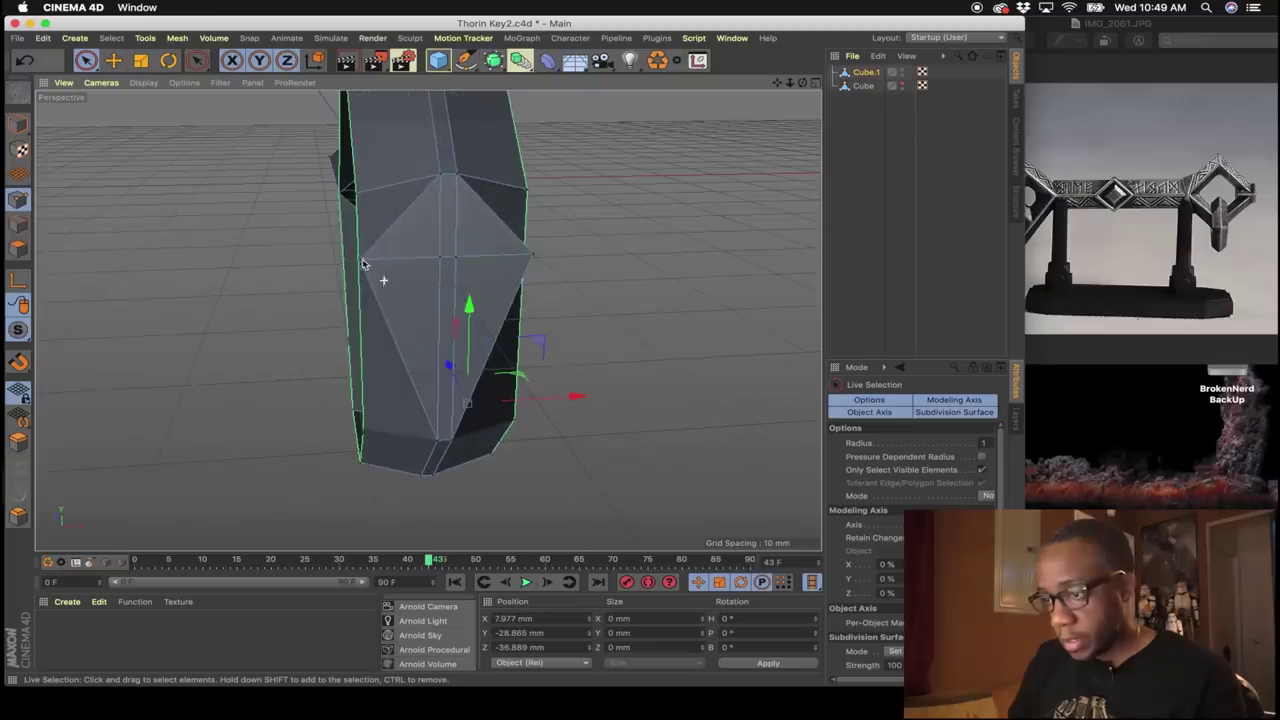
{"action": "left_click", "coordinate": [440, 259]}
{"action": "right_click", "coordinate": [413, 312]}
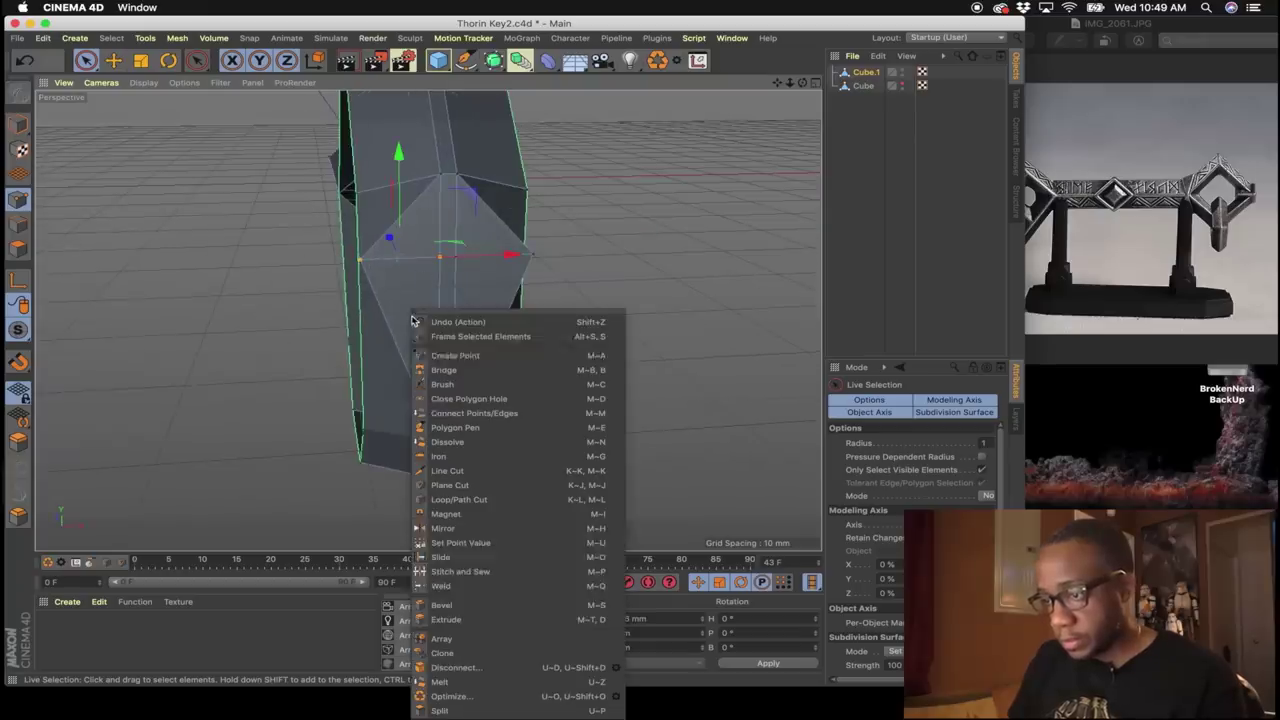
{"action": "left_click", "coordinate": [441, 586]}
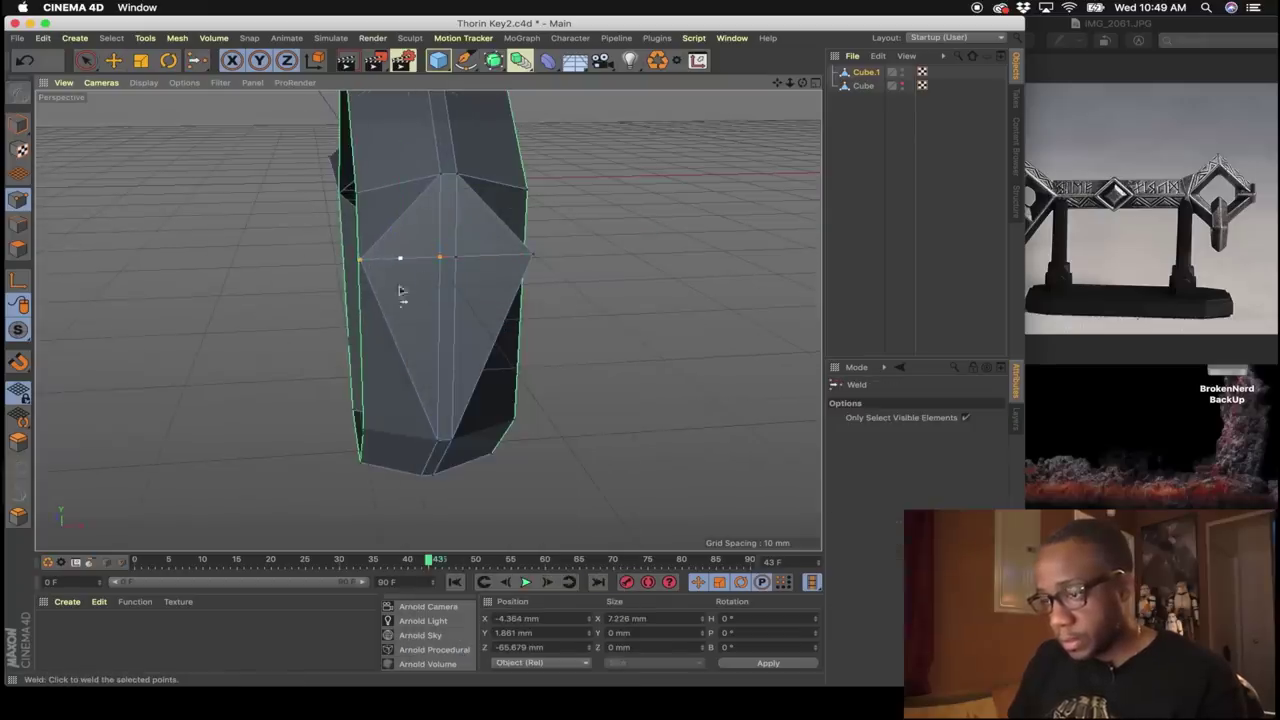
{"action": "left_click", "coordinate": [438, 259]}
Weld the diamond's opposite side corner point onto the middle point of the other vertical cut.
{"action": "left_click_drag", "start_coordinate": [438, 262], "coordinate": [529, 266], "text": "alt"}
{"action": "key", "text": "space"}
{"action": "key", "text": "super+z"}
{"action": "key", "text": "super+z"}
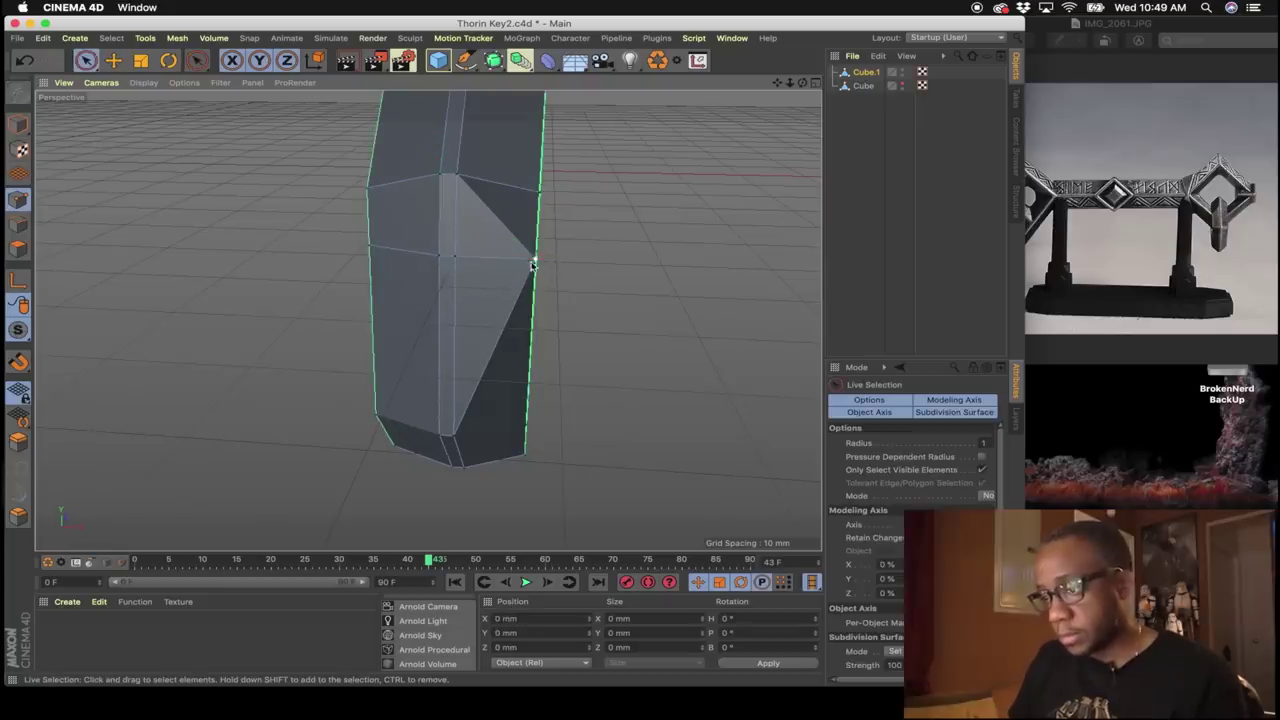
{"action": "key", "text": "m"}
{"action": "key", "text": "q"}
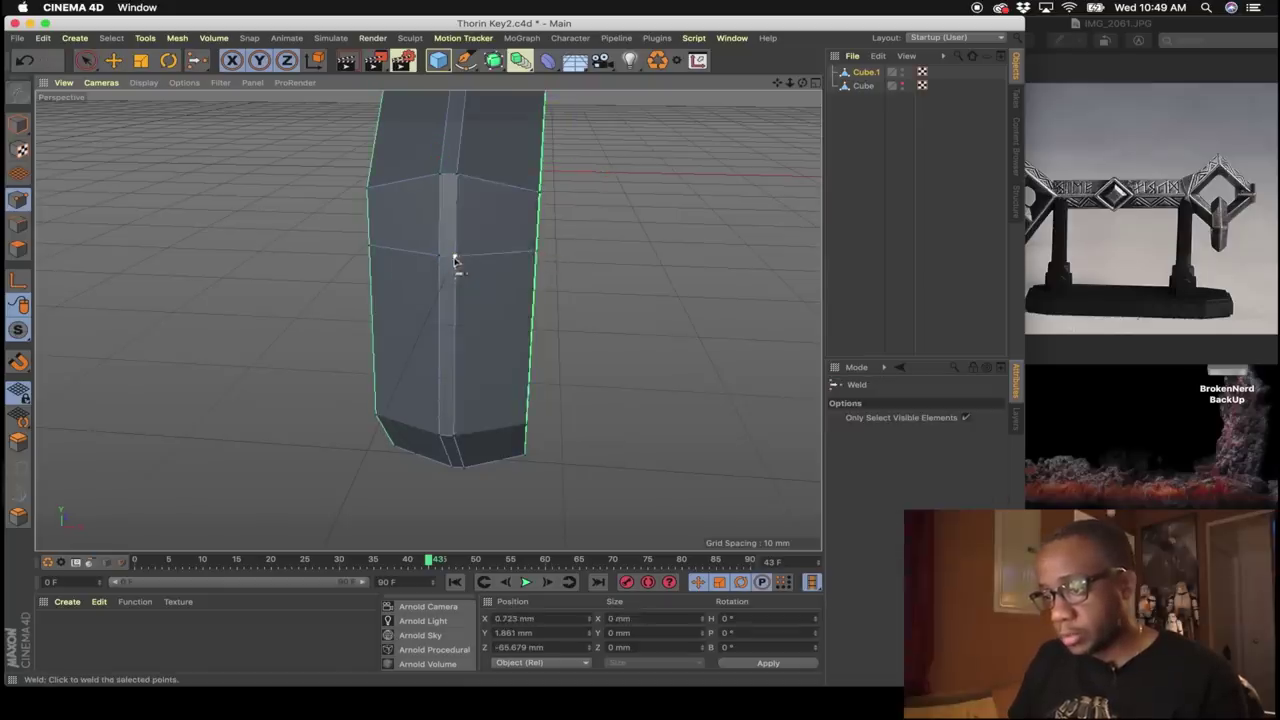
{"action": "left_click_drag", "start_coordinate": [454, 262], "coordinate": [405, 323], "text": "alt"}
{"action": "scroll", "coordinate": [458, 403], "scroll_direction": "up", "scroll_amount": 5}
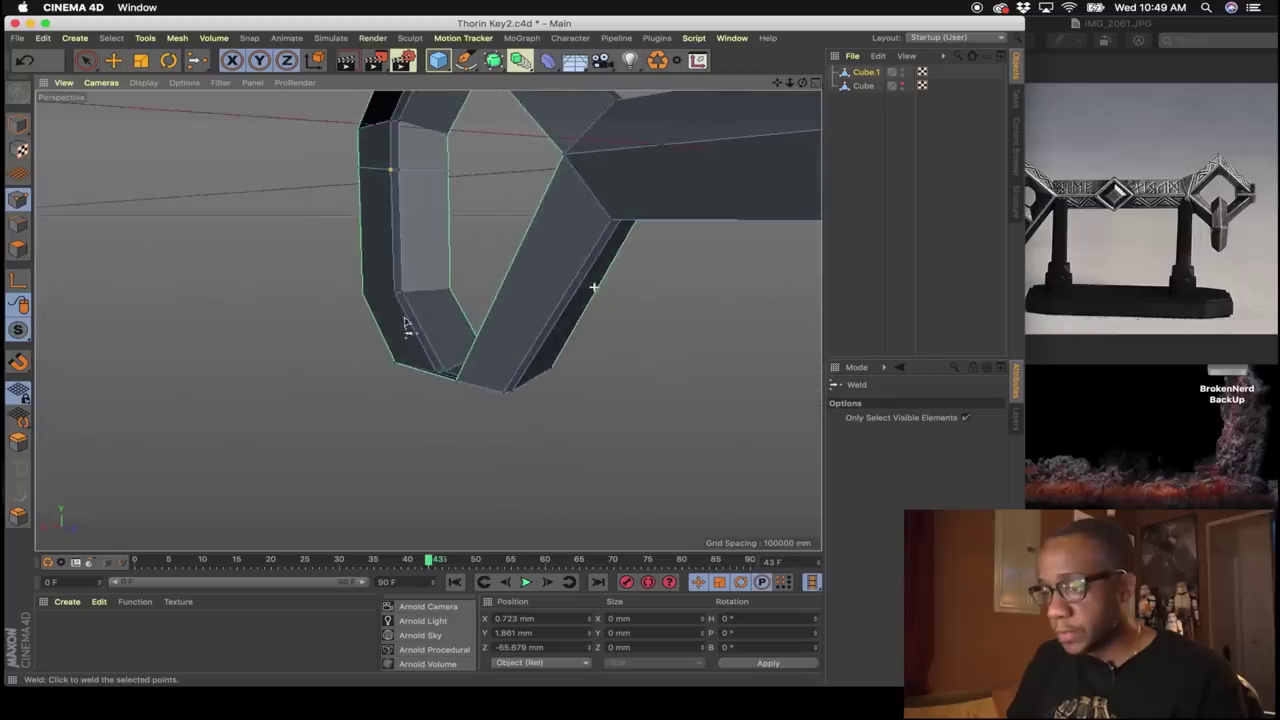
{"action": "left_click_drag", "start_coordinate": [492, 190], "coordinate": [381, 288], "text": "alt"}
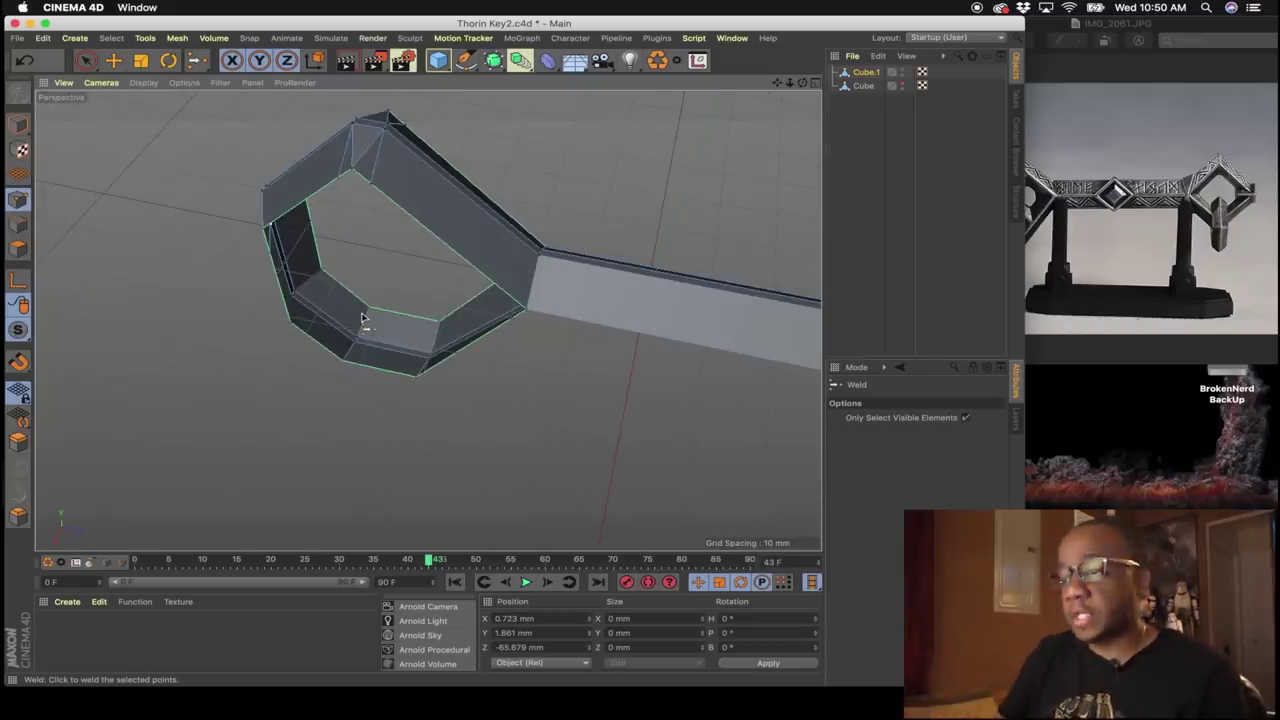
Build the bow's missing inner wall polygons with the Polygon Pen, spanning the open edges between its front and back faces.
{"action": "left_click_drag", "start_coordinate": [309, 342], "coordinate": [371, 231], "text": "alt"}
{"action": "scroll", "coordinate": [371, 231], "scroll_direction": "up", "scroll_amount": 3}
{"action": "right_click", "coordinate": [368, 229]}
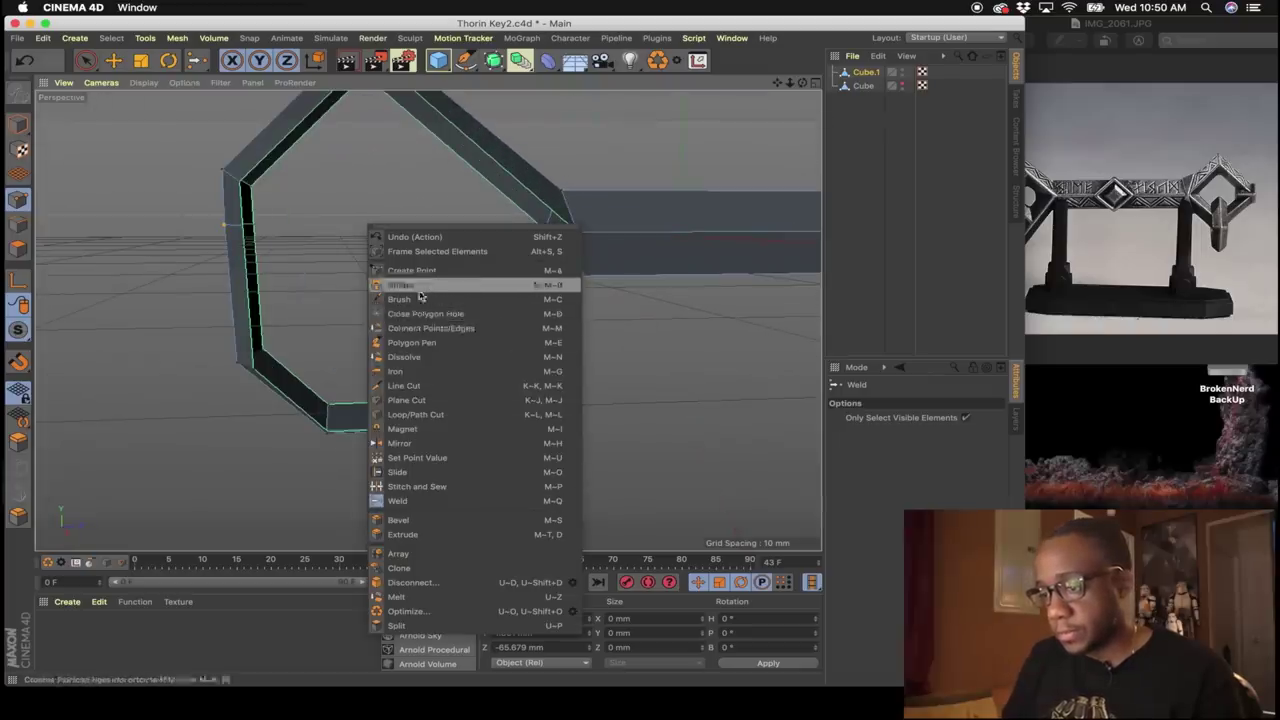
{"action": "left_click", "coordinate": [410, 342]}
{"action": "left_click_drag", "start_coordinate": [407, 329], "coordinate": [432, 287], "text": "alt"}
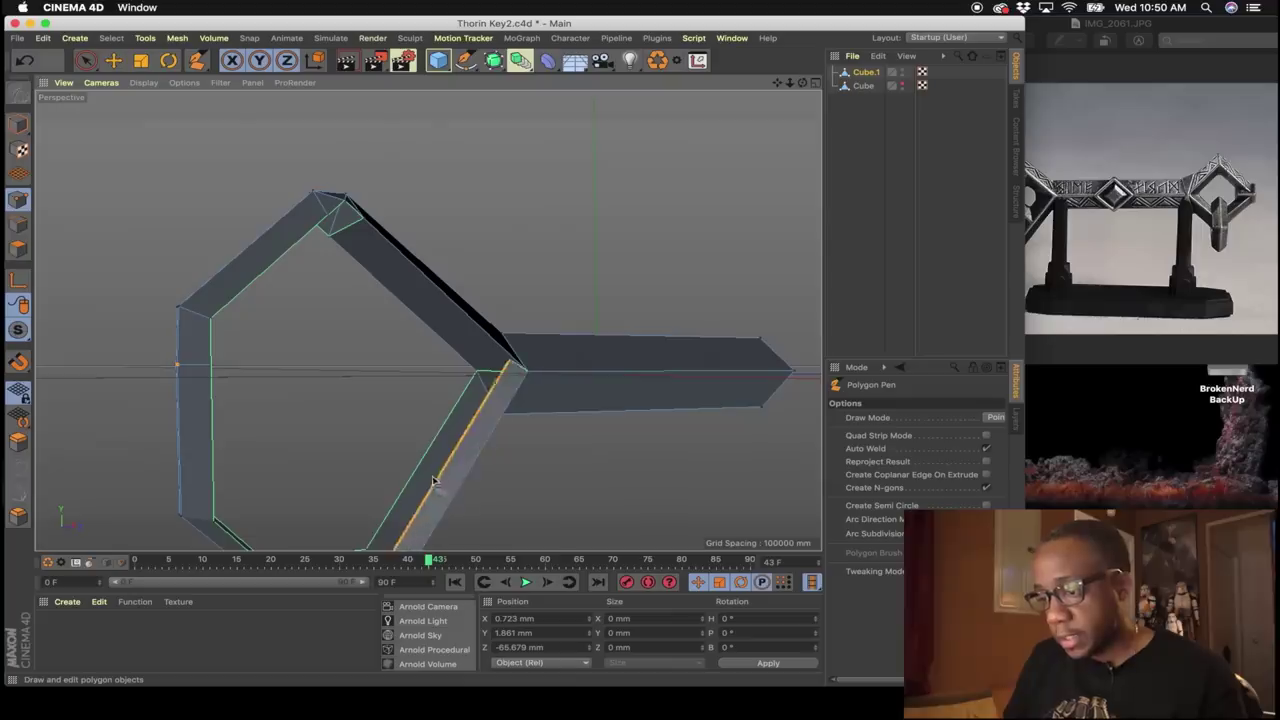
{"action": "left_click_drag", "start_coordinate": [452, 397], "coordinate": [450, 456], "text": "alt"}
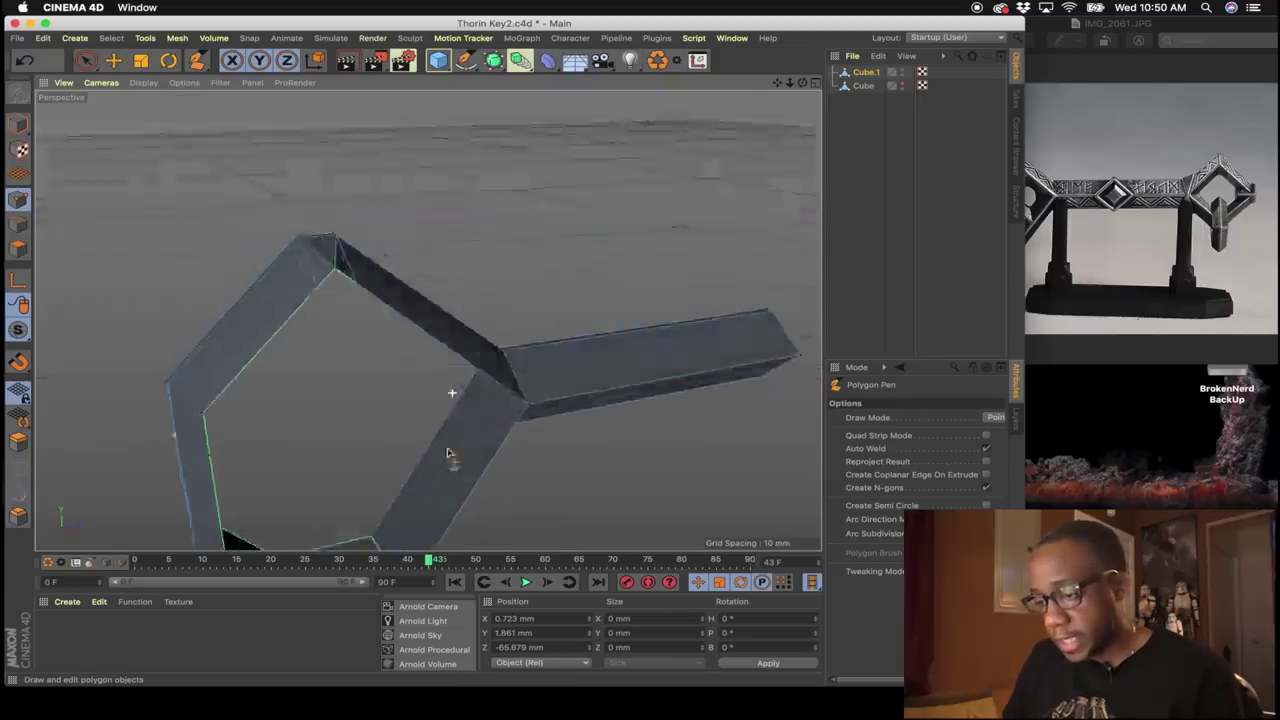
{"action": "left_click_drag", "start_coordinate": [429, 320], "coordinate": [423, 470], "text": "alt"}
{"action": "middle_click_drag", "start_coordinate": [423, 470], "coordinate": [587, 390], "text": "alt"}
{"action": "left_click_drag", "start_coordinate": [587, 390], "coordinate": [551, 418], "text": "alt"}
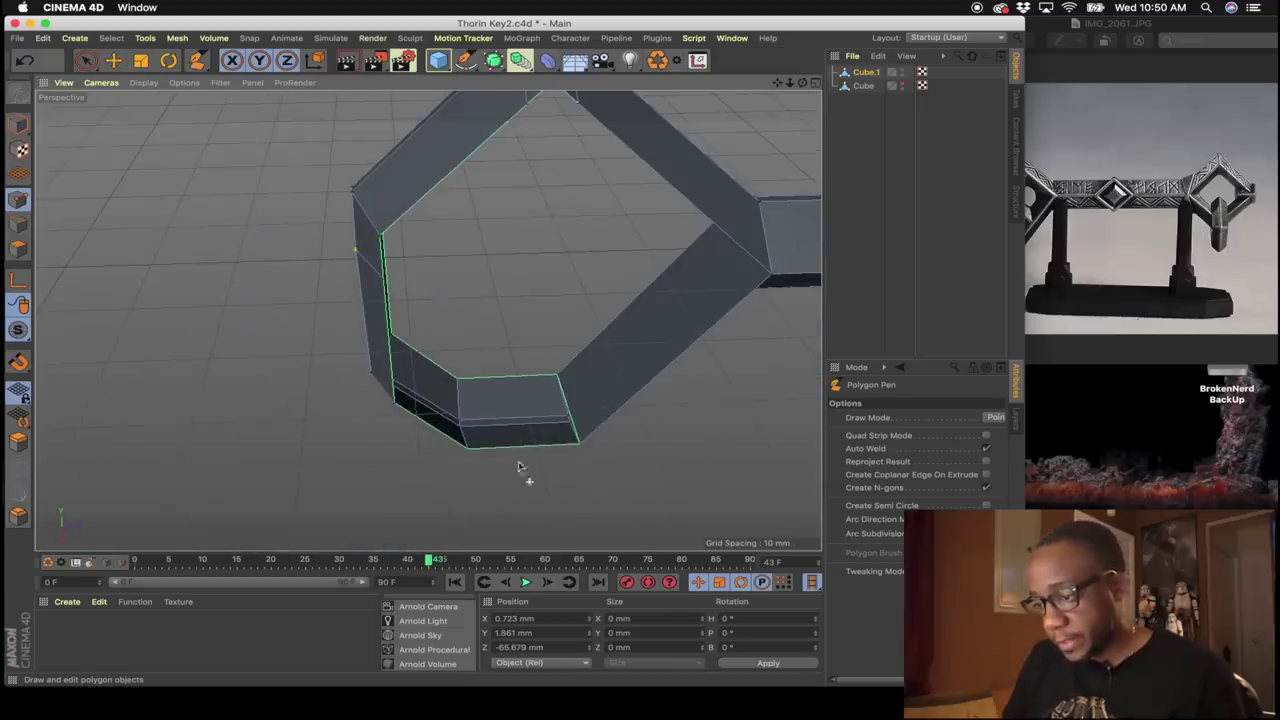
{"action": "left_click_drag", "start_coordinate": [519, 378], "coordinate": [437, 424], "text": "alt"}
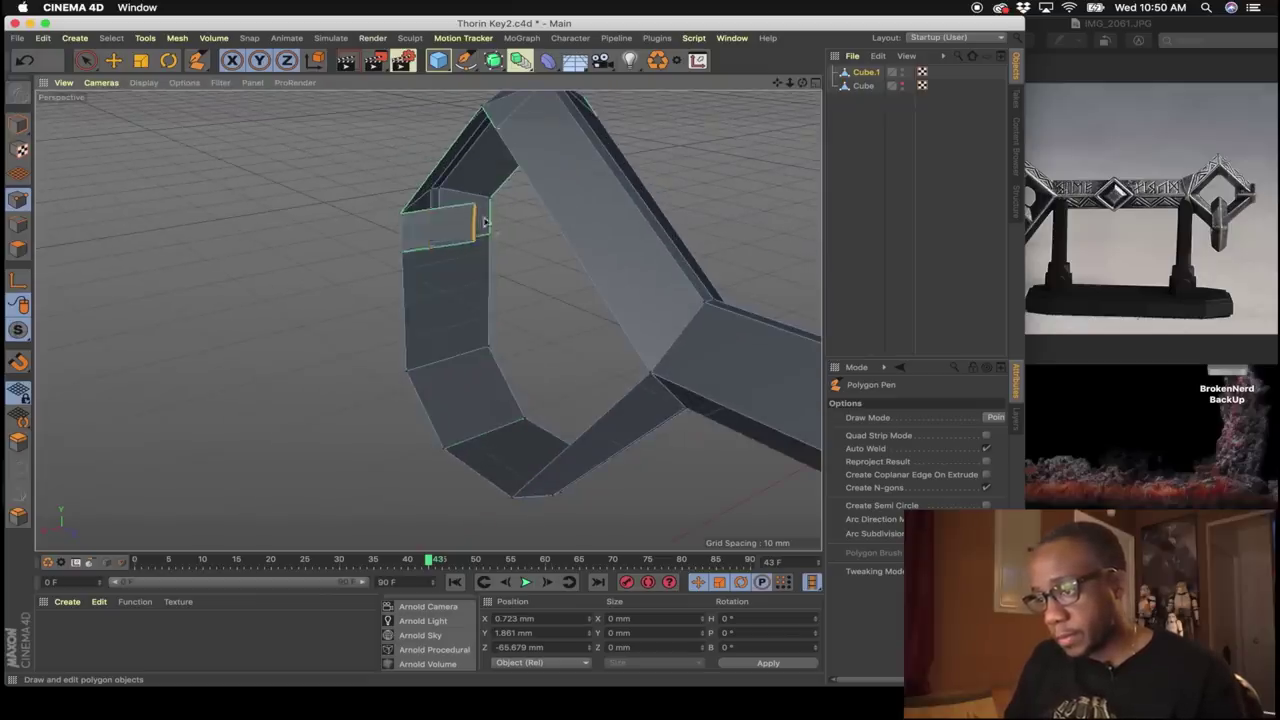
{"action": "left_click_drag", "start_coordinate": [457, 314], "coordinate": [428, 230], "text": "alt"}
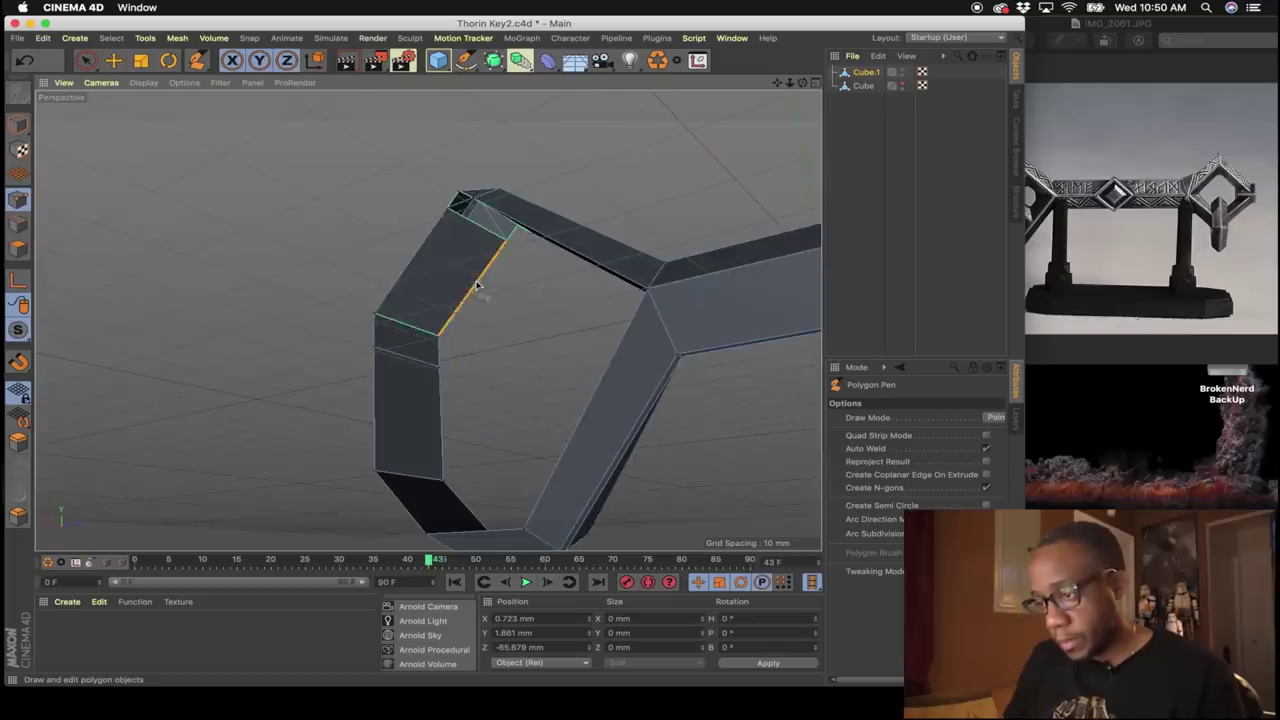
Close the remaining polygon hole on the inner side of the bow's peak.
{"action": "scroll", "coordinate": [471, 283], "scroll_direction": "up", "scroll_amount": 4}
{"action": "left_click_drag", "start_coordinate": [472, 280], "coordinate": [505, 314], "text": "alt"}
{"action": "right_click", "coordinate": [505, 314]}
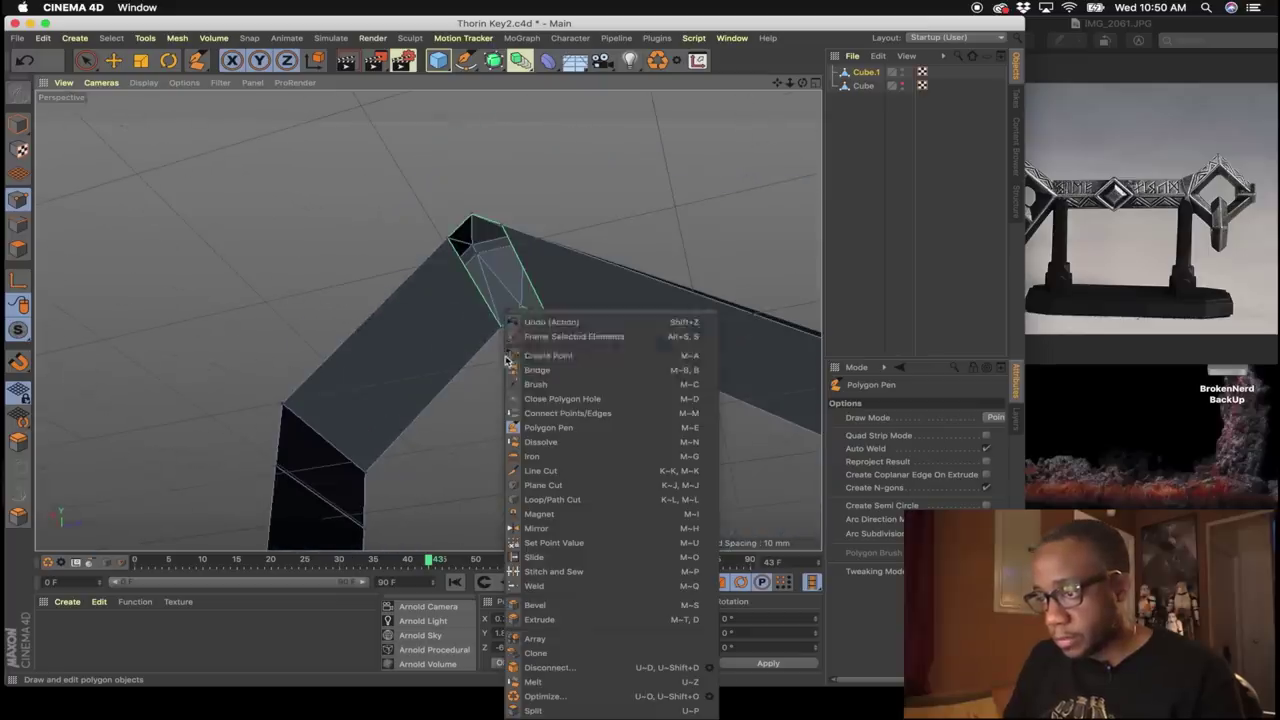
{"action": "left_click", "coordinate": [561, 399]}
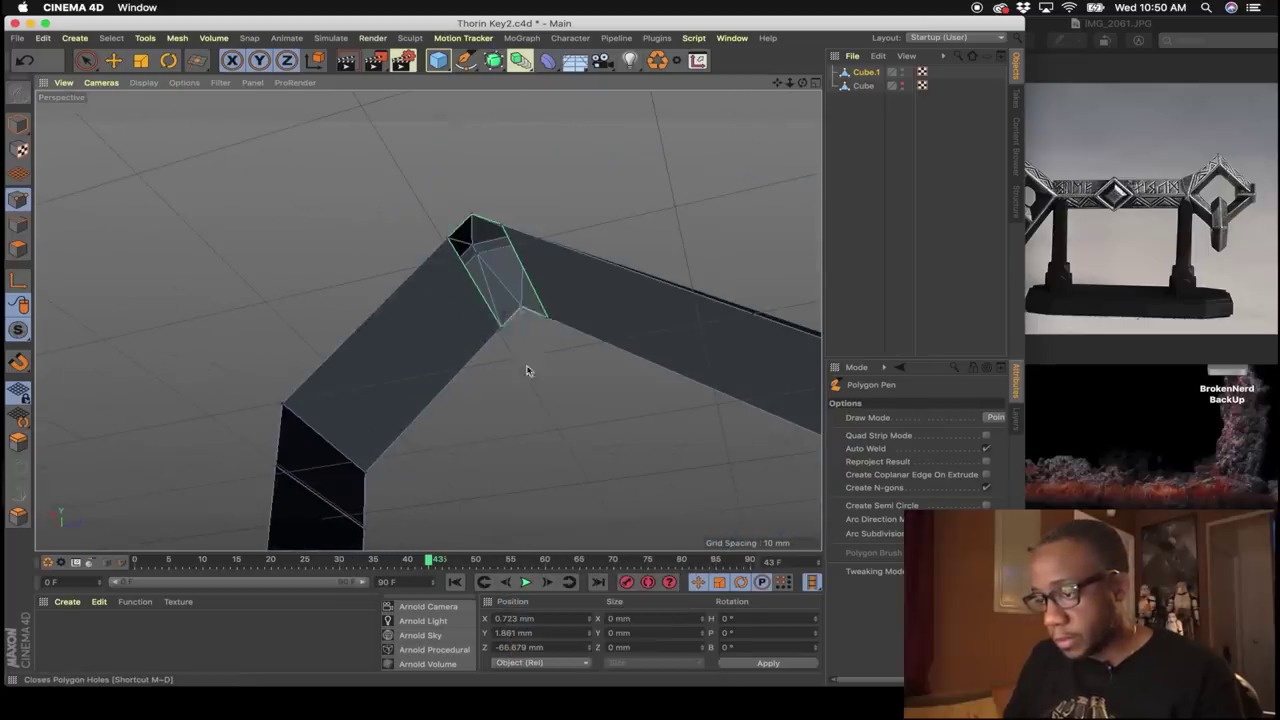
{"action": "left_click", "coordinate": [521, 275]}
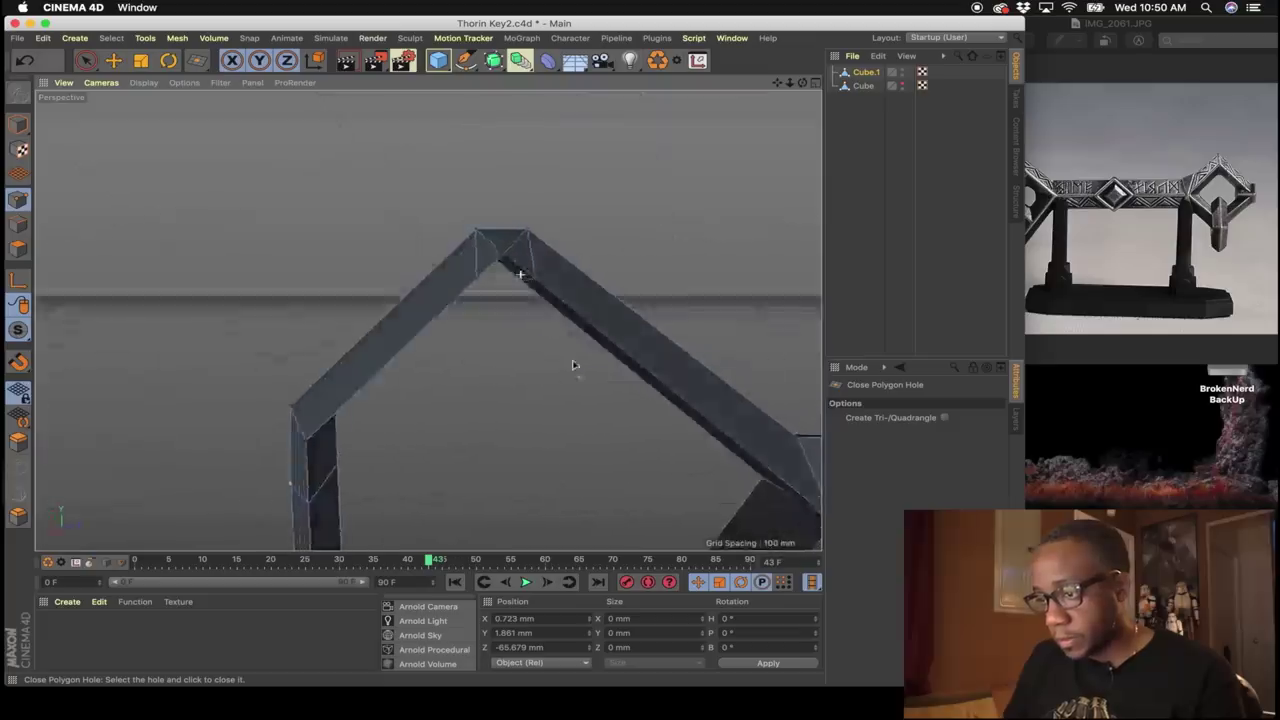
Loop-select the two adjacent polygon loops that form the bow's inner wall.
{"action": "key", "text": "F3"}
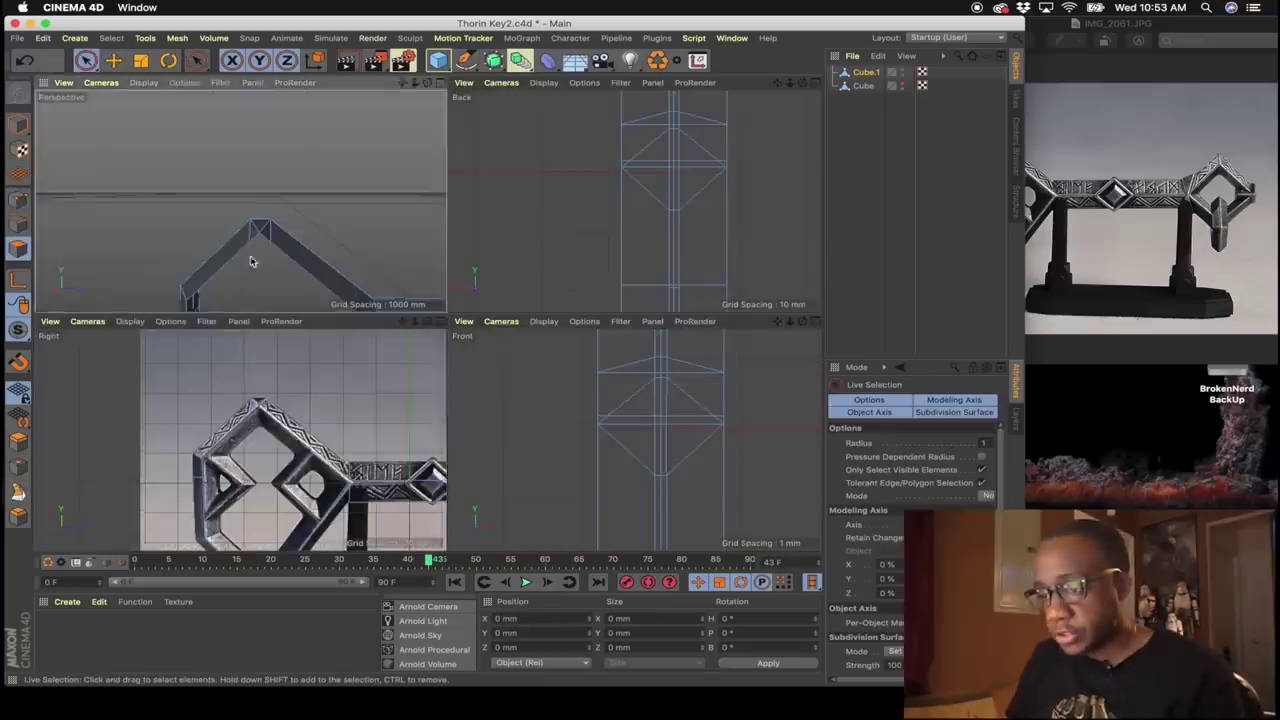
{"action": "middle_click", "coordinate": [249, 257]}
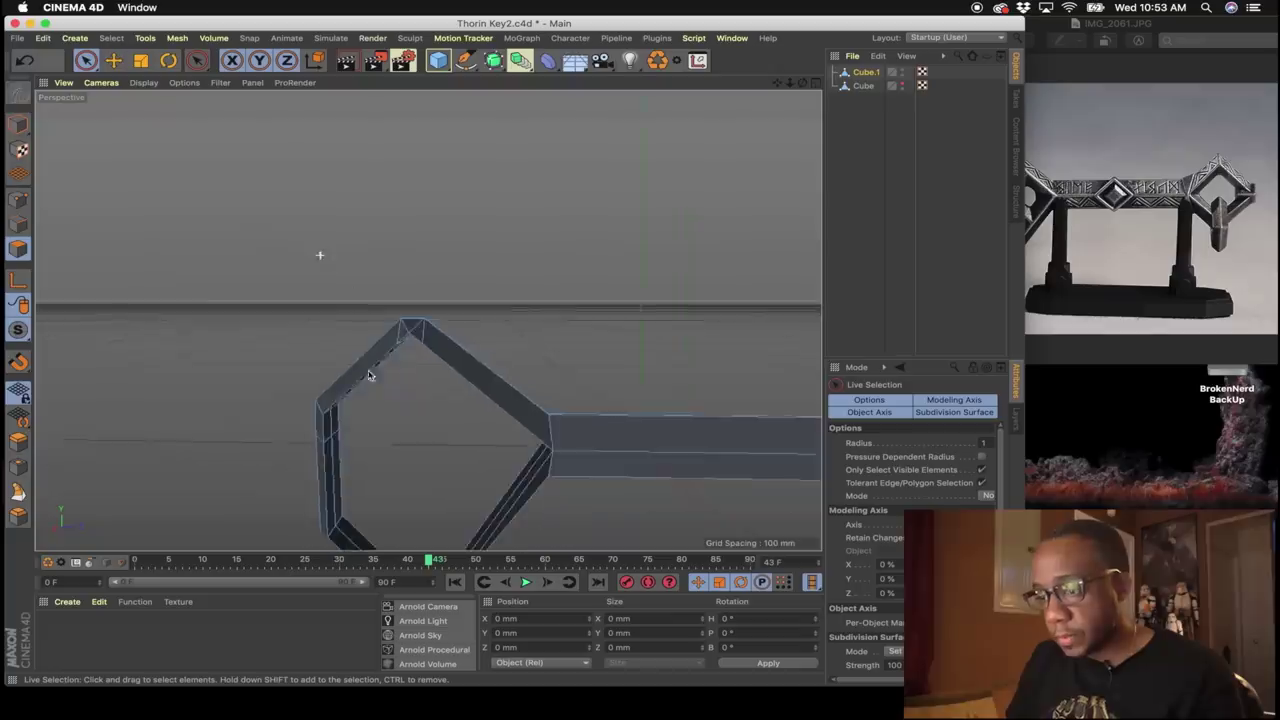
{"action": "scroll", "coordinate": [282, 262], "scroll_direction": "up", "scroll_amount": 4}
{"action": "left_click_drag", "start_coordinate": [282, 289], "coordinate": [248, 300], "text": "alt"}
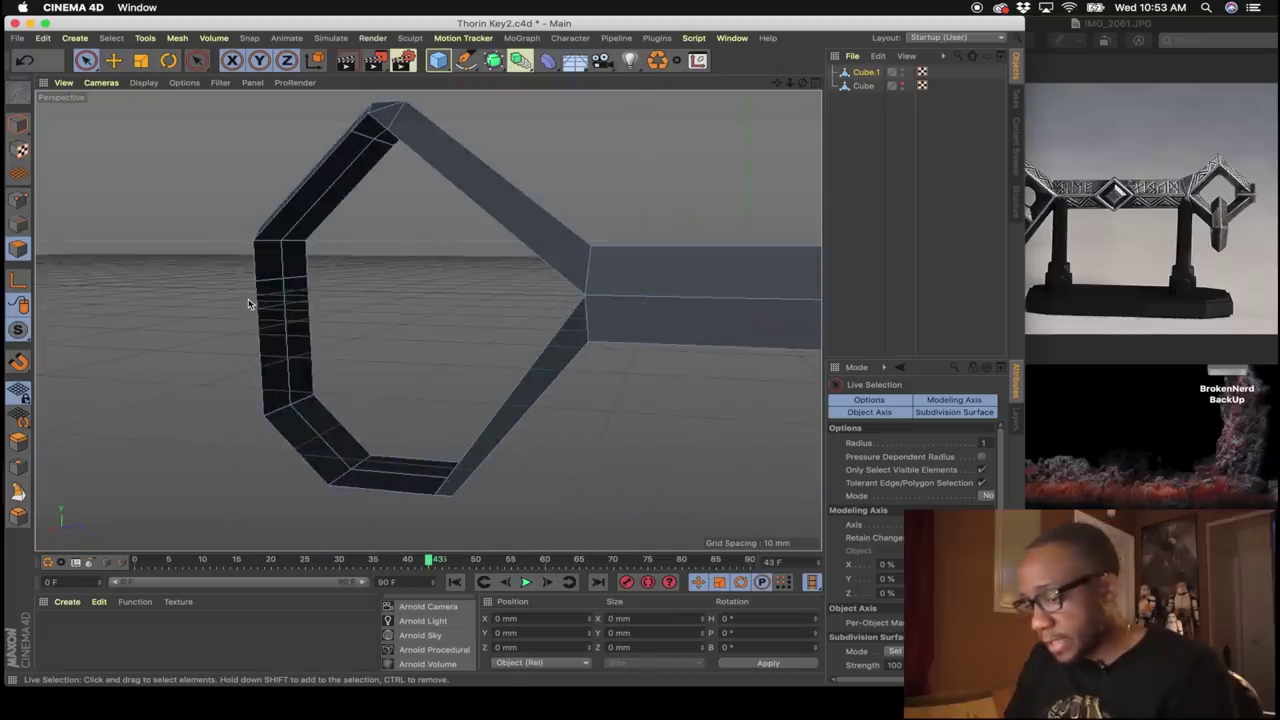
{"action": "key", "text": "u"}
{"action": "key", "text": "l"}
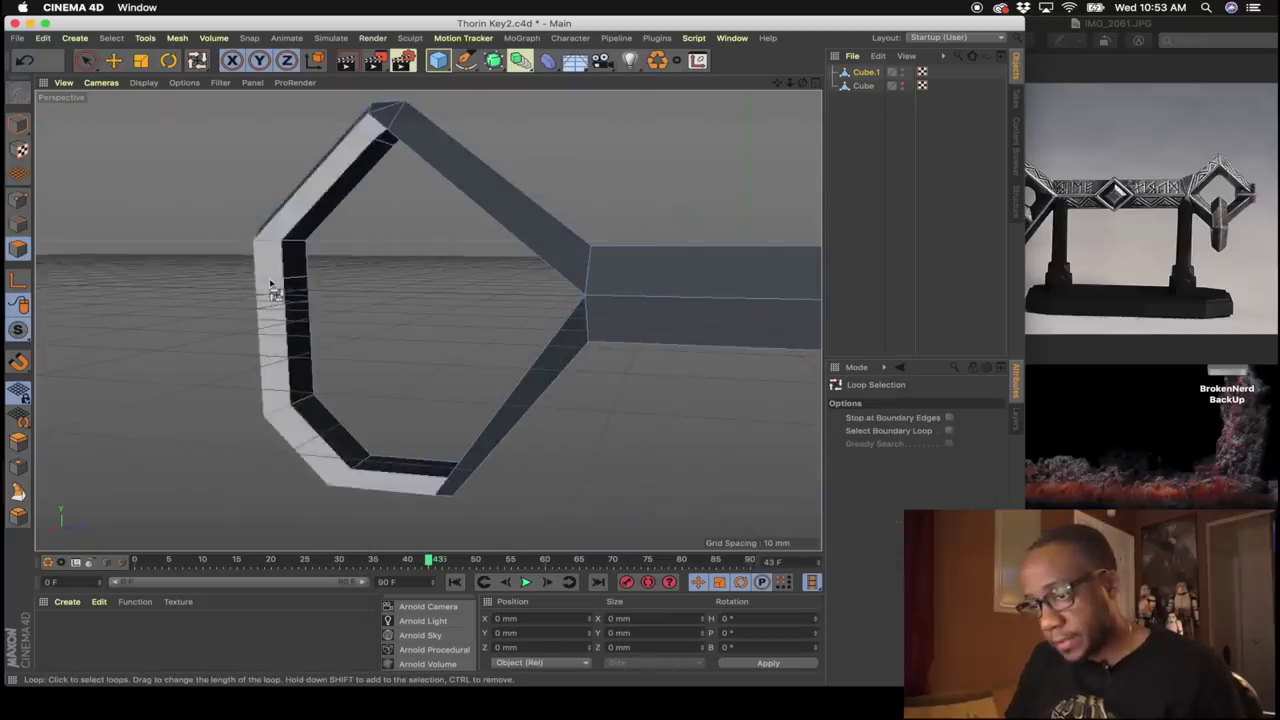
{"action": "left_click", "coordinate": [287, 283]}
{"action": "left_click", "coordinate": [291, 290]}
Try to extrude the selected inner wall polygons against the reference image in the Right view.
{"action": "right_click", "coordinate": [400, 306]}
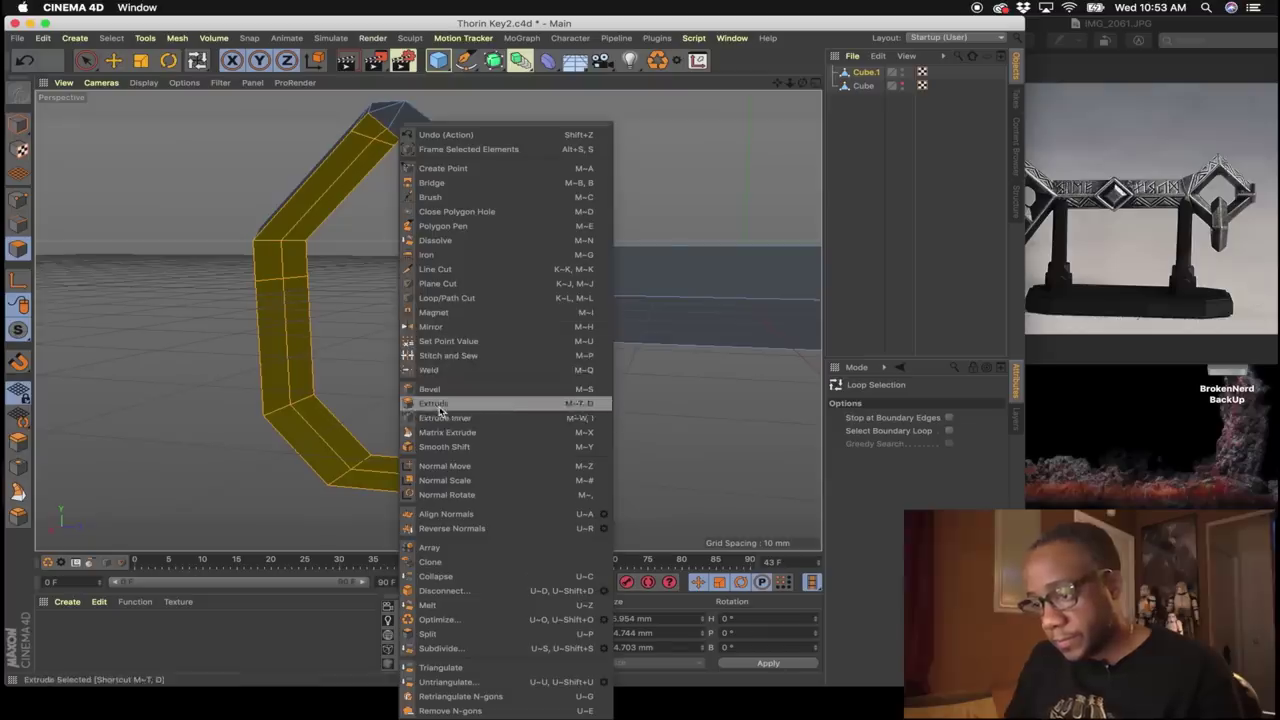
{"action": "left_click", "coordinate": [438, 413]}
{"action": "middle_click", "coordinate": [436, 386]}
{"action": "middle_click", "coordinate": [285, 478]}
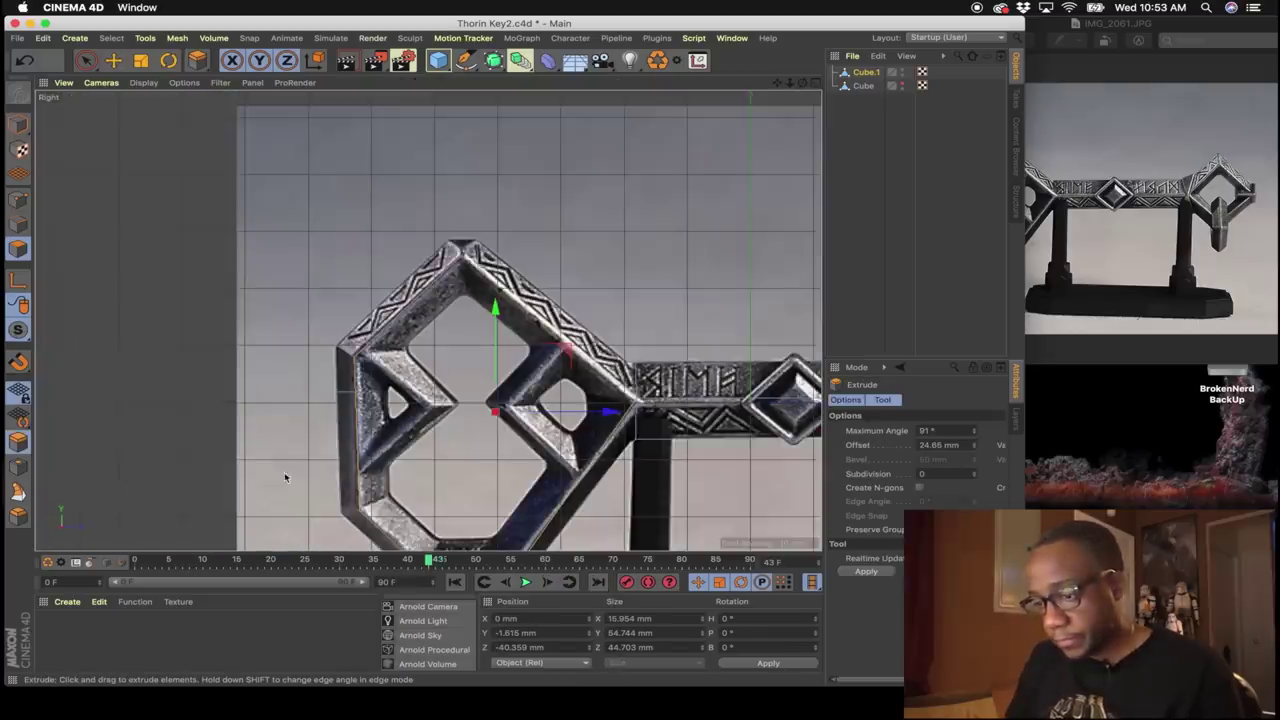
{"action": "middle_click_drag", "start_coordinate": [443, 417], "coordinate": [431, 344], "text": "alt"}
{"action": "mouse_move", "coordinate": [648, 243]}
{"action": "left_mouse_down"}
{"action": "mouse_move", "coordinate": [672, 243]}
{"action": "mouse_move", "coordinate": [645, 231]}
{"action": "left_mouse_up"}
{"action": "key", "text": "super+z"}
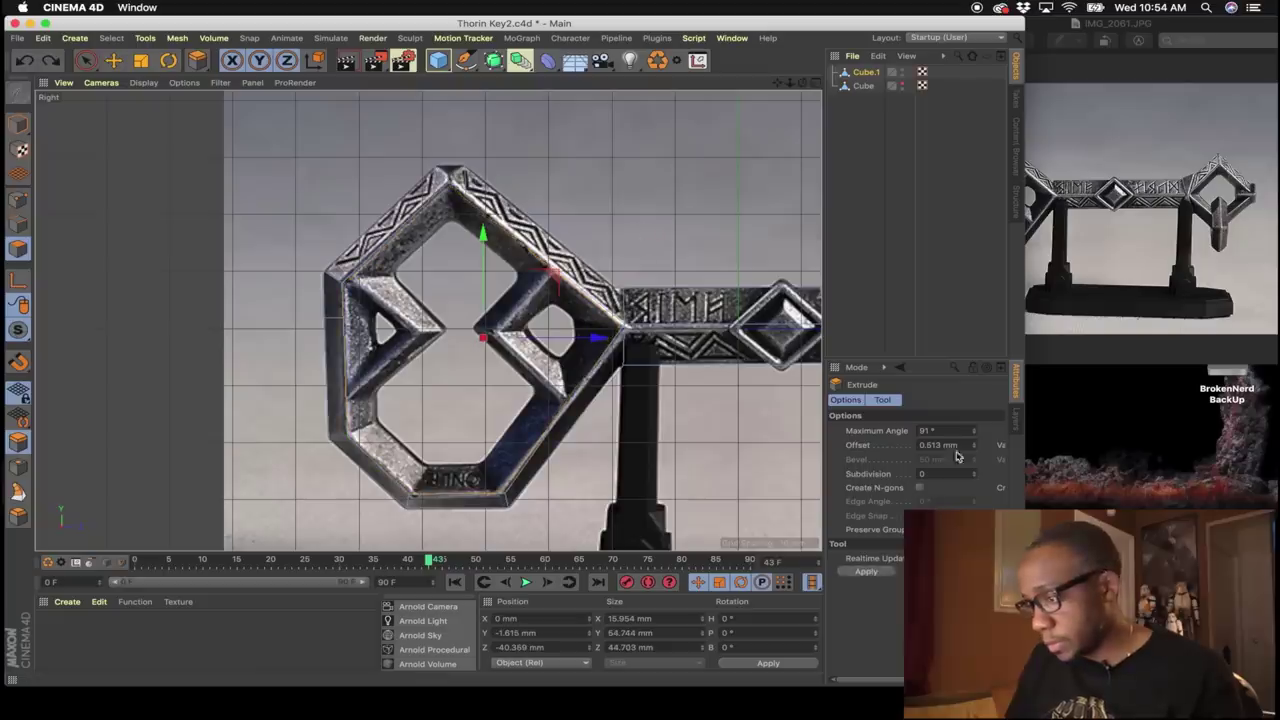
{"action": "left_click", "coordinate": [951, 444]}
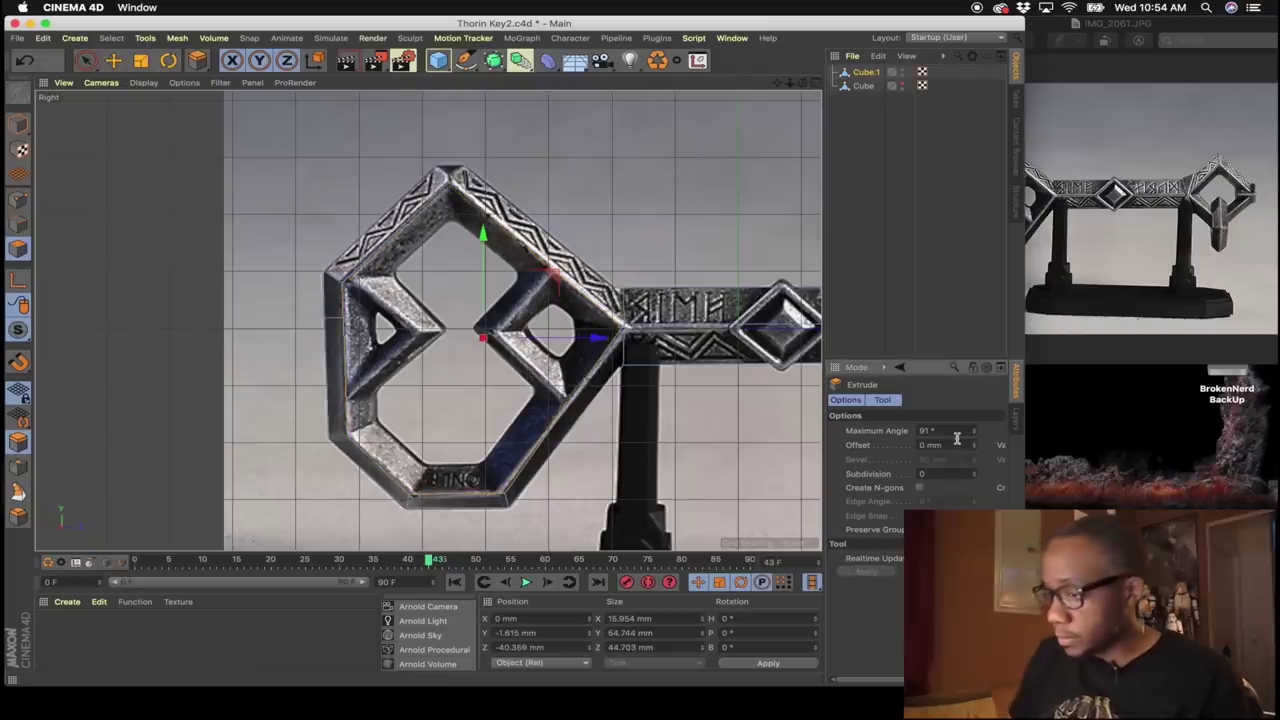
Scale the selected inner wall polygons down uniformly to about 12.2 x 41.8 x 34.1 mm to match the reference bow's opening.
{"action": "key", "text": "t"}
{"action": "left_click_drag", "start_coordinate": [614, 163], "coordinate": [534, 197]}
{"action": "key", "text": "super+z"}
{"action": "left_click", "coordinate": [287, 61]}
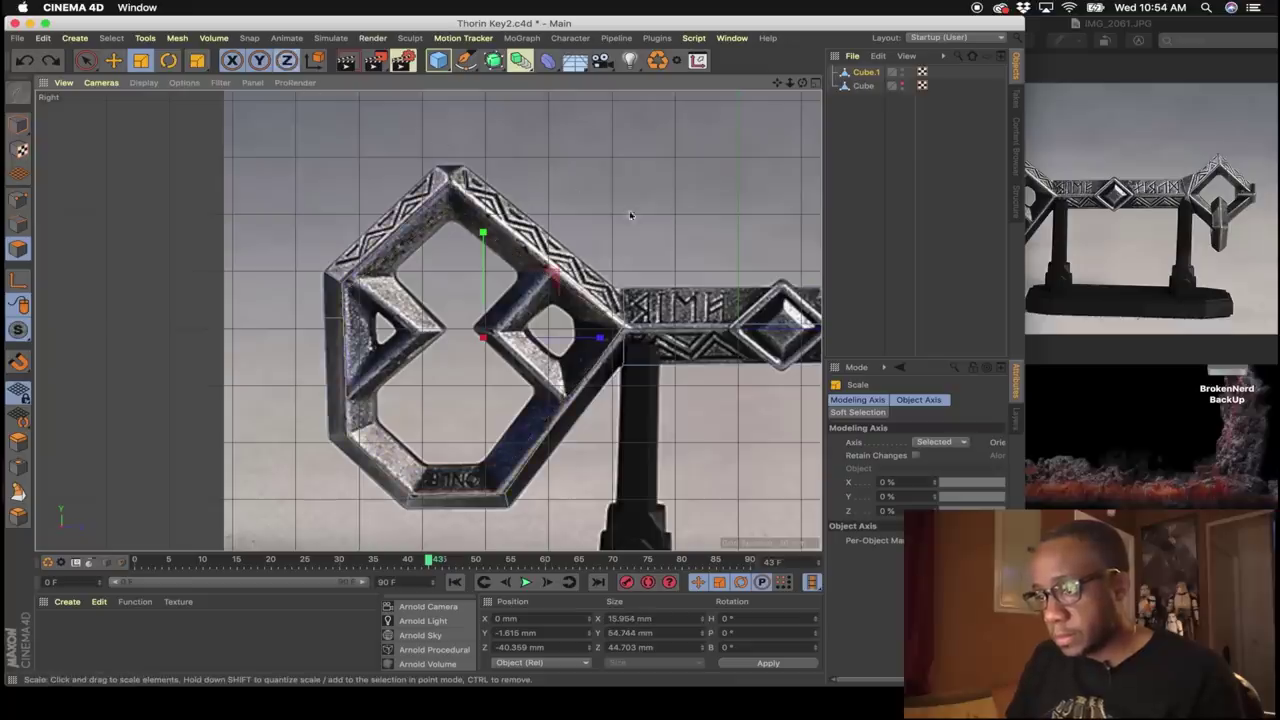
{"action": "left_click_drag", "start_coordinate": [628, 222], "coordinate": [508, 262]}
{"action": "scroll", "coordinate": [525, 370], "scroll_direction": "up", "scroll_amount": 2}
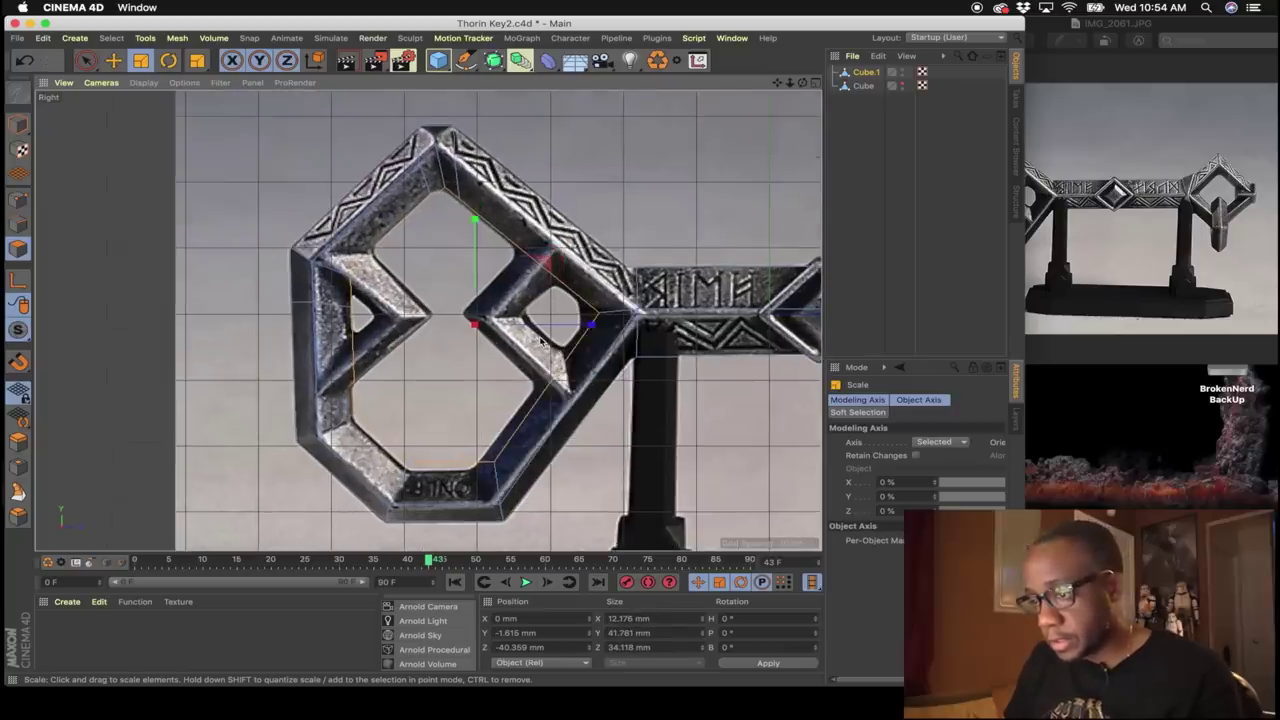
{"action": "scroll", "coordinate": [537, 342], "scroll_direction": "up", "scroll_amount": 1}
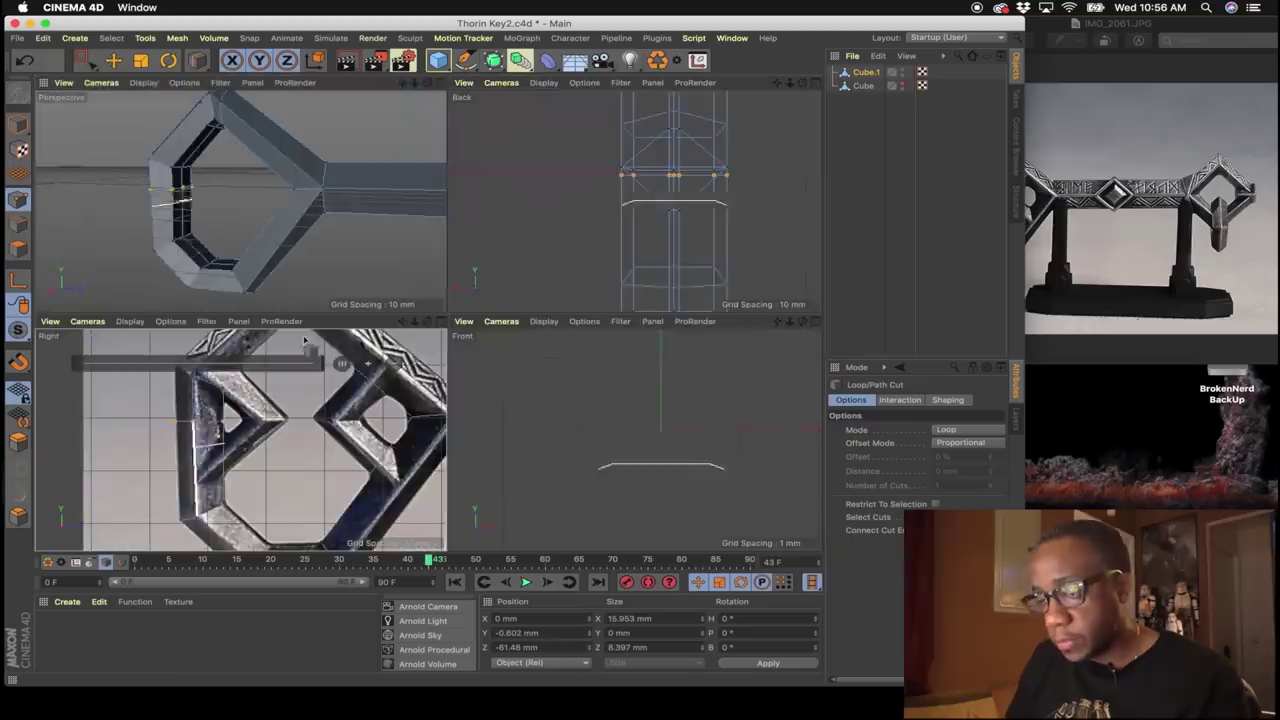
Examine the bow's lower outer corner in perspective to check where the loop cut preview is interrupted.
{"action": "middle_click", "coordinate": [180, 228]}
{"action": "left_click_drag", "start_coordinate": [186, 257], "coordinate": [310, 291], "text": "alt"}
{"action": "scroll", "coordinate": [378, 302], "scroll_direction": "up", "scroll_amount": 8}
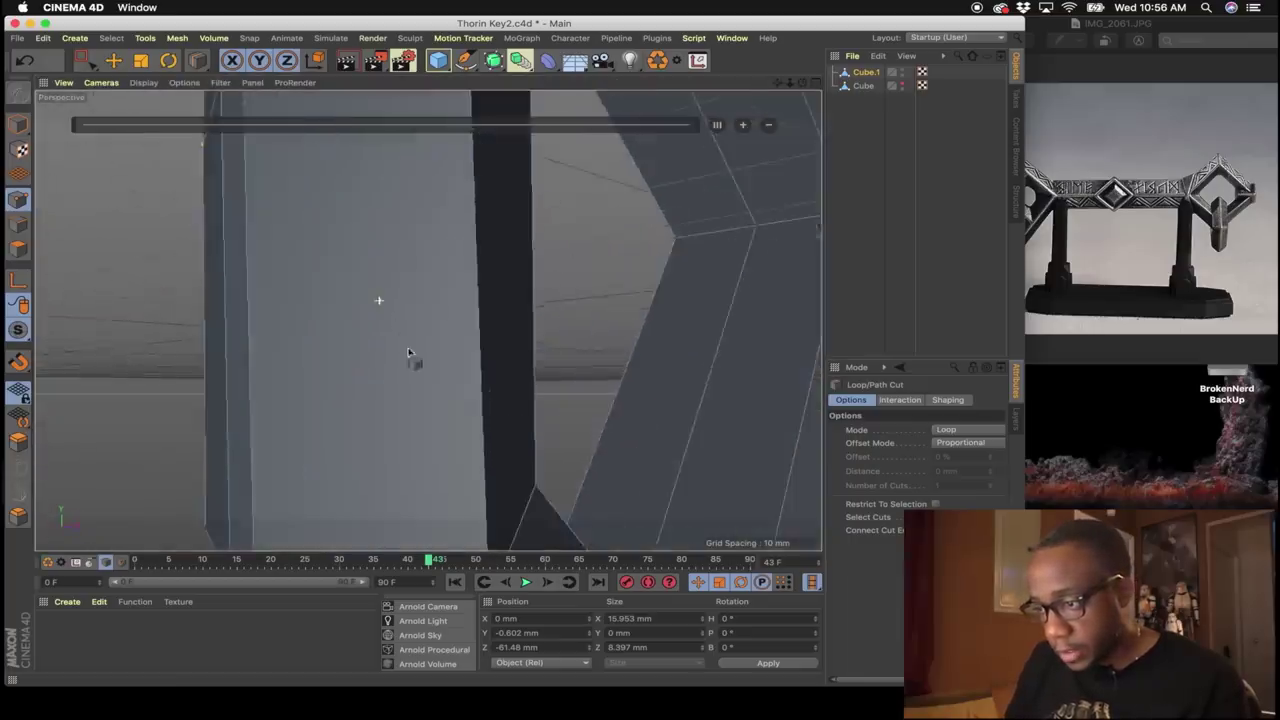
{"action": "left_click_drag", "start_coordinate": [409, 357], "coordinate": [469, 346], "text": "alt"}
{"action": "scroll", "coordinate": [364, 374], "scroll_direction": "down", "scroll_amount": 8}
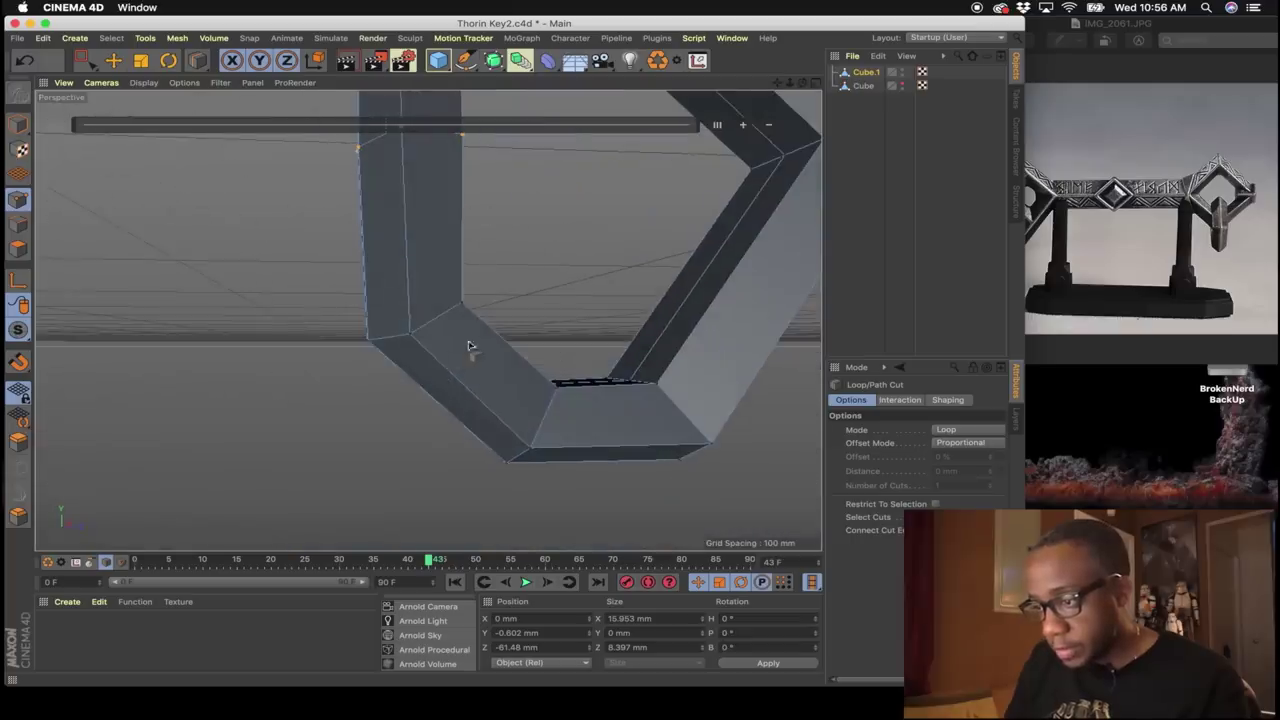
{"action": "middle_click_drag", "start_coordinate": [697, 328], "coordinate": [496, 282], "text": "alt"}
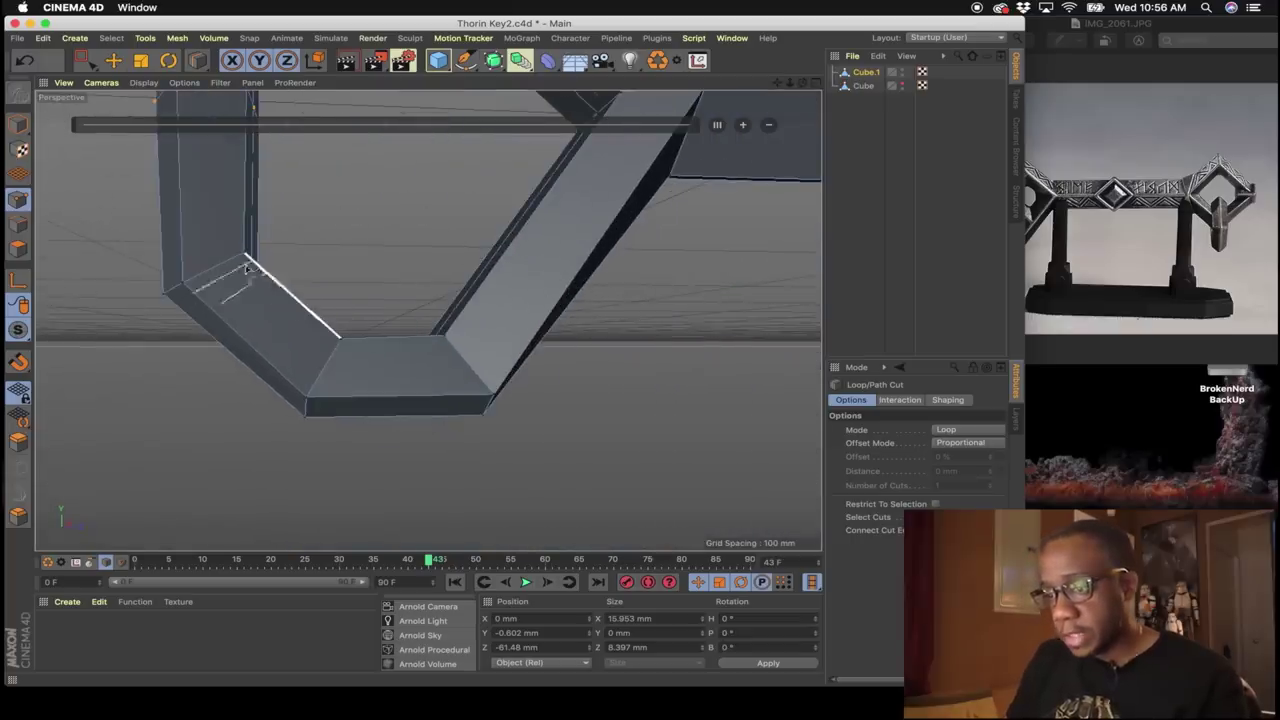
{"action": "mouse_move", "coordinate": [287, 317]}
{"action": "left_mouse_down", "text": "alt"}
{"action": "mouse_move", "coordinate": [421, 274]}
{"action": "mouse_move", "coordinate": [432, 256]}
{"action": "left_mouse_up", "text": "alt"}
{"action": "left_click_drag", "start_coordinate": [429, 321], "coordinate": [215, 325], "text": "alt"}
{"action": "mouse_move", "coordinate": [334, 348]}
{"action": "left_mouse_down", "text": "alt"}
{"action": "mouse_move", "coordinate": [428, 402]}
{"action": "mouse_move", "coordinate": [450, 360]}
{"action": "mouse_move", "coordinate": [437, 281]}
{"action": "mouse_move", "coordinate": [438, 308]}
{"action": "left_mouse_up", "text": "alt"}
{"action": "scroll", "coordinate": [321, 272], "scroll_direction": "up", "scroll_amount": 5}
Move the two ridge strip points at the bow's lower outer corner down, away from the corner edge.
{"action": "key", "text": "0"}
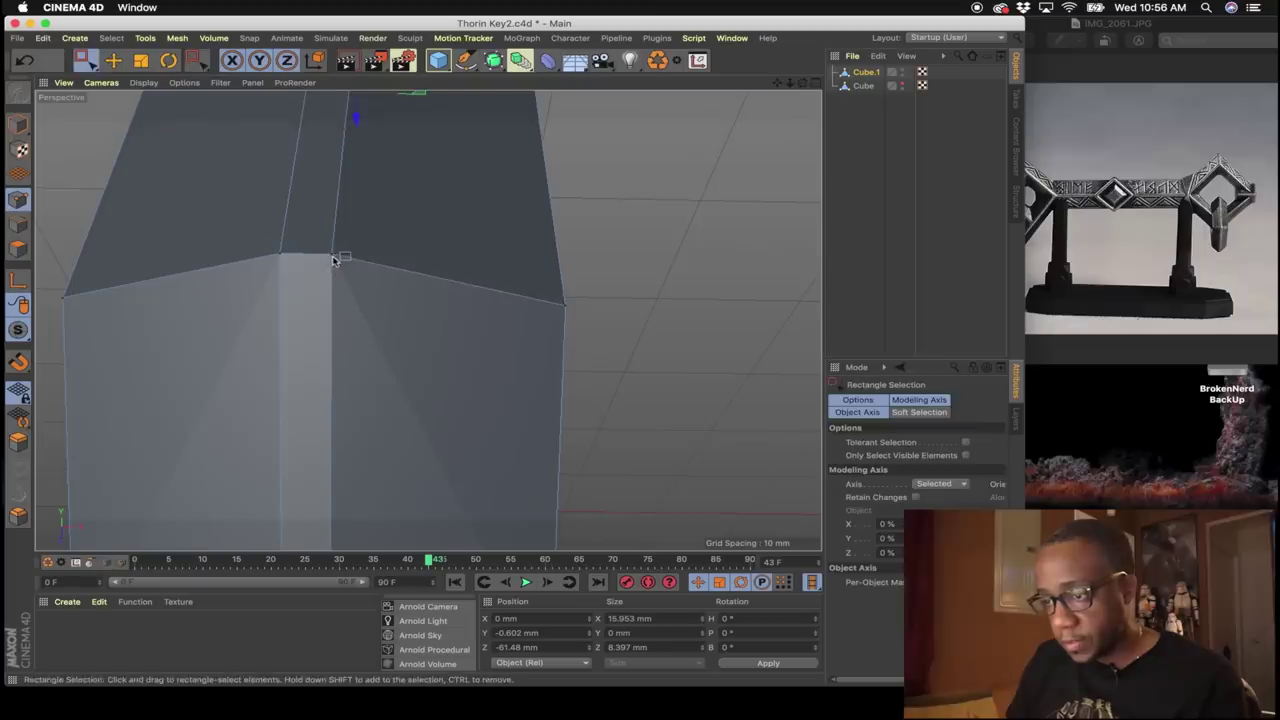
{"action": "left_click_drag", "start_coordinate": [85, 60], "coordinate": [135, 82]}
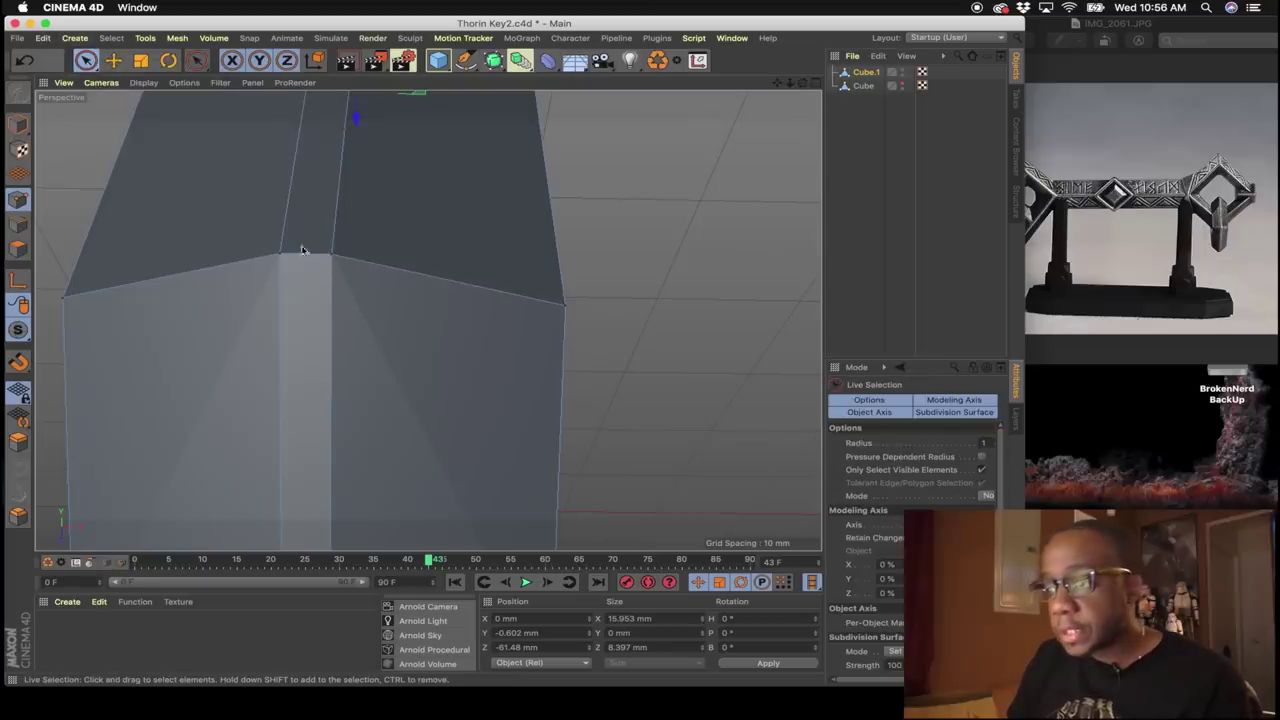
{"action": "left_click", "coordinate": [329, 258]}
{"action": "left_click_drag", "start_coordinate": [337, 190], "coordinate": [296, 236]}
{"action": "left_click", "coordinate": [280, 255]}
{"action": "left_click_drag", "start_coordinate": [296, 315], "coordinate": [289, 359], "text": "alt"}
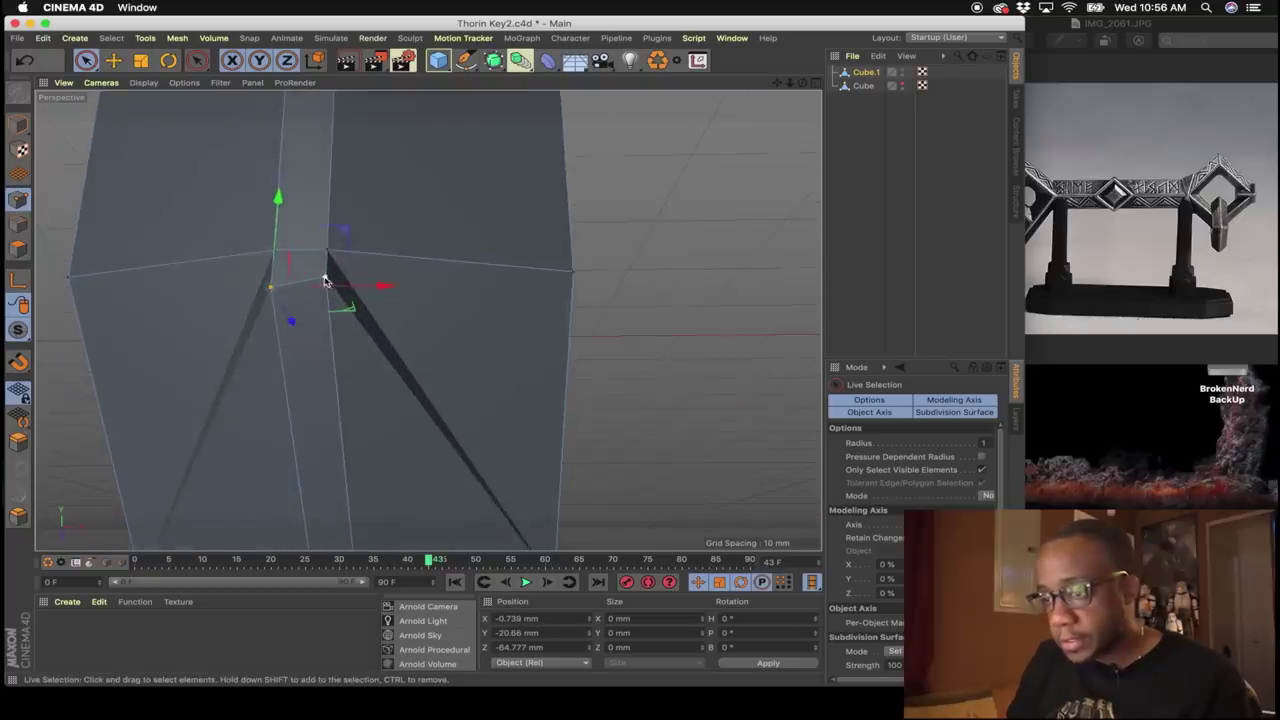
Weld the two ridge strip points on one side of the bow's lower outer corner into a single point.
{"action": "left_click", "coordinate": [326, 278]}
{"action": "scroll", "coordinate": [319, 285], "scroll_direction": "up", "scroll_amount": 5}
{"action": "mouse_move", "coordinate": [307, 290]}
{"action": "left_mouse_down", "text": "alt"}
{"action": "mouse_move", "coordinate": [248, 343]}
{"action": "mouse_move", "coordinate": [174, 328]}
{"action": "mouse_move", "coordinate": [324, 240]}
{"action": "left_mouse_up", "text": "alt"}
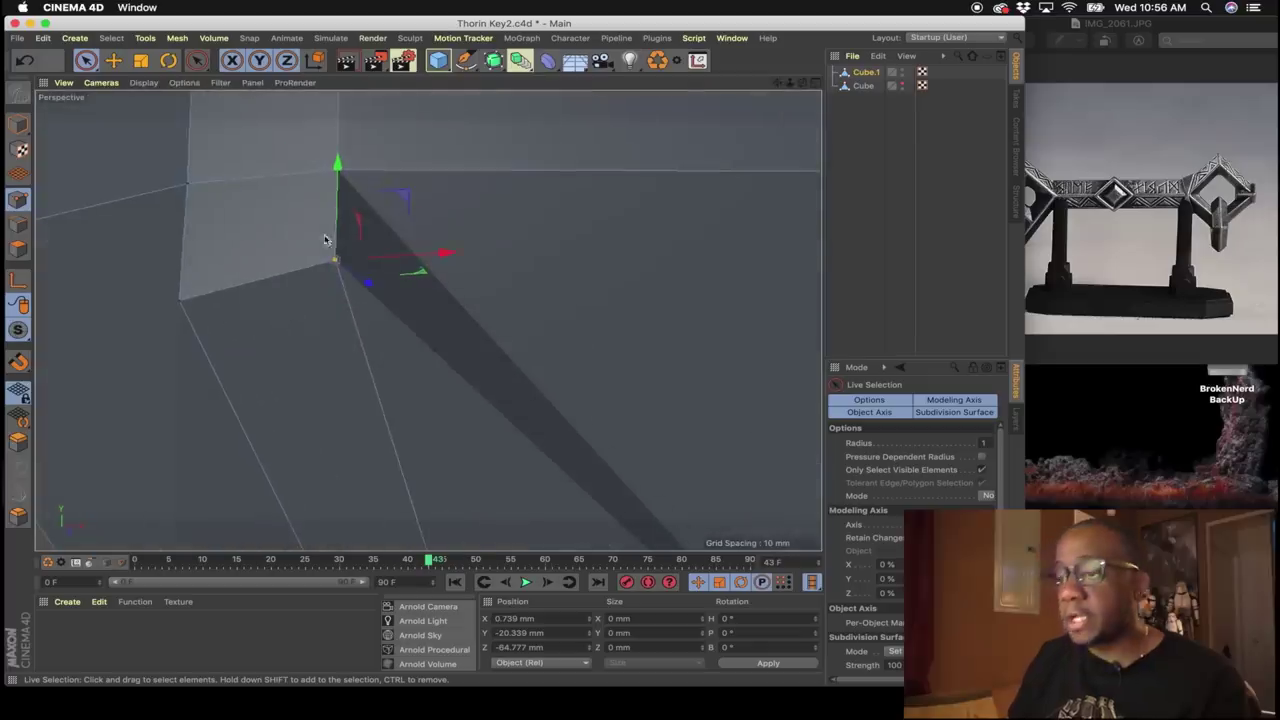
{"action": "left_click_drag", "start_coordinate": [265, 185], "coordinate": [353, 338], "text": "alt"}
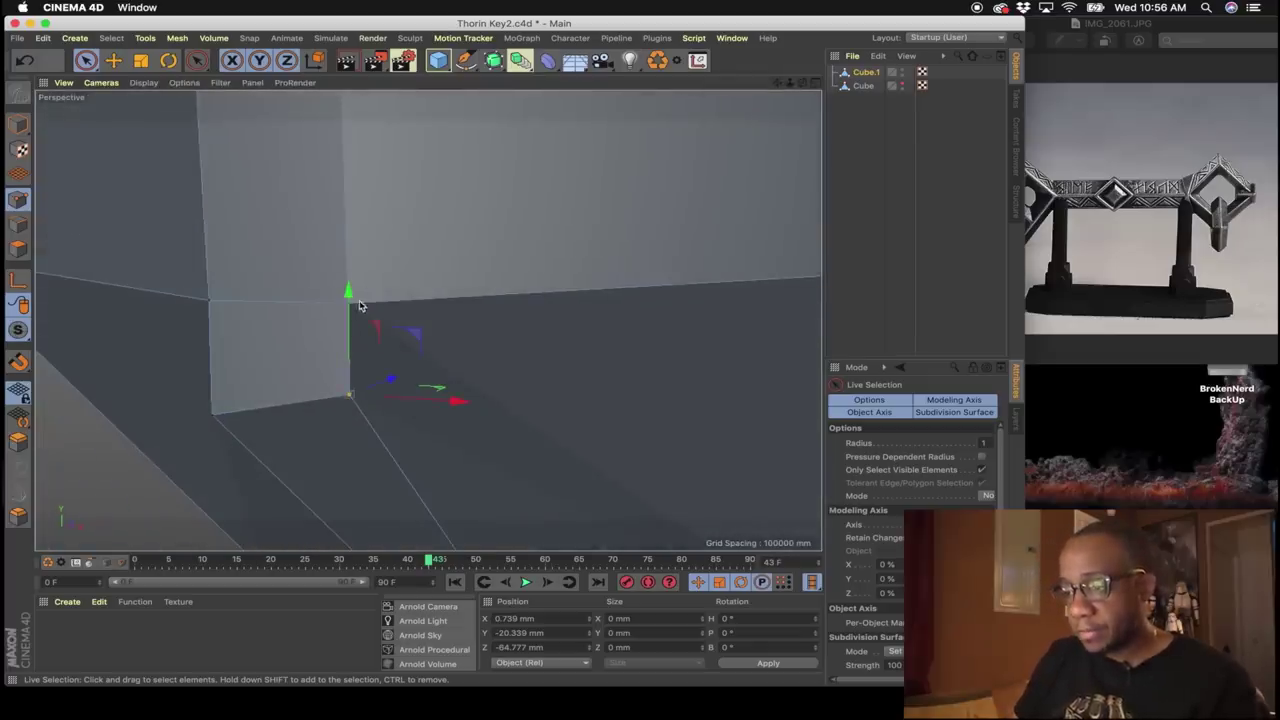
{"action": "left_click", "coordinate": [349, 302], "text": "shift"}
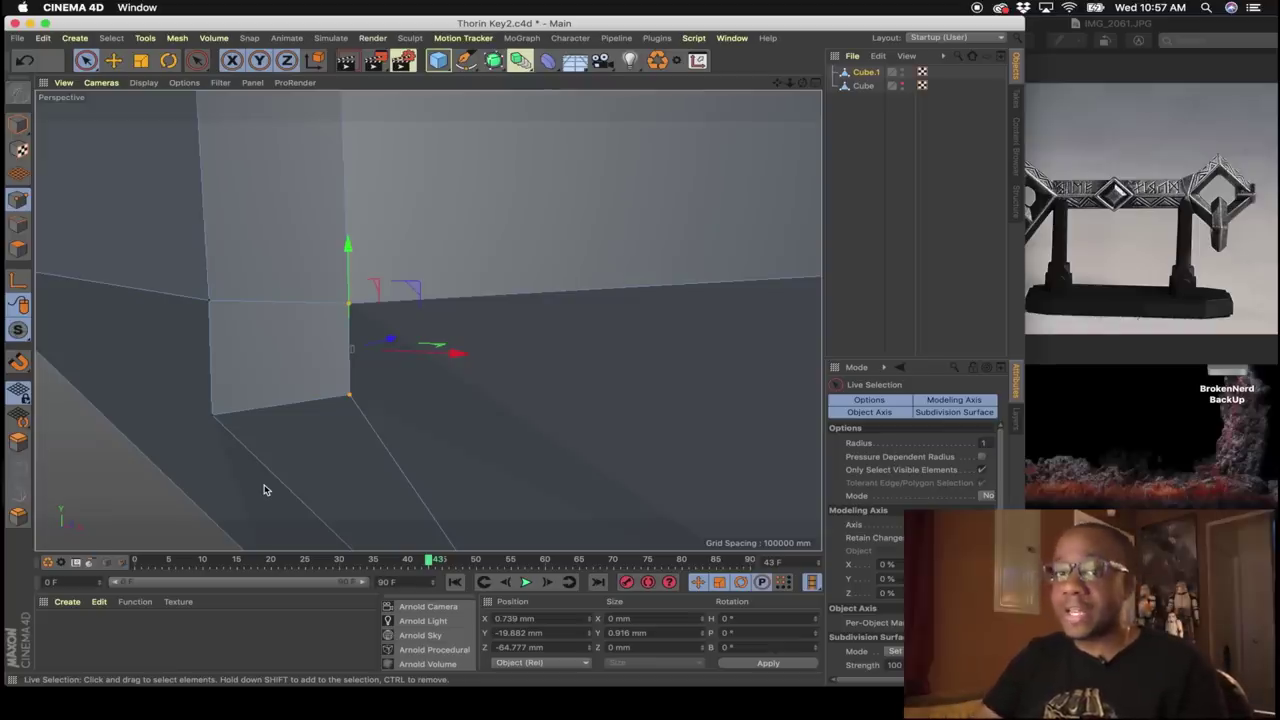
{"action": "right_click", "coordinate": [271, 336]}
{"action": "left_click", "coordinate": [300, 588]}
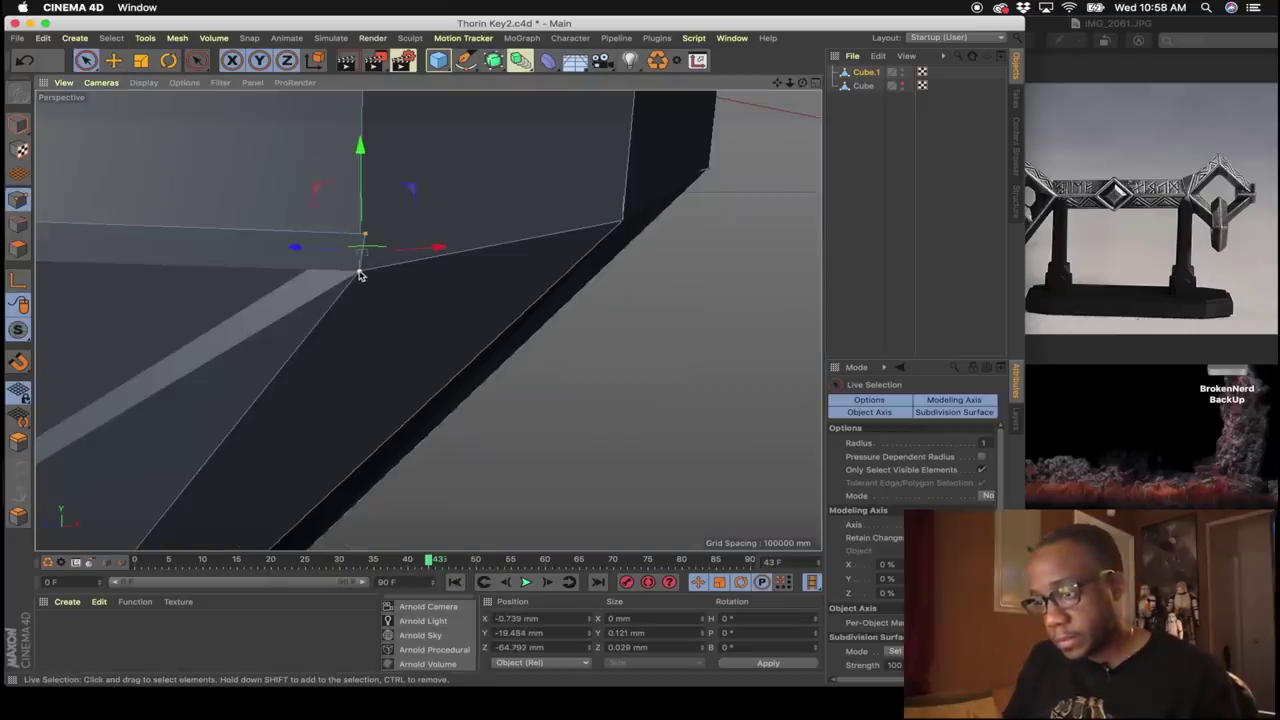
Weld the two remaining close point pairs, one on each side of the ridge strip at the lower outer corner.
{"action": "right_click", "coordinate": [360, 275]}
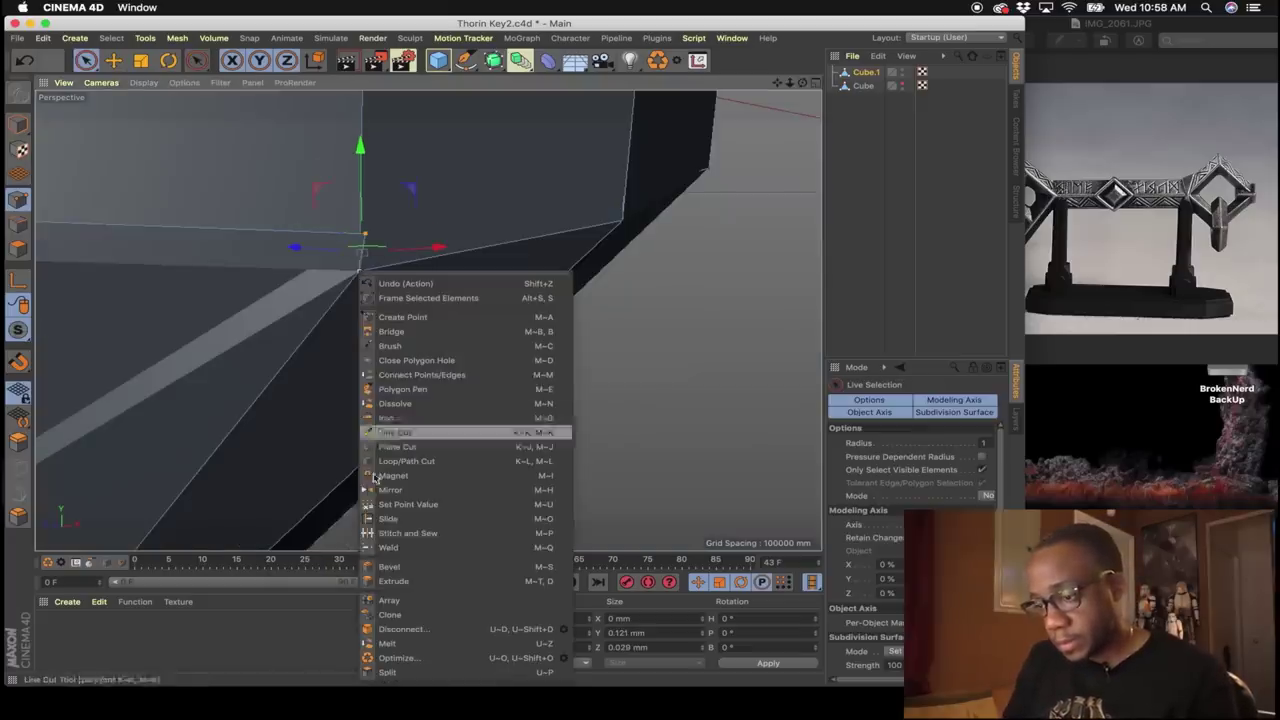
{"action": "left_click", "coordinate": [400, 562]}
{"action": "left_click", "coordinate": [360, 275]}
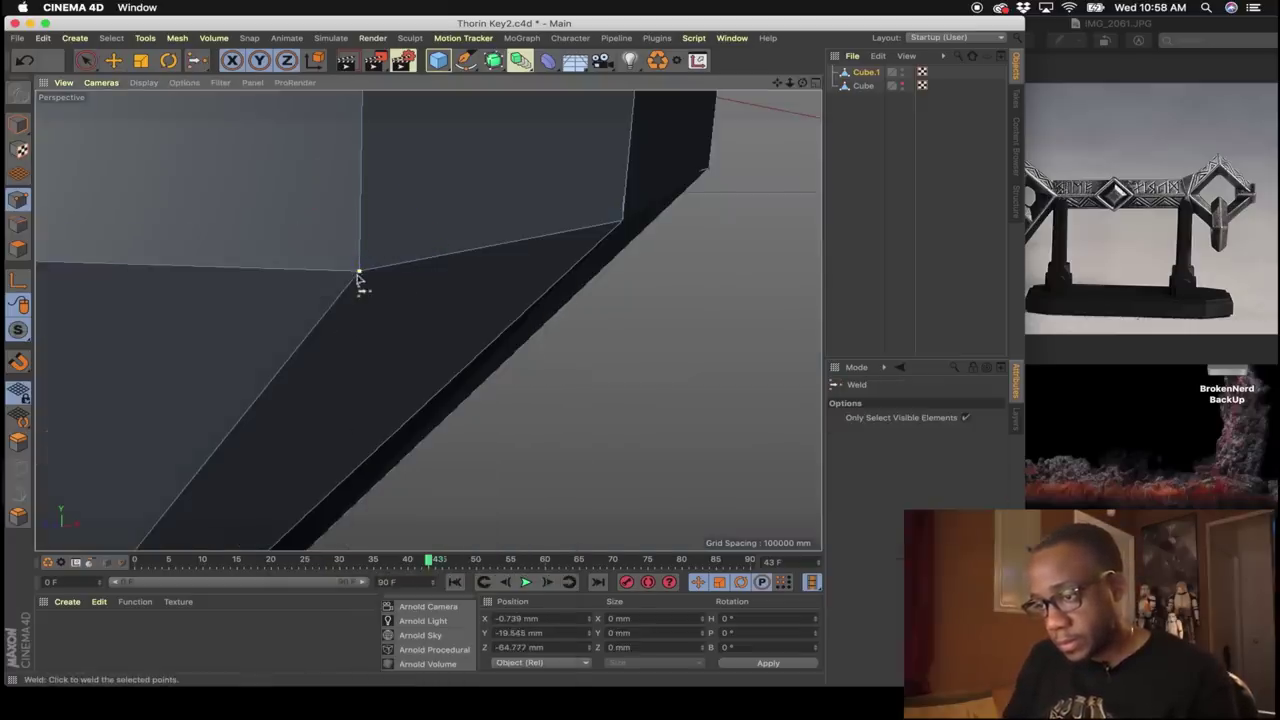
{"action": "scroll", "coordinate": [257, 286], "scroll_direction": "up", "scroll_amount": 10}
{"action": "middle_click_drag", "start_coordinate": [143, 369], "coordinate": [323, 341], "text": "alt"}
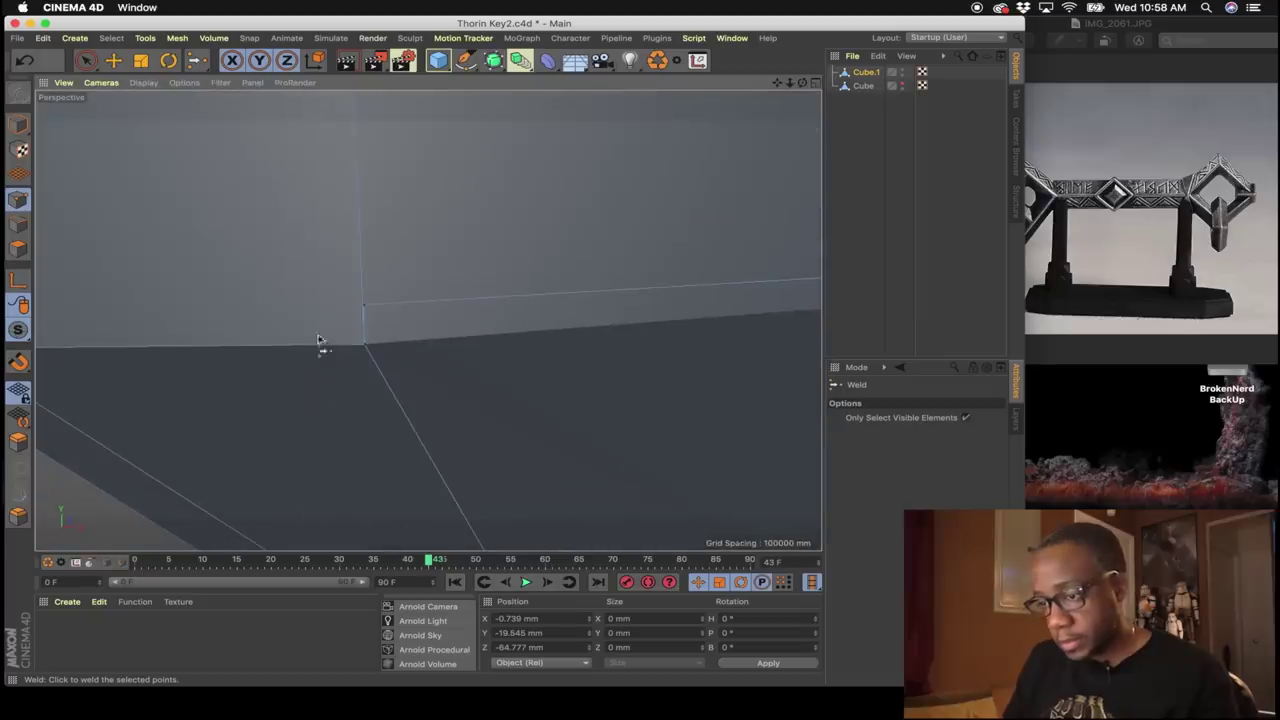
{"action": "key", "text": "space"}
{"action": "key", "text": "space"}
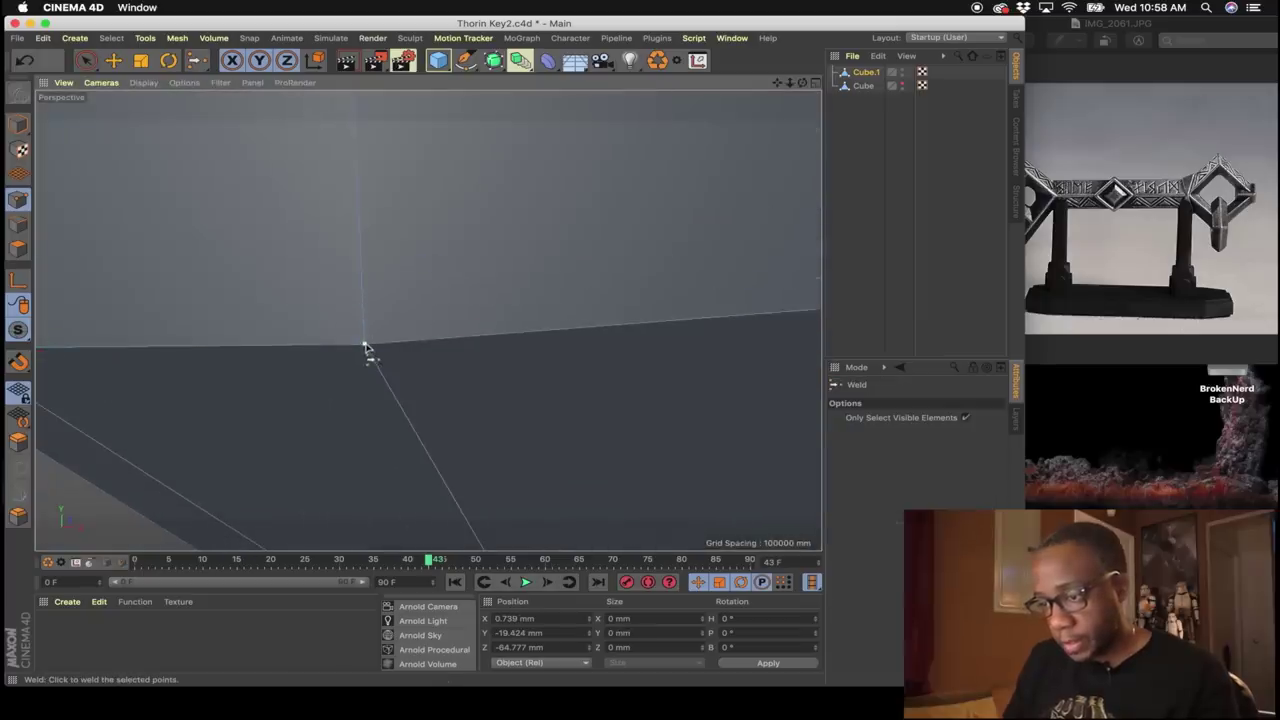
Add a loop cut at about 67% offset across the bow's upper outer arm, where the reference's triangular brace begins.
{"action": "scroll", "coordinate": [368, 330], "scroll_direction": "down", "scroll_amount": 5}
{"action": "left_click_drag", "start_coordinate": [509, 331], "coordinate": [337, 300], "text": "alt"}
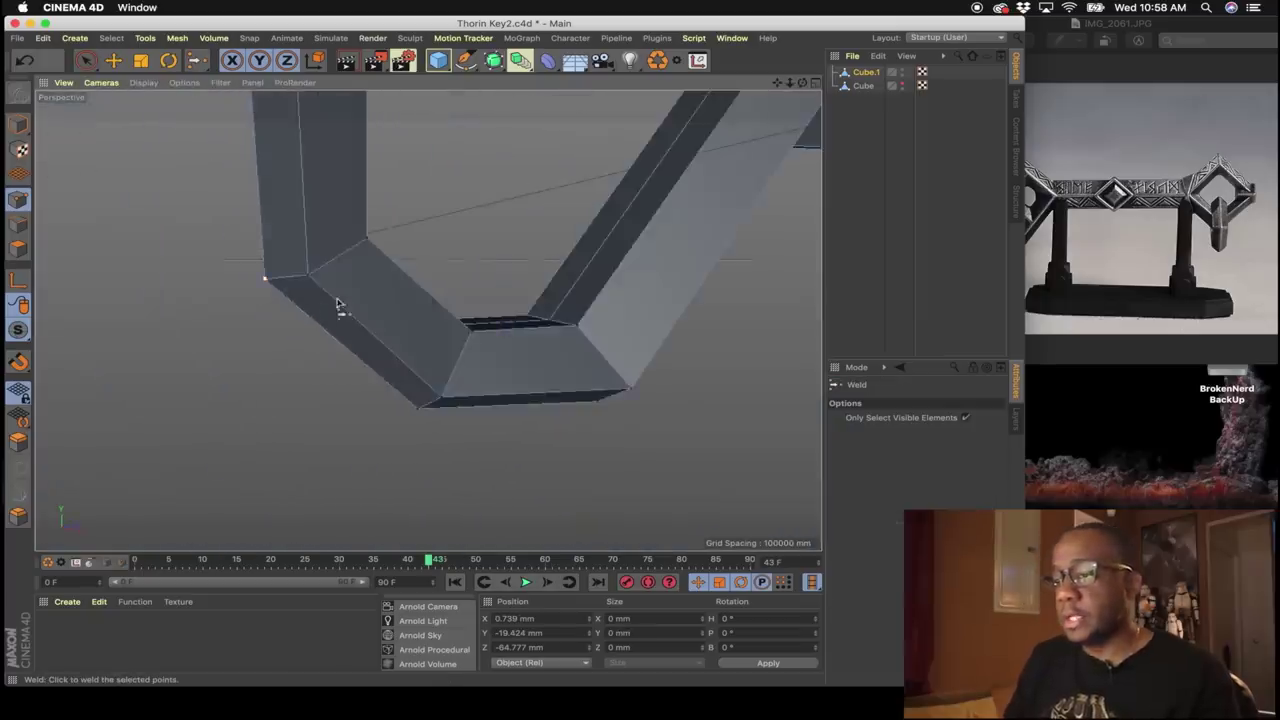
{"action": "right_click", "coordinate": [339, 304]}
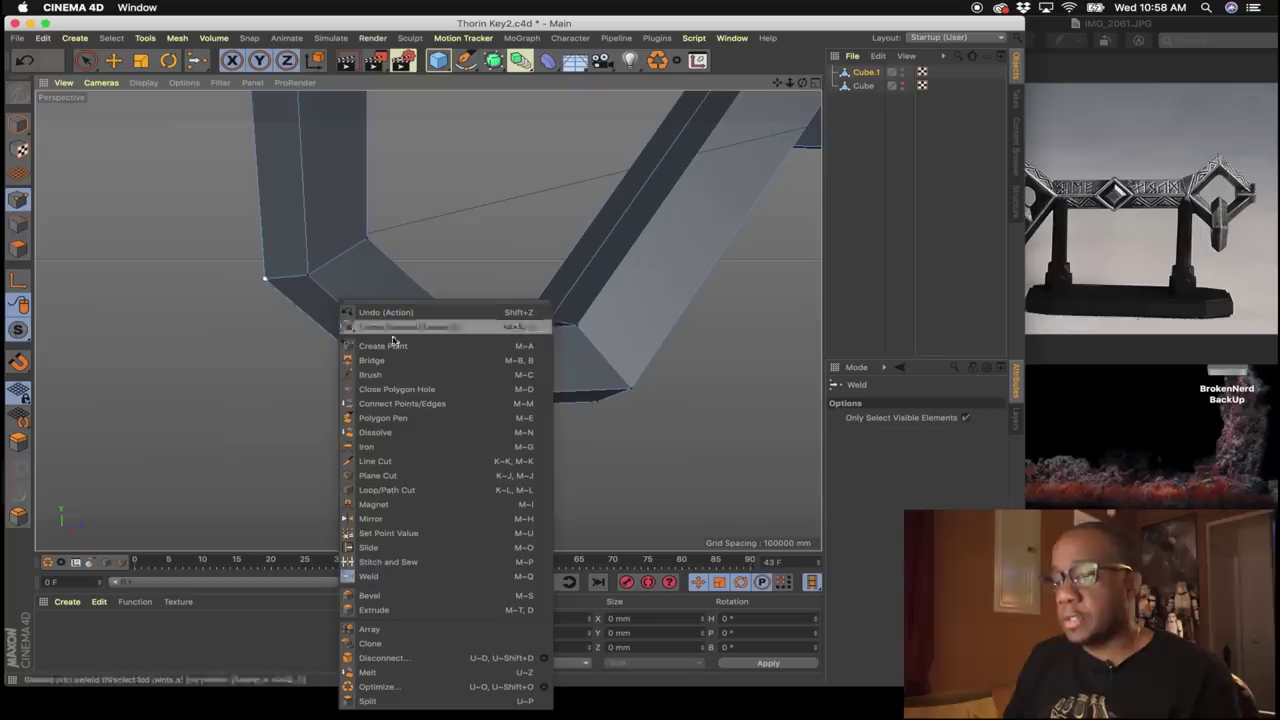
{"action": "left_click", "coordinate": [384, 490]}
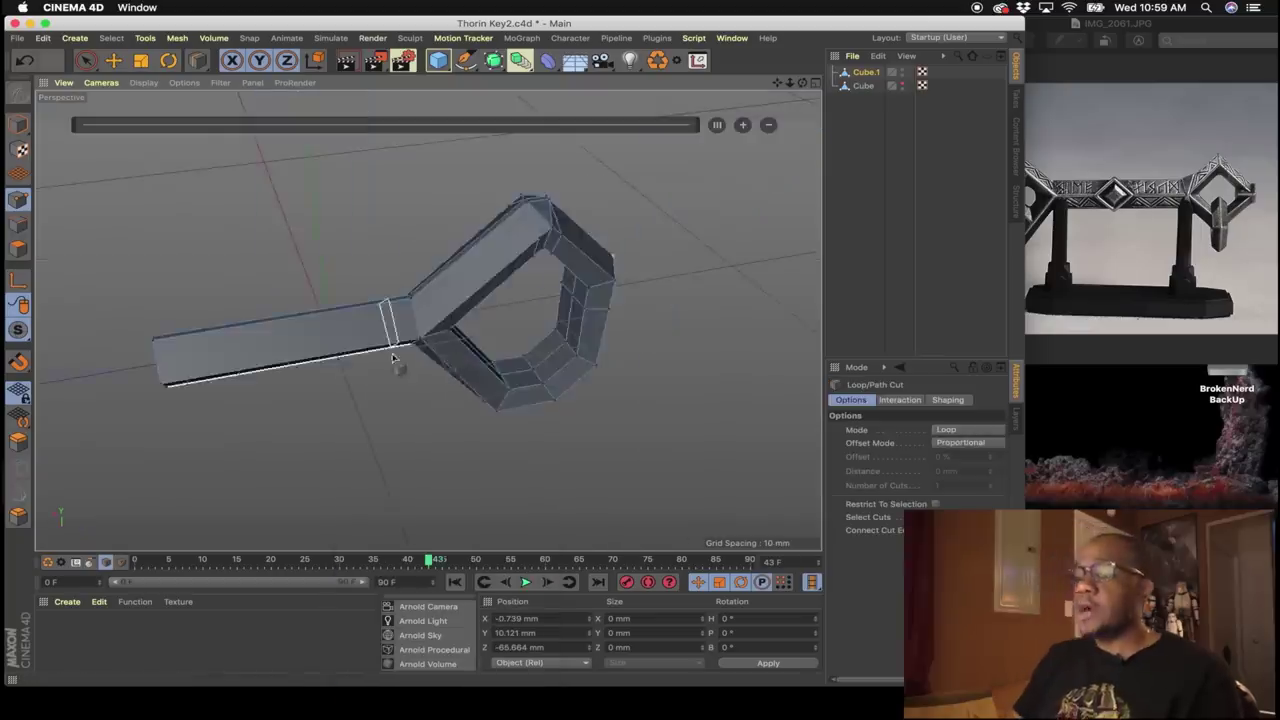
{"action": "left_click_drag", "start_coordinate": [403, 366], "coordinate": [690, 338], "text": "alt"}
{"action": "left_click_drag", "start_coordinate": [397, 331], "coordinate": [272, 258], "text": "alt"}
{"action": "left_click_drag", "start_coordinate": [338, 228], "coordinate": [359, 370], "text": "alt"}
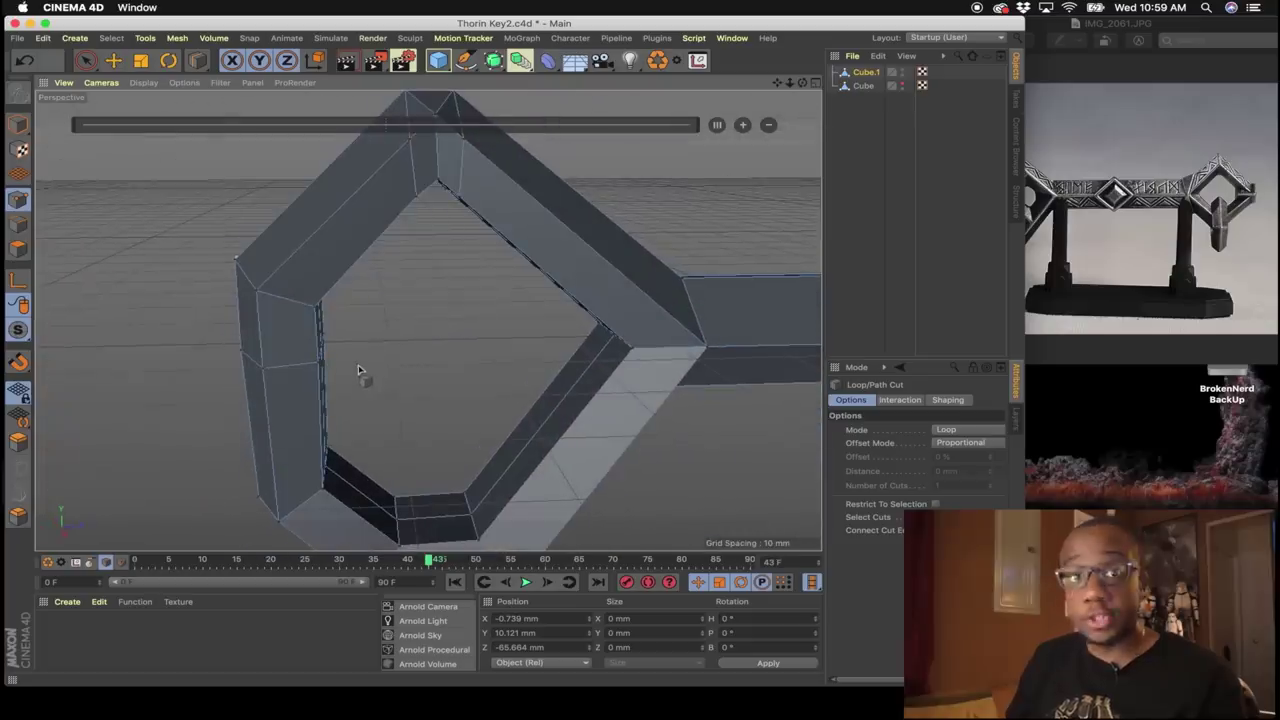
{"action": "middle_click", "coordinate": [390, 417]}
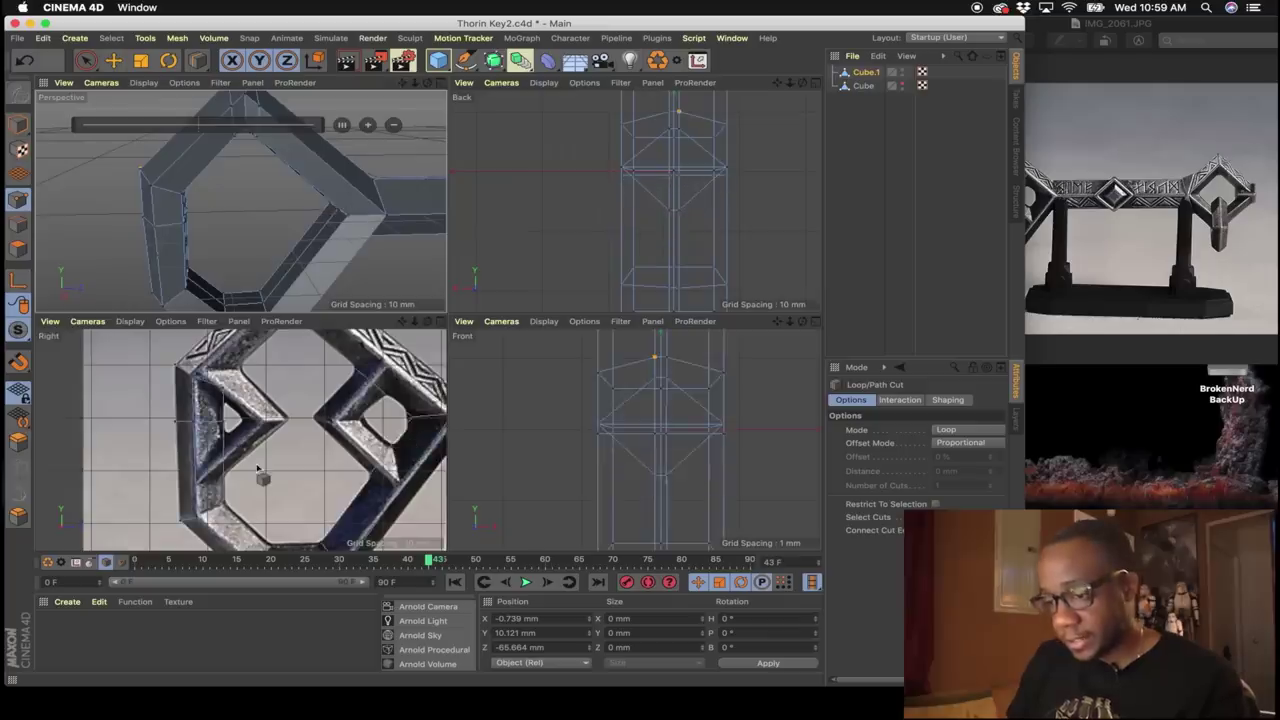
{"action": "middle_click", "coordinate": [257, 468]}
{"action": "scroll", "coordinate": [450, 207], "scroll_direction": "up", "scroll_amount": 2}
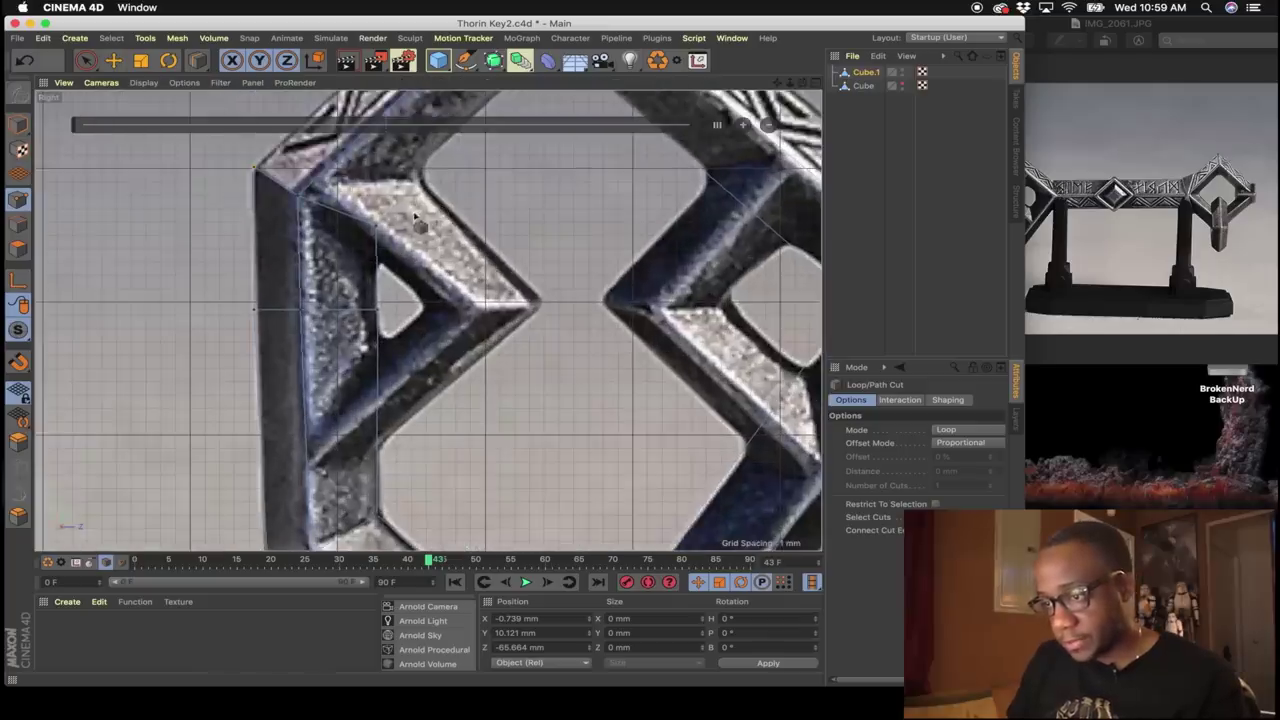
{"action": "middle_click_drag", "start_coordinate": [420, 185], "coordinate": [421, 219], "text": "alt"}
{"action": "left_click", "coordinate": [424, 213]}
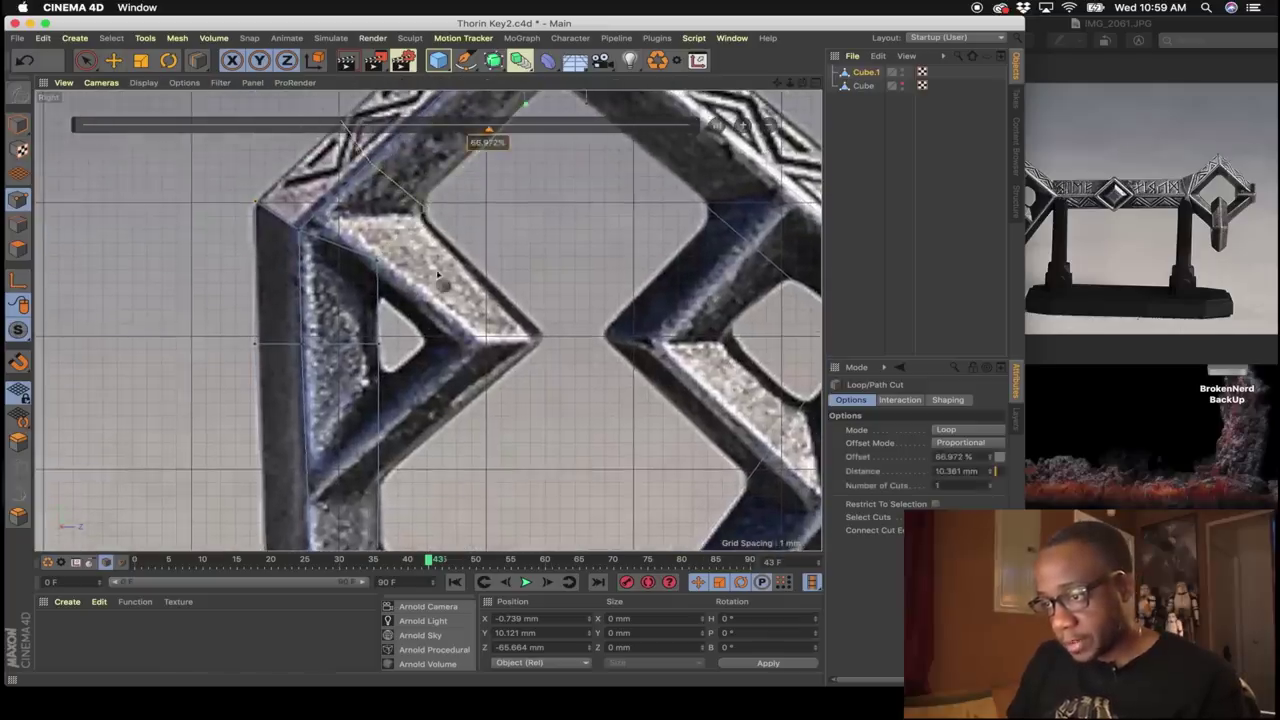
Cut across the bow's outer wall at about 71% offset and across the lower shank-side arm, matching the reference's inner braces.
{"action": "middle_click_drag", "start_coordinate": [430, 322], "coordinate": [437, 243], "text": "alt"}
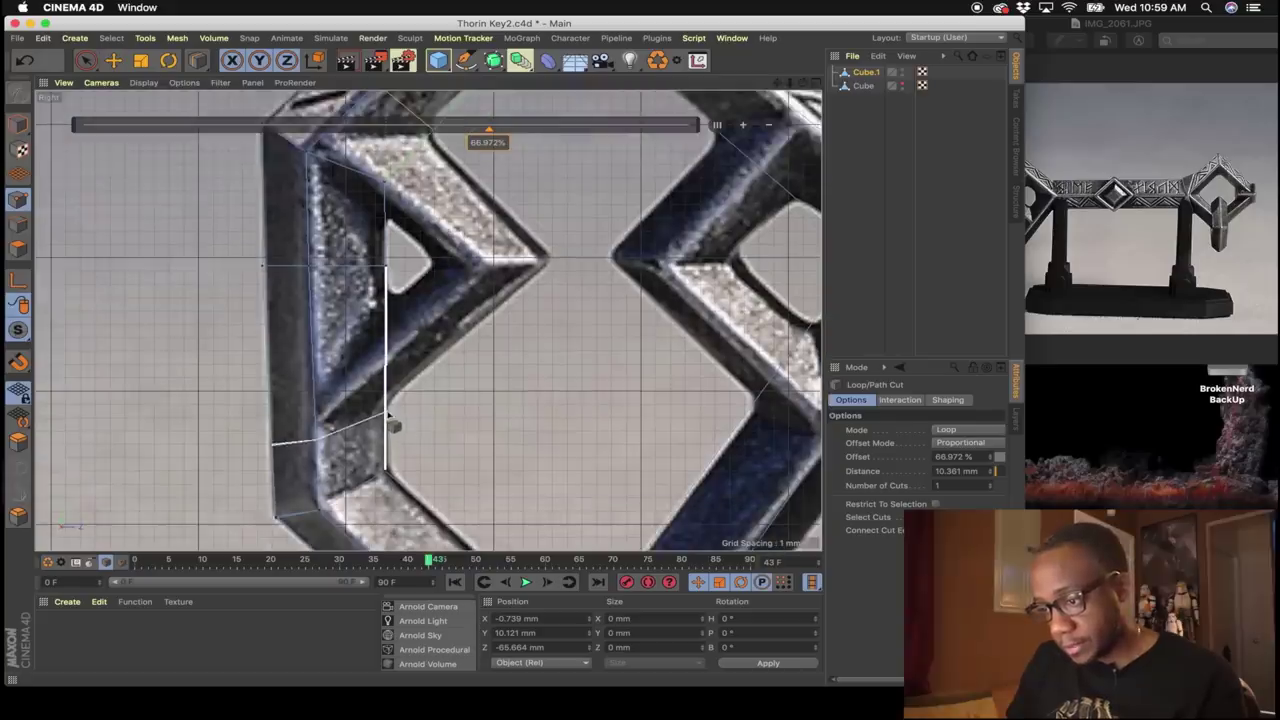
{"action": "middle_click_drag", "start_coordinate": [421, 438], "coordinate": [254, 391], "text": "alt"}
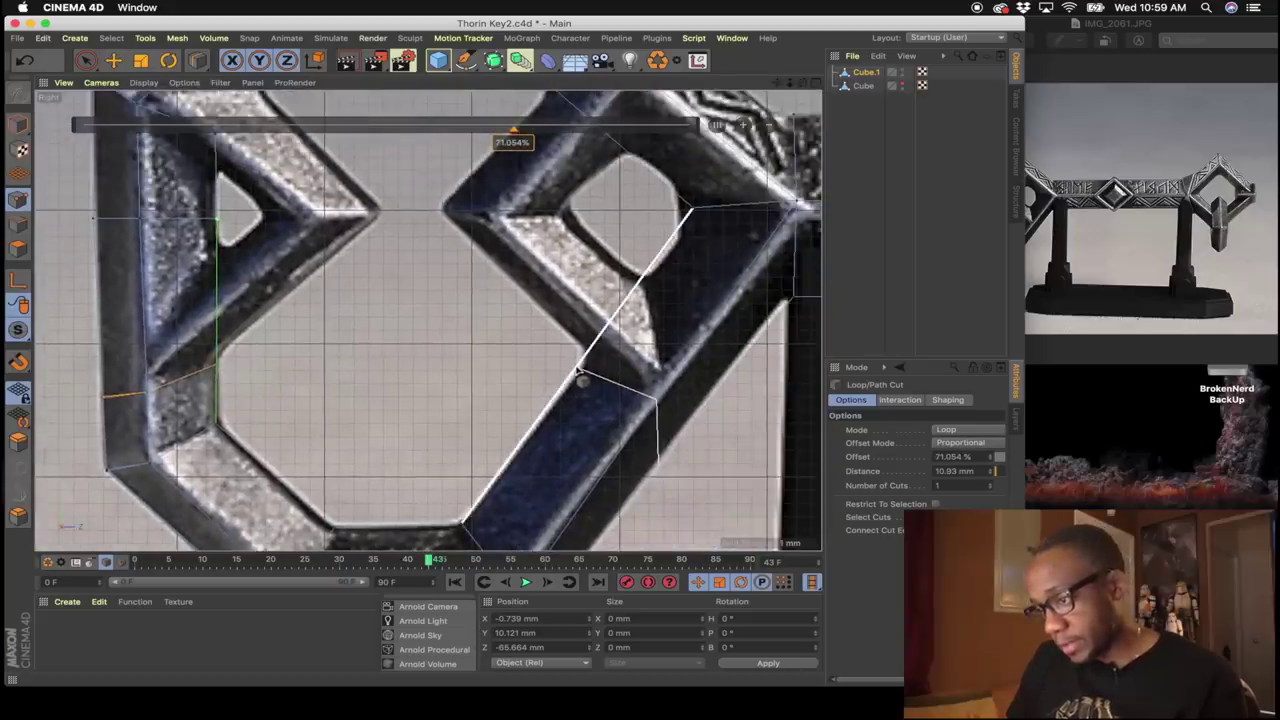
{"action": "left_click", "coordinate": [578, 372]}
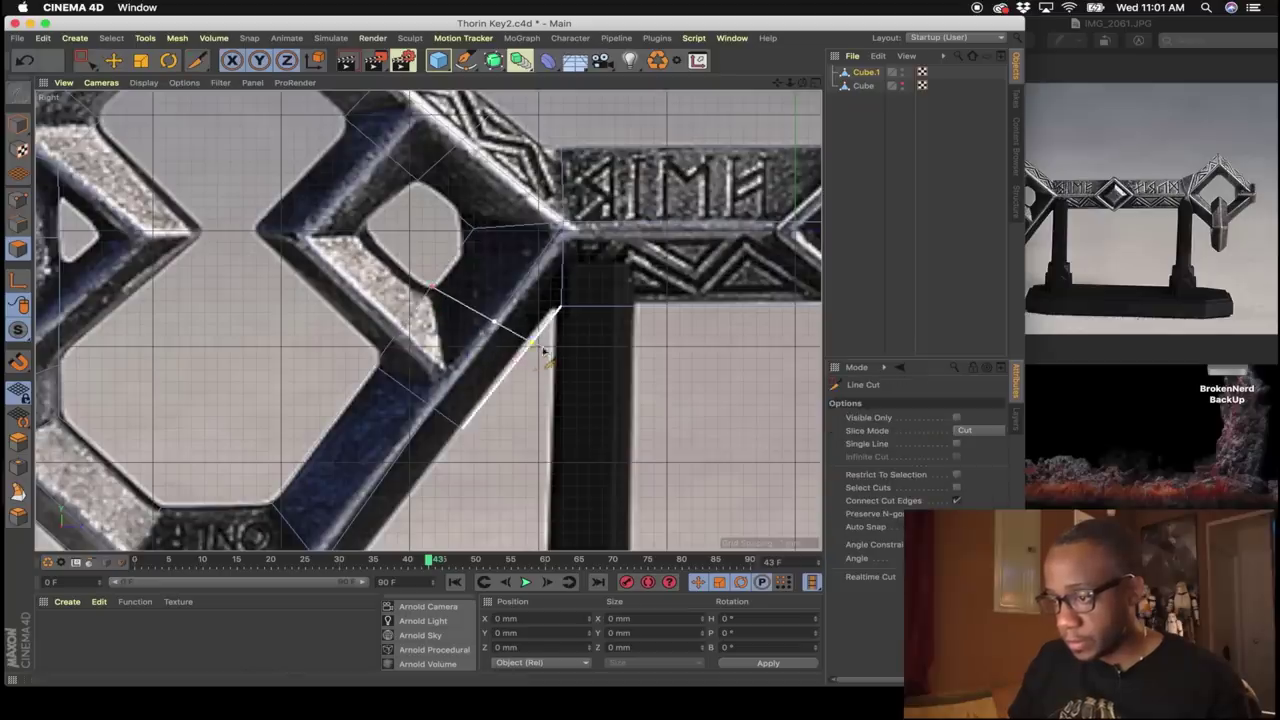
{"action": "key", "text": "space"}
{"action": "scroll", "coordinate": [490, 371], "scroll_direction": "down", "scroll_amount": 4}
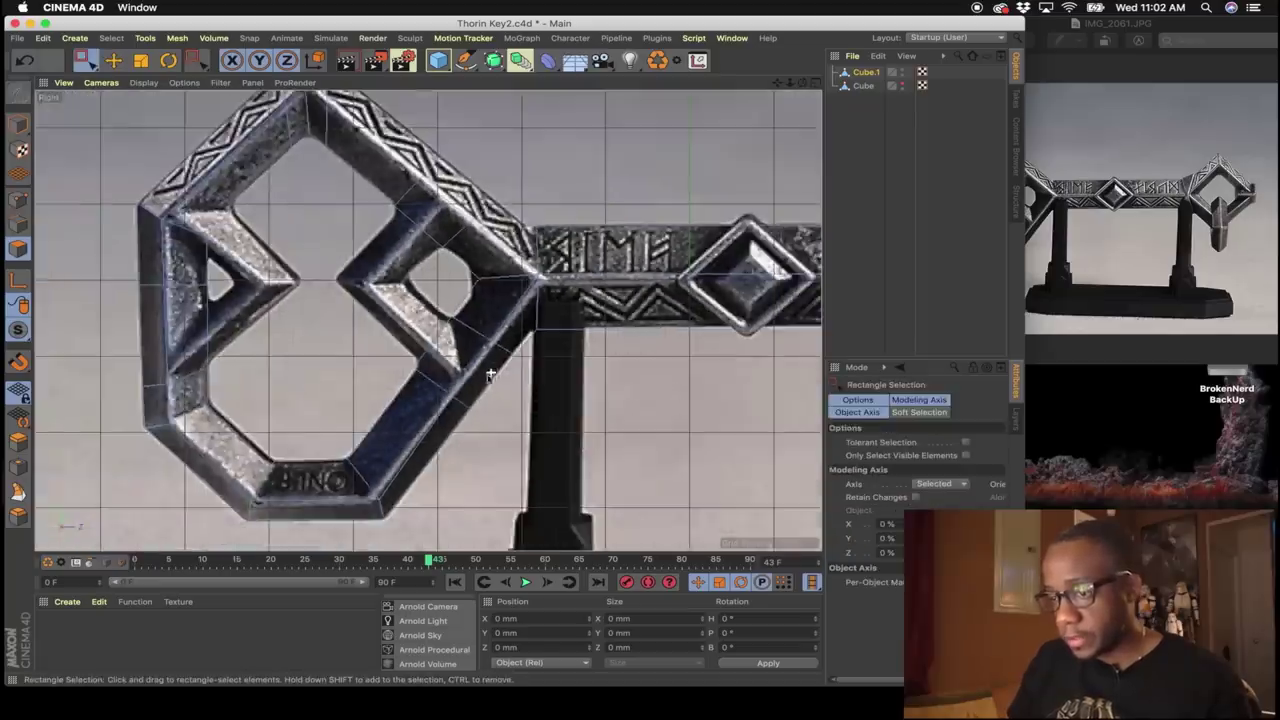
Extrude the inner wall polygons above and below the bow's shank corner by 6.654 mm toward the reference's inner brace.
{"action": "scroll", "coordinate": [196, 307], "scroll_direction": "up", "scroll_amount": 5}
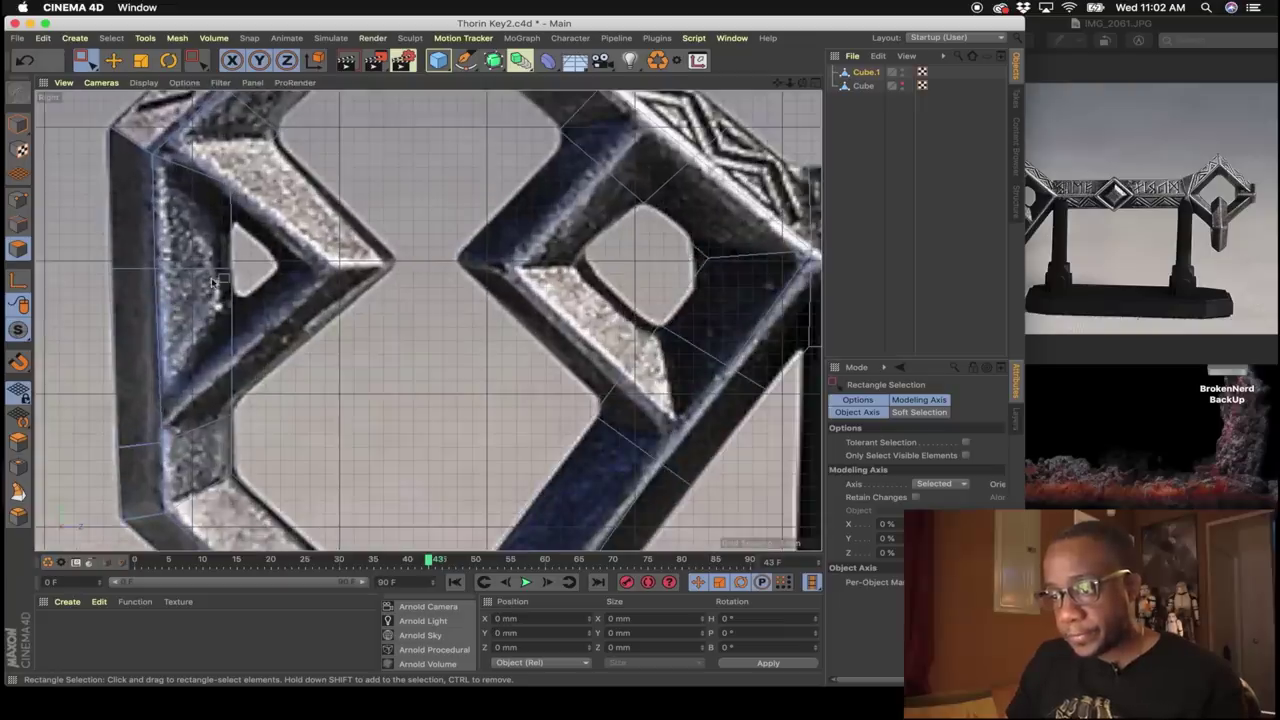
{"action": "middle_click", "coordinate": [240, 398]}
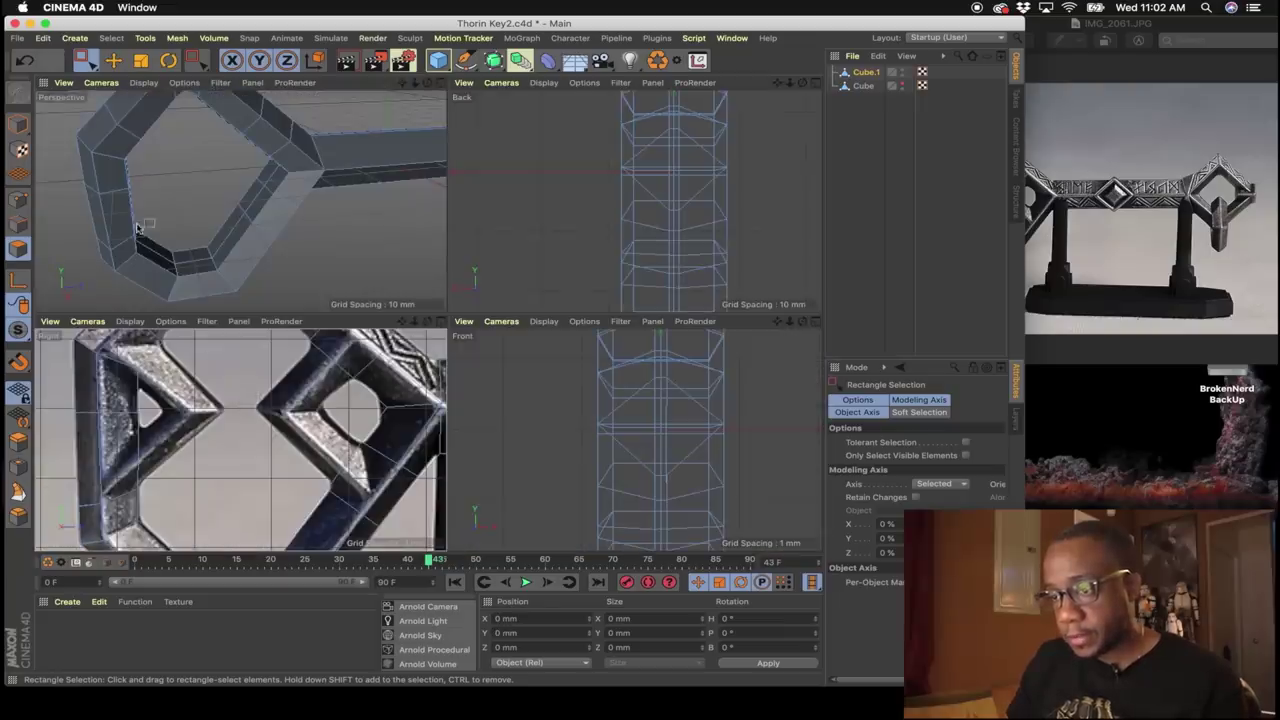
{"action": "middle_click", "coordinate": [338, 462]}
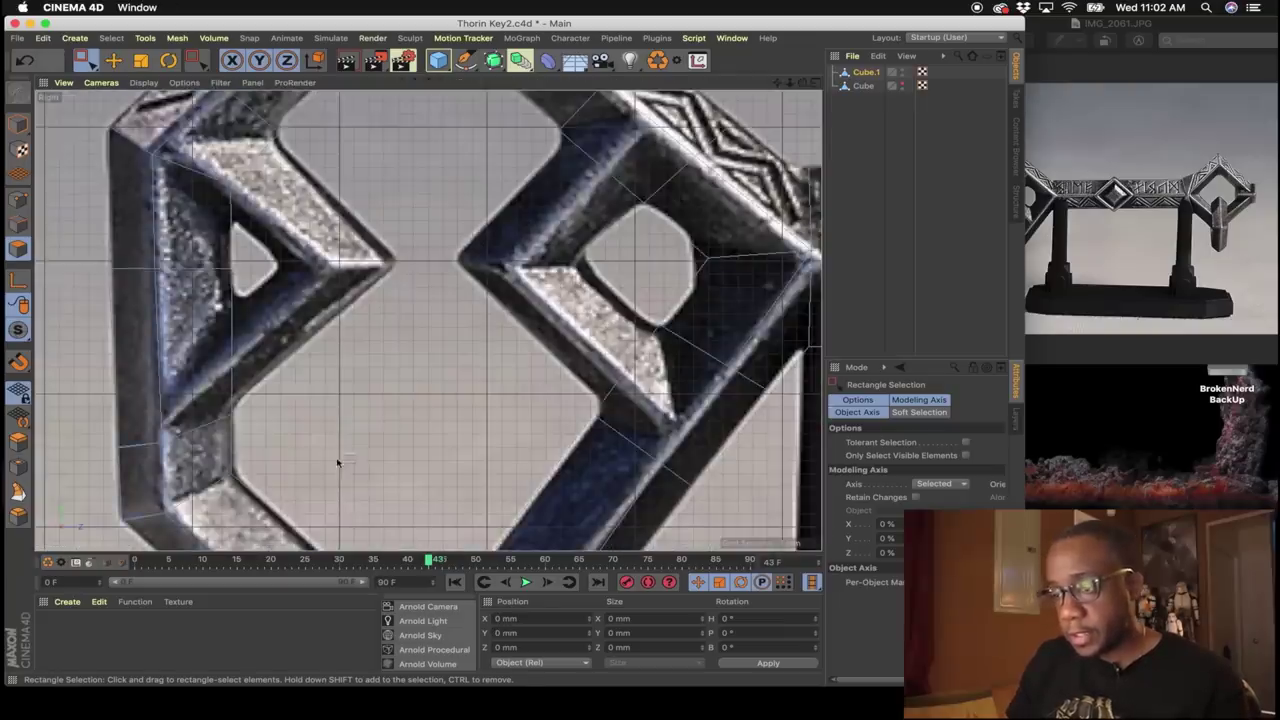
{"action": "middle_click", "coordinate": [304, 354]}
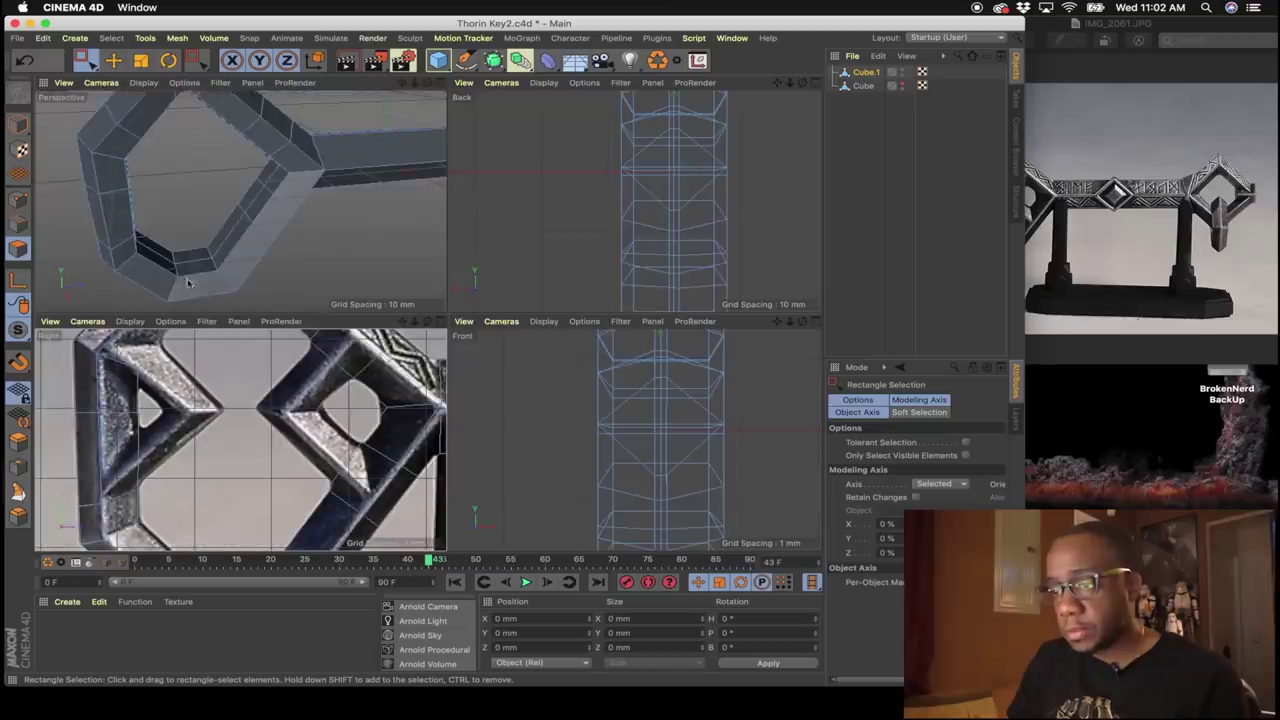
{"action": "left_click_drag", "start_coordinate": [161, 220], "coordinate": [264, 204], "text": "alt"}
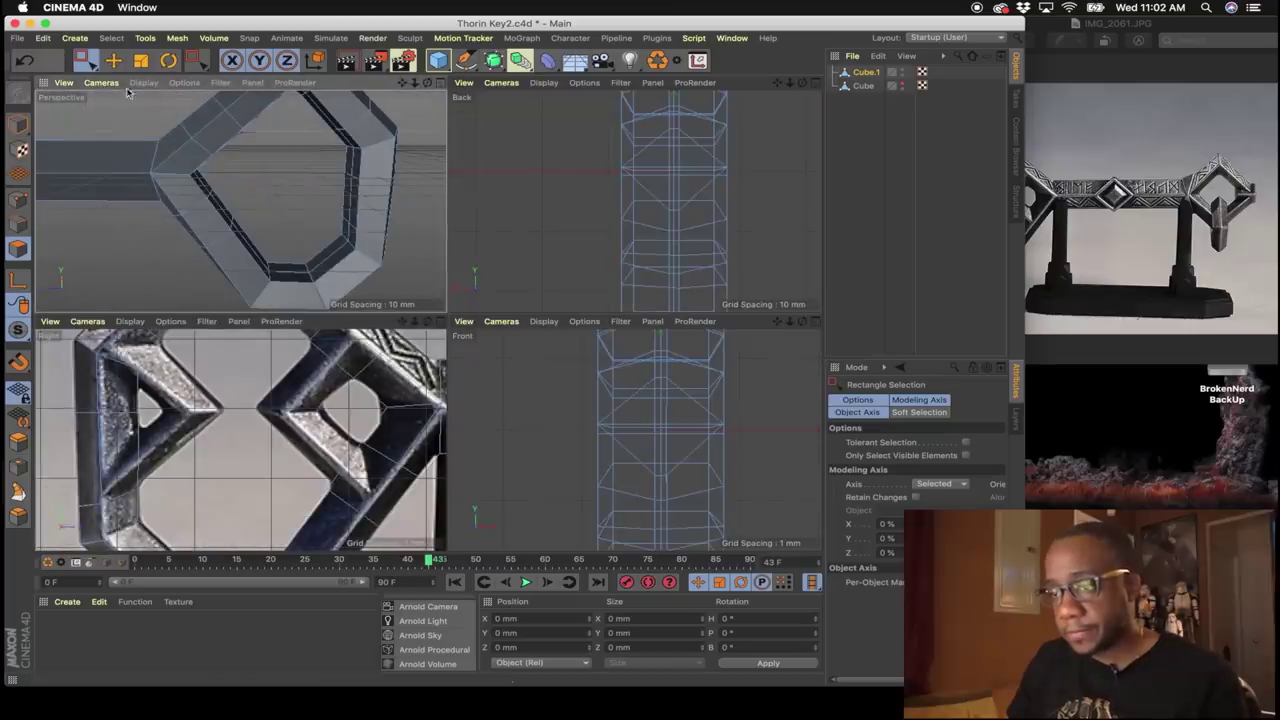
{"action": "left_click", "coordinate": [84, 62]}
{"action": "left_click", "coordinate": [150, 102]}
{"action": "scroll", "coordinate": [191, 242], "scroll_direction": "up", "scroll_amount": 6}
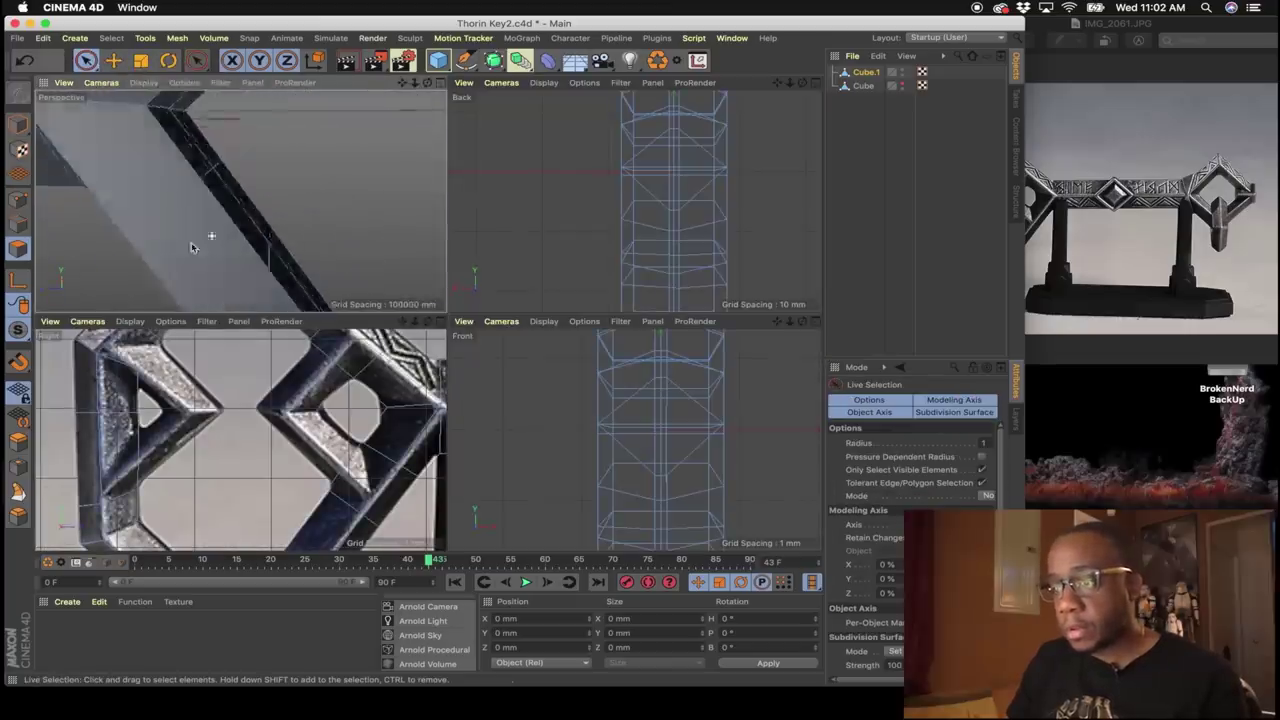
{"action": "left_click", "coordinate": [266, 217]}
{"action": "scroll", "coordinate": [266, 210], "scroll_direction": "down", "scroll_amount": 6}
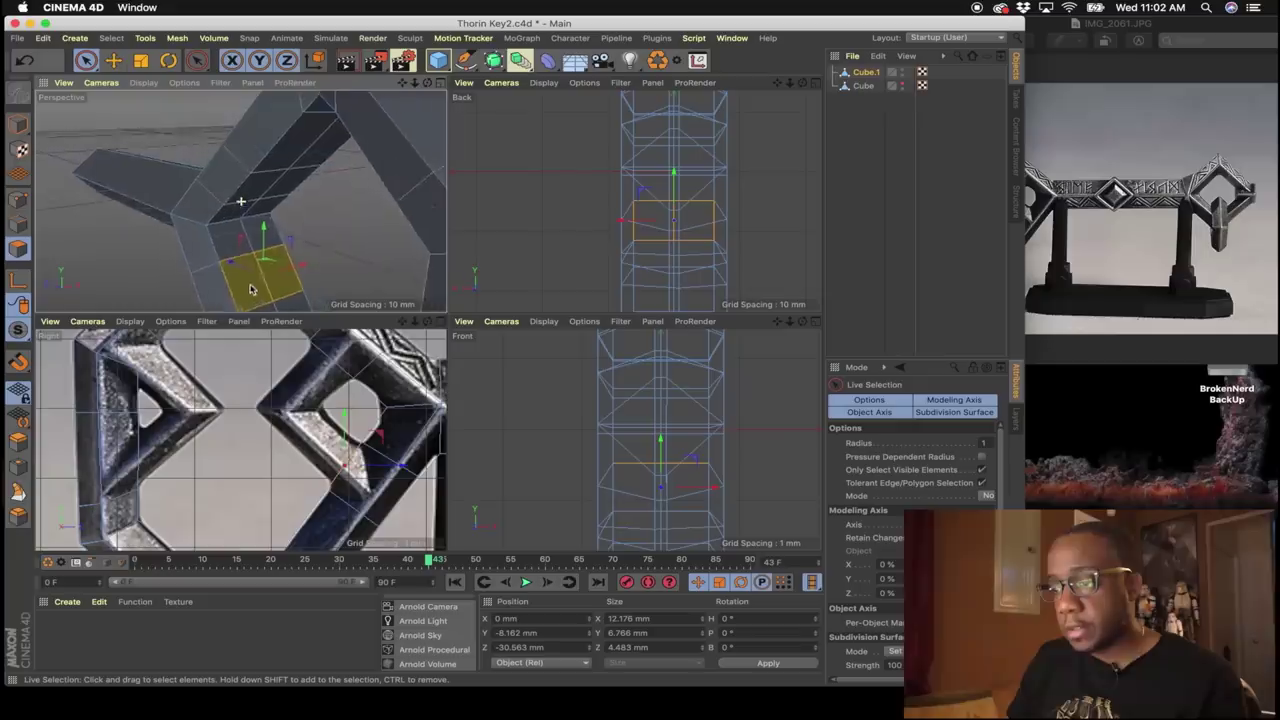
{"action": "scroll", "coordinate": [256, 194], "scroll_direction": "down", "scroll_amount": 3}
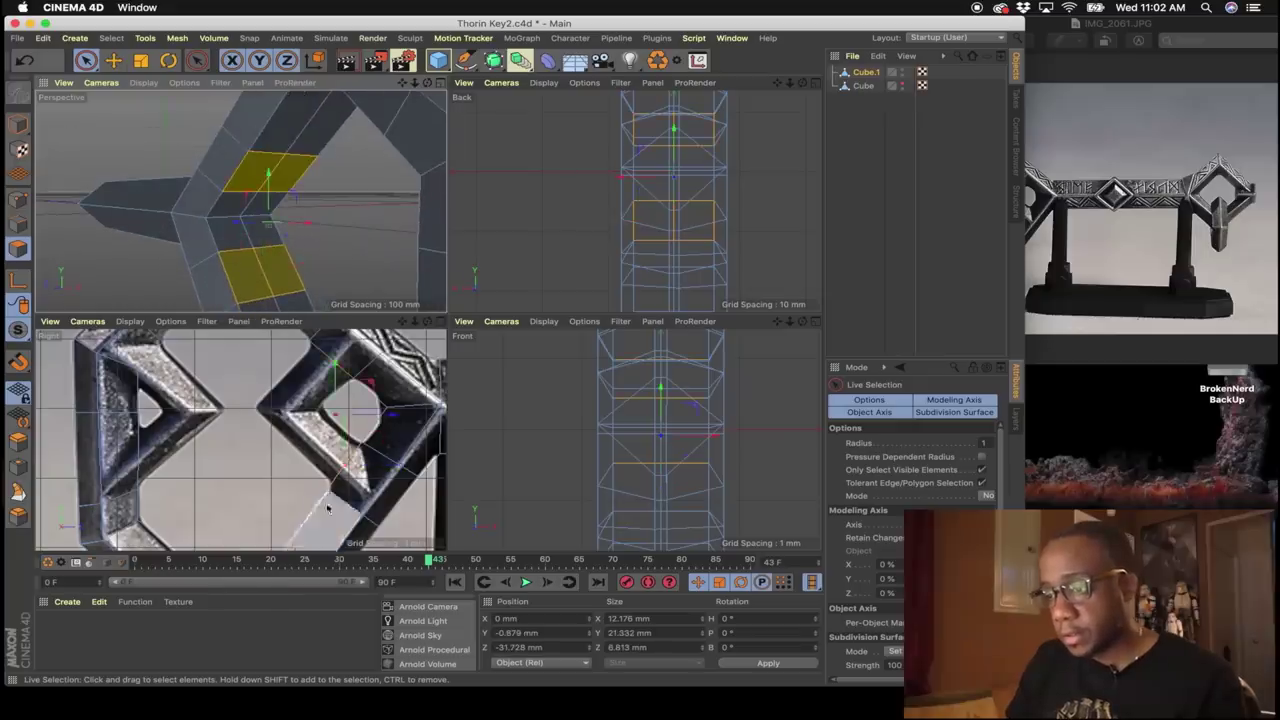
{"action": "right_click", "coordinate": [258, 462]}
{"action": "left_click", "coordinate": [290, 405]}
{"action": "left_click_drag", "start_coordinate": [285, 428], "coordinate": [360, 415]}
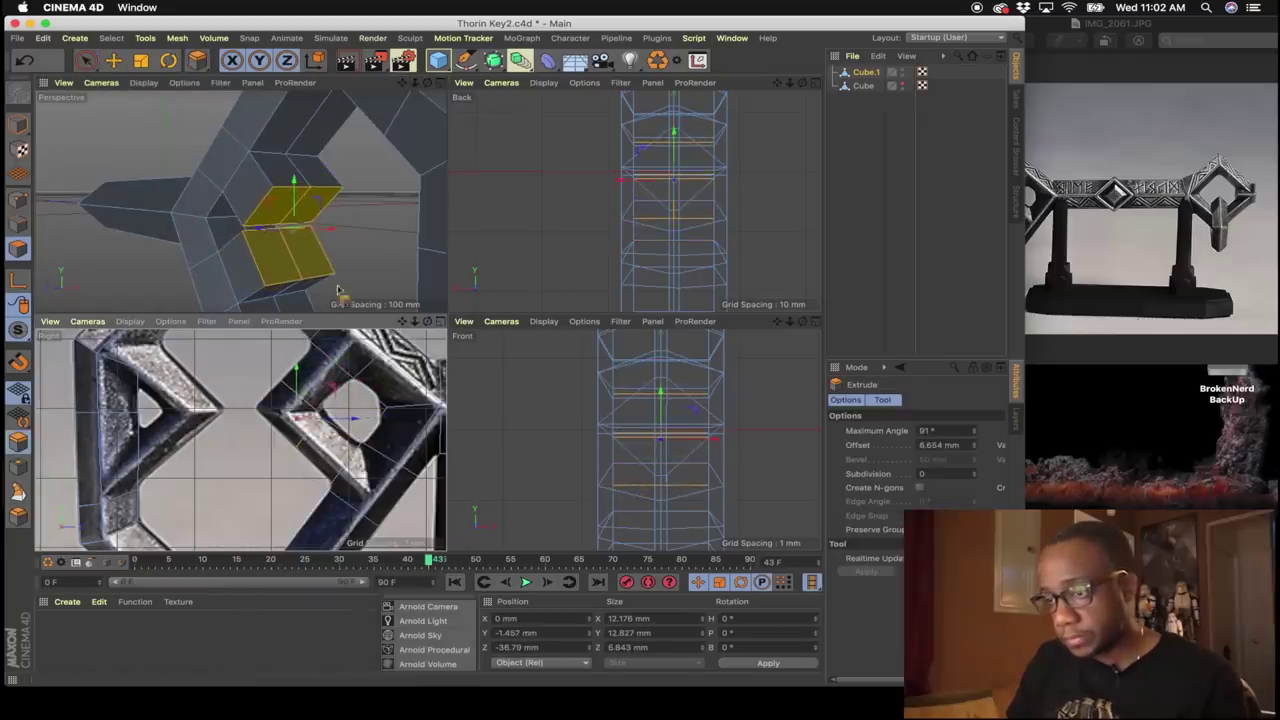
Delete the end faces of both extrusions and weld the facing corner points on one side.
{"action": "middle_click", "coordinate": [271, 251]}
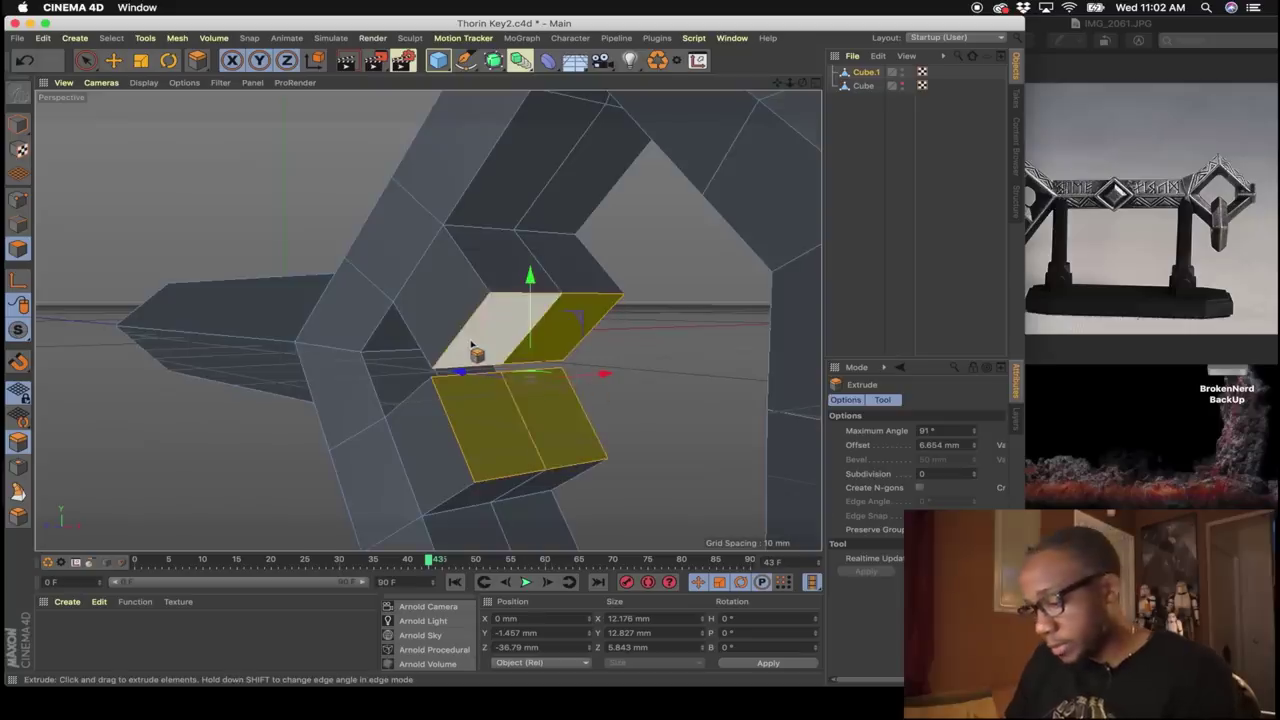
{"action": "key", "text": "Delete"}
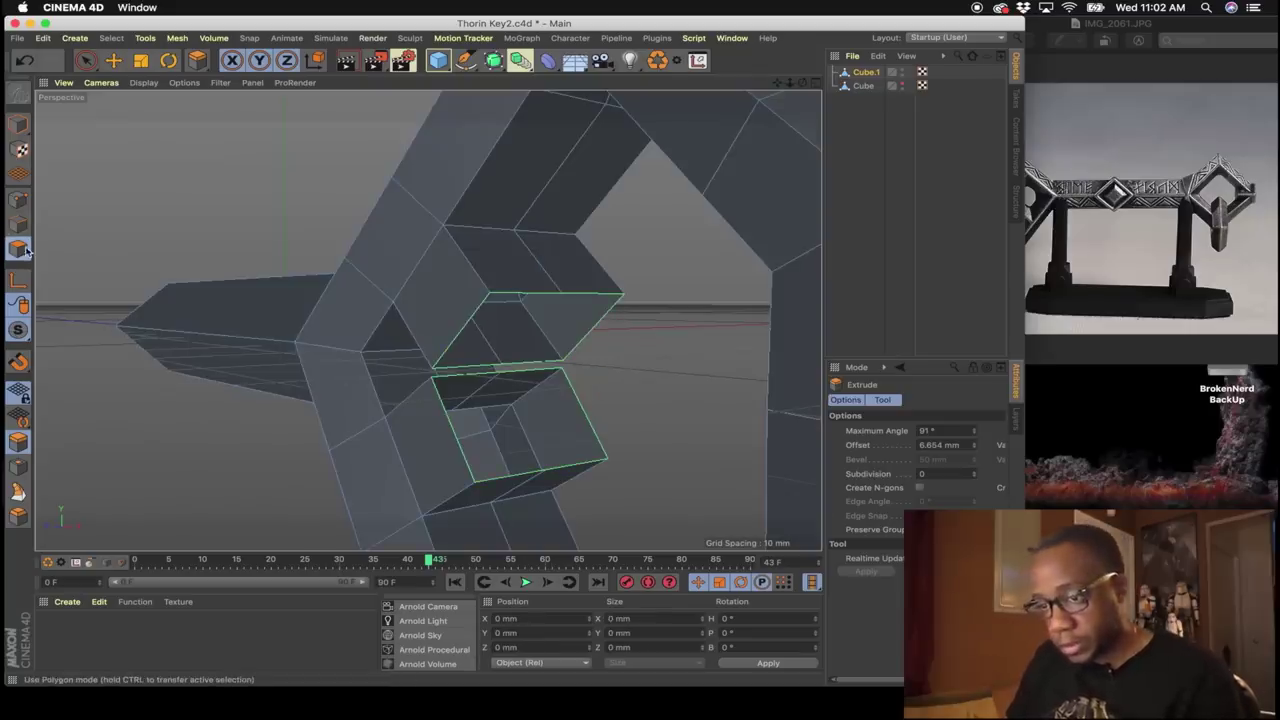
{"action": "left_click", "coordinate": [18, 226]}
{"action": "scroll", "coordinate": [440, 375], "scroll_direction": "up", "scroll_amount": 6}
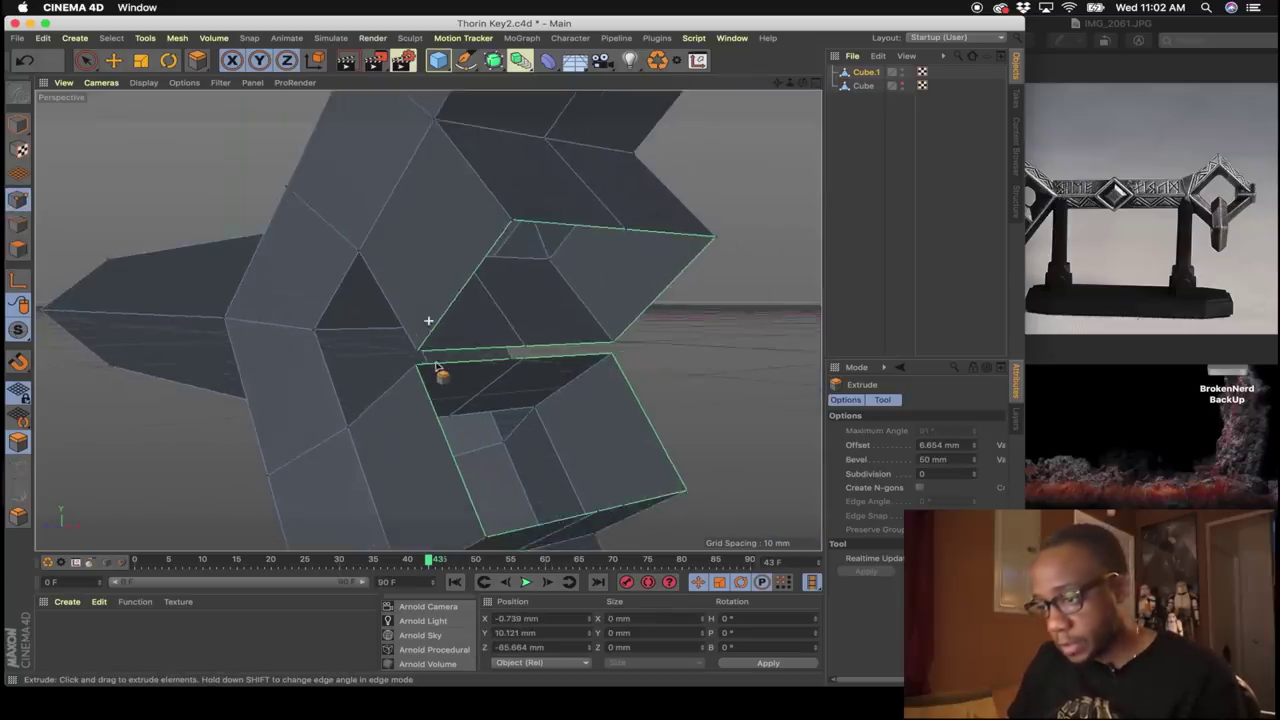
{"action": "key", "text": "space"}
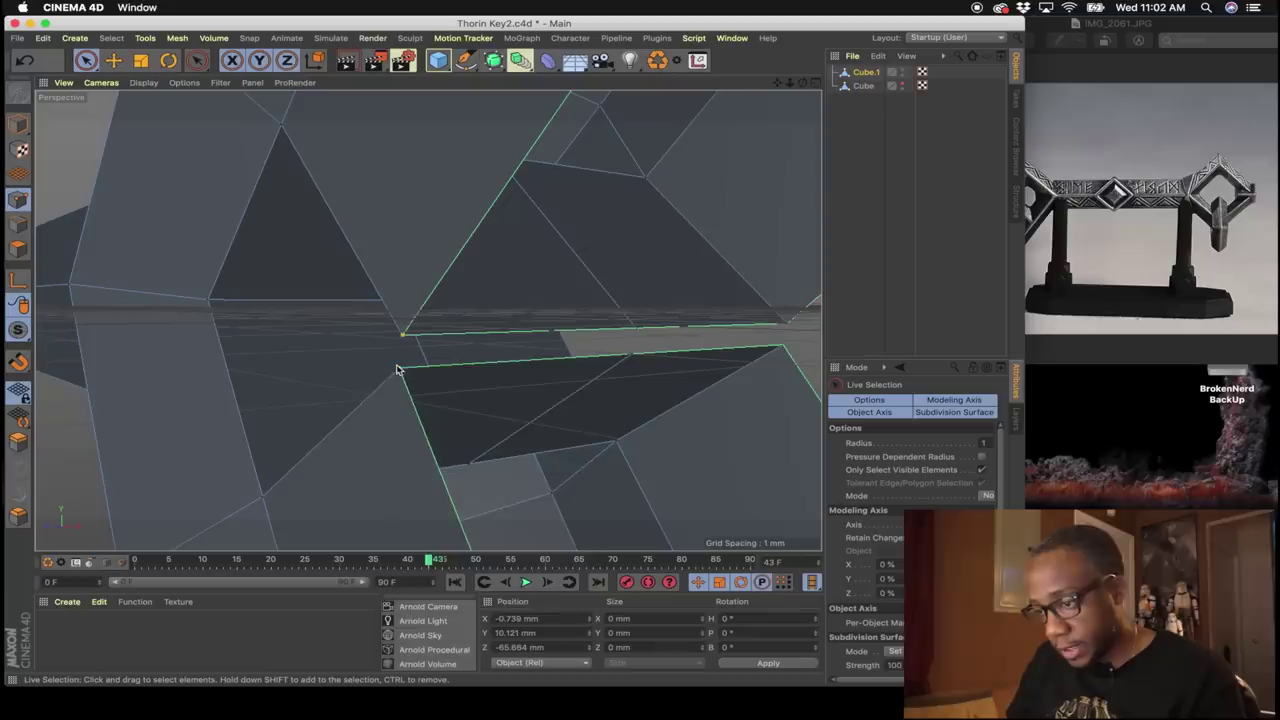
{"action": "left_click", "coordinate": [398, 370], "text": "shift"}
{"action": "right_click", "coordinate": [398, 371]}
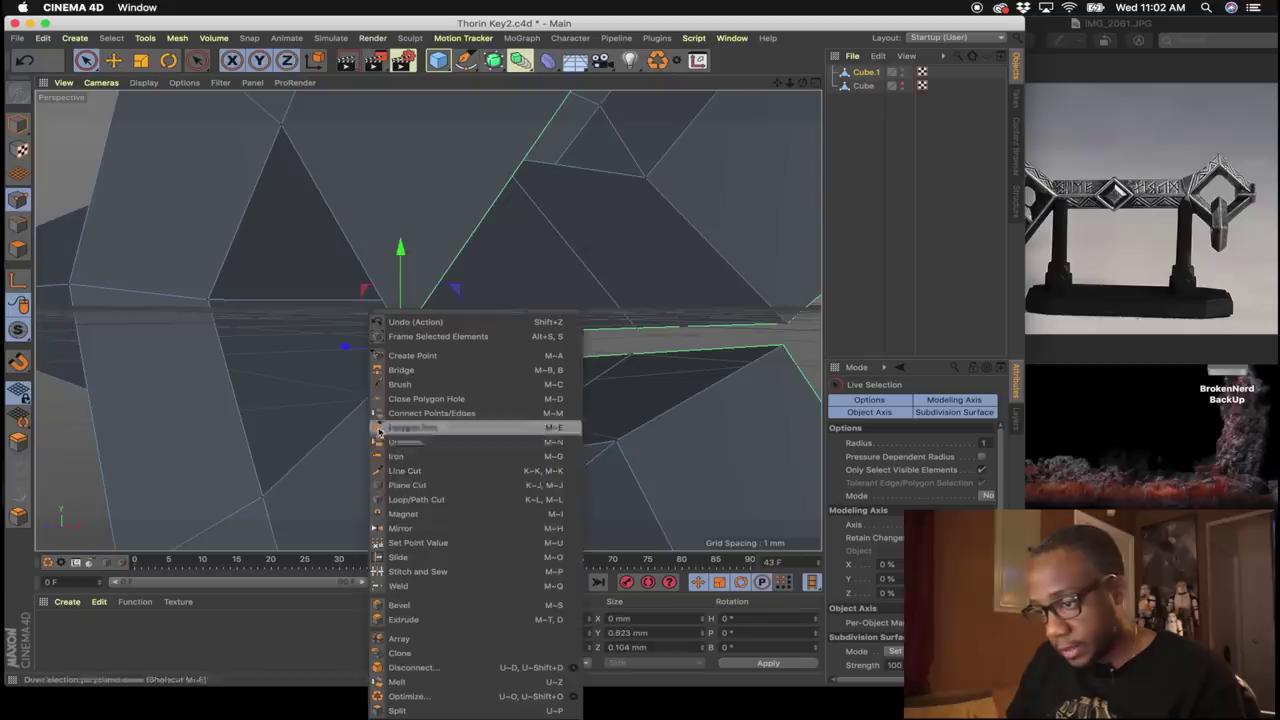
{"action": "left_click", "coordinate": [400, 586]}
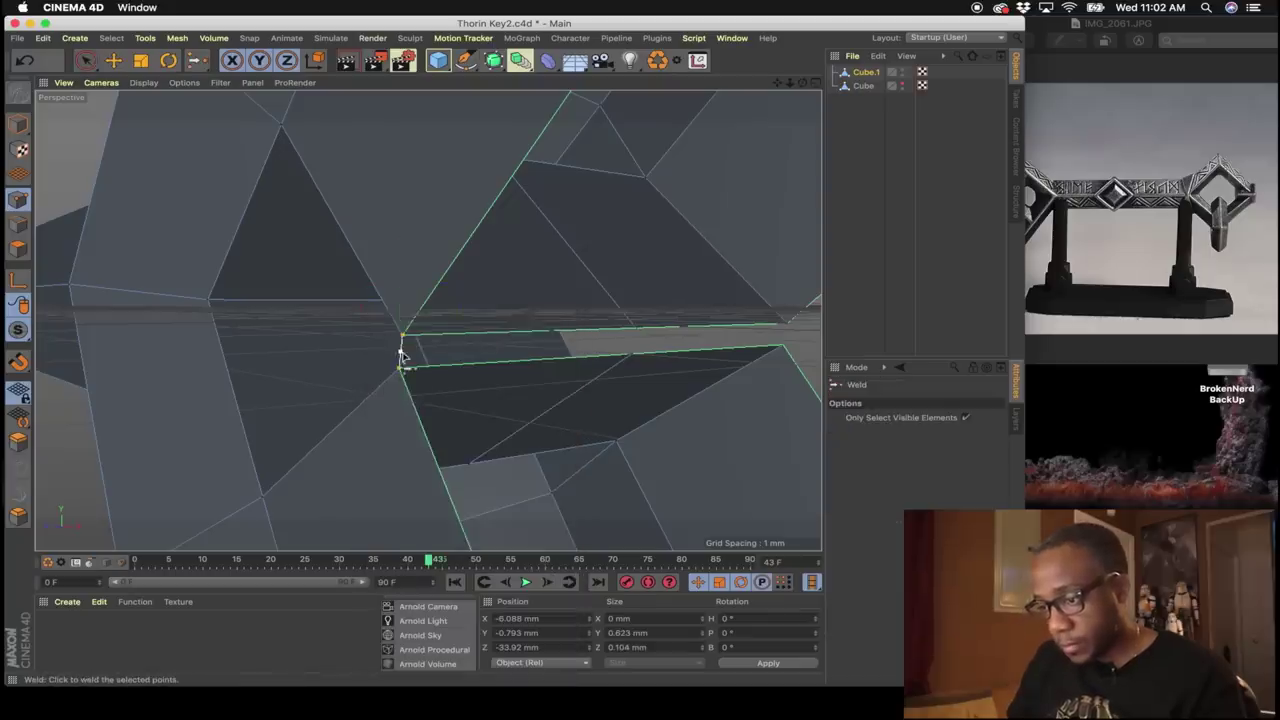
{"action": "left_click", "coordinate": [400, 352]}
Weld the pair of middle points where the open edges of the two extrusions face each other.
{"action": "left_click_drag", "start_coordinate": [448, 371], "coordinate": [484, 338], "text": "alt"}
{"action": "key", "text": "space"}
{"action": "key", "text": "space"}
{"action": "left_click", "coordinate": [481, 345]}
{"action": "middle_click_drag", "start_coordinate": [606, 338], "coordinate": [522, 334], "text": "alt"}
{"action": "key", "text": "space"}
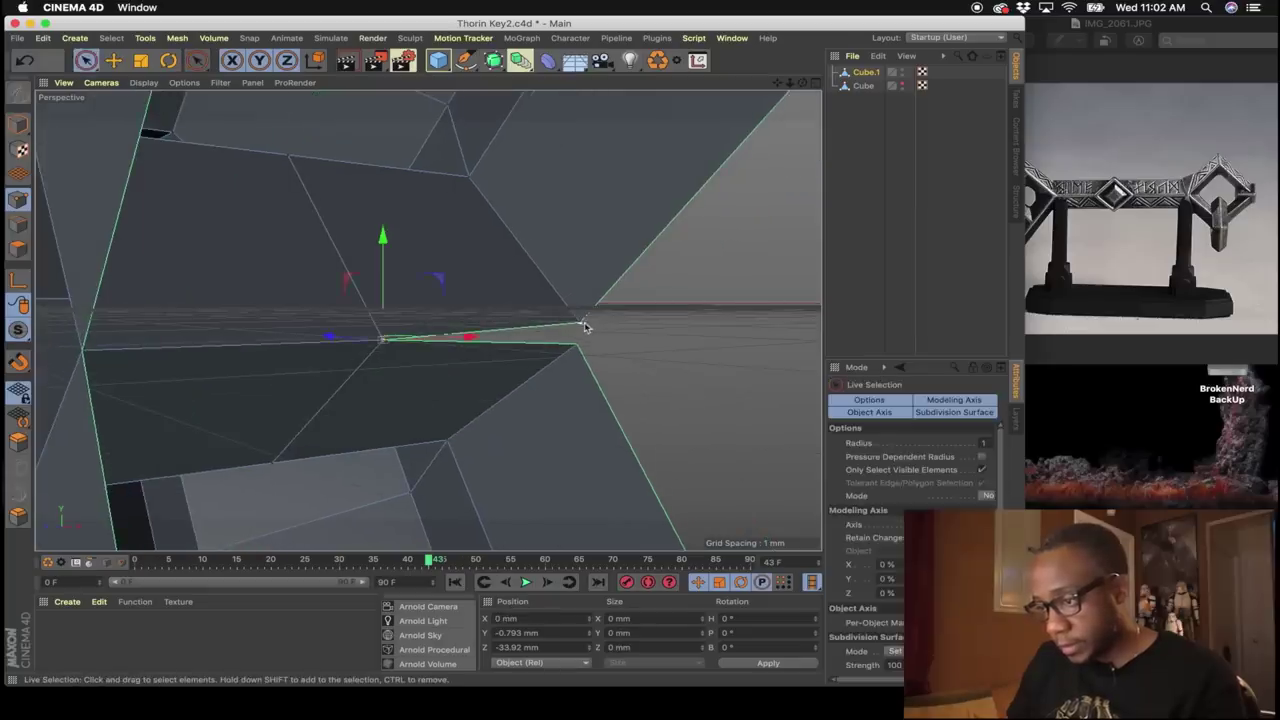
Weld the facing near-side and middle tip point pairs of the two shank-side extrusions.
{"action": "key", "text": "space"}
{"action": "left_click_drag", "start_coordinate": [580, 337], "coordinate": [538, 327], "text": "alt"}
{"action": "key", "text": "space"}
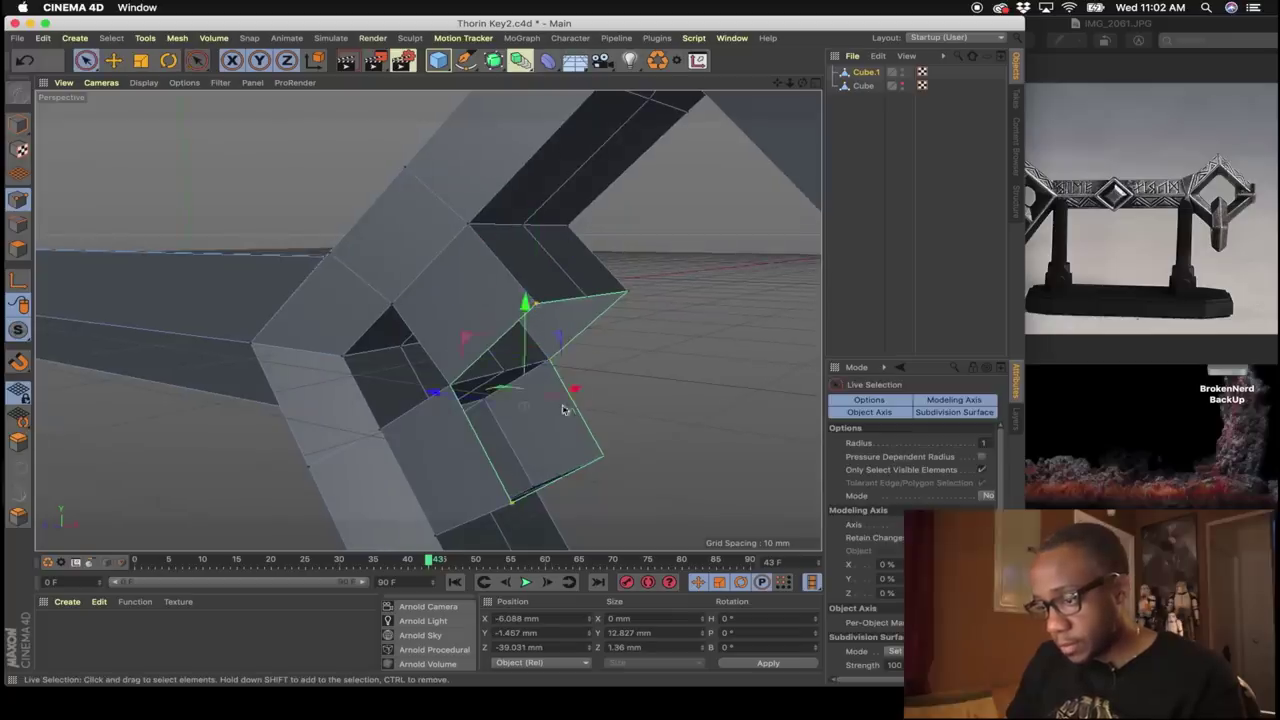
{"action": "key", "text": "space"}
{"action": "left_click", "coordinate": [526, 410]}
{"action": "key", "text": "space"}
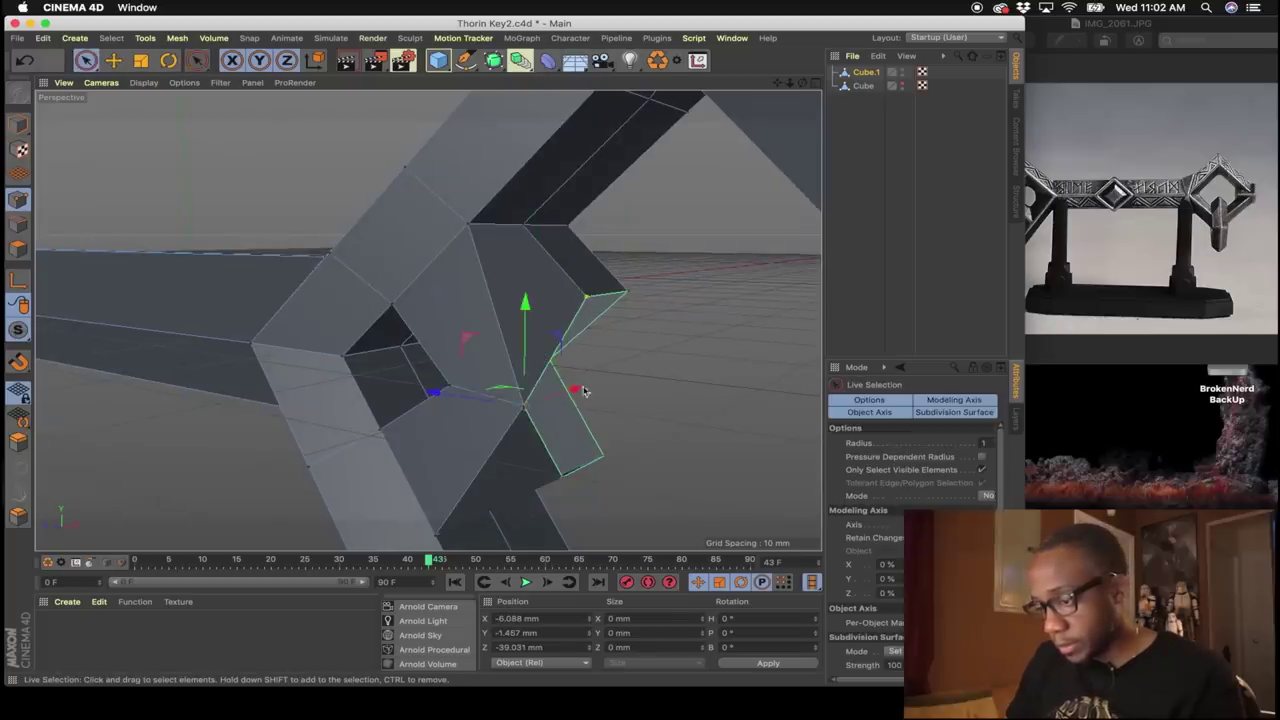
{"action": "key", "text": "space"}
{"action": "left_click", "coordinate": [571, 410]}
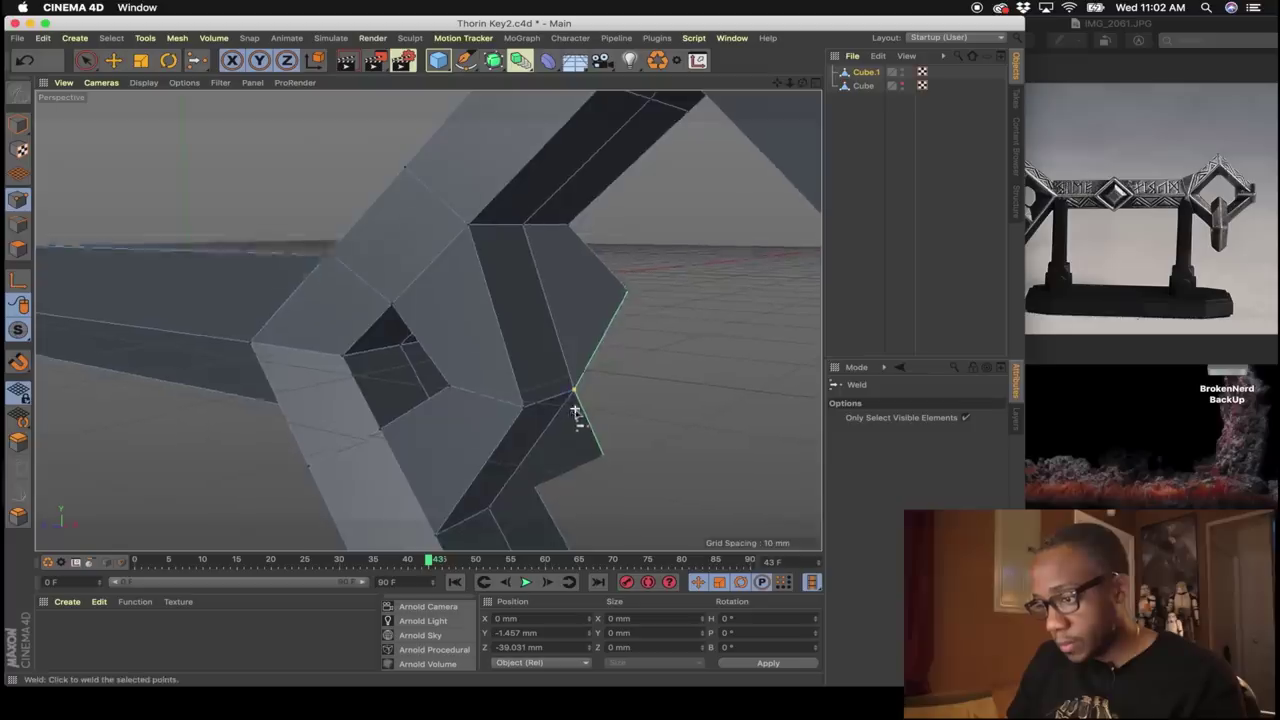
Weld the remaining pair of facing tip points on the far side of the shank-side brace.
{"action": "left_click_drag", "start_coordinate": [571, 410], "coordinate": [663, 320], "text": "alt"}
{"action": "key", "text": "space"}
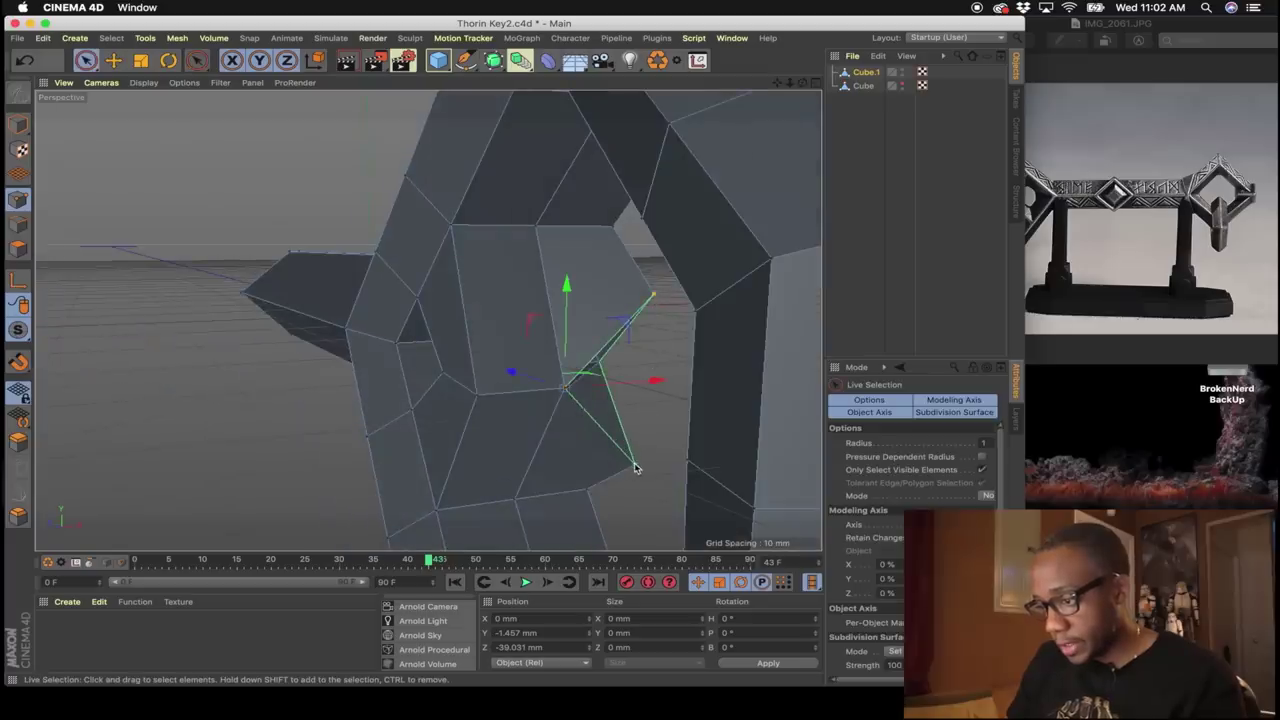
{"action": "key", "text": "space"}
{"action": "left_click", "coordinate": [643, 380]}
Align the shank-side brace's tip and hole corner points to the same height by scaling them flat vertically in the Right view.
{"action": "right_click_drag", "start_coordinate": [643, 380], "coordinate": [597, 406], "text": "alt"}
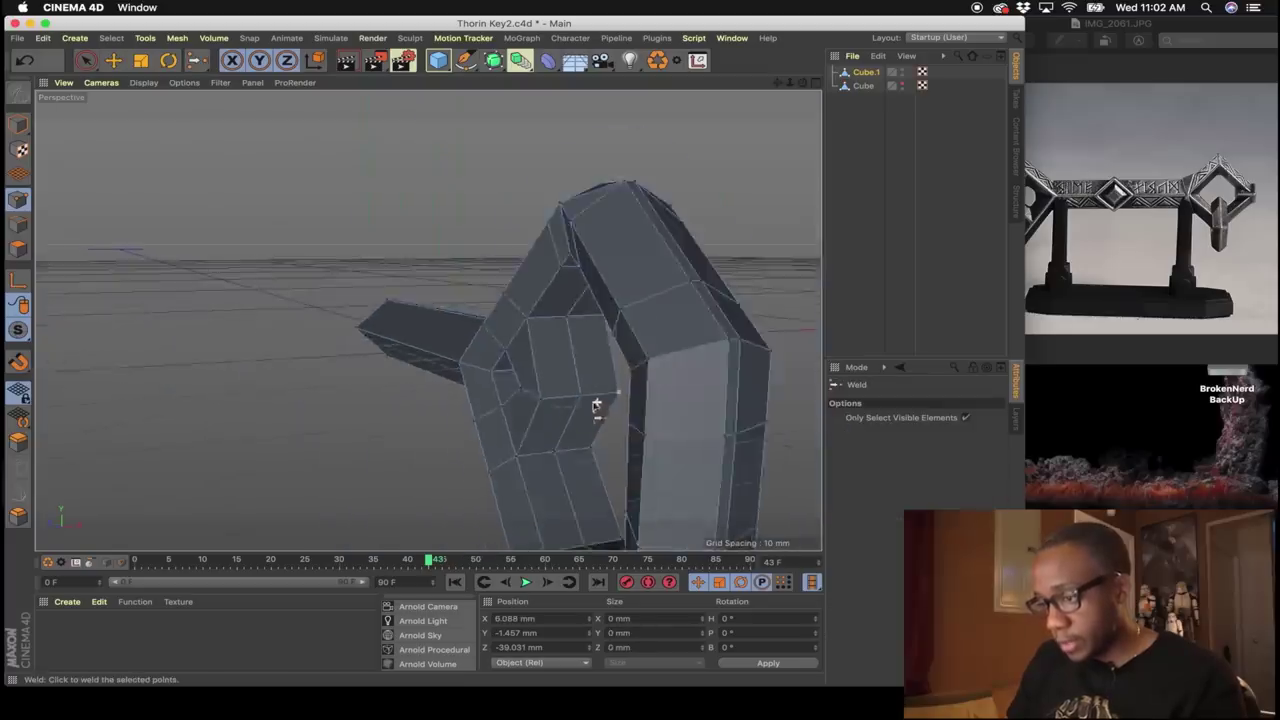
{"action": "left_click_drag", "start_coordinate": [597, 406], "coordinate": [341, 386], "text": "alt"}
{"action": "middle_click", "coordinate": [519, 413]}
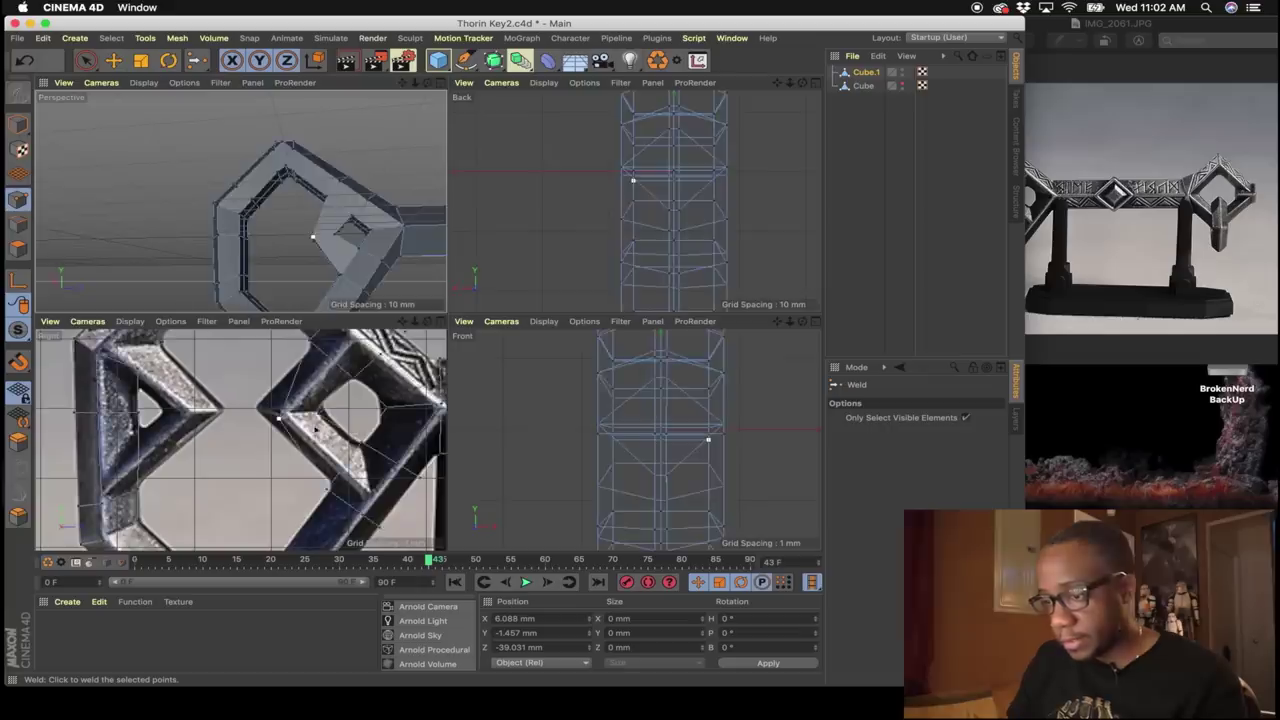
{"action": "middle_click", "coordinate": [300, 436]}
{"action": "middle_click_drag", "start_coordinate": [488, 386], "coordinate": [454, 404], "text": "alt"}
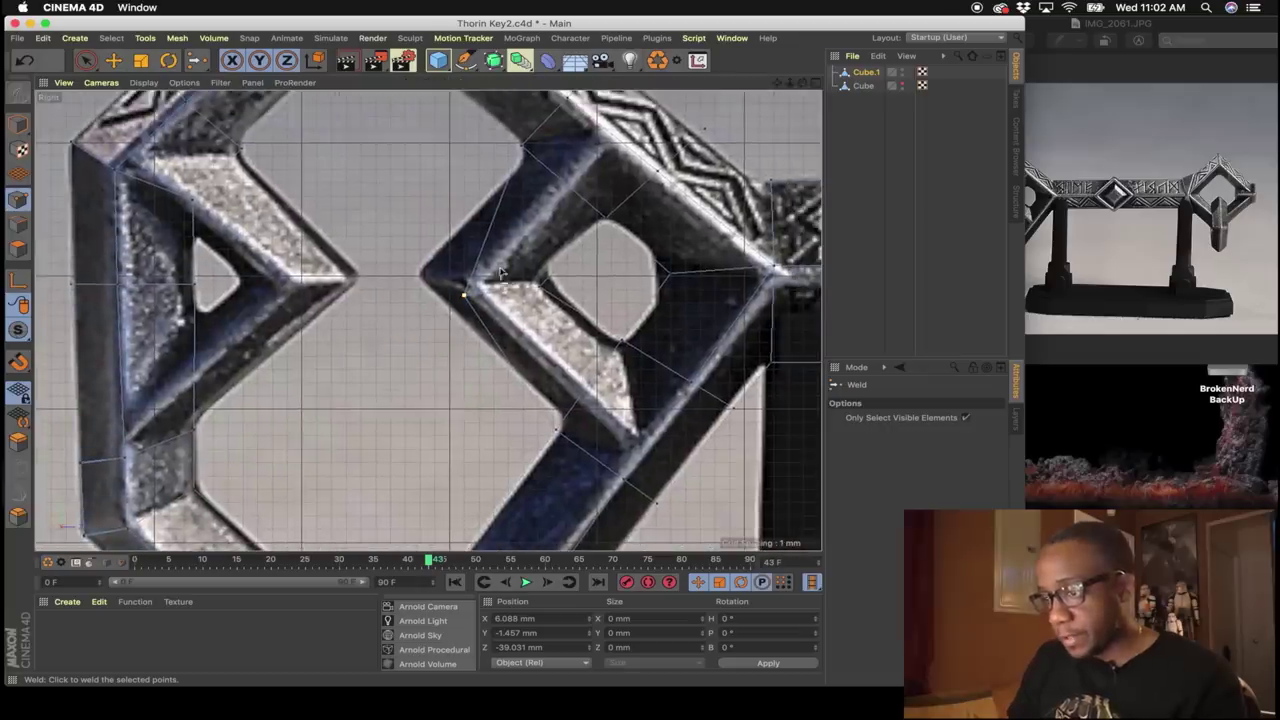
{"action": "left_click_drag", "start_coordinate": [87, 68], "coordinate": [130, 114]}
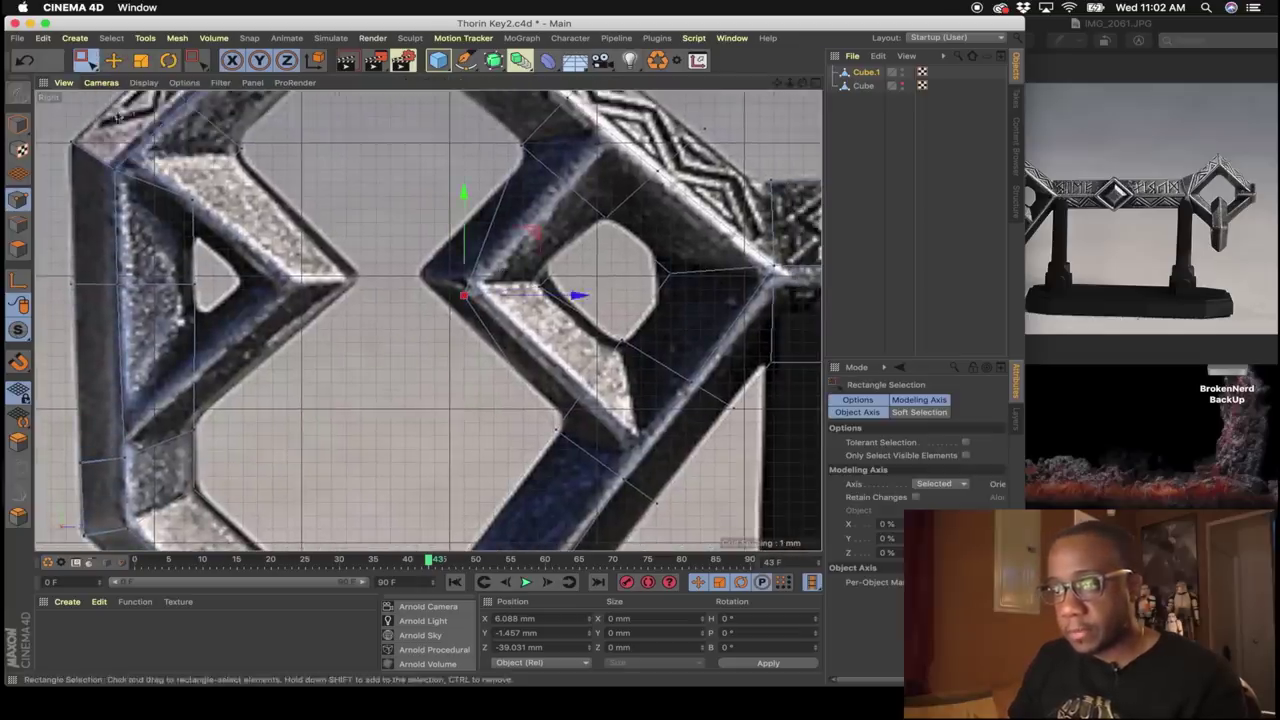
{"action": "left_click_drag", "start_coordinate": [444, 268], "coordinate": [600, 318]}
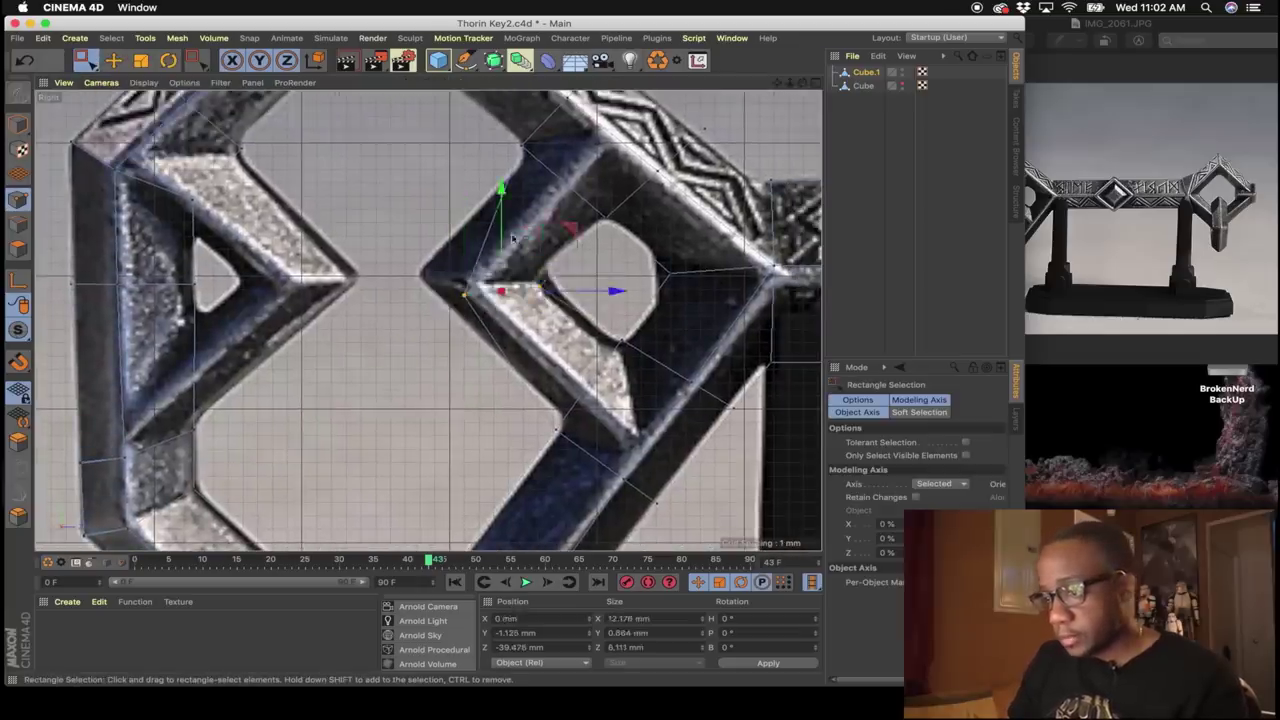
{"action": "key", "text": "t"}
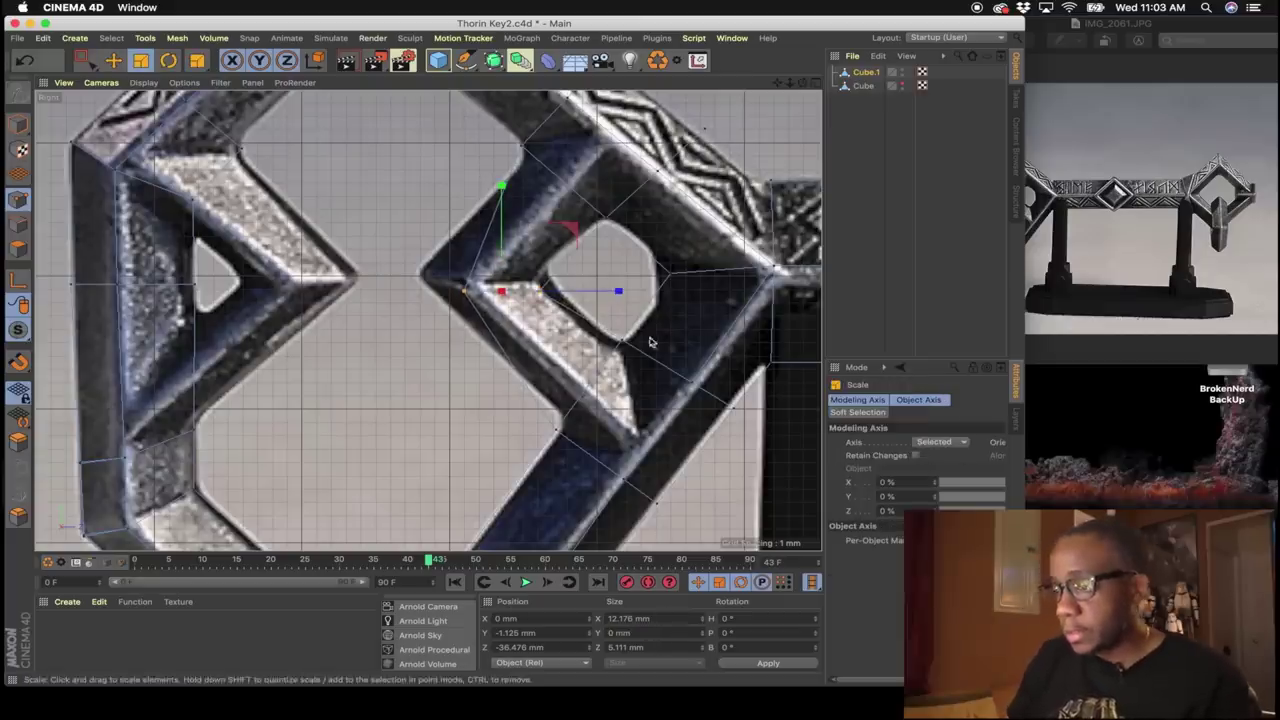
Move the leveled point row onto the reference brace's tip, at about Y 0.47 mm and Z -39.5 mm.
{"action": "middle_click_drag", "start_coordinate": [578, 295], "coordinate": [589, 283], "text": "alt"}
{"action": "scroll", "coordinate": [591, 284], "scroll_direction": "up", "scroll_amount": 2}
{"action": "key", "text": "space"}
{"action": "left_click_drag", "start_coordinate": [618, 276], "coordinate": [567, 272]}
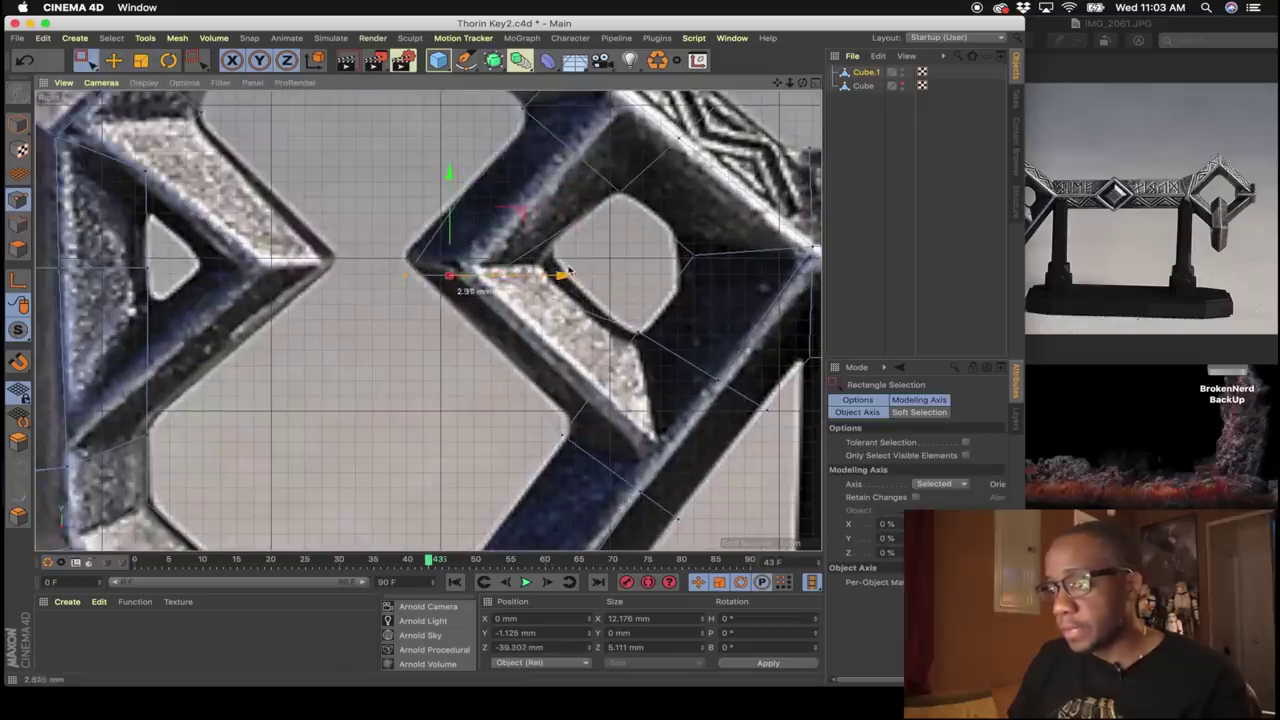
{"action": "left_click_drag", "start_coordinate": [444, 182], "coordinate": [447, 166]}
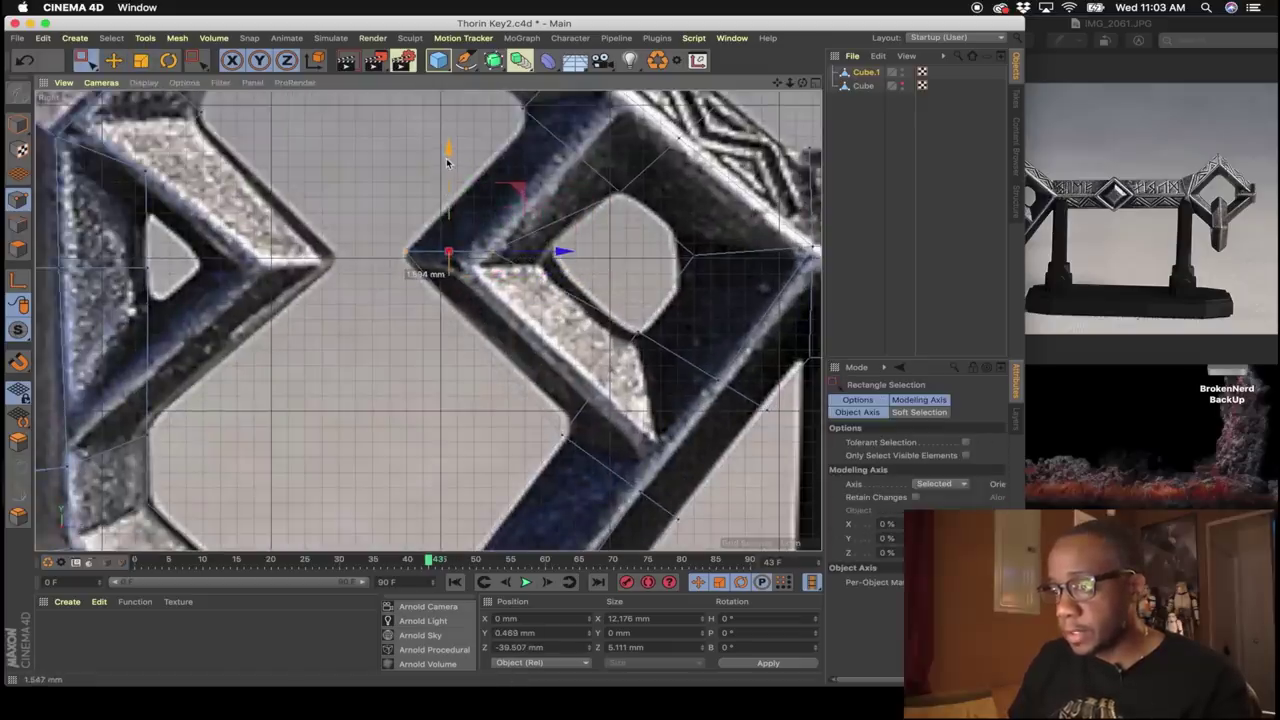
Fit the points where the brace meets the lower and upper arms to the reference, at about Y -10.5 mm and Y 8.6 mm.
{"action": "scroll", "coordinate": [530, 435], "scroll_direction": "down", "scroll_amount": 2}
{"action": "middle_click_drag", "start_coordinate": [521, 421], "coordinate": [515, 384], "text": "alt"}
{"action": "left_click_drag", "start_coordinate": [512, 379], "coordinate": [575, 423]}
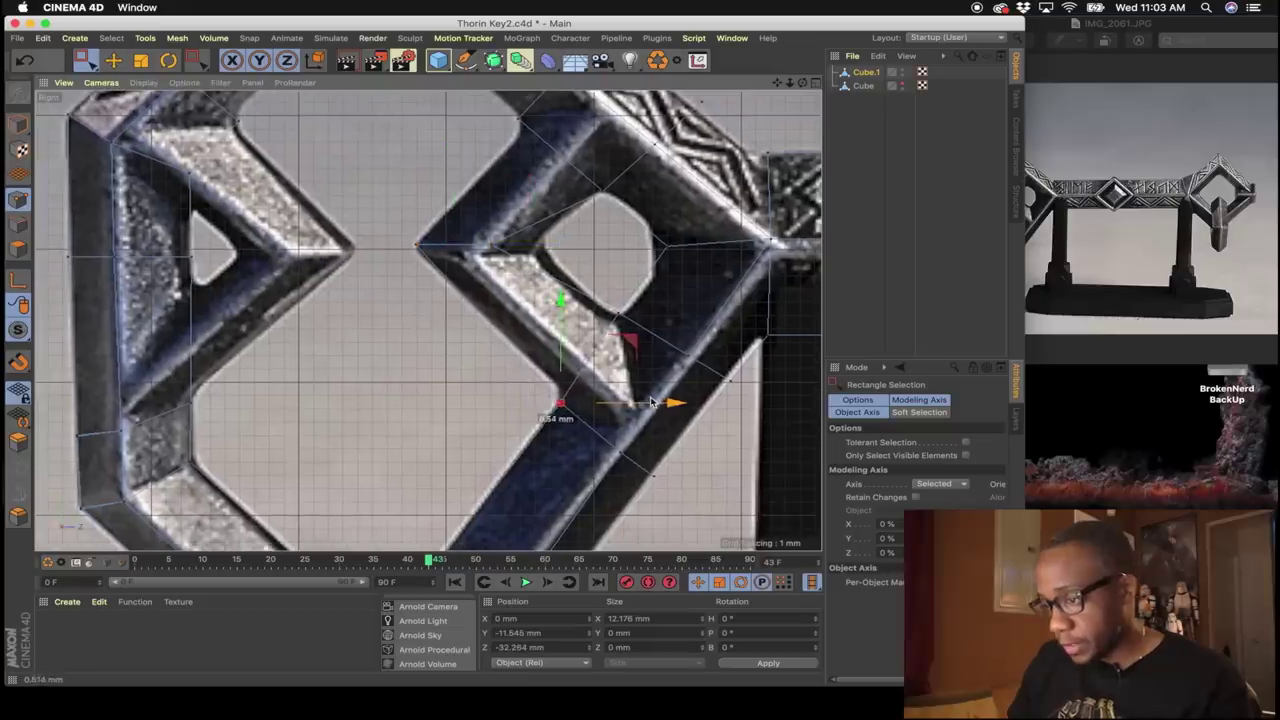
{"action": "left_click_drag", "start_coordinate": [651, 400], "coordinate": [649, 400]}
{"action": "left_click_drag", "start_coordinate": [560, 308], "coordinate": [559, 292]}
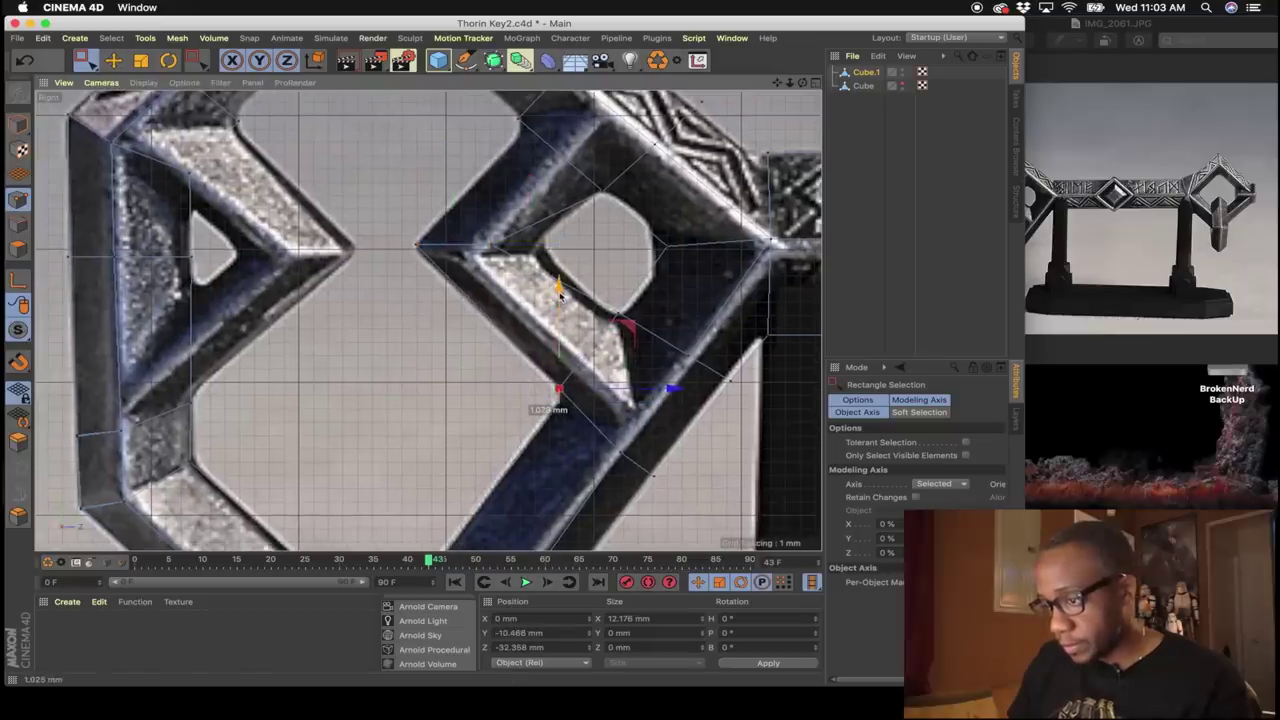
{"action": "middle_click_drag", "start_coordinate": [493, 102], "coordinate": [482, 174], "text": "alt"}
{"action": "left_click_drag", "start_coordinate": [487, 178], "coordinate": [524, 208]}
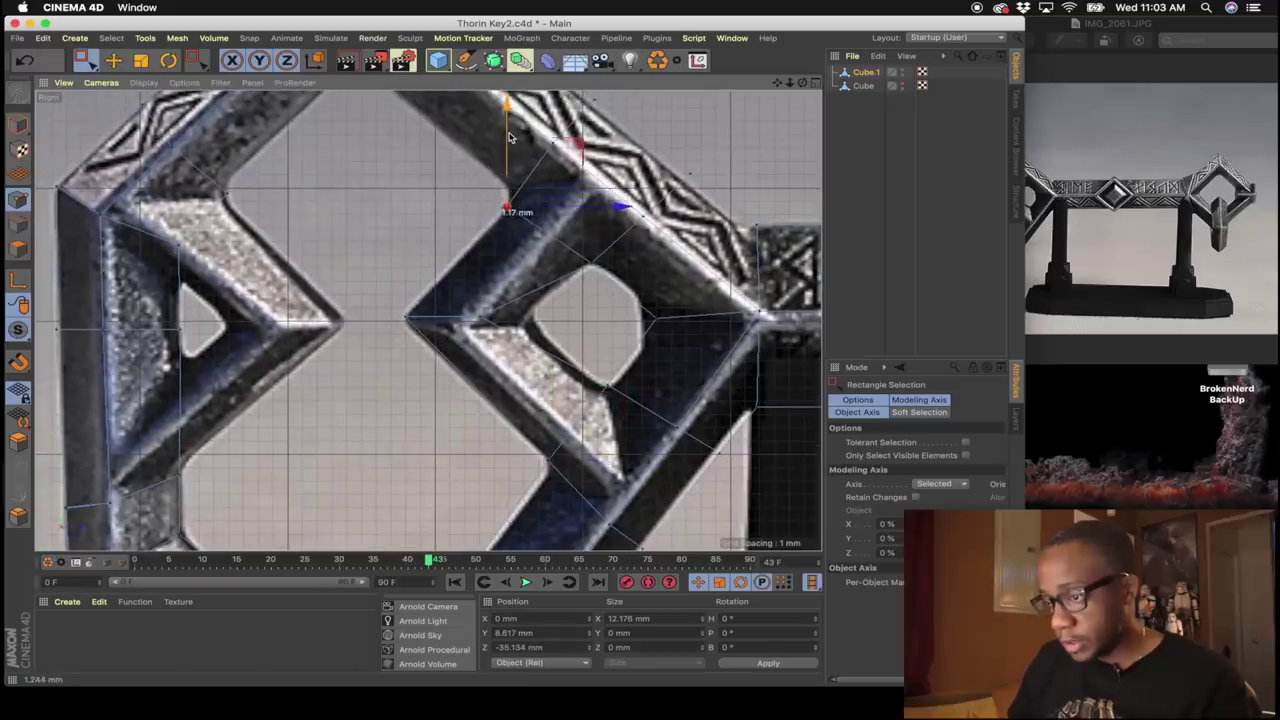
Move the brace's hole corner points onto the reference's opening, at about Y 0.07 mm and Z -34 mm.
{"action": "right_click_drag", "start_coordinate": [519, 245], "coordinate": [504, 308], "text": "alt"}
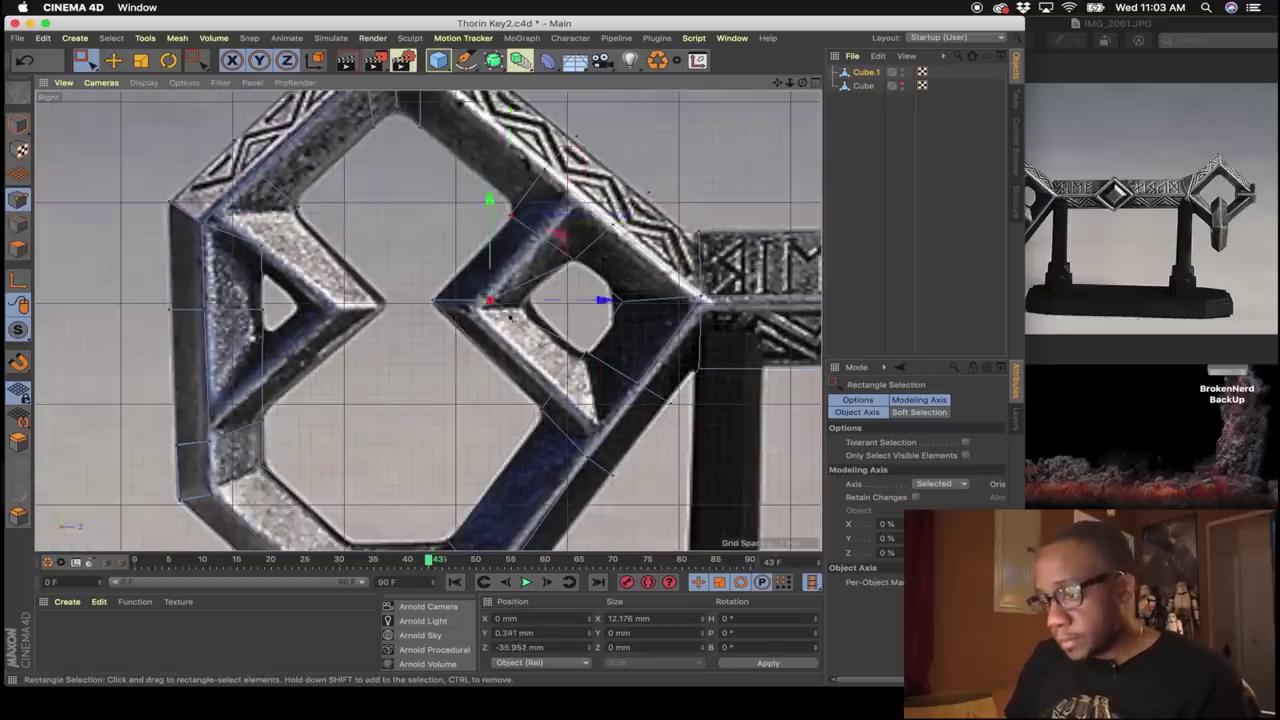
{"action": "scroll", "coordinate": [511, 317], "scroll_direction": "up", "scroll_amount": 4}
{"action": "left_click_drag", "start_coordinate": [466, 176], "coordinate": [466, 187]}
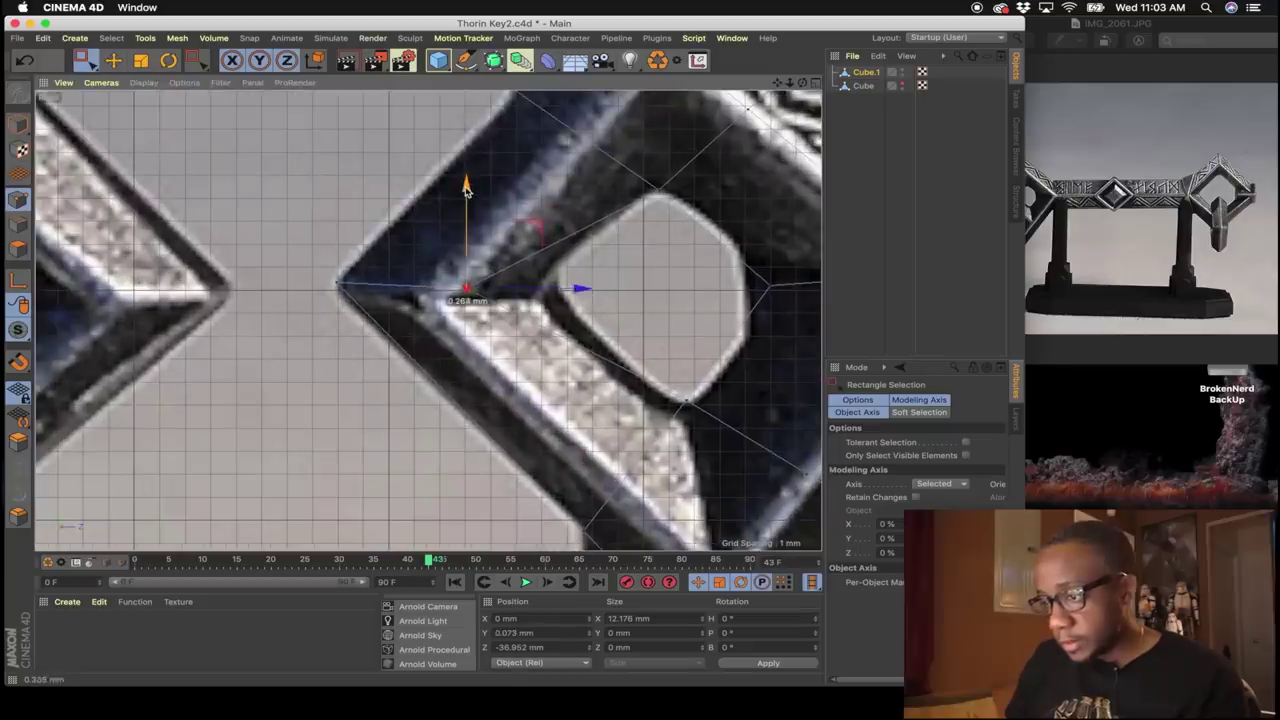
{"action": "mouse_move", "coordinate": [586, 298]}
{"action": "left_mouse_down"}
{"action": "mouse_move", "coordinate": [670, 310]}
{"action": "mouse_move", "coordinate": [590, 280]}
{"action": "left_mouse_up"}
{"action": "scroll", "coordinate": [598, 275], "scroll_direction": "down", "scroll_amount": 5}
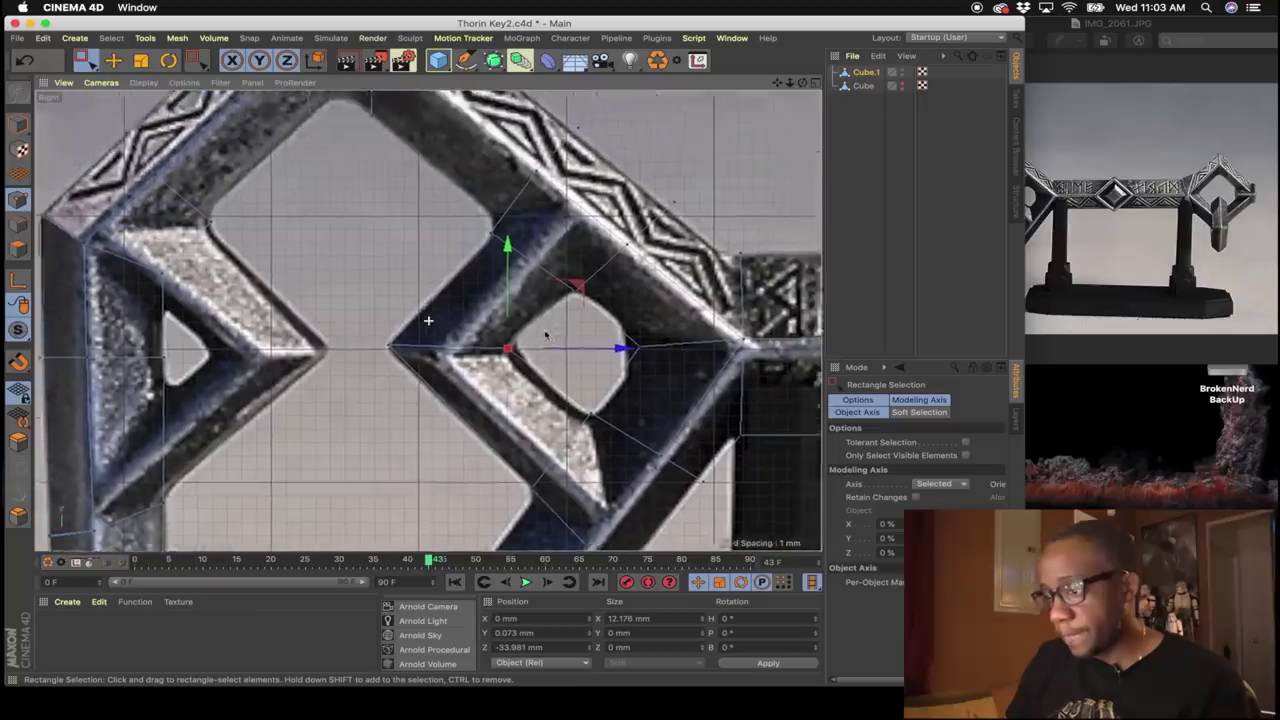
{"action": "scroll", "coordinate": [537, 293], "scroll_direction": "down", "scroll_amount": 3}
{"action": "scroll", "coordinate": [510, 410], "scroll_direction": "down", "scroll_amount": 2}
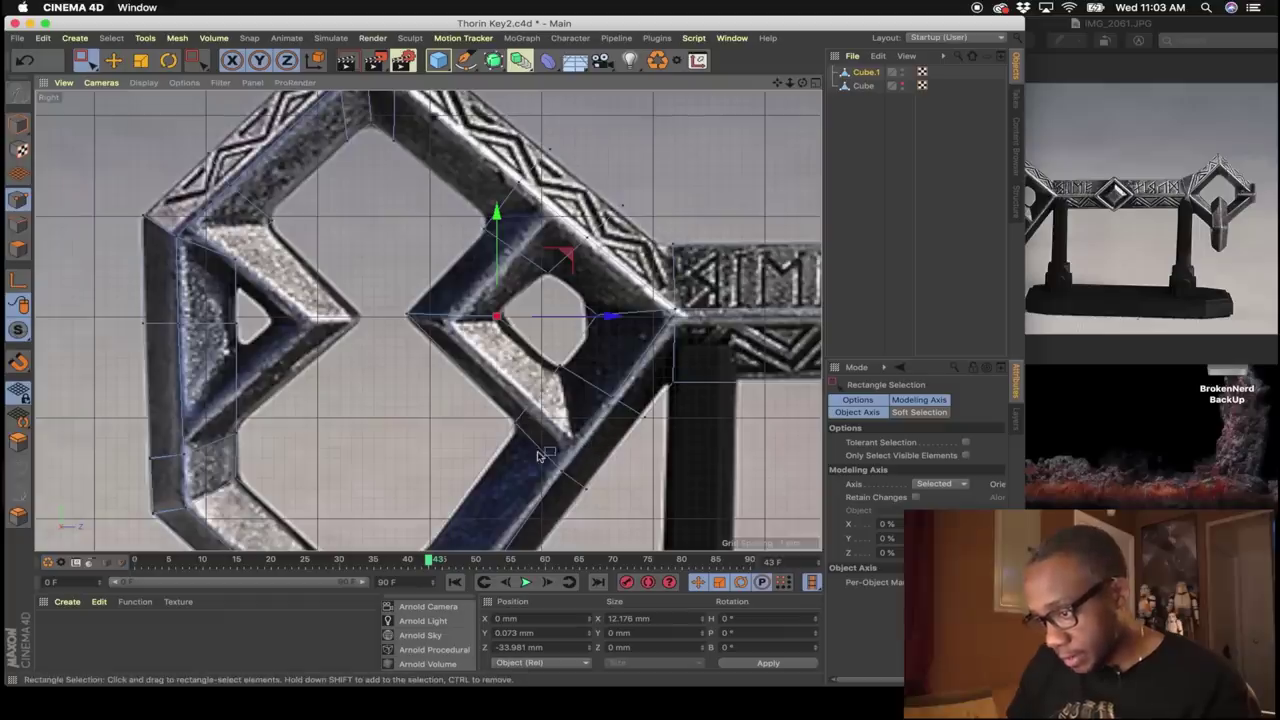
Move the lower arm's ridge points beside the brace onto the reference edge, at about Y -14.7 mm and Z -28 mm.
{"action": "left_click_drag", "start_coordinate": [538, 456], "coordinate": [599, 500]}
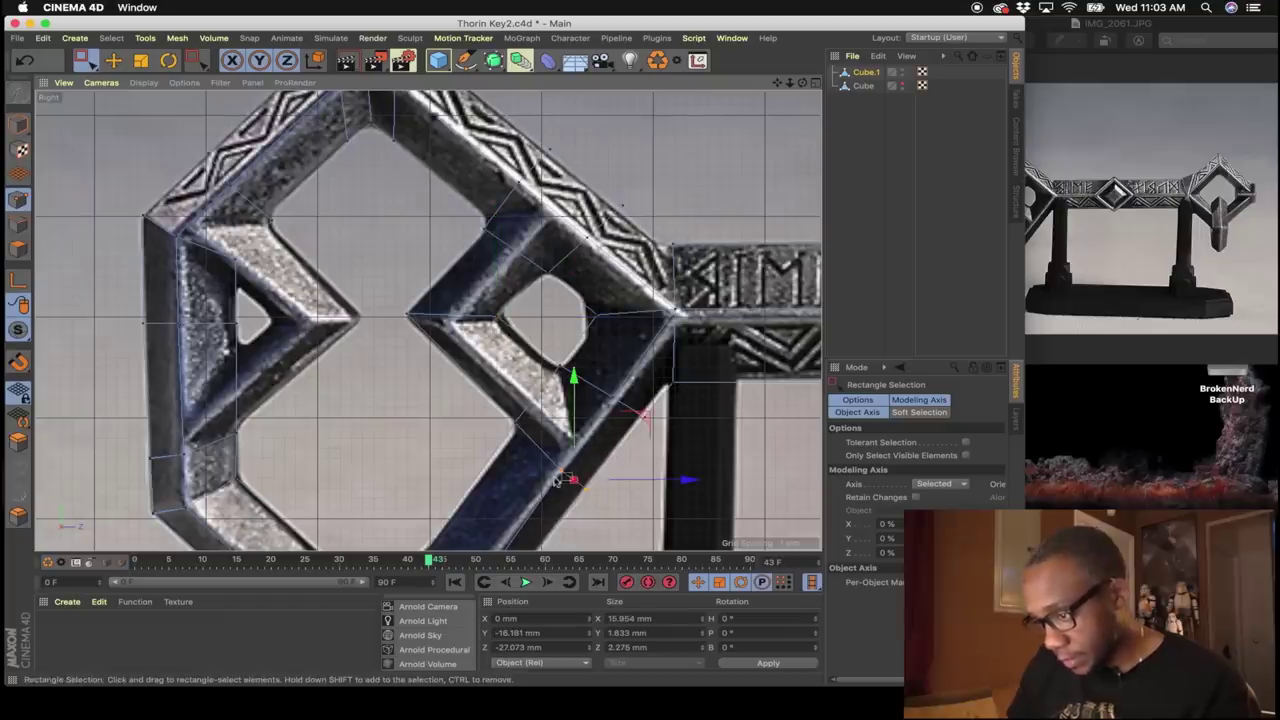
{"action": "scroll", "coordinate": [583, 487], "scroll_direction": "up", "scroll_amount": 5}
{"action": "left_click_drag", "start_coordinate": [550, 381], "coordinate": [550, 377]}
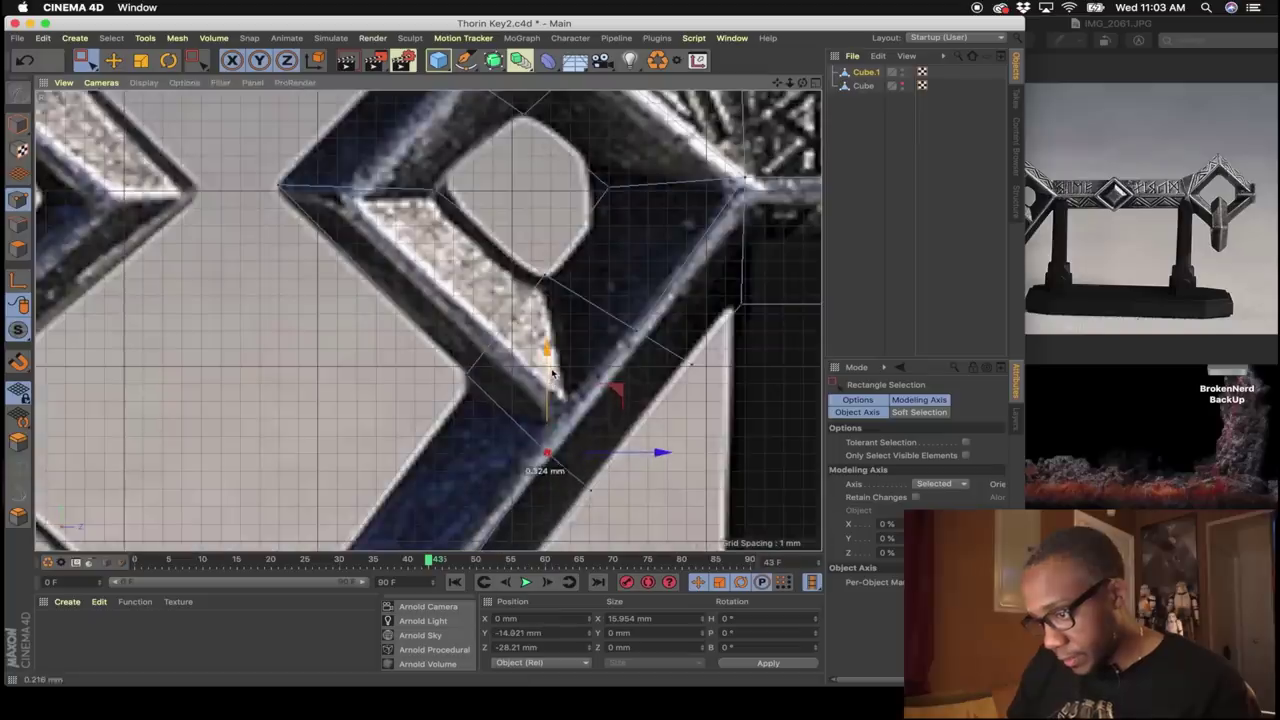
{"action": "left_click_drag", "start_coordinate": [634, 458], "coordinate": [641, 459]}
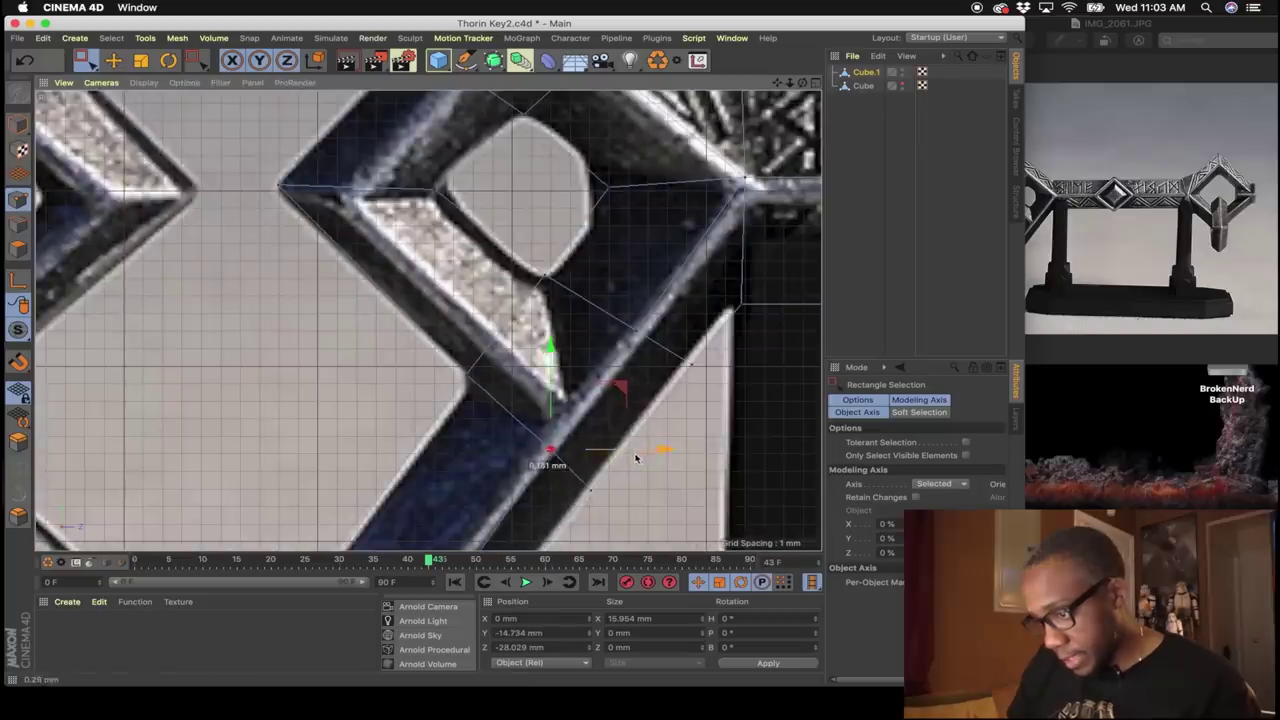
{"action": "scroll", "coordinate": [634, 461], "scroll_direction": "down", "scroll_amount": 3}
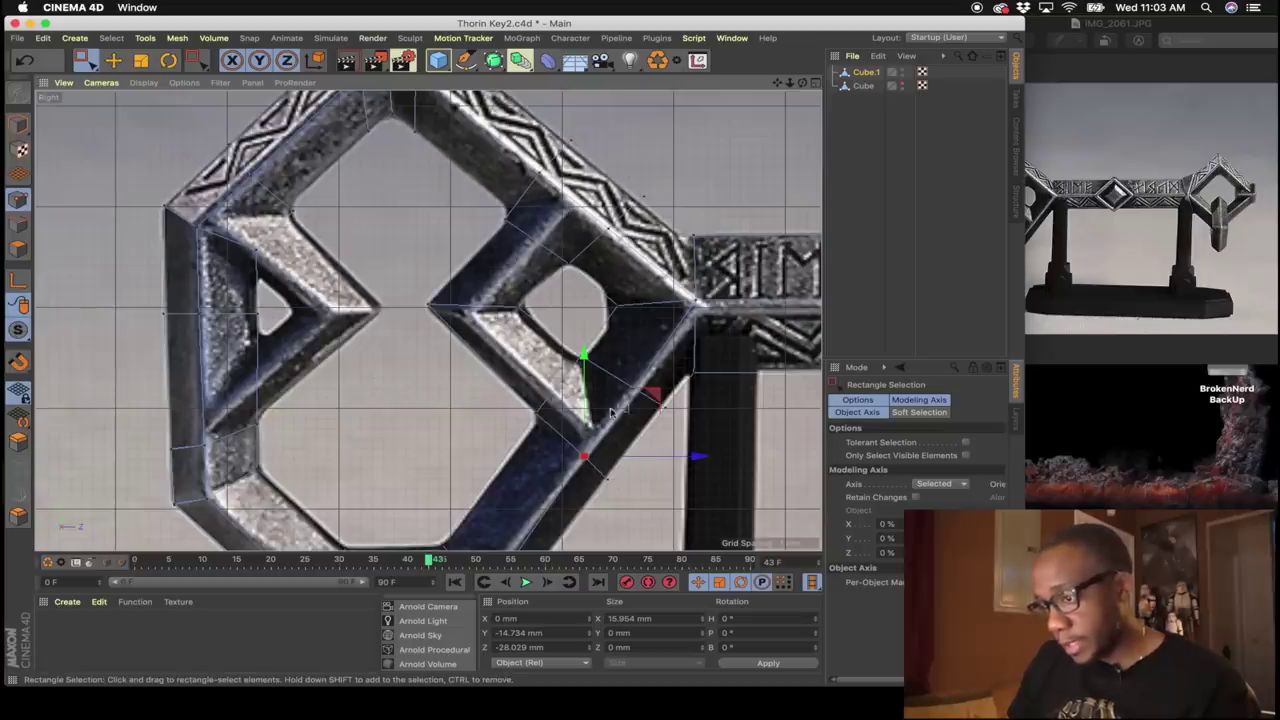
Examine the finished shank-side brace from several angles and compare the bow's shape with the reference.
{"action": "middle_click", "coordinate": [454, 287]}
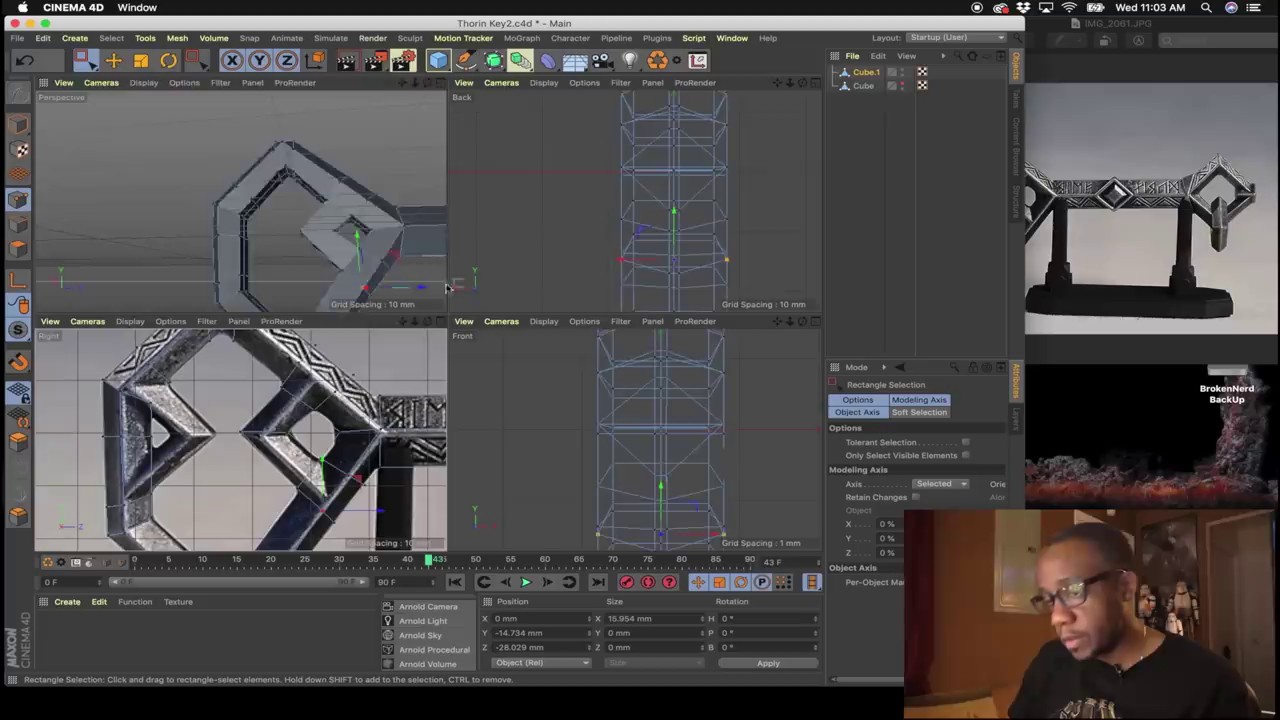
{"action": "left_click_drag", "start_coordinate": [294, 231], "coordinate": [337, 238], "text": "alt"}
{"action": "scroll", "coordinate": [224, 165], "scroll_direction": "up", "scroll_amount": 5}
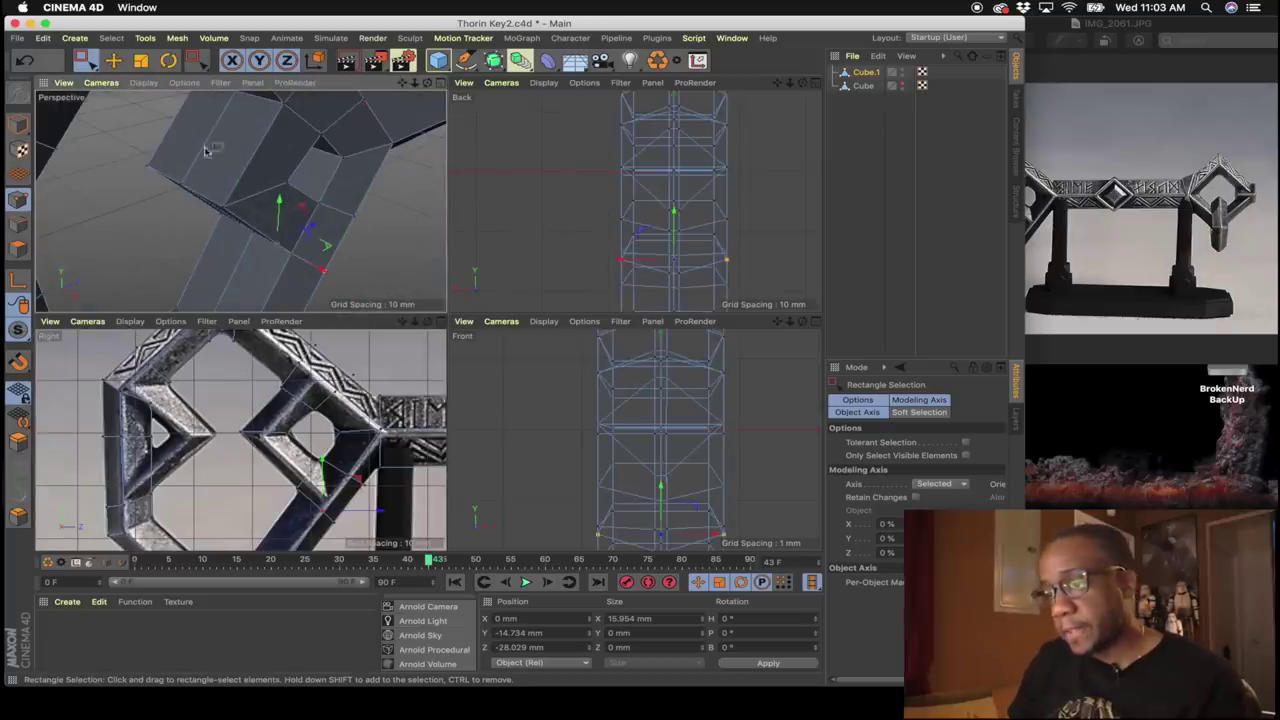
{"action": "middle_click", "coordinate": [350, 414]}
{"action": "scroll", "coordinate": [531, 281], "scroll_direction": "down", "scroll_amount": 3}
{"action": "middle_click", "coordinate": [513, 320]}
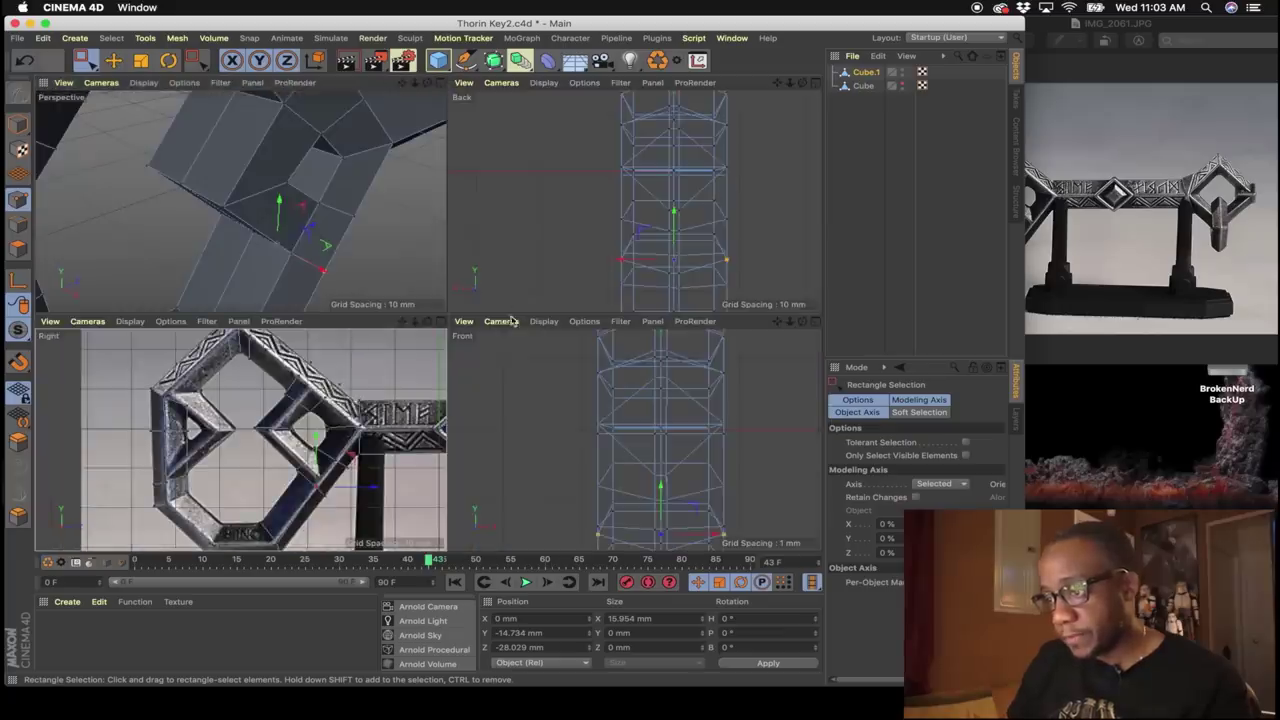
{"action": "middle_click", "coordinate": [286, 222]}
{"action": "left_click_drag", "start_coordinate": [388, 286], "coordinate": [357, 300], "text": "alt"}
{"action": "scroll", "coordinate": [284, 268], "scroll_direction": "down", "scroll_amount": 5}
{"action": "middle_click", "coordinate": [357, 300]}
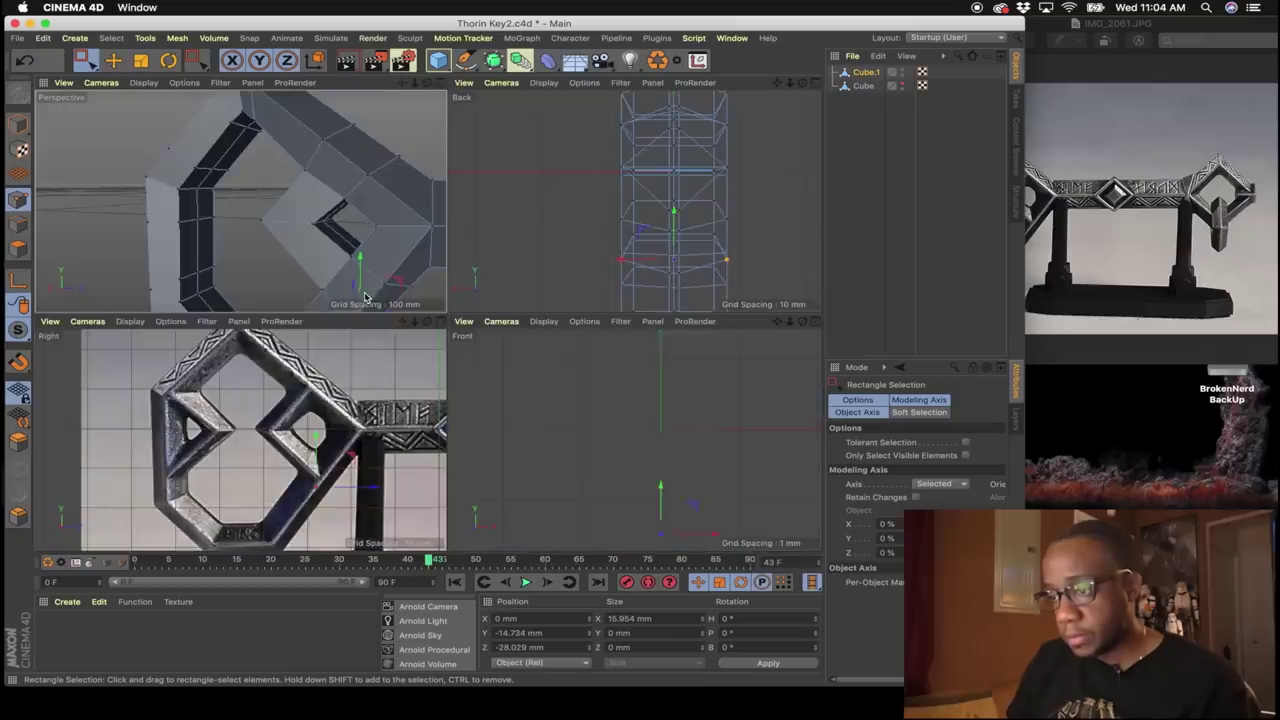
{"action": "middle_click", "coordinate": [238, 427]}
{"action": "scroll", "coordinate": [238, 427], "scroll_direction": "up", "scroll_amount": 4}
{"action": "middle_click", "coordinate": [238, 427]}
Try to cut diagonally across the bow's outer wall with Line Cut, along the reference's lower brace edge.
{"action": "key", "text": "9"}
{"action": "left_click", "coordinate": [17, 248]}
{"action": "scroll", "coordinate": [189, 206], "scroll_direction": "up", "scroll_amount": 5}
{"action": "left_click_drag", "start_coordinate": [150, 150], "coordinate": [195, 145]}
{"action": "right_click", "coordinate": [271, 210]}
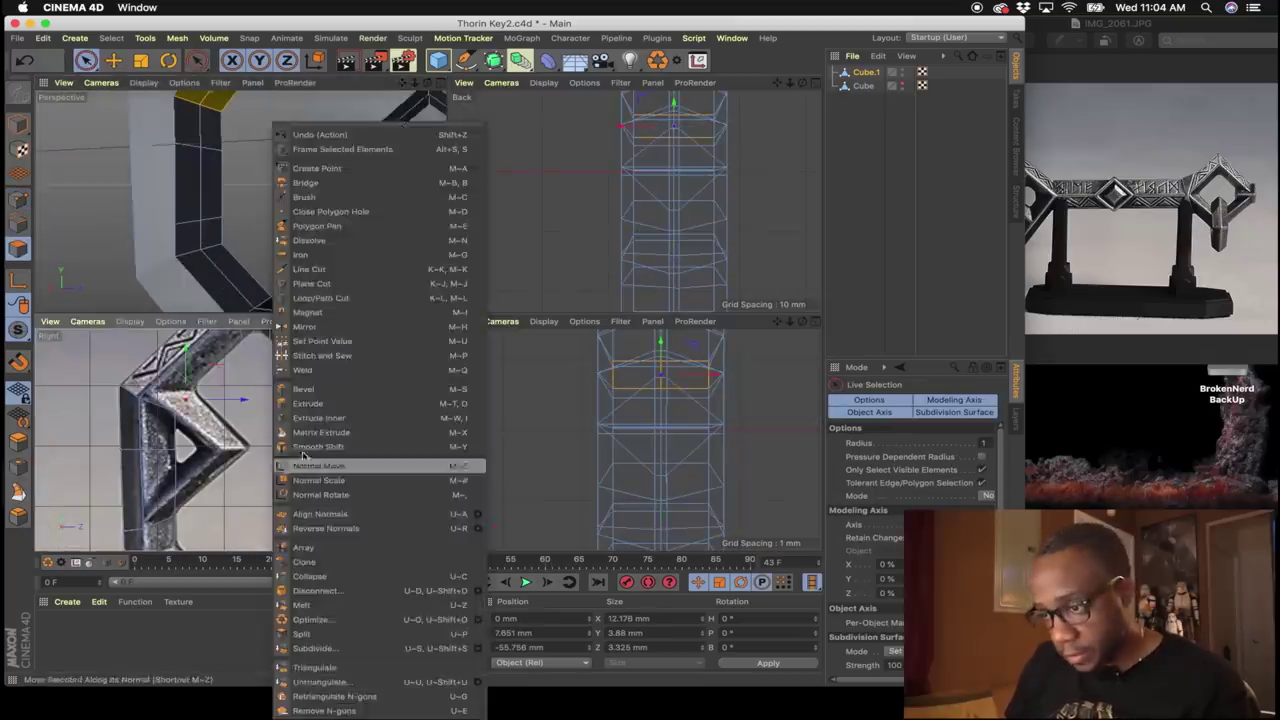
{"action": "left_click", "coordinate": [320, 298]}
{"action": "scroll", "coordinate": [190, 445], "scroll_direction": "up", "scroll_amount": 3}
{"action": "right_click", "coordinate": [177, 430]}
{"action": "left_click", "coordinate": [214, 269]}
{"action": "middle_click", "coordinate": [215, 410]}
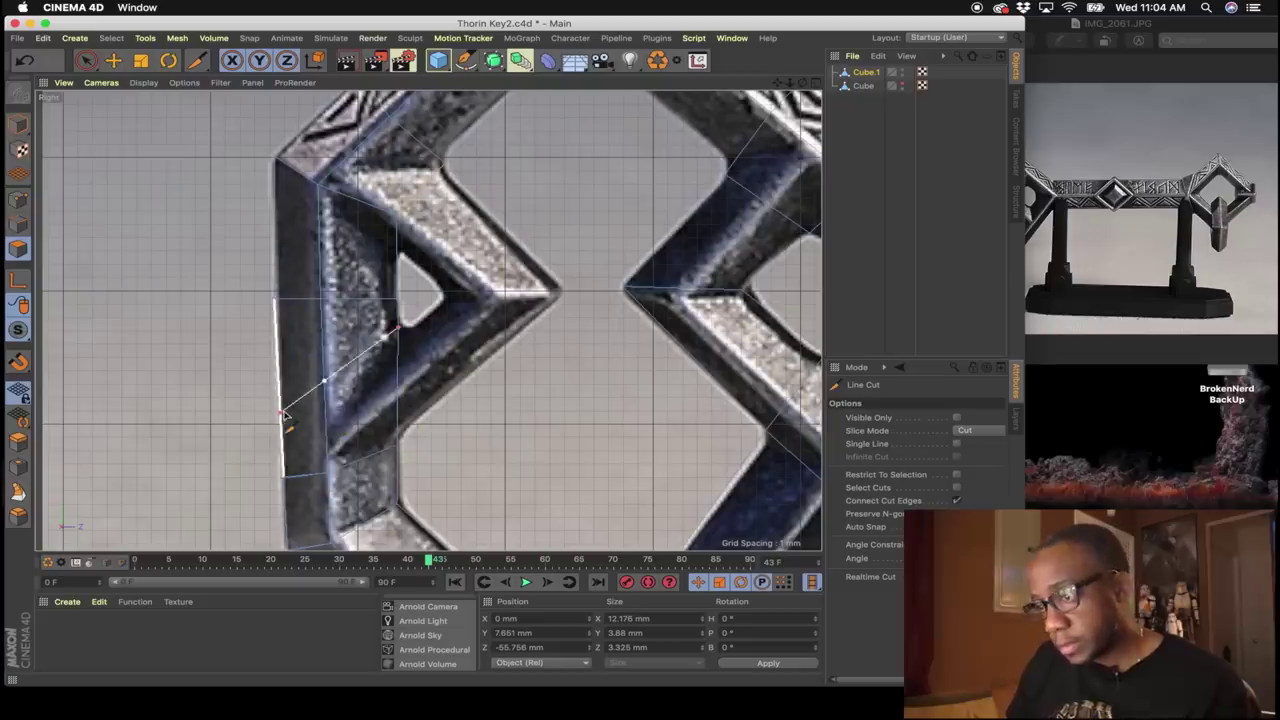
Lower the outer wall's middle cut points and shift the inner corner points above them to fit the reference's triangular hole.
{"action": "left_click", "coordinate": [18, 200]}
{"action": "left_click", "coordinate": [86, 61]}
{"action": "left_click", "coordinate": [117, 103]}
{"action": "left_click_drag", "start_coordinate": [256, 282], "coordinate": [415, 318]}
{"action": "left_click_drag", "start_coordinate": [378, 215], "coordinate": [418, 262]}
{"action": "left_click_drag", "start_coordinate": [487, 241], "coordinate": [503, 241]}
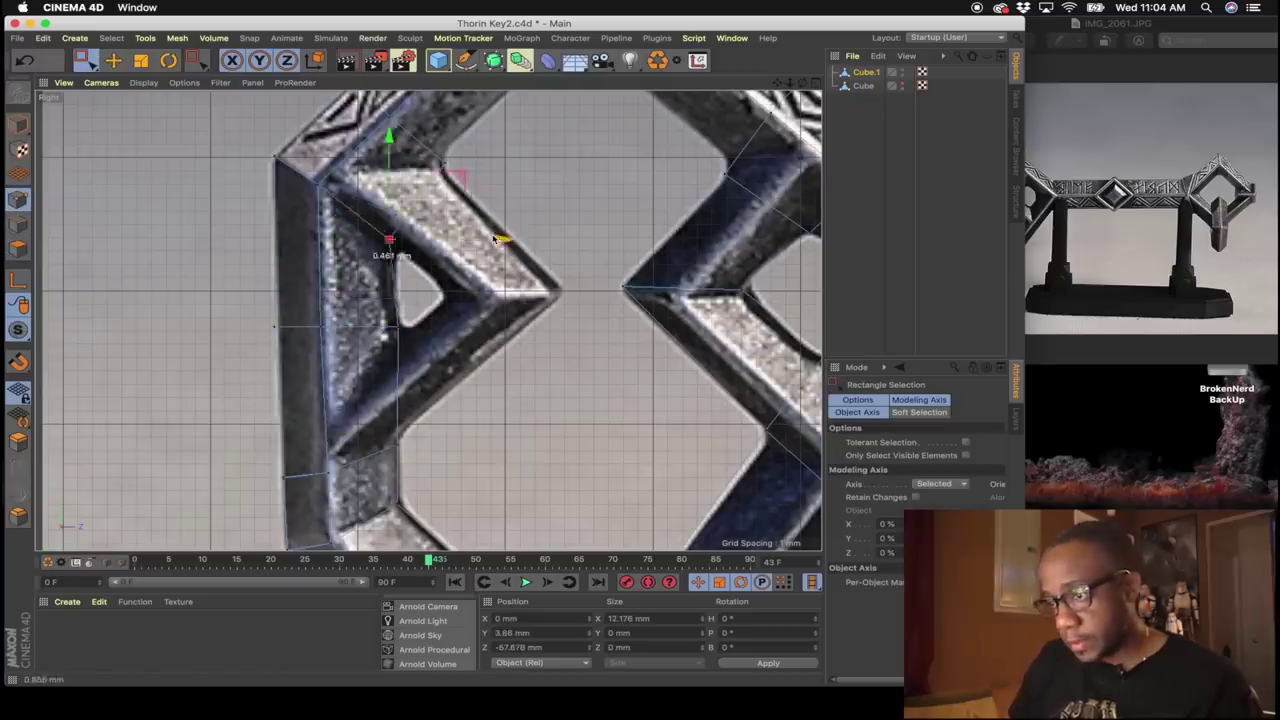
Extrude the inner wall polygons of the upper arm and the lower part of the outer wall to start the second brace.
{"action": "middle_click", "coordinate": [400, 260]}
{"action": "left_click", "coordinate": [17, 248]}
{"action": "key", "text": "9"}
{"action": "left_click_drag", "start_coordinate": [210, 105], "coordinate": [210, 135]}
{"action": "right_click", "coordinate": [275, 205]}
{"action": "left_click", "coordinate": [309, 405]}
{"action": "middle_click", "coordinate": [334, 230]}
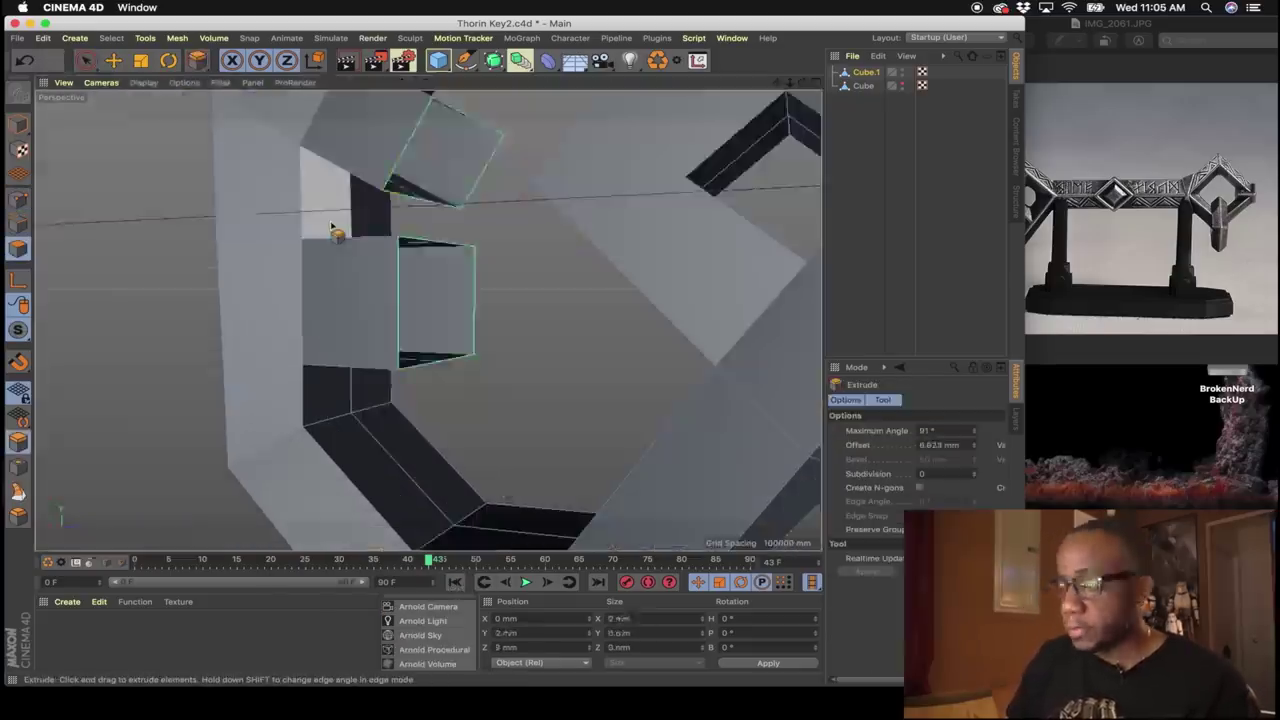
Weld the facing point pairs of the two open-ended extrusions to join them into the second brace.
{"action": "left_click", "coordinate": [18, 200]}
{"action": "left_click", "coordinate": [334, 235]}
{"action": "left_click_drag", "start_coordinate": [345, 295], "coordinate": [410, 258], "text": "alt"}
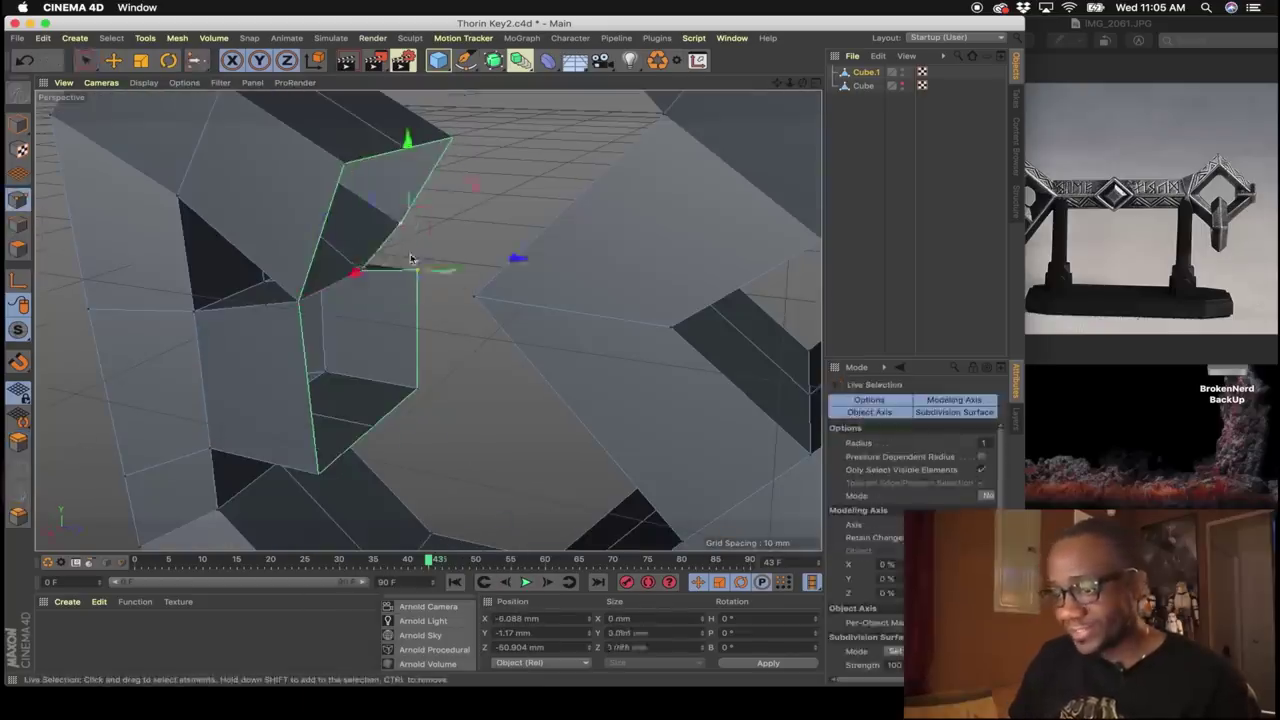
{"action": "left_click_drag", "start_coordinate": [416, 206], "coordinate": [390, 240], "text": "alt"}
{"action": "left_click", "coordinate": [453, 128], "text": "shift"}
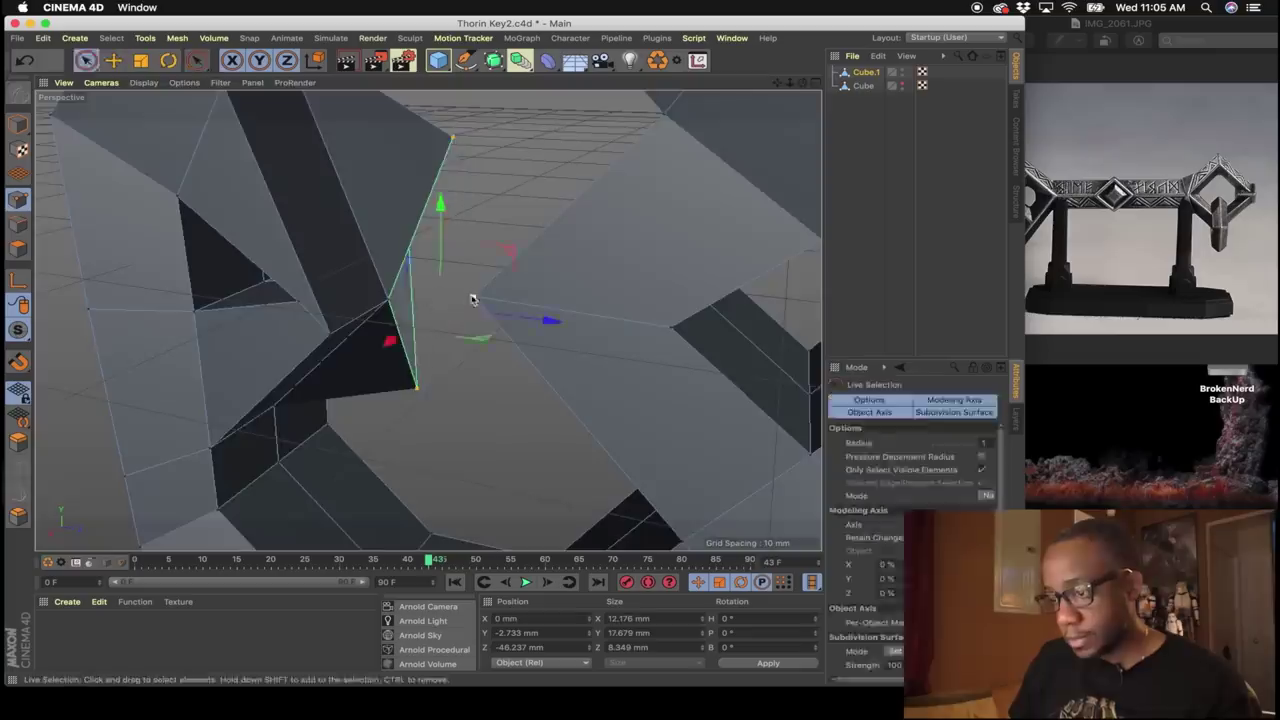
Level the second brace's tip and hole corner points in the Right view and align them with the reference.
{"action": "middle_click", "coordinate": [471, 297]}
{"action": "middle_click", "coordinate": [531, 400]}
{"action": "key", "text": "0"}
{"action": "left_click_drag", "start_coordinate": [482, 296], "coordinate": [531, 331]}
{"action": "scroll", "coordinate": [531, 331], "scroll_direction": "up", "scroll_amount": 2}
{"action": "key", "text": "t"}
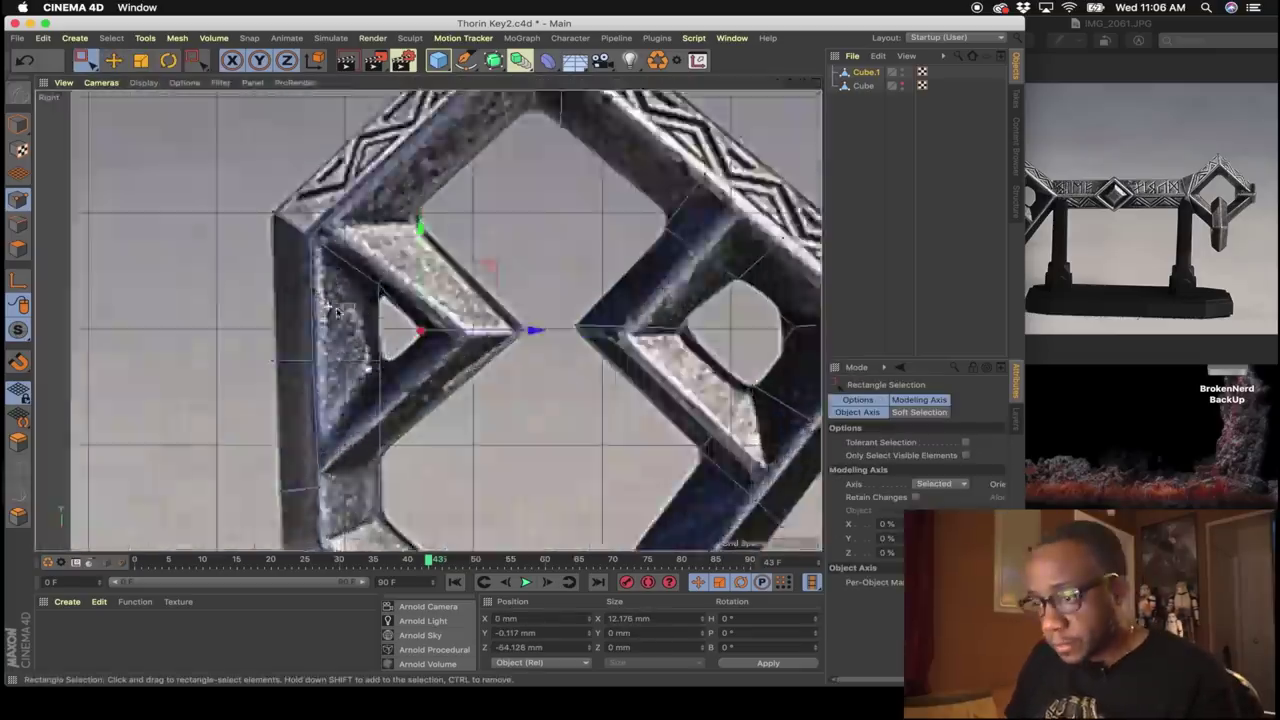
Cut across the outer wall's lower section and raise its lower point pair to meet the brace's base in the reference.
{"action": "key", "text": "k"}
{"action": "key", "text": "k"}
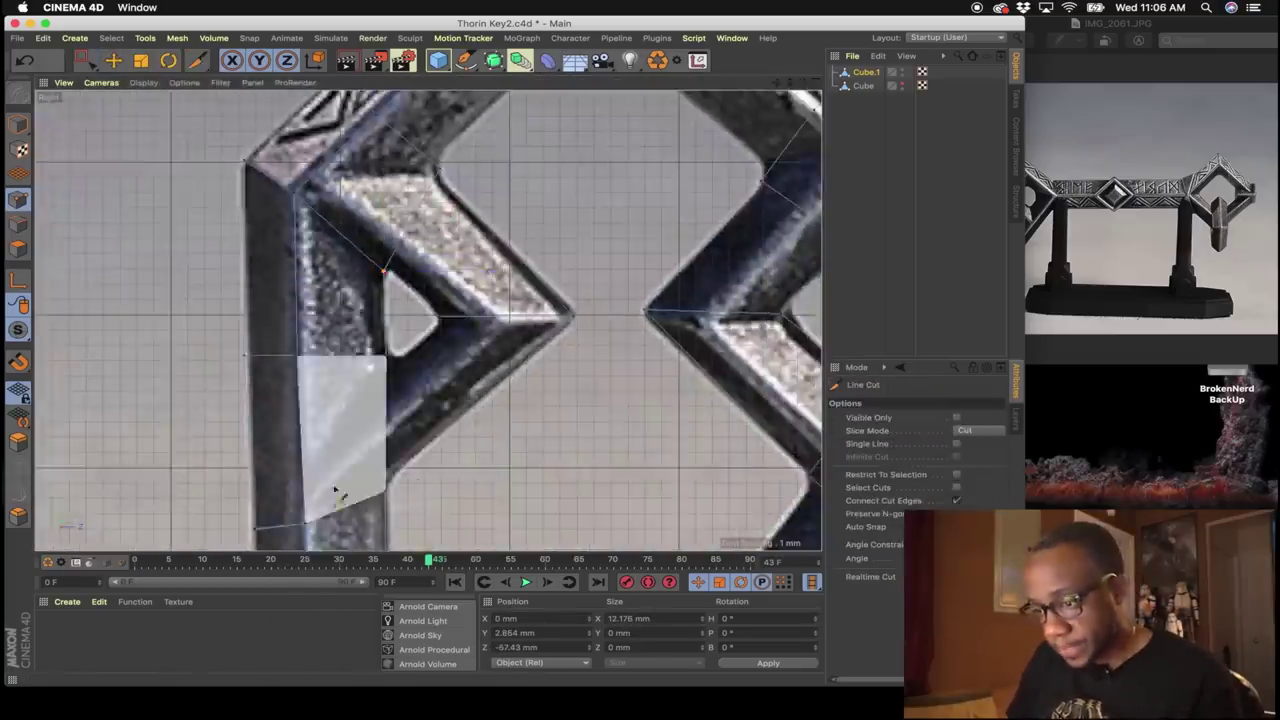
{"action": "key", "text": "9"}
{"action": "scroll", "coordinate": [280, 406], "scroll_direction": "up", "scroll_amount": 5}
{"action": "left_click", "coordinate": [280, 400]}
{"action": "middle_click", "coordinate": [280, 406]}
{"action": "middle_click", "coordinate": [300, 250]}
{"action": "middle_click", "coordinate": [543, 349]}
{"action": "middle_click", "coordinate": [261, 440]}
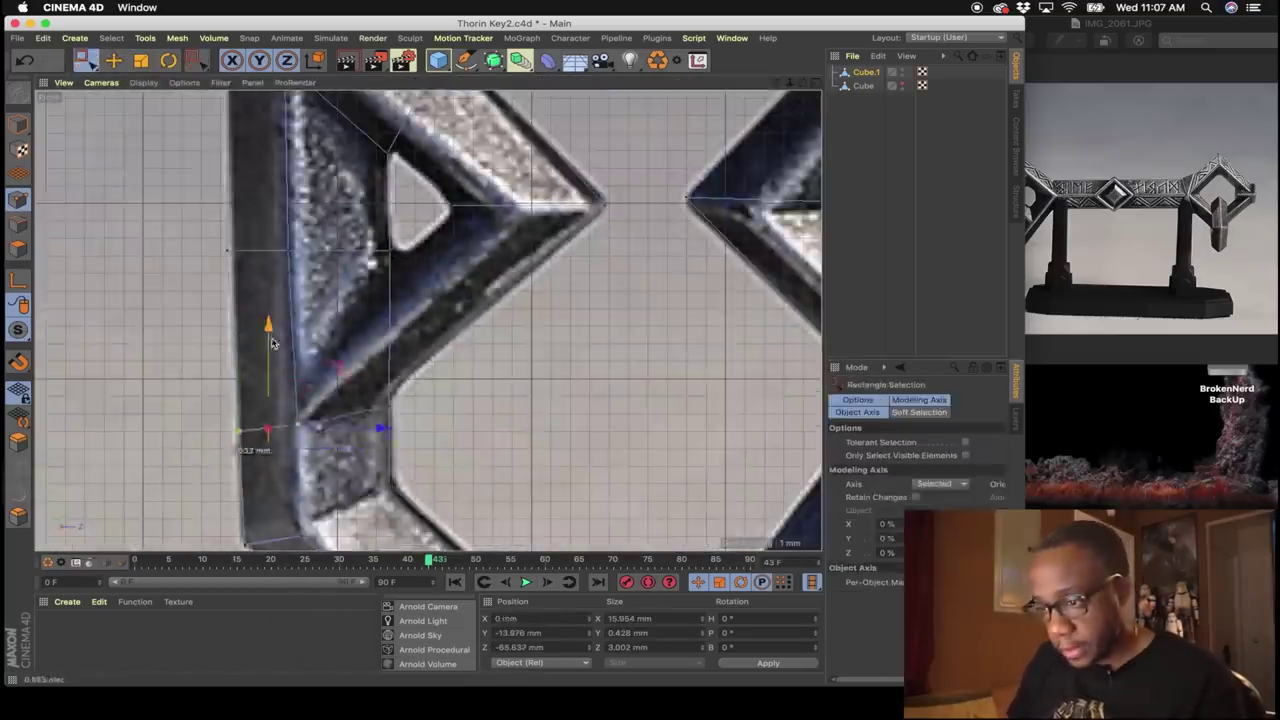
{"action": "scroll", "coordinate": [178, 454], "scroll_direction": "down", "scroll_amount": 5}
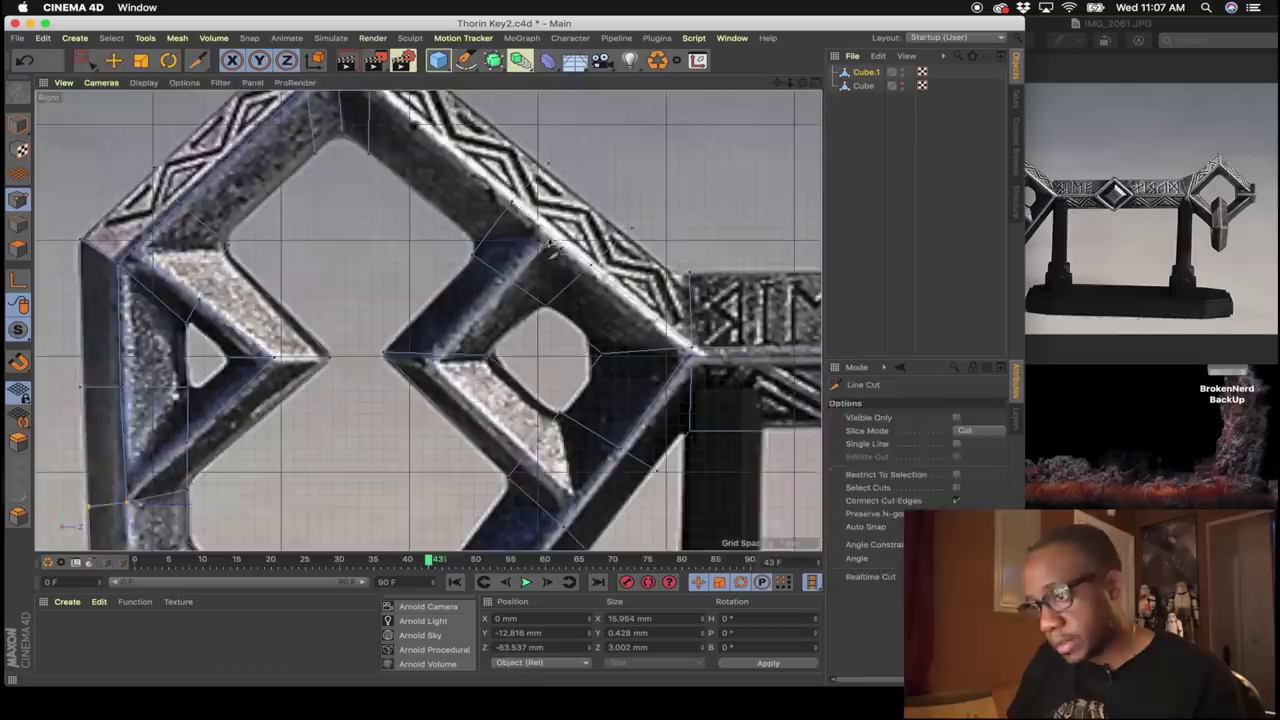
Scale the two braces' facing tip points narrower along X.
{"action": "key", "text": "F1"}
{"action": "key", "text": "t"}
{"action": "middle_click", "coordinate": [178, 454]}
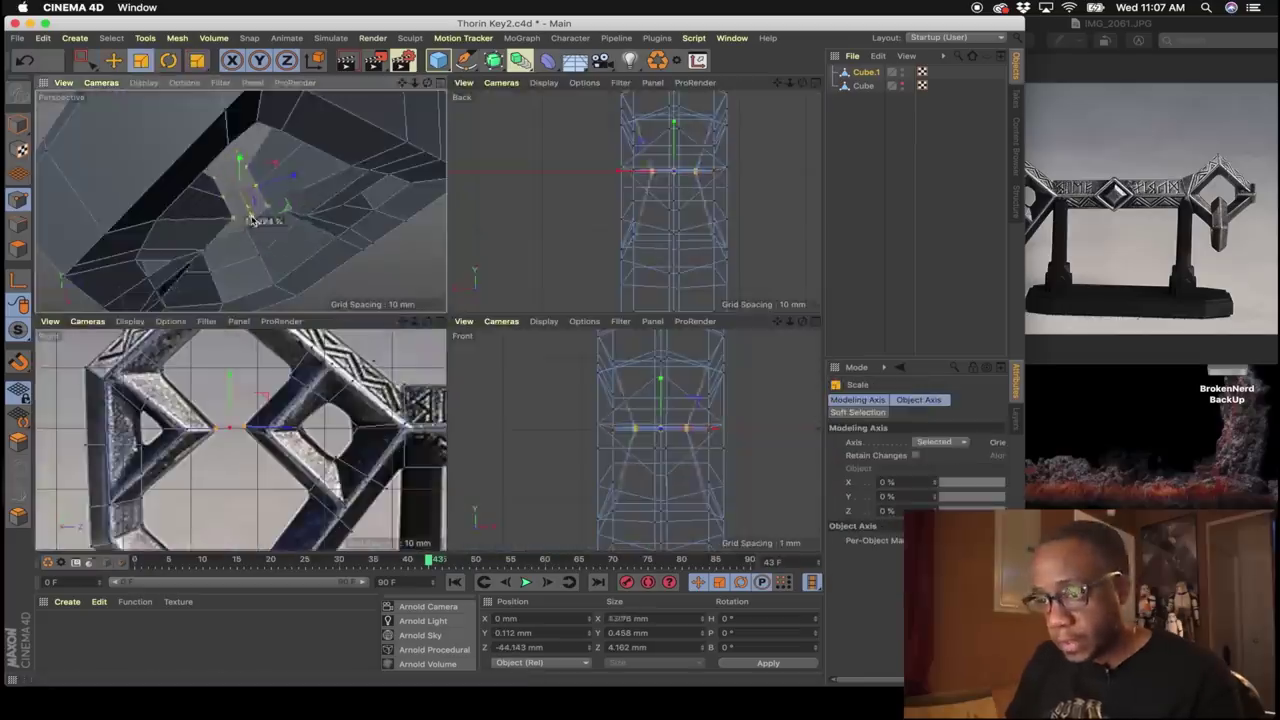
{"action": "middle_click", "coordinate": [240, 430]}
{"action": "middle_click", "coordinate": [404, 329]}
{"action": "middle_click", "coordinate": [300, 430]}
{"action": "middle_click", "coordinate": [404, 329]}
Select the points around the bow's inner openings and scale their width along X to about 96%.
{"action": "key", "text": "0"}
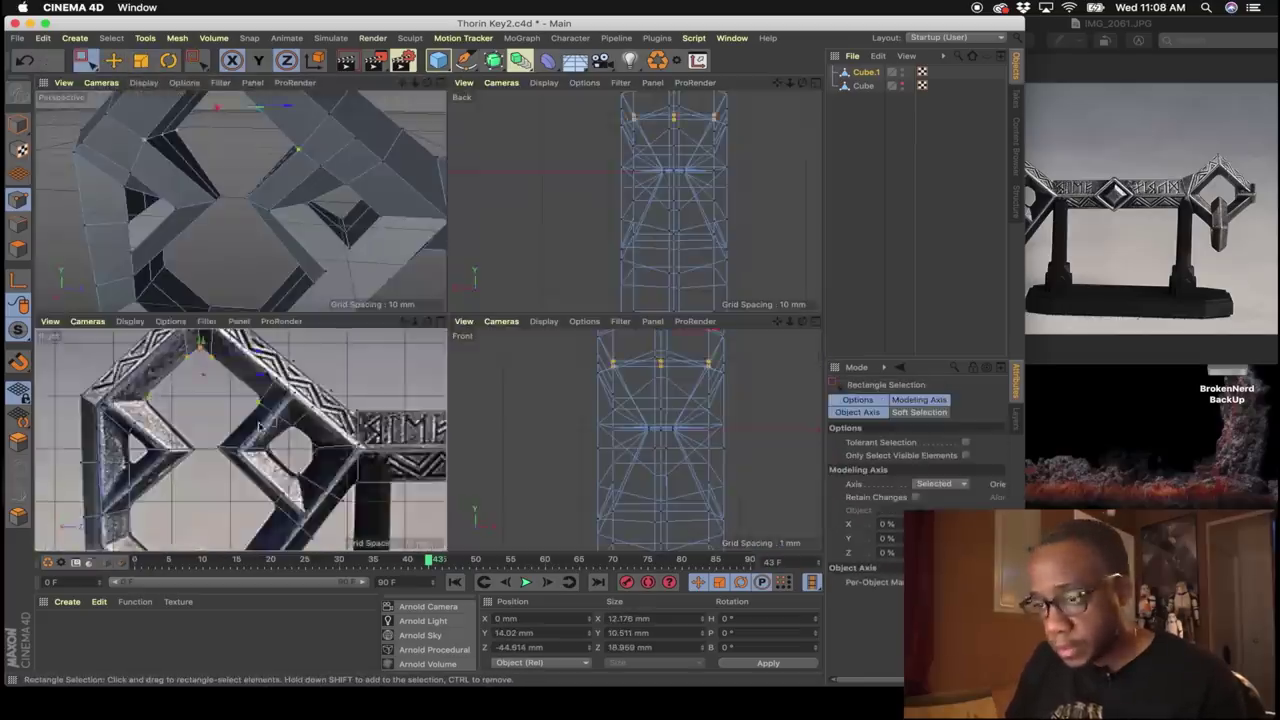
{"action": "key", "text": "u"}
{"action": "key", "text": "l"}
{"action": "left_click", "coordinate": [234, 223]}
{"action": "middle_click", "coordinate": [234, 223]}
{"action": "left_click_drag", "start_coordinate": [497, 309], "coordinate": [420, 340], "text": "alt"}
{"action": "key", "text": "t"}
{"action": "left_click_drag", "start_coordinate": [414, 370], "coordinate": [449, 309]}
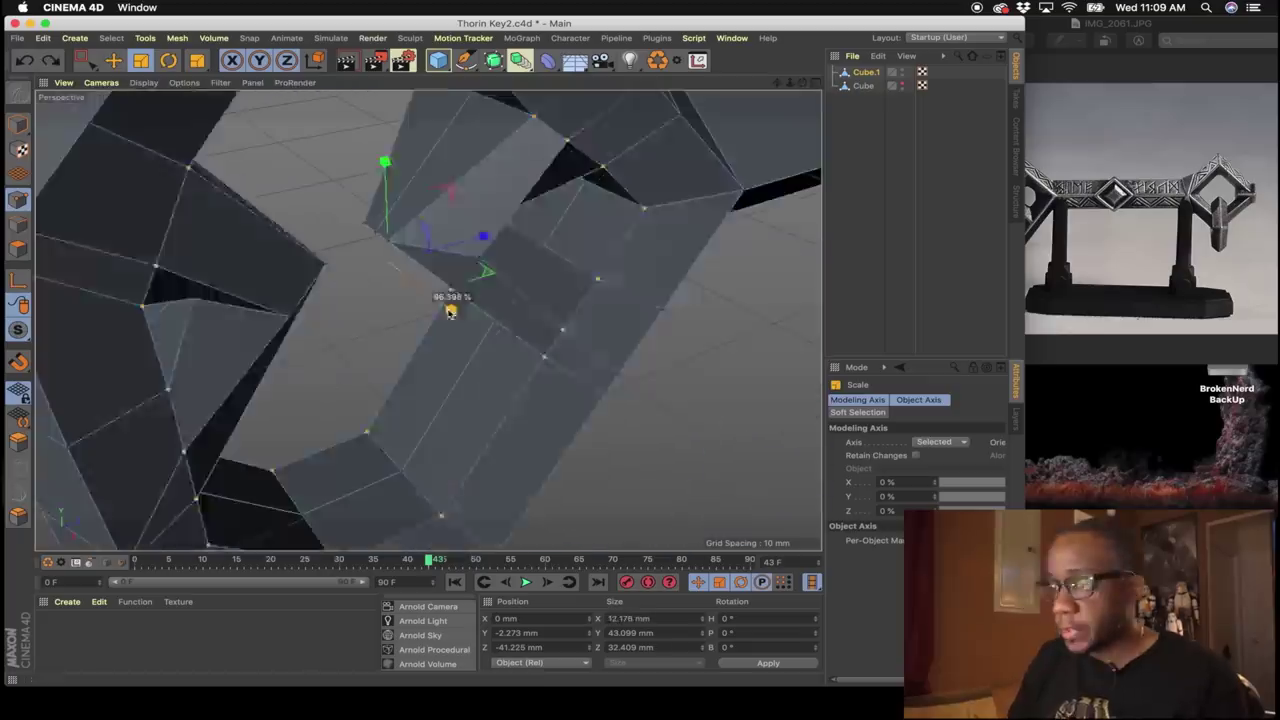
{"action": "middle_click", "coordinate": [449, 309]}
Examine the width of the brace points and the bow's frame from several angles.
{"action": "middle_click", "coordinate": [240, 430]}
{"action": "middle_click", "coordinate": [440, 226]}
{"action": "left_click_drag", "start_coordinate": [286, 276], "coordinate": [197, 227], "text": "alt"}
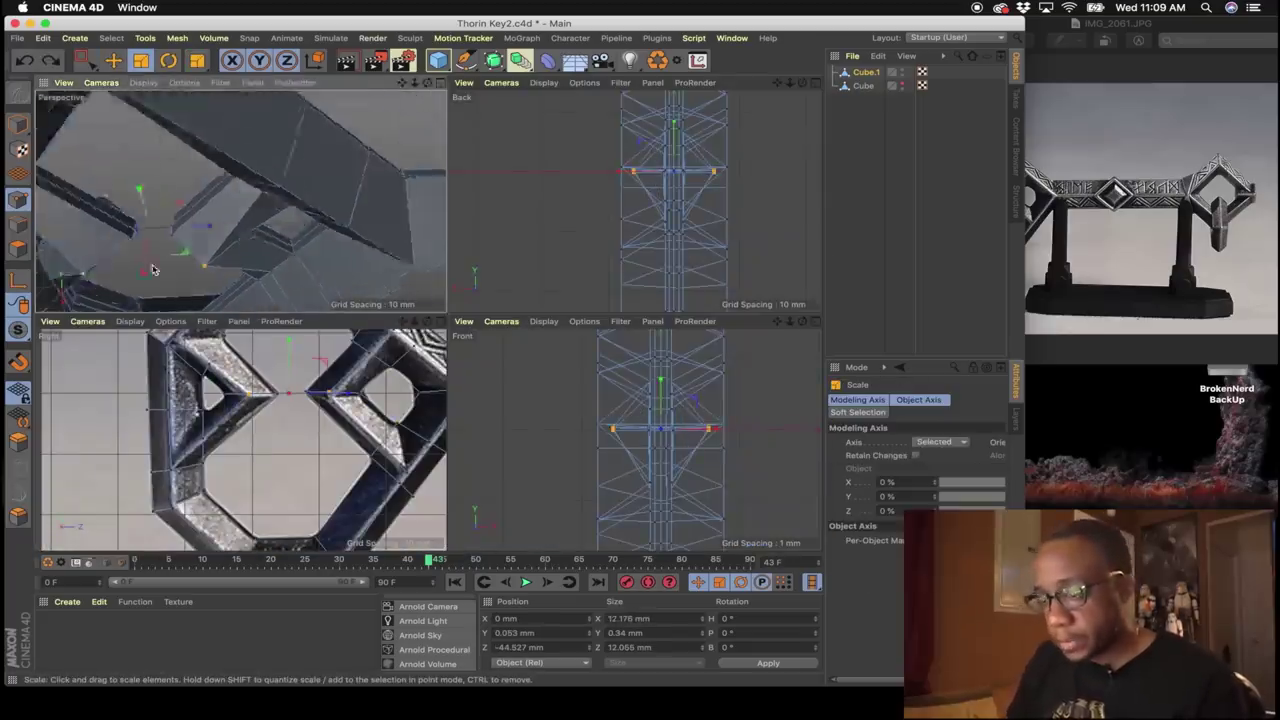
{"action": "left_click_drag", "start_coordinate": [153, 270], "coordinate": [172, 234], "text": "alt"}
{"action": "left_click", "coordinate": [122, 254]}
{"action": "left_click", "coordinate": [314, 186]}
{"action": "left_click_drag", "start_coordinate": [480, 682], "coordinate": [340, 200], "text": "alt"}
{"action": "right_click_drag", "start_coordinate": [340, 200], "coordinate": [158, 206], "text": "alt"}
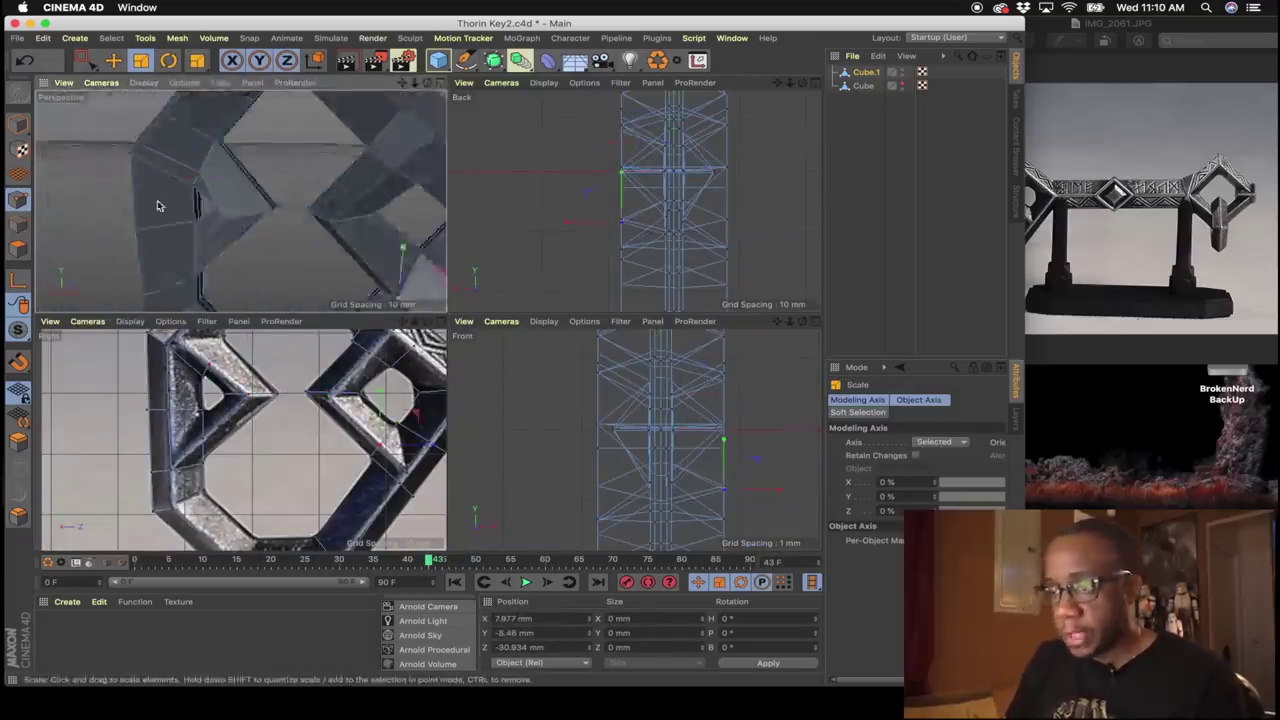
Reposition the corner points where the outer brace meets the bow's frame, with movement along Y locked.
{"action": "middle_click", "coordinate": [158, 206]}
{"action": "left_click", "coordinate": [518, 390]}
{"action": "left_click_drag", "start_coordinate": [300, 260], "coordinate": [171, 289], "text": "alt"}
{"action": "left_click", "coordinate": [549, 268]}
{"action": "left_click", "coordinate": [543, 345]}
{"action": "right_click_drag", "start_coordinate": [171, 289], "coordinate": [163, 349], "text": "alt"}
{"action": "right_click", "coordinate": [163, 349]}
{"action": "key", "text": "0"}
{"action": "key", "text": "y"}
{"action": "left_click_drag", "start_coordinate": [163, 349], "coordinate": [260, 306], "text": "alt"}
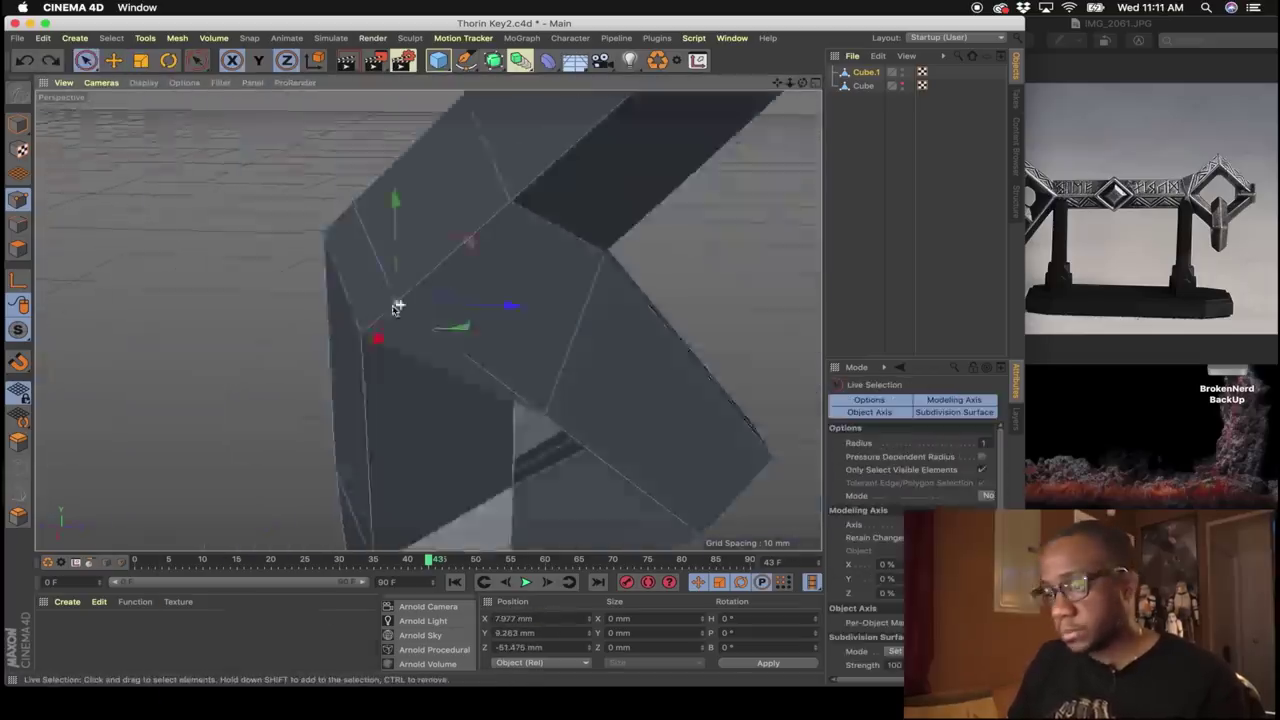
{"action": "left_click_drag", "start_coordinate": [397, 303], "coordinate": [371, 294], "text": "alt"}
{"action": "scroll", "coordinate": [549, 346], "scroll_direction": "down", "scroll_amount": 5}
Extrude the shaft's end polygons toward the diamond head and scale the new section's height to the reference.
{"action": "middle_click", "coordinate": [612, 372]}
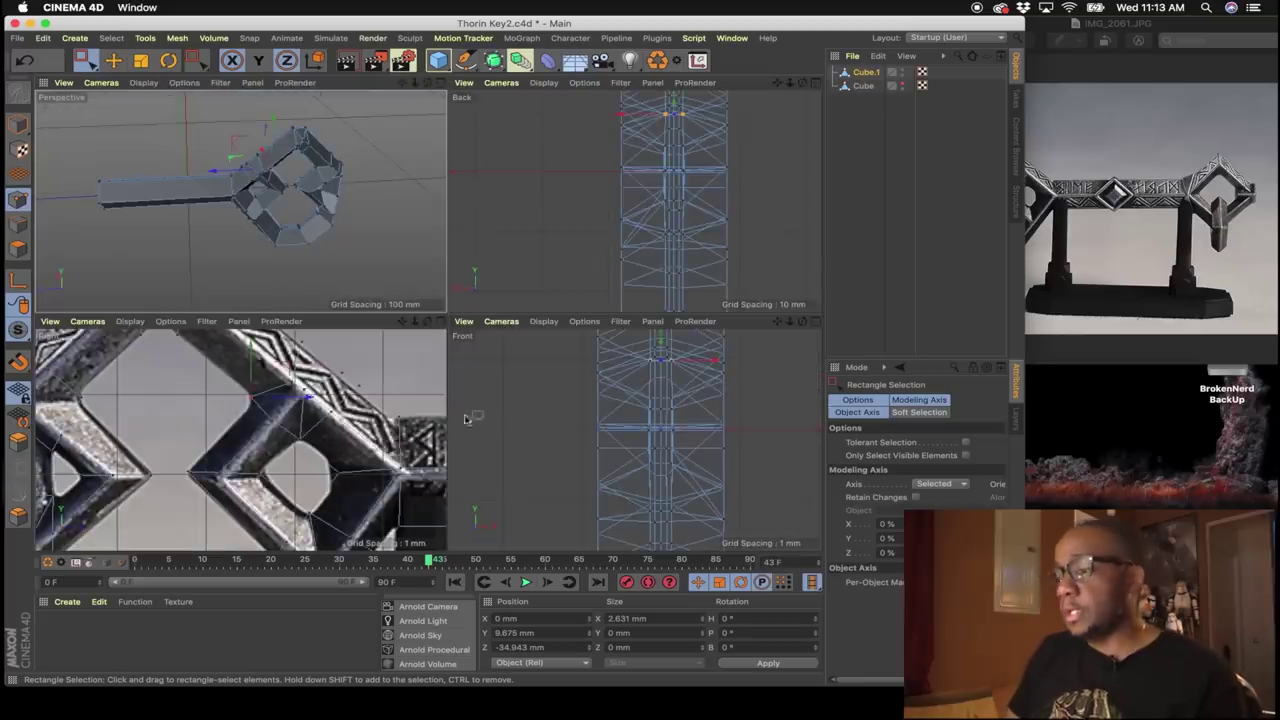
{"action": "middle_click", "coordinate": [335, 427]}
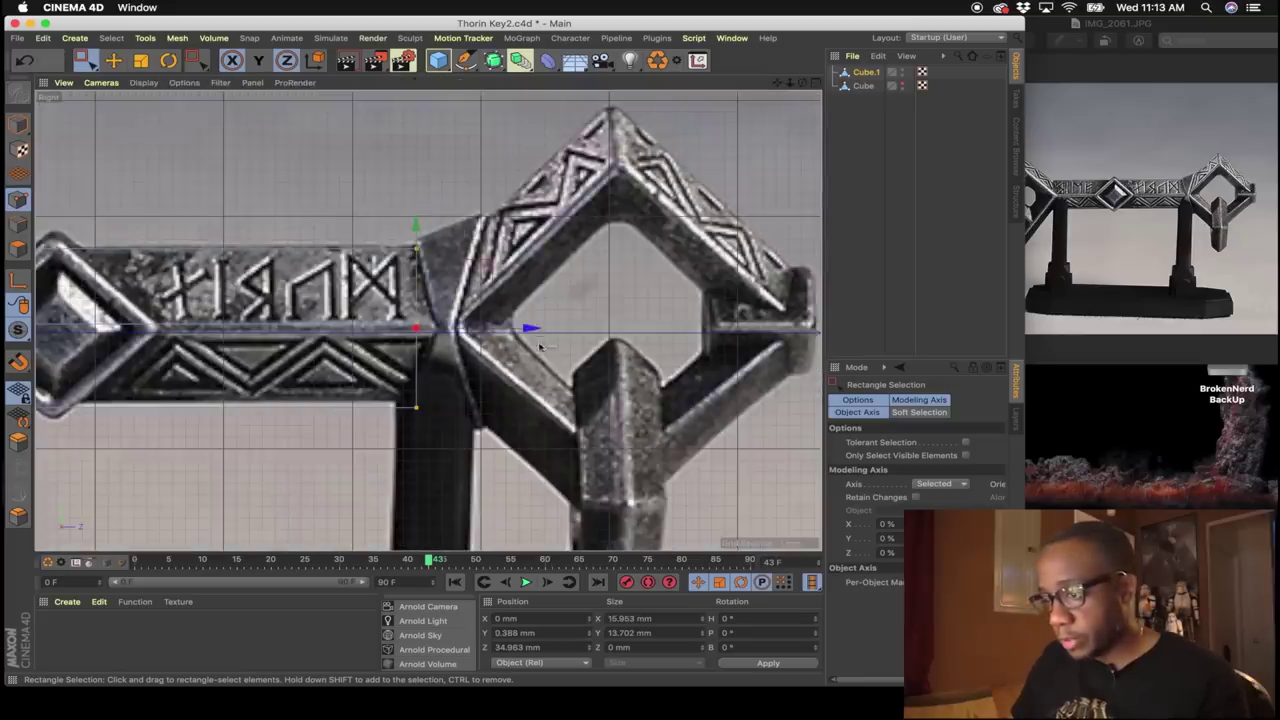
{"action": "middle_click", "coordinate": [532, 336]}
{"action": "middle_click", "coordinate": [335, 427]}
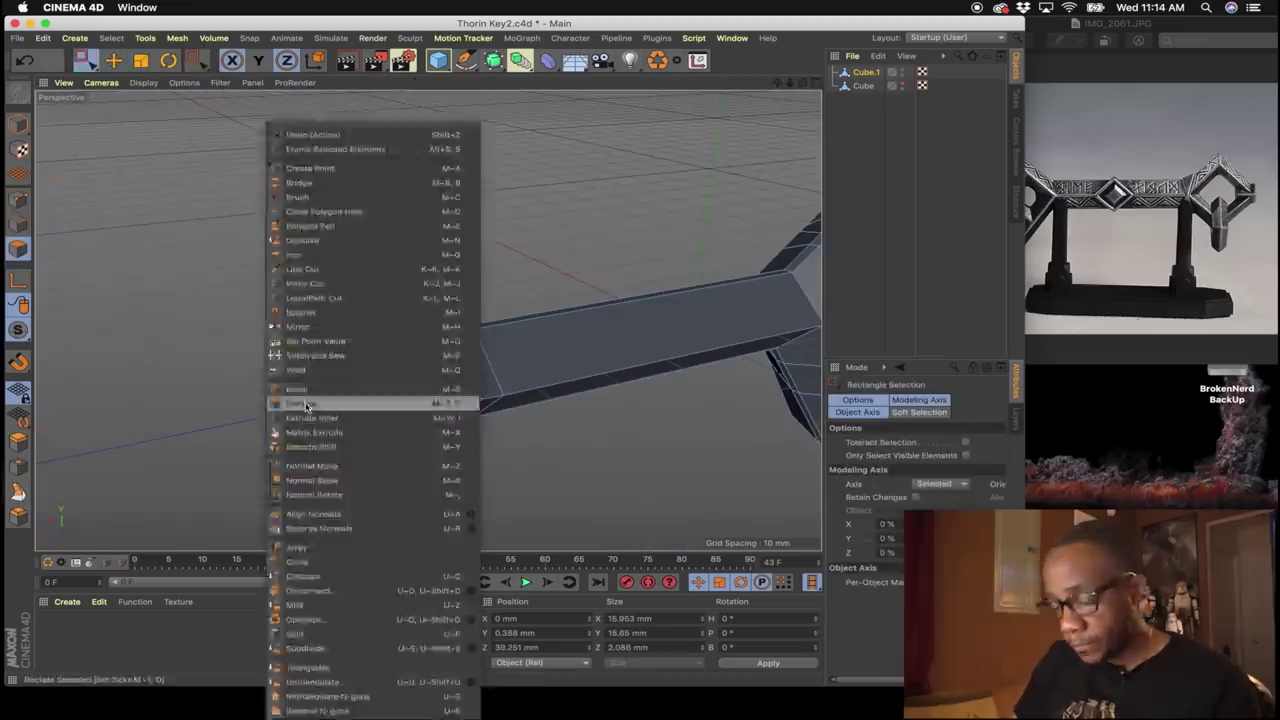
{"action": "left_click", "coordinate": [452, 398]}
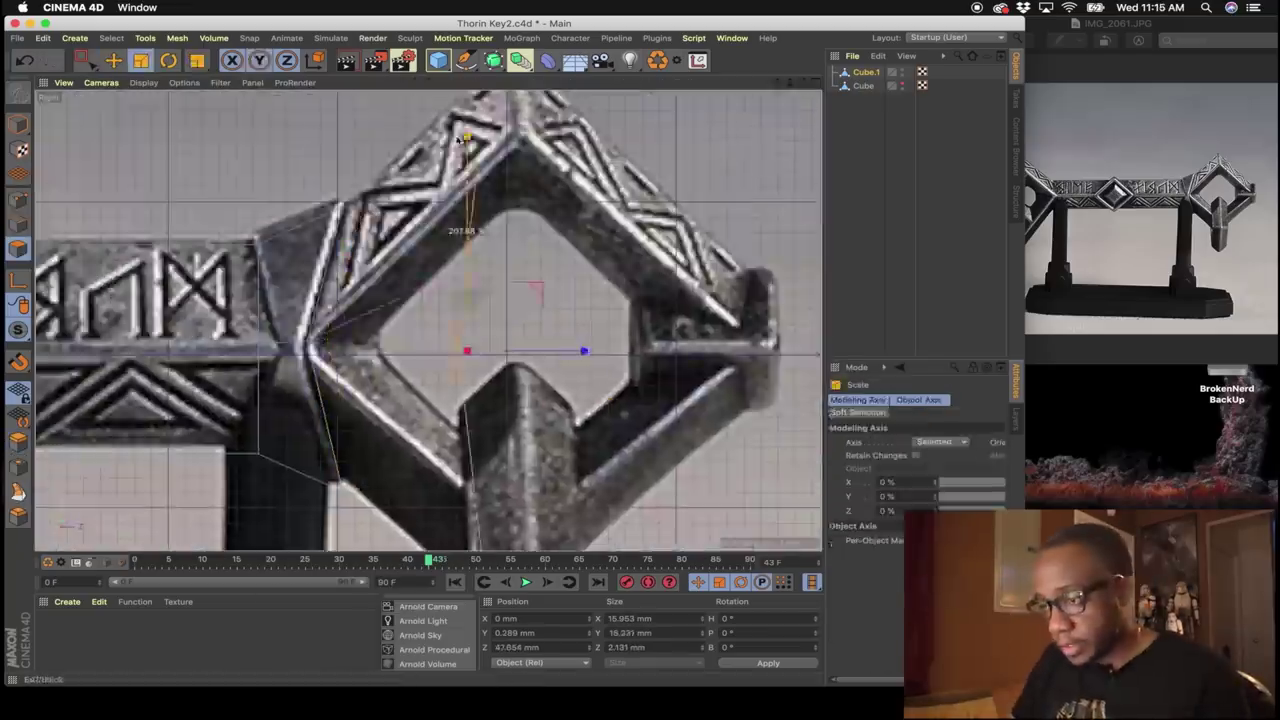
{"action": "middle_click", "coordinate": [469, 145]}
Flatten the extruded end section by setting its Z size to 0.
{"action": "middle_click", "coordinate": [263, 425]}
{"action": "key", "text": "t"}
{"action": "double_click", "coordinate": [632, 648]}
{"action": "type", "text": "0"}
{"action": "key", "text": "Return"}
Shape the diamond head by moving its outer and inner corner points to fit the reference ring.
{"action": "left_click", "coordinate": [18, 200]}
{"action": "left_click_drag", "start_coordinate": [465, 185], "coordinate": [500, 123]}
{"action": "scroll", "coordinate": [485, 335], "scroll_direction": "down", "scroll_amount": 3}
{"action": "left_click_drag", "start_coordinate": [450, 415], "coordinate": [545, 325]}
{"action": "scroll", "coordinate": [485, 335], "scroll_direction": "up", "scroll_amount": 3}
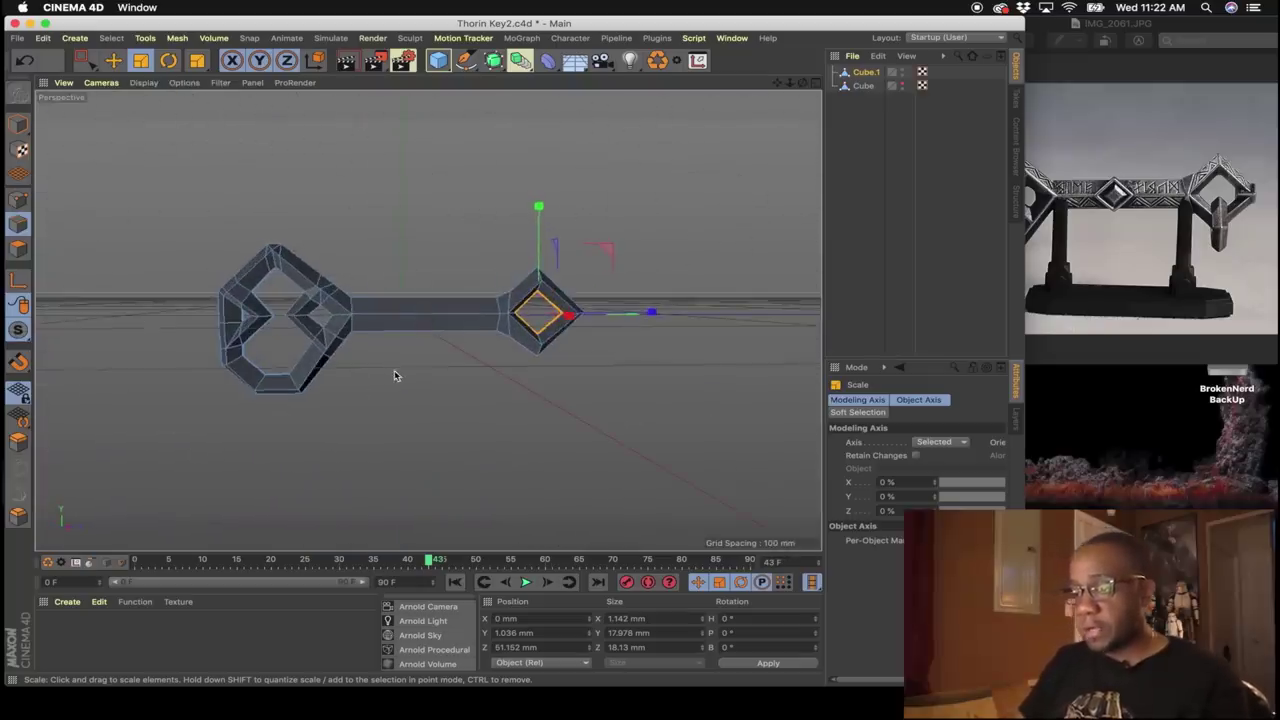
{"action": "scroll", "coordinate": [540, 300], "scroll_direction": "up", "scroll_amount": 5}
{"action": "mouse_move", "coordinate": [525, 287]}
{"action": "left_mouse_down", "text": "alt"}
{"action": "mouse_move", "coordinate": [449, 360]}
{"action": "mouse_move", "coordinate": [111, 303]}
{"action": "mouse_move", "coordinate": [134, 346]}
{"action": "mouse_move", "coordinate": [423, 250]}
{"action": "mouse_move", "coordinate": [507, 278]}
{"action": "left_mouse_up", "text": "alt"}
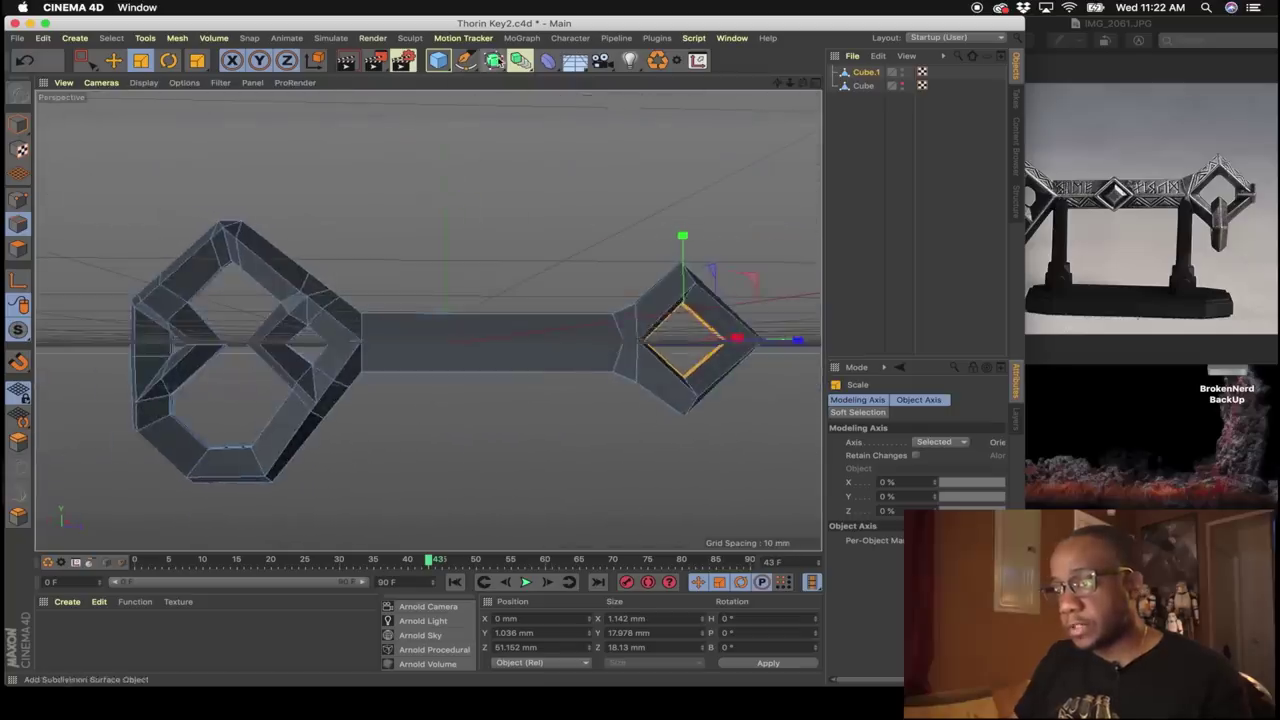
Add a Subdivision Surface as parent of the key mesh Cube.1, with editor and renderer subdivisions set to 4.
{"action": "left_click", "coordinate": [494, 60], "text": "alt"}
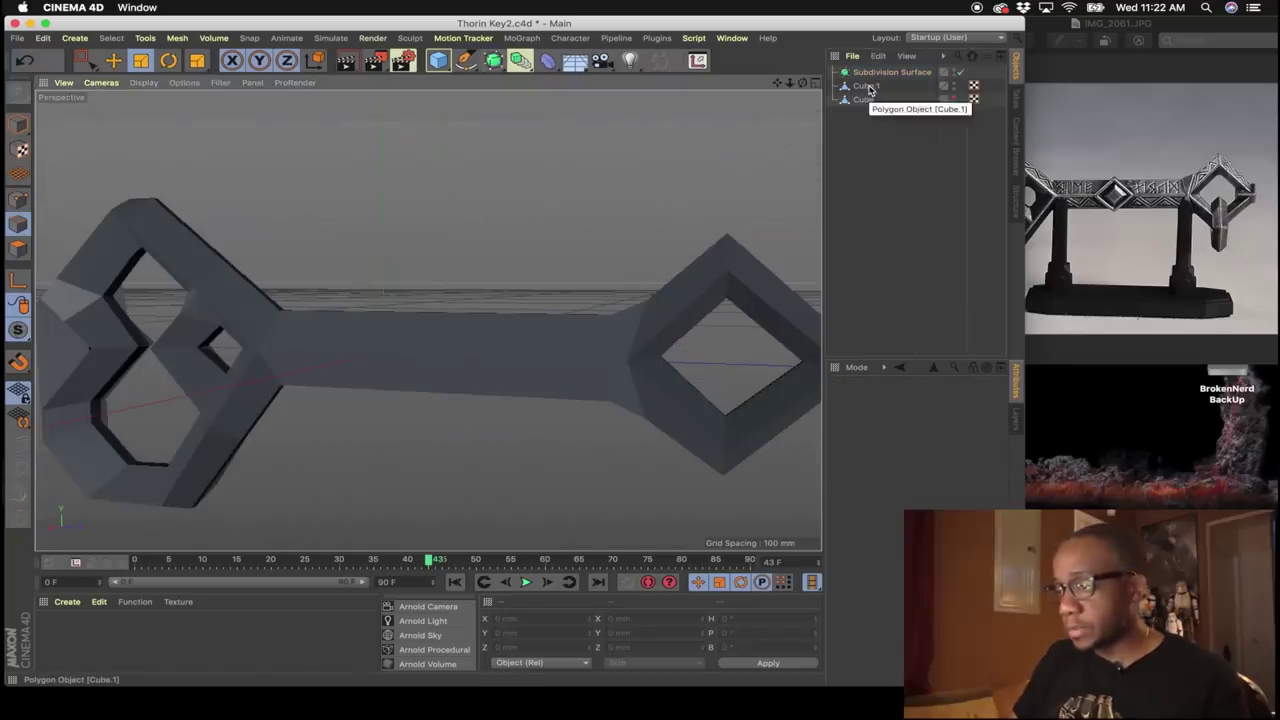
{"action": "left_click", "coordinate": [869, 90]}
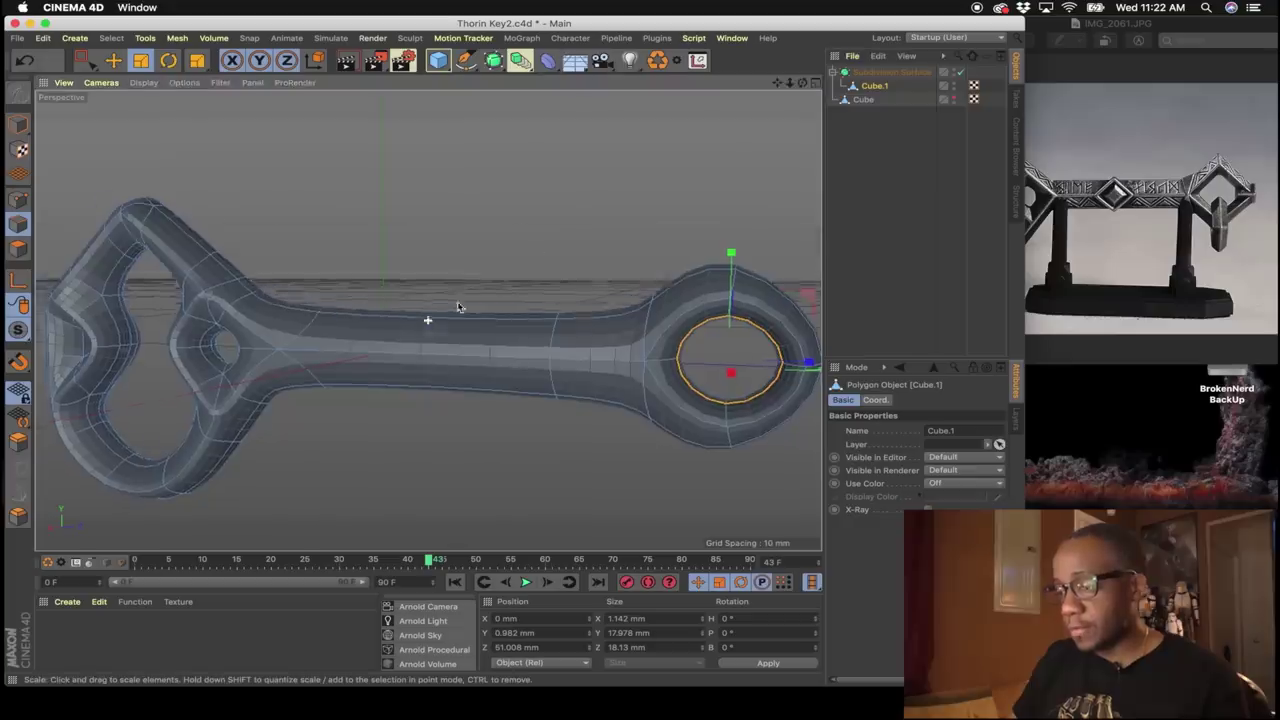
{"action": "left_click_drag", "start_coordinate": [743, 149], "coordinate": [600, 289], "text": "alt"}
{"action": "left_click", "coordinate": [870, 74]}
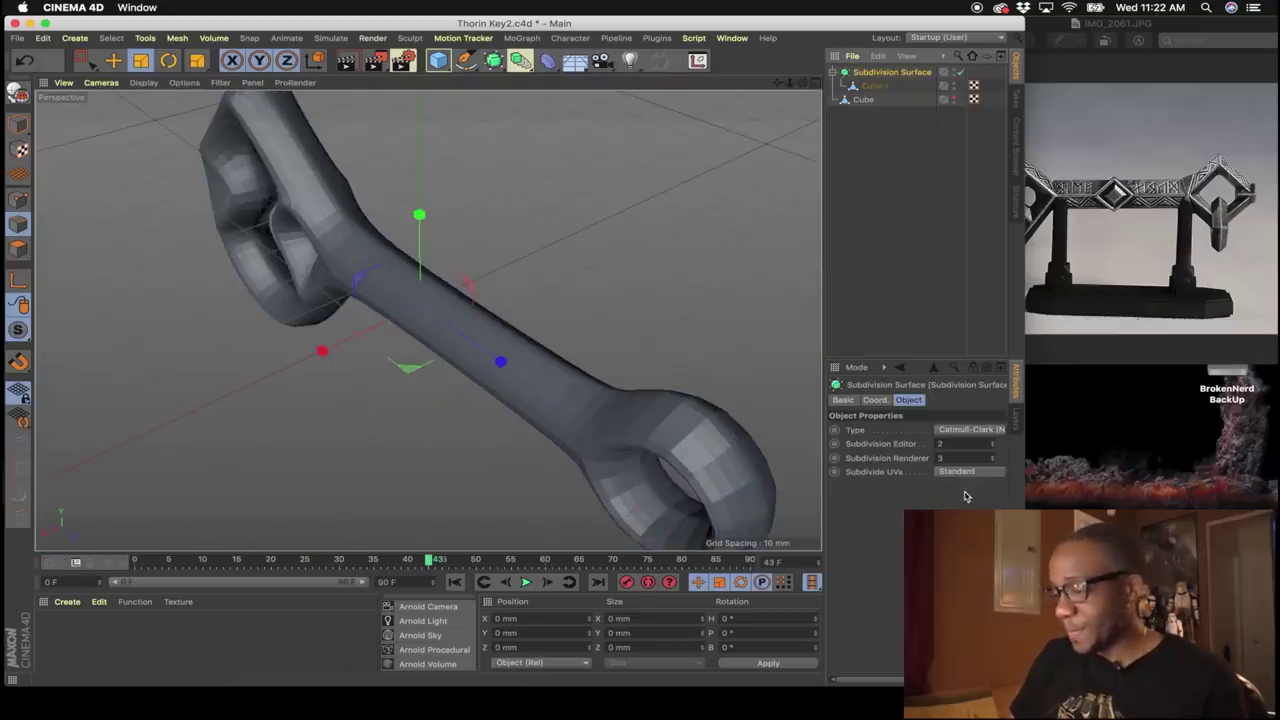
{"action": "left_click", "coordinate": [994, 441]}
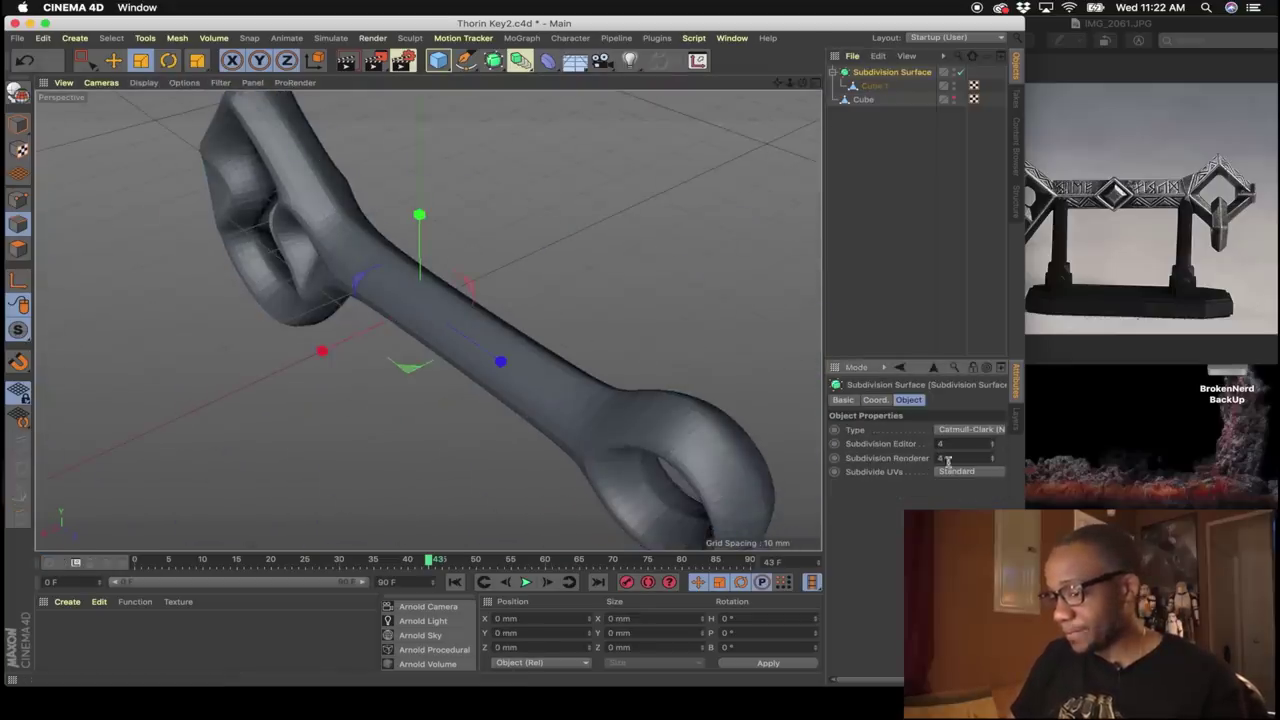
{"action": "scroll", "coordinate": [420, 328], "scroll_direction": "down", "scroll_amount": 5}
{"action": "left_click_drag", "start_coordinate": [420, 328], "coordinate": [518, 262], "text": "alt"}
Select the edge loops crossing the diamond ring's upper and lower corners and raise their subdivision weight to sharpen them.
{"action": "left_click", "coordinate": [873, 89]}
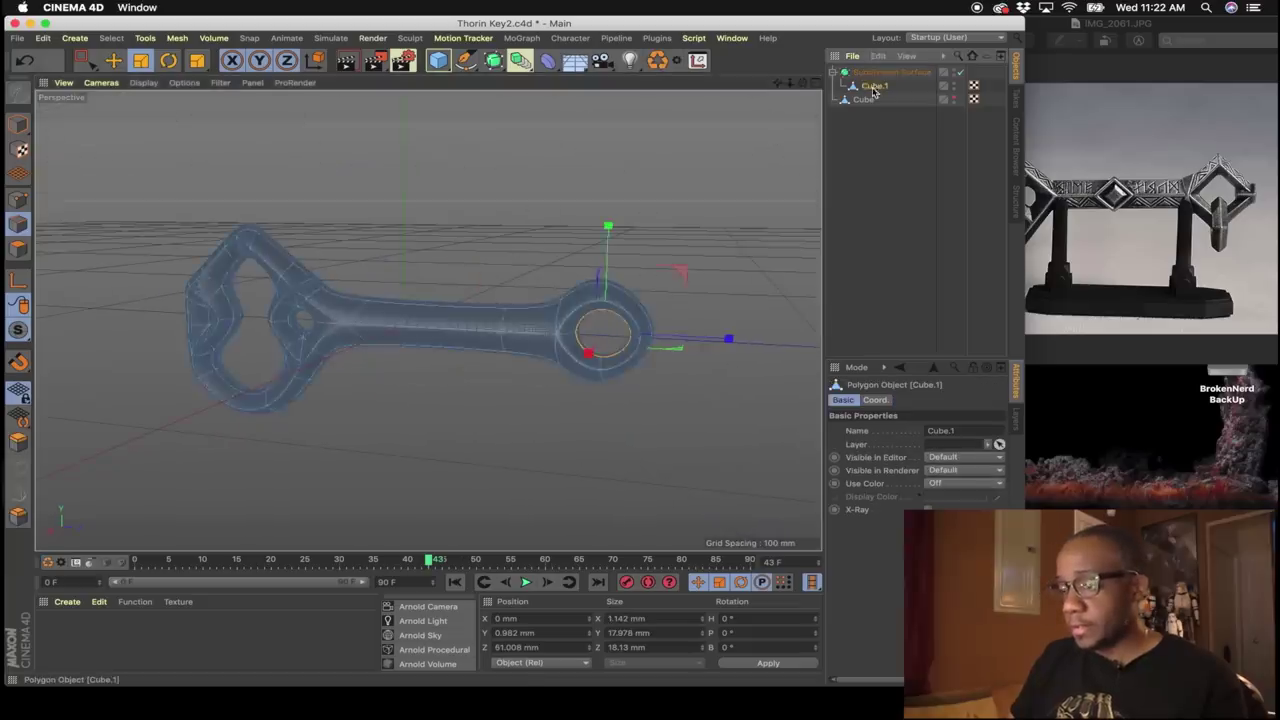
{"action": "scroll", "coordinate": [647, 286], "scroll_direction": "up", "scroll_amount": 5}
{"action": "left_click_drag", "start_coordinate": [562, 326], "coordinate": [582, 346], "text": "alt"}
{"action": "scroll", "coordinate": [590, 321], "scroll_direction": "down", "scroll_amount": 3}
{"action": "middle_click", "coordinate": [576, 431]}
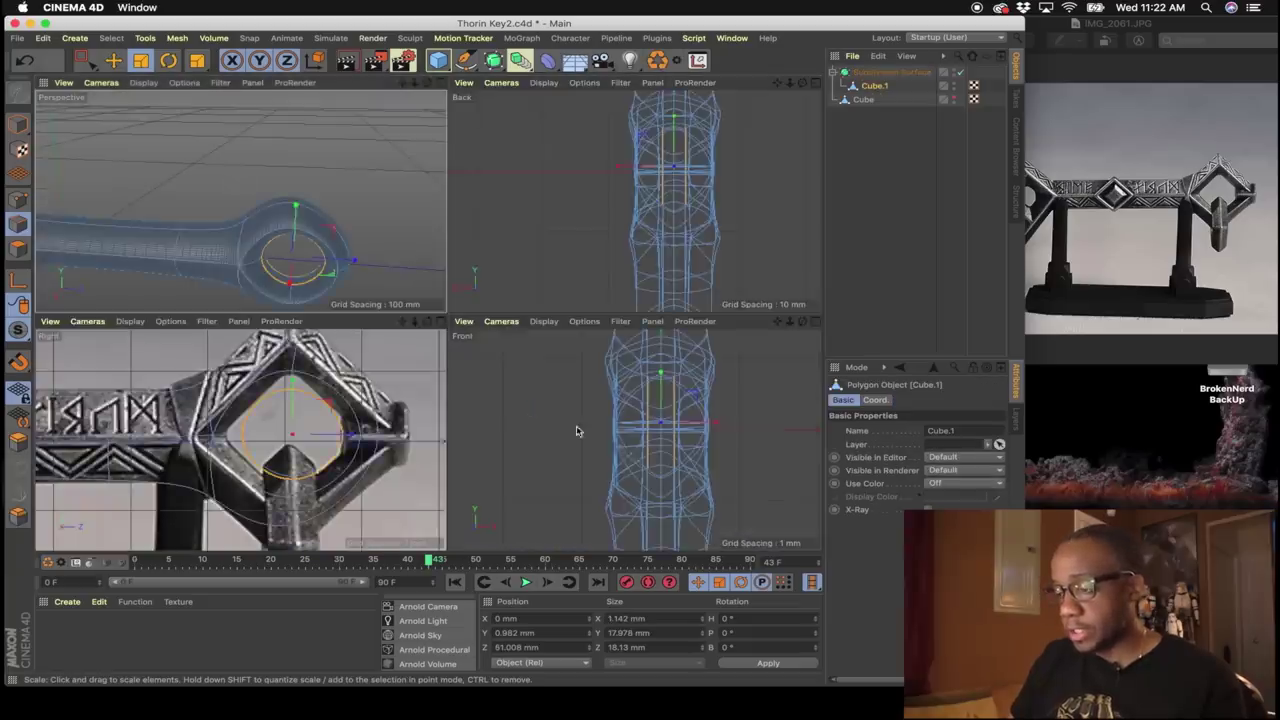
{"action": "middle_click", "coordinate": [376, 439]}
{"action": "middle_click_drag", "start_coordinate": [613, 247], "coordinate": [603, 319], "text": "alt"}
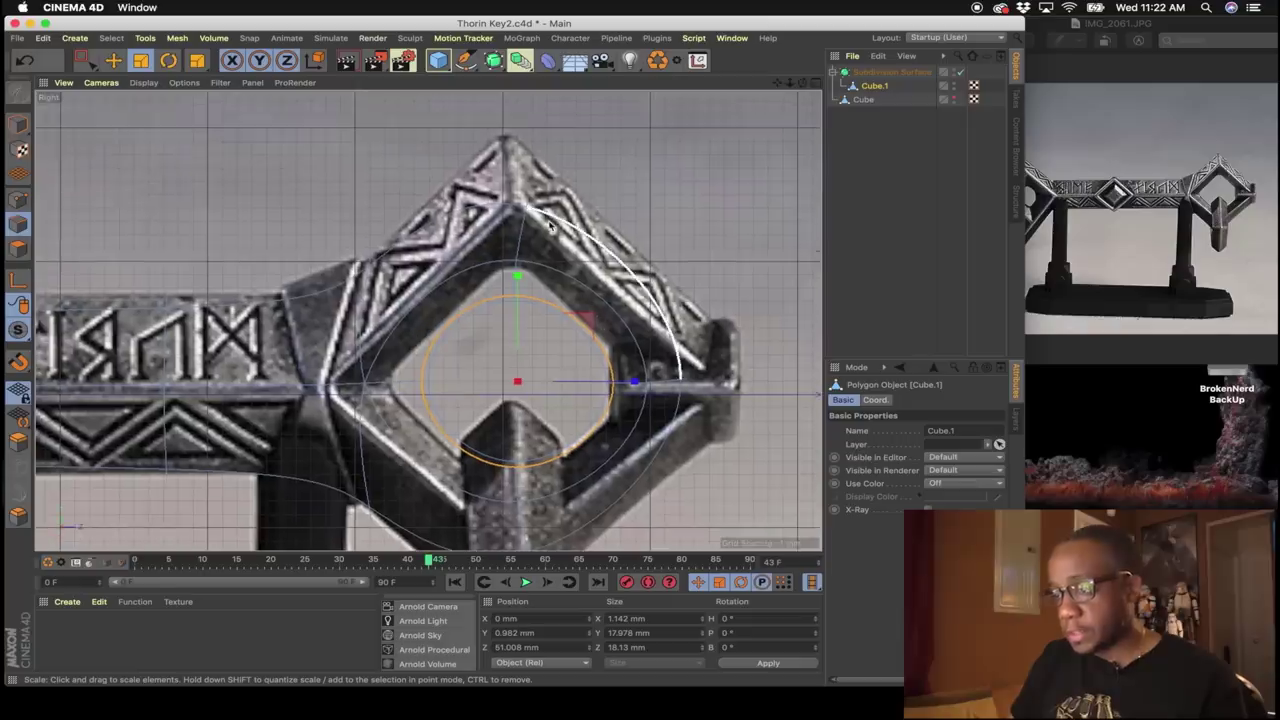
{"action": "key", "text": "u"}
{"action": "key", "text": "l"}
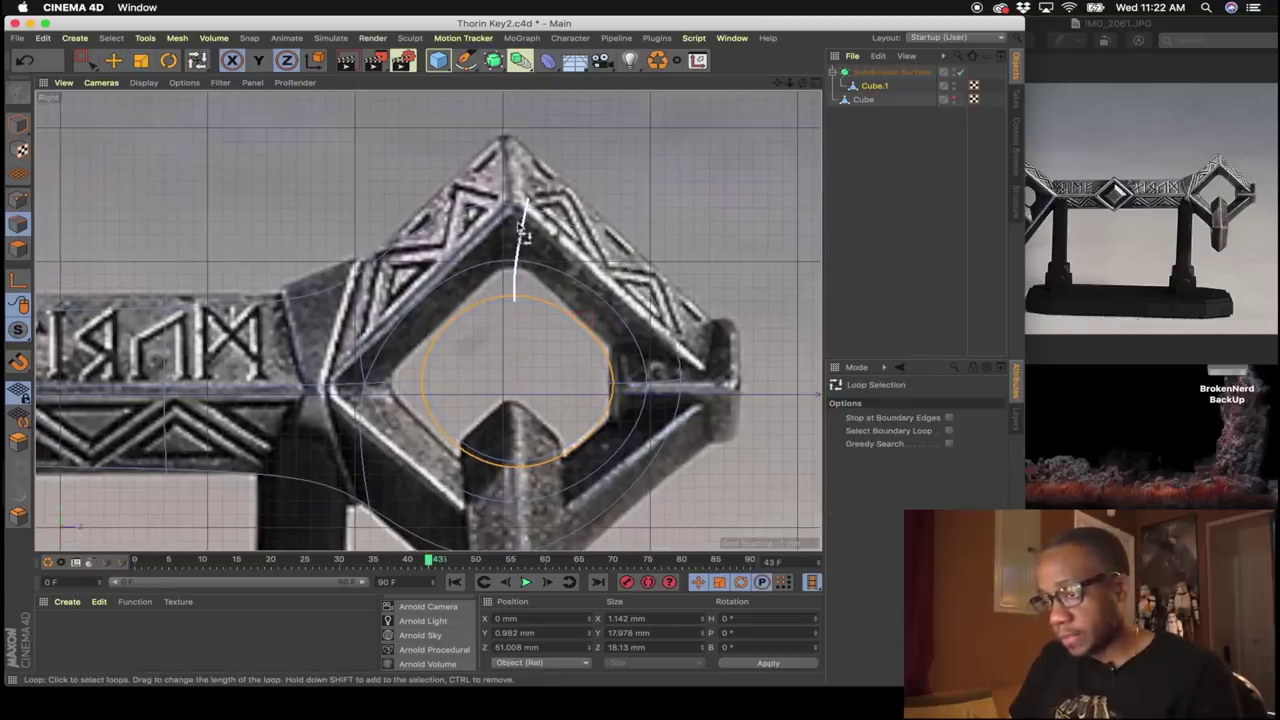
{"action": "left_click_drag", "start_coordinate": [484, 335], "coordinate": [516, 335]}
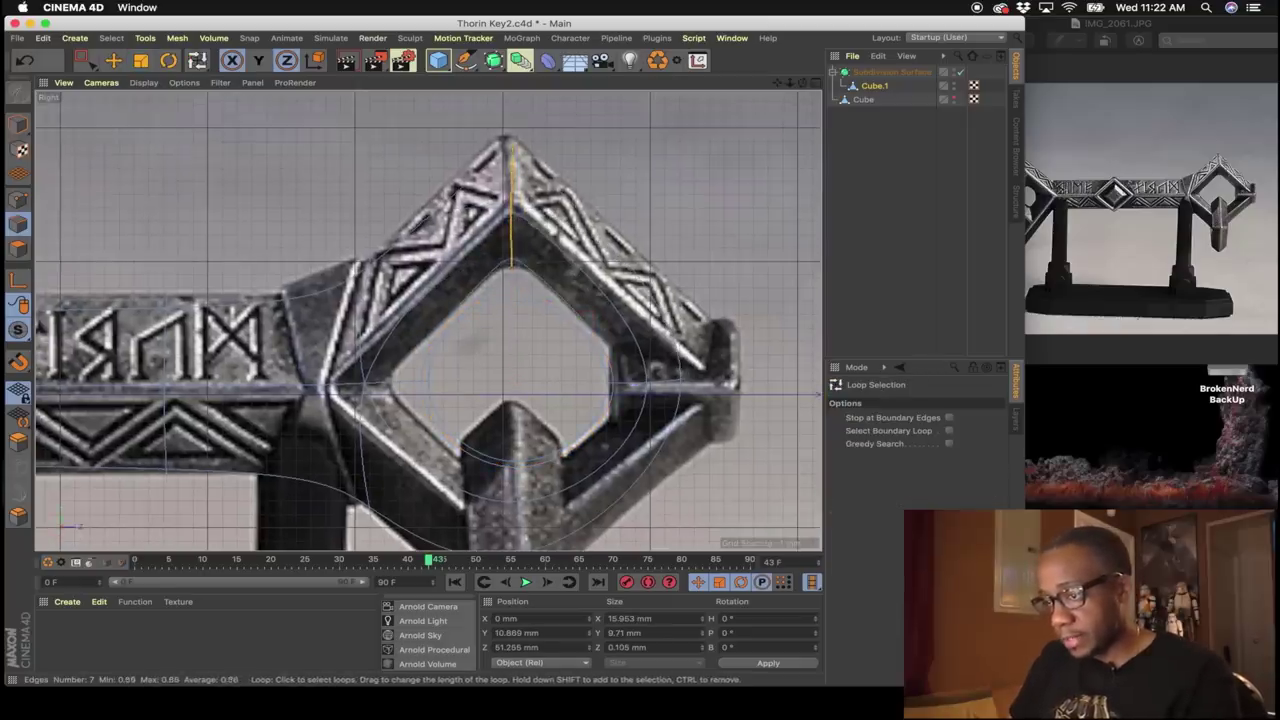
{"action": "middle_click_drag", "start_coordinate": [294, 400], "coordinate": [268, 300], "text": "alt"}
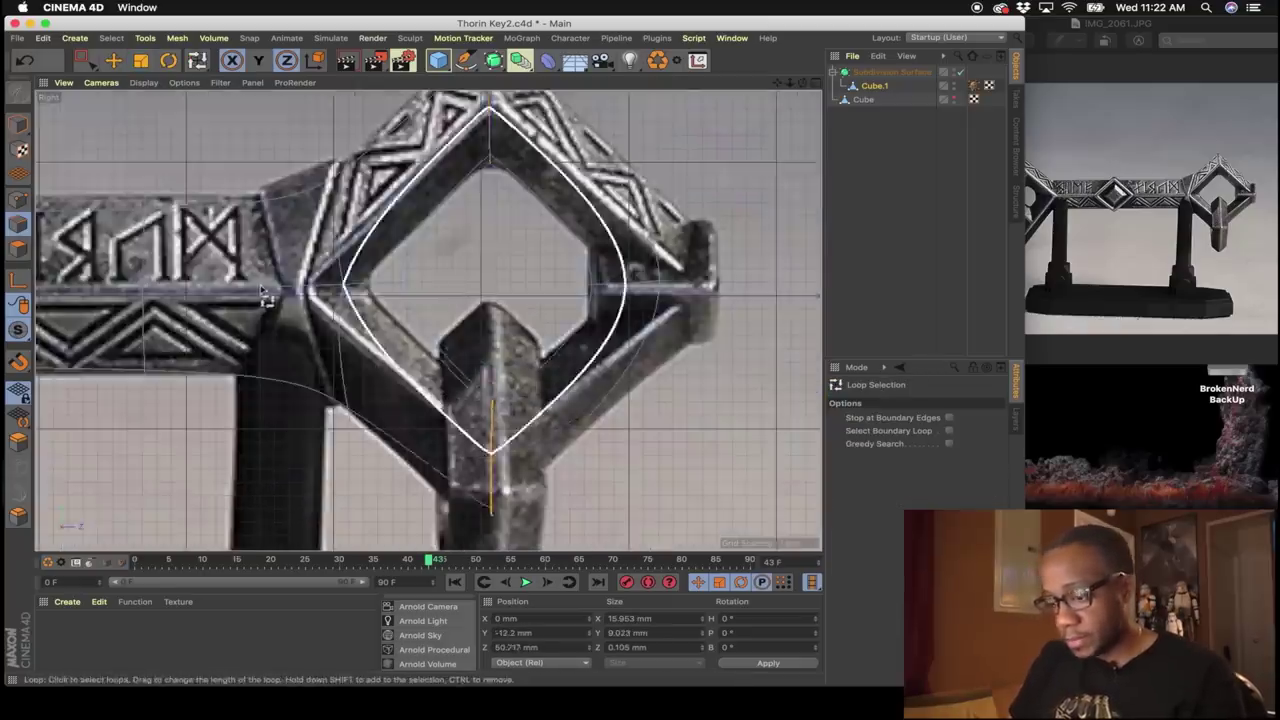
Loop-select the ridge edges running along the shaft and around the bow's outer frame.
{"action": "middle_click", "coordinate": [268, 300]}
{"action": "middle_click", "coordinate": [268, 250]}
{"action": "key", "text": "t"}
{"action": "left_click_drag", "start_coordinate": [297, 420], "coordinate": [497, 374], "text": "alt"}
{"action": "key", "text": "u"}
{"action": "key", "text": "l"}
{"action": "left_click", "coordinate": [323, 236]}
{"action": "left_click", "coordinate": [263, 291], "text": "shift"}
{"action": "key", "text": "9"}
{"action": "key", "text": "u"}
{"action": "key", "text": "l"}
{"action": "left_click", "coordinate": [284, 385], "text": "shift"}
{"action": "key", "text": "9"}
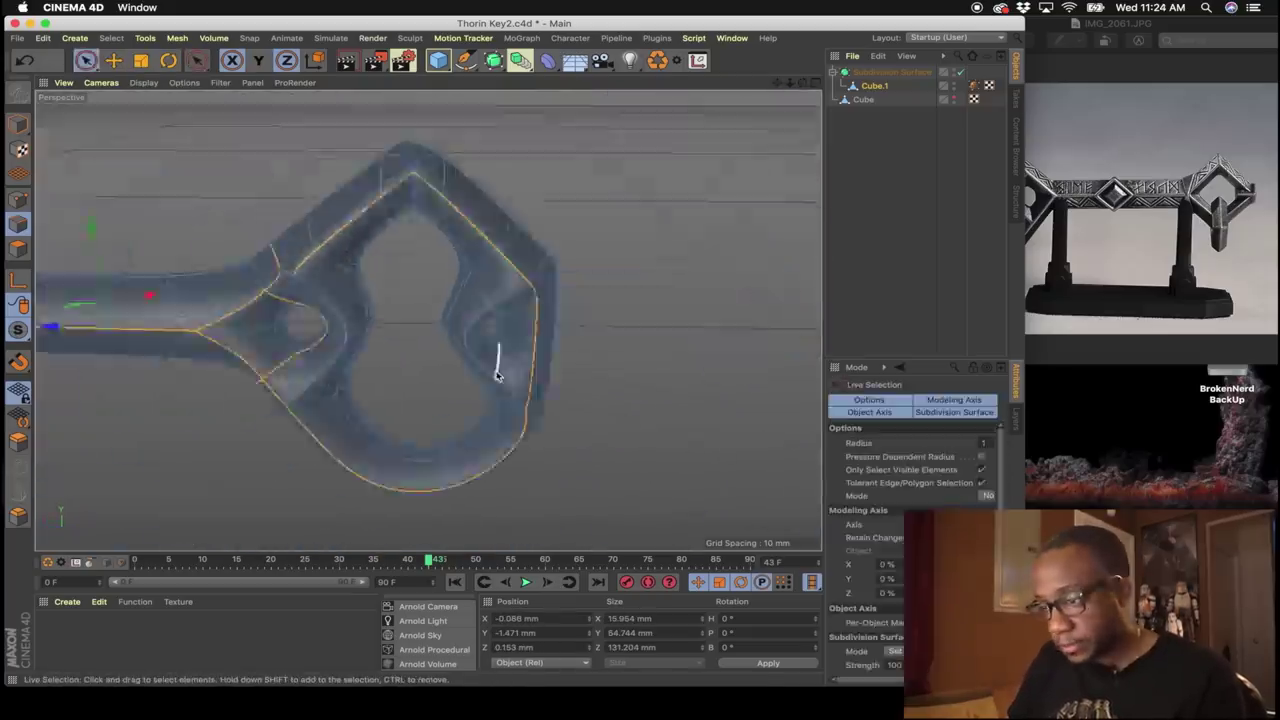
Add the edges around the outer brace's triangular hole to the edge selection in the Right view.
{"action": "key", "text": "u"}
{"action": "key", "text": "l"}
{"action": "middle_click", "coordinate": [497, 374]}
{"action": "middle_click", "coordinate": [186, 430]}
{"action": "key", "text": "9"}
{"action": "middle_click_drag", "start_coordinate": [310, 350], "coordinate": [587, 388], "text": "alt"}
{"action": "left_click", "coordinate": [240, 390], "text": "shift"}
{"action": "middle_click_drag", "start_coordinate": [240, 392], "coordinate": [347, 267], "text": "alt"}
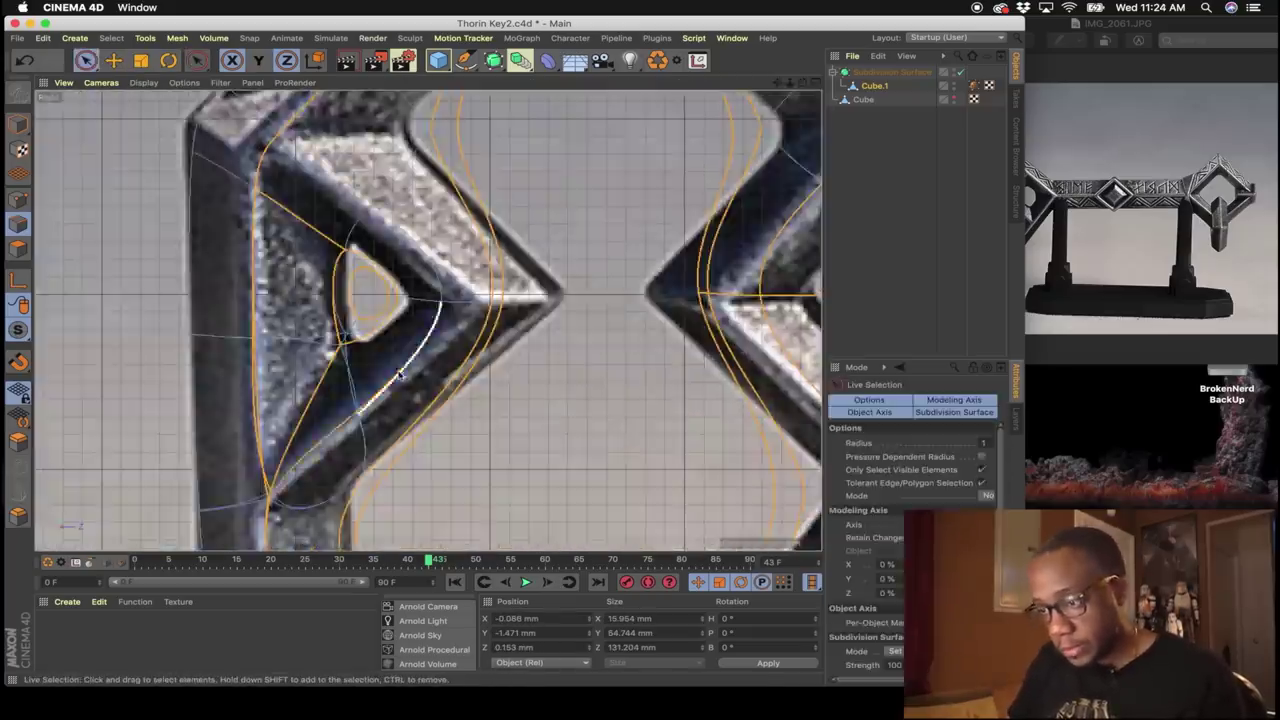
{"action": "middle_click_drag", "start_coordinate": [337, 343], "coordinate": [271, 268], "text": "alt"}
Add further edge loops along the bow's side and inner opening to the selection.
{"action": "key", "text": "u"}
{"action": "key", "text": "l"}
{"action": "middle_click", "coordinate": [371, 508]}
{"action": "middle_click", "coordinate": [371, 280]}
{"action": "left_click_drag", "start_coordinate": [586, 280], "coordinate": [409, 335], "text": "alt"}
{"action": "key", "text": "9"}
{"action": "middle_click", "coordinate": [409, 335]}
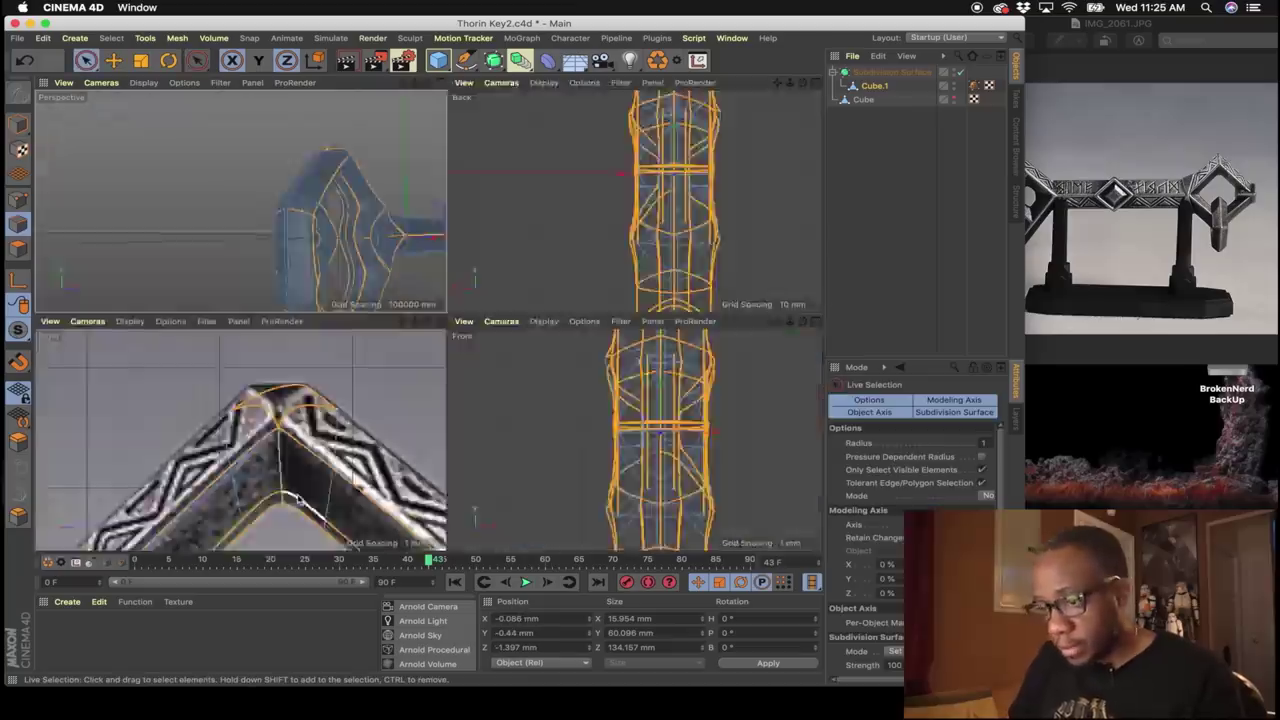
Add the edges around the bow's upper apex to the selection, working in the Right and Perspective views.
{"action": "middle_click", "coordinate": [371, 250]}
{"action": "left_click_drag", "start_coordinate": [371, 250], "coordinate": [391, 391], "text": "alt"}
{"action": "middle_click", "coordinate": [391, 391]}
{"action": "middle_click", "coordinate": [371, 430]}
{"action": "key", "text": "u"}
{"action": "key", "text": "l"}
{"action": "middle_click", "coordinate": [371, 494]}
{"action": "key", "text": "9"}
Turn off the subdivision preview and clean up the bow's mesh in point mode.
{"action": "left_click_drag", "start_coordinate": [391, 315], "coordinate": [549, 271], "text": "alt"}
{"action": "key", "text": "q"}
{"action": "left_click", "coordinate": [18, 200]}
{"action": "right_click", "coordinate": [354, 309]}
{"action": "left_click", "coordinate": [410, 571]}
{"action": "key", "text": "9"}
{"action": "left_click_drag", "start_coordinate": [354, 309], "coordinate": [643, 506], "text": "alt"}
Cut an edge from the upper opening's inner corner to the outer ridge corner and raise the ridge point to the reference.
{"action": "key", "text": "q"}
{"action": "left_click", "coordinate": [18, 224]}
{"action": "key", "text": "k"}
{"action": "key", "text": "k"}
{"action": "key", "text": "9"}
{"action": "key", "text": "q"}
{"action": "middle_click", "coordinate": [643, 506]}
{"action": "middle_click", "coordinate": [371, 430]}
{"action": "key", "text": "k"}
{"action": "key", "text": "k"}
{"action": "left_click", "coordinate": [578, 246]}
{"action": "left_click", "coordinate": [360, 283]}
{"action": "key", "text": "e"}
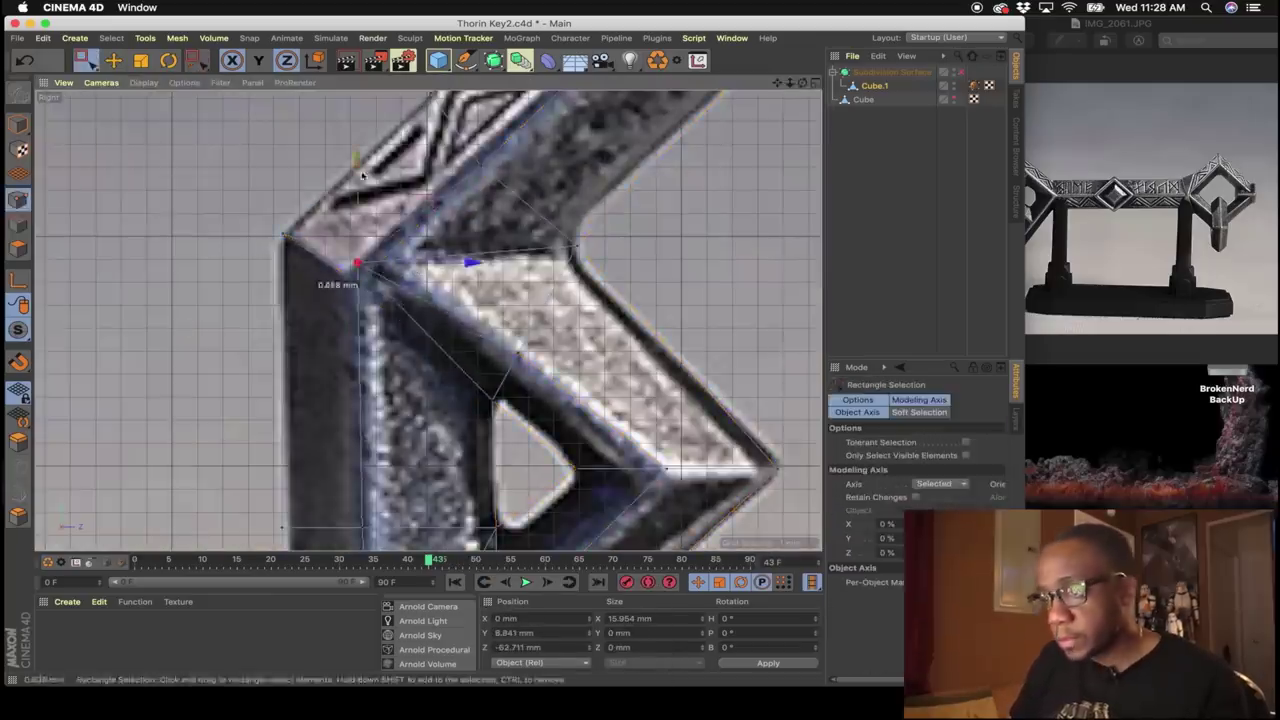
{"action": "key", "text": "q"}
Add the bow's remaining opening and brace edge loops to the selection and adjust their subdivision weight to sharpen them.
{"action": "middle_click", "coordinate": [345, 265]}
{"action": "middle_click", "coordinate": [291, 206]}
{"action": "middle_click", "coordinate": [520, 231]}
{"action": "middle_click", "coordinate": [357, 420]}
{"action": "scroll", "coordinate": [357, 420], "scroll_direction": "down", "scroll_amount": 3}
{"action": "middle_click_drag", "start_coordinate": [800, 245], "coordinate": [486, 251], "text": "alt"}
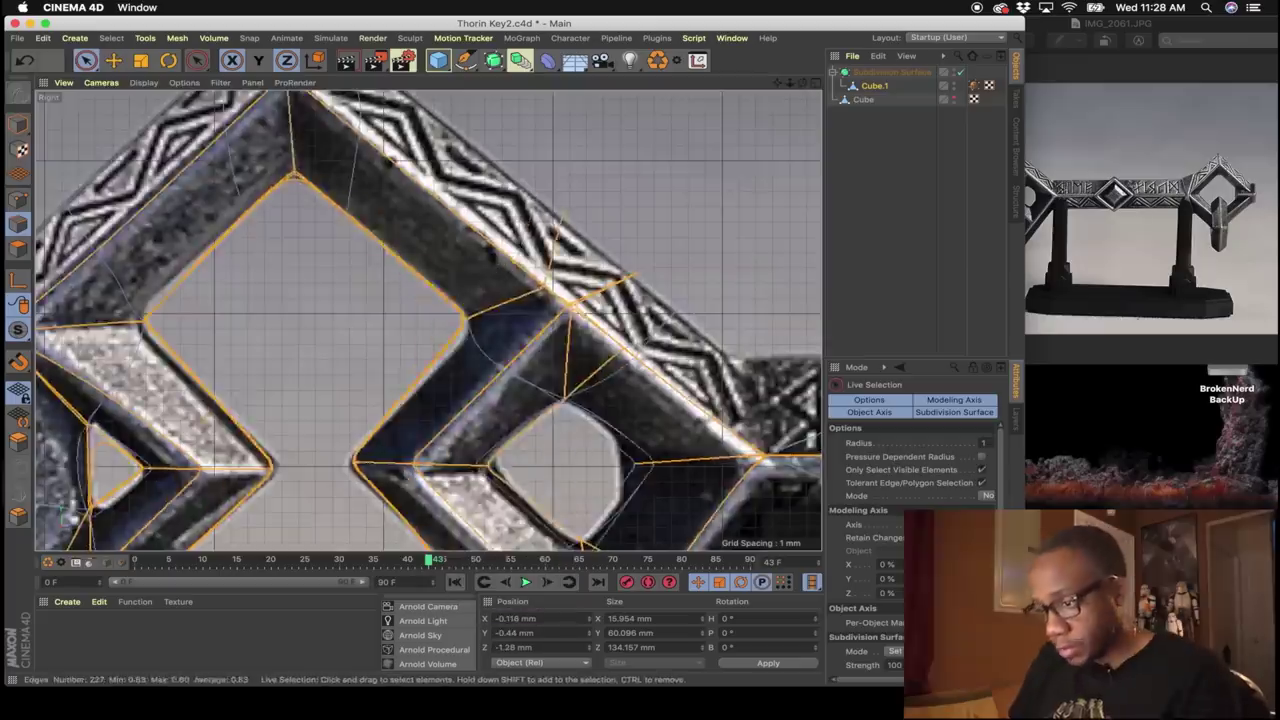
{"action": "middle_click", "coordinate": [486, 251]}
{"action": "middle_click", "coordinate": [300, 215]}
{"action": "key", "text": "u"}
{"action": "key", "text": "l"}
{"action": "key", "text": "9"}
Examine the subdivided bow's sharpened edges and braces from several angles.
{"action": "left_click_drag", "start_coordinate": [471, 314], "coordinate": [534, 257], "text": "alt"}
{"action": "middle_click", "coordinate": [534, 257]}
{"action": "middle_click", "coordinate": [371, 430]}
{"action": "middle_click", "coordinate": [429, 286]}
{"action": "middle_click", "coordinate": [300, 215]}
{"action": "left_click_drag", "start_coordinate": [429, 286], "coordinate": [534, 326], "text": "alt"}
{"action": "right_click_drag", "start_coordinate": [534, 326], "coordinate": [611, 383], "text": "alt"}
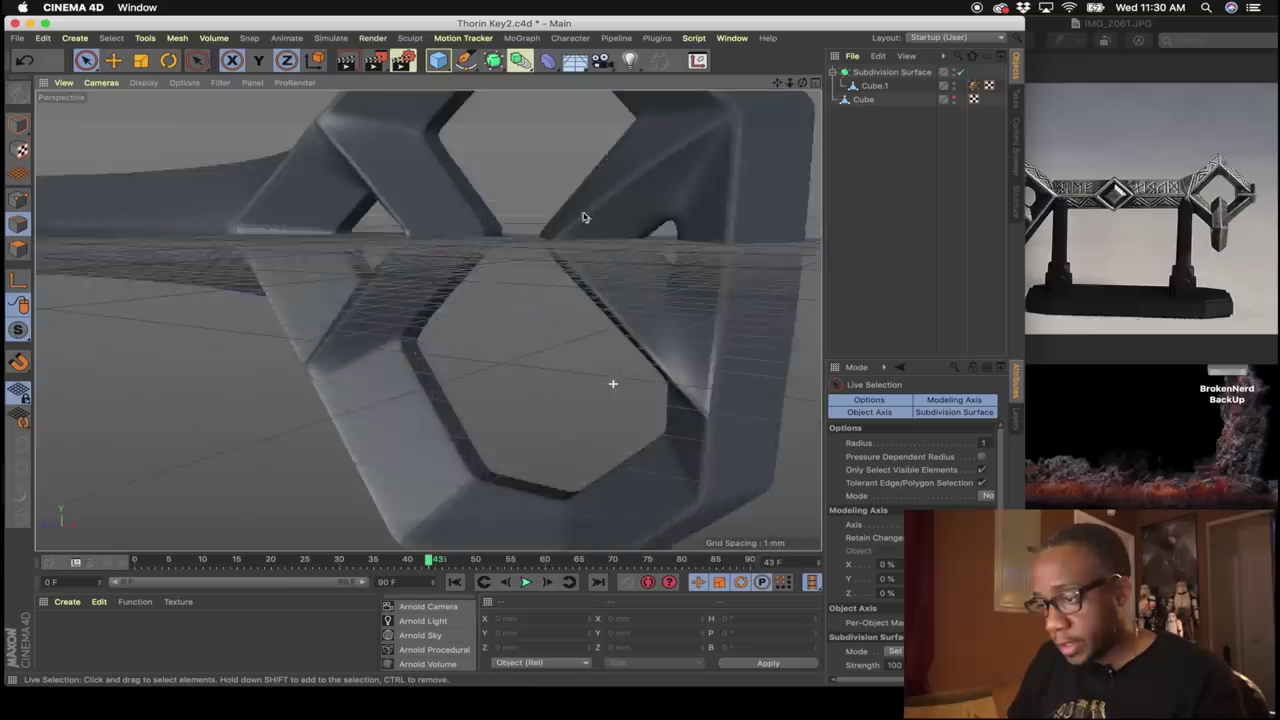
{"action": "left_click_drag", "start_coordinate": [611, 383], "coordinate": [377, 321], "text": "alt"}
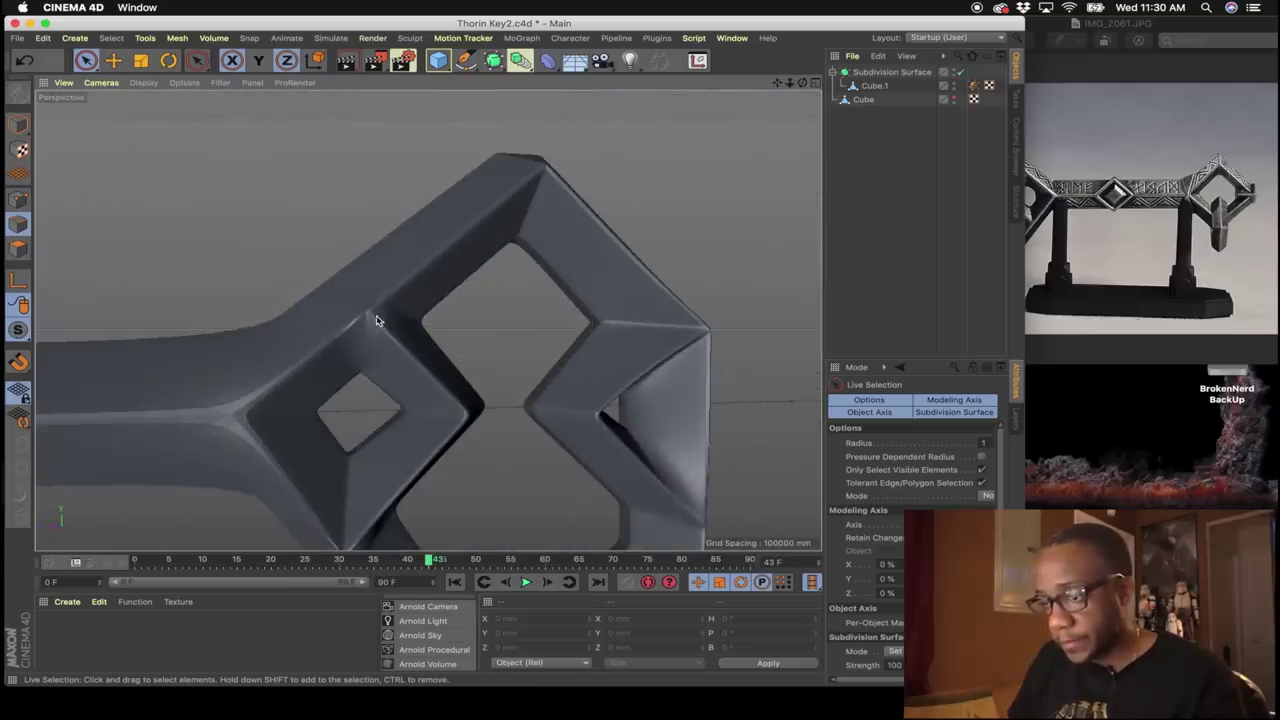
Examine the ridge corner above the bow's small opening for stray points, comparing the bare mesh with the subdivided surface.
{"action": "left_click", "coordinate": [870, 85]}
{"action": "scroll", "coordinate": [383, 326], "scroll_direction": "up", "scroll_amount": 5}
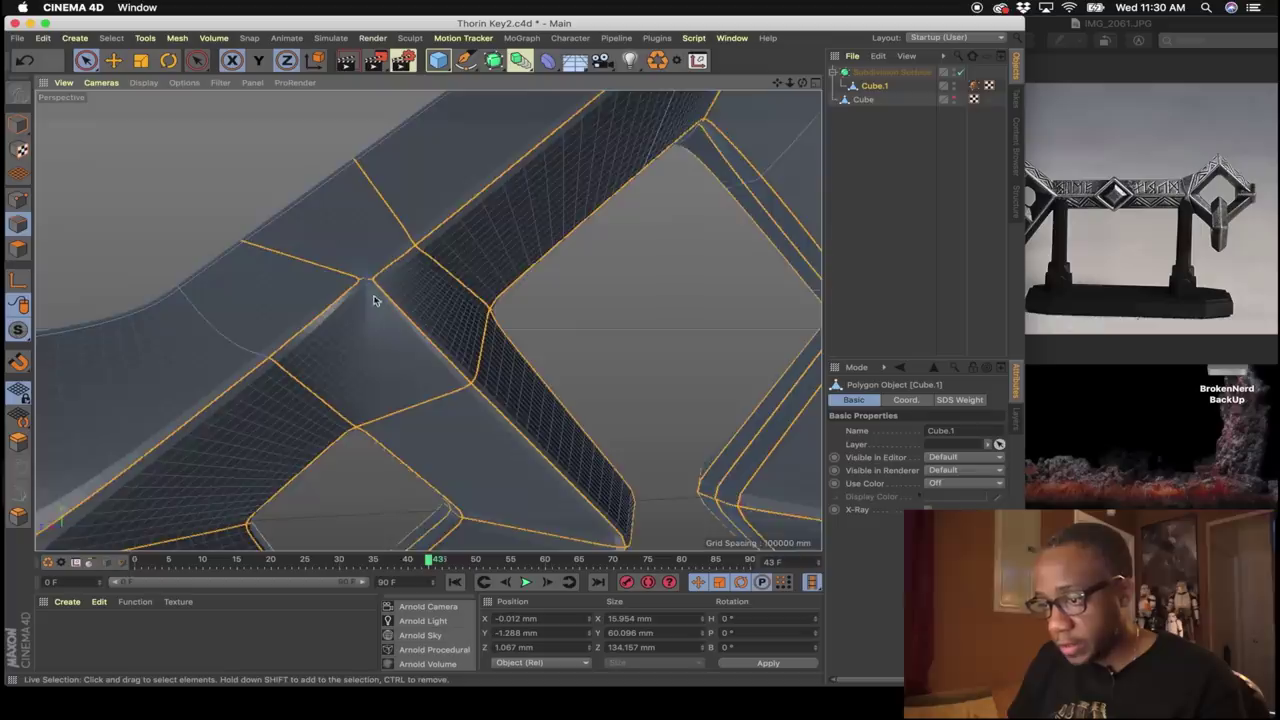
{"action": "left_click_drag", "start_coordinate": [374, 297], "coordinate": [388, 330], "text": "alt"}
{"action": "left_click", "coordinate": [961, 74]}
{"action": "scroll", "coordinate": [334, 289], "scroll_direction": "up", "scroll_amount": 5}
{"action": "left_click_drag", "start_coordinate": [334, 289], "coordinate": [369, 303], "text": "alt"}
{"action": "scroll", "coordinate": [384, 259], "scroll_direction": "up", "scroll_amount": 5}
{"action": "left_click_drag", "start_coordinate": [384, 259], "coordinate": [351, 308], "text": "alt"}
{"action": "left_click", "coordinate": [18, 200]}
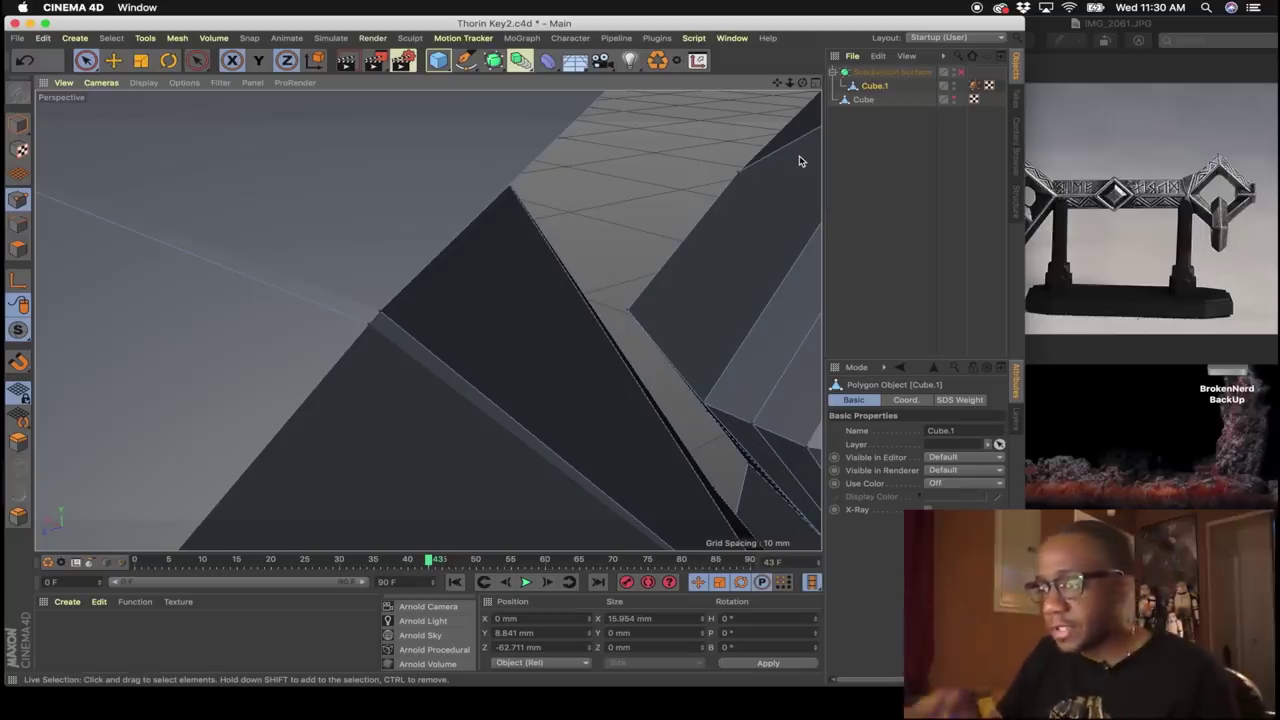
{"action": "scroll", "coordinate": [370, 332], "scroll_direction": "up", "scroll_amount": 5}
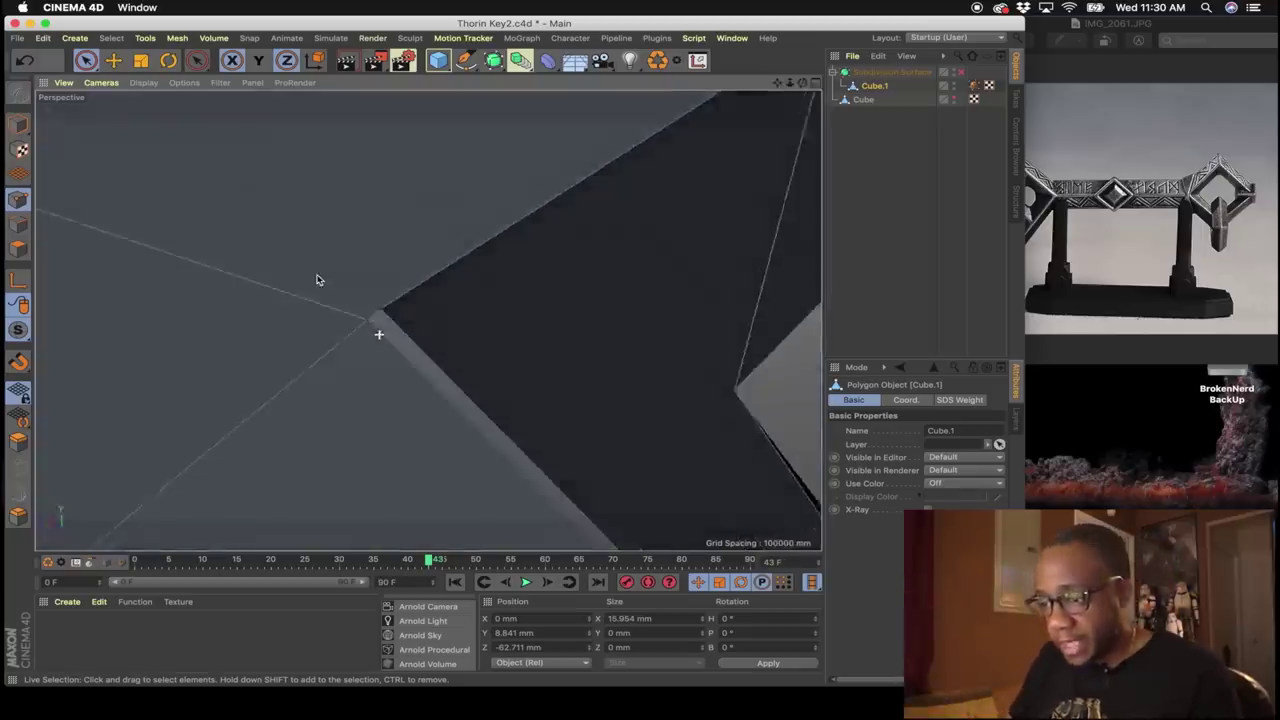
{"action": "scroll", "coordinate": [398, 255], "scroll_direction": "down", "scroll_amount": 1}
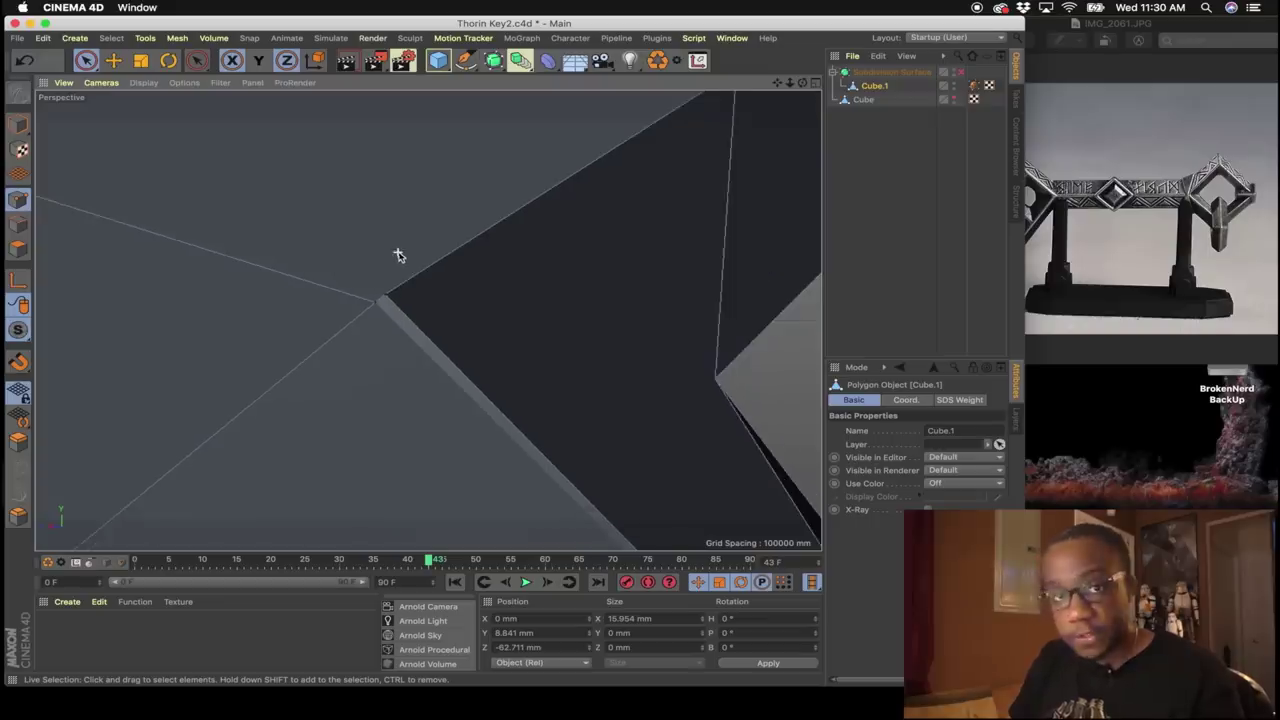
{"action": "scroll", "coordinate": [377, 266], "scroll_direction": "down", "scroll_amount": 1}
{"action": "mouse_move", "coordinate": [356, 283]}
{"action": "left_mouse_down", "text": "alt"}
{"action": "mouse_move", "coordinate": [281, 295]}
{"action": "mouse_move", "coordinate": [336, 300]}
{"action": "mouse_move", "coordinate": [340, 342]}
{"action": "mouse_move", "coordinate": [366, 292]}
{"action": "left_mouse_up", "text": "alt"}
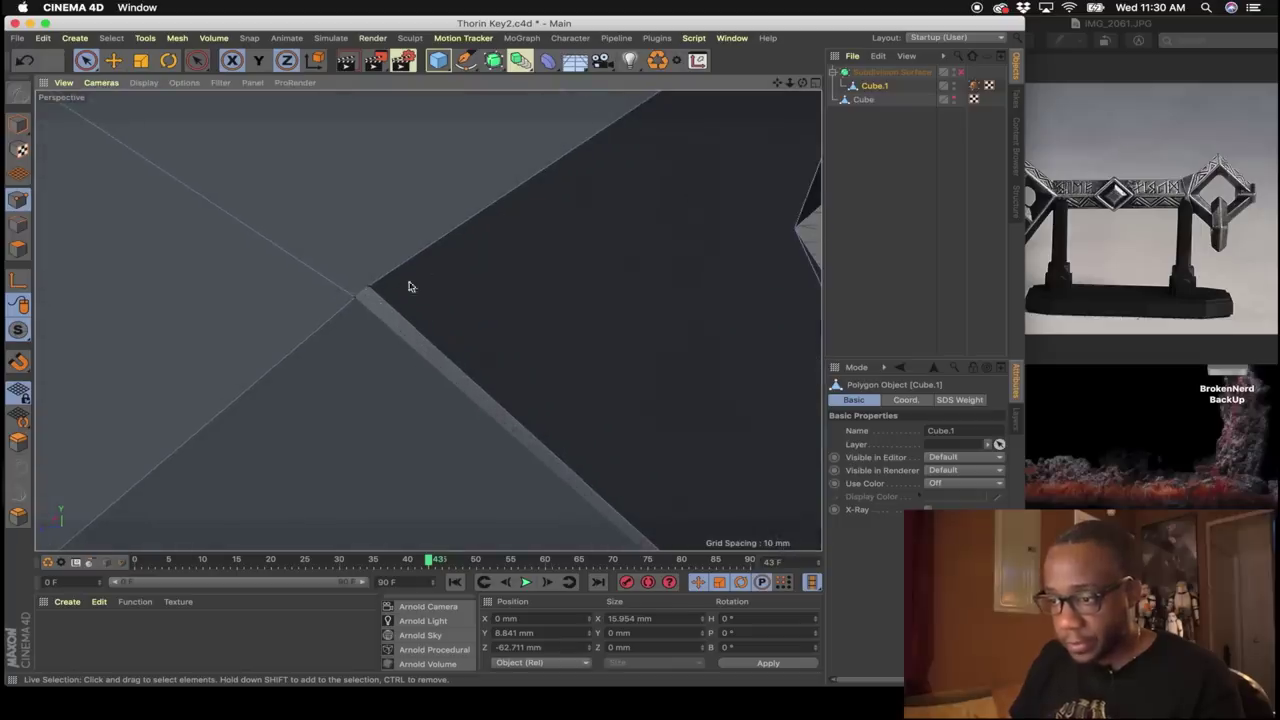
{"action": "left_click", "coordinate": [962, 71]}
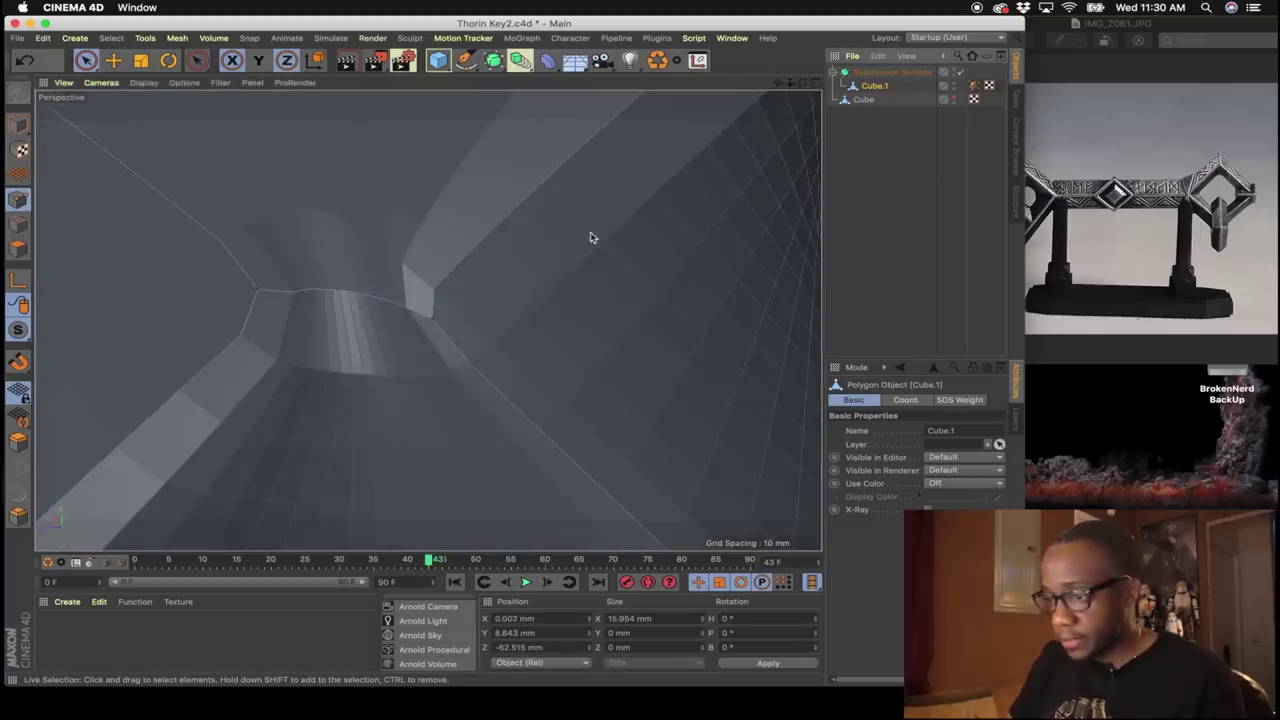
{"action": "left_click_drag", "start_coordinate": [360, 300], "coordinate": [403, 284], "text": "alt"}
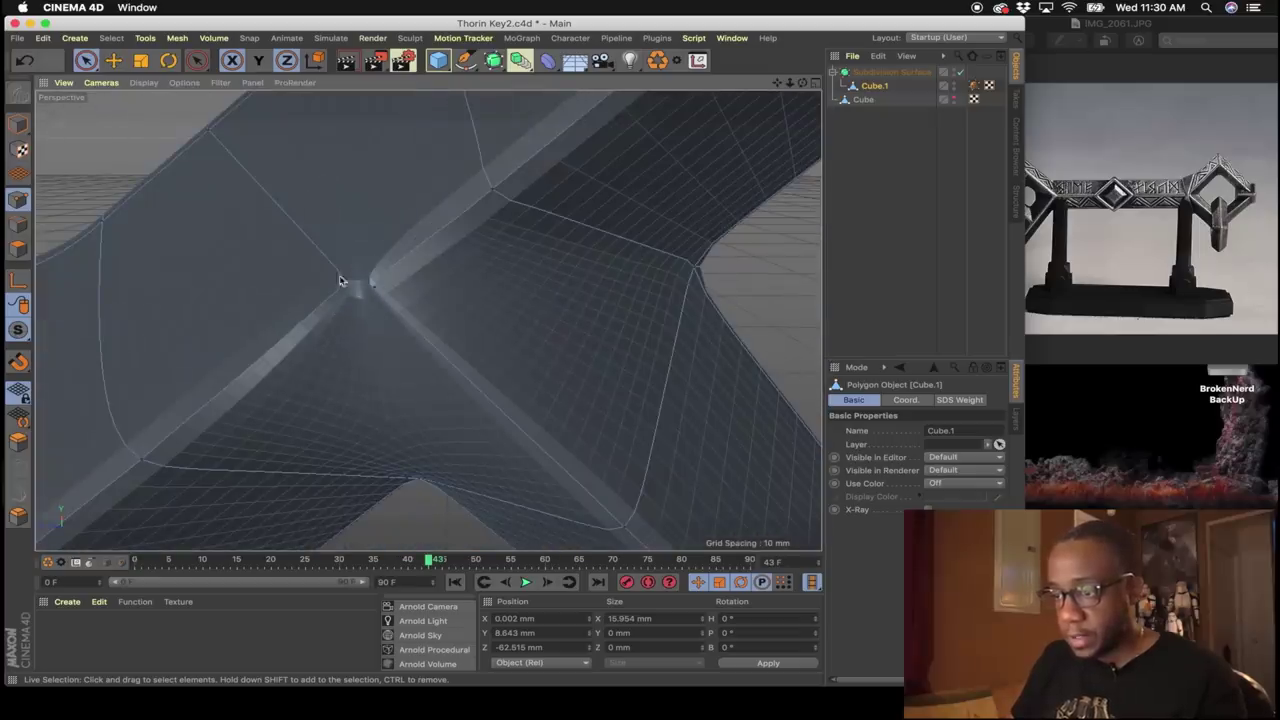
Weld the nearly coincident points at the ridge corner above the small opening into one and re-enable the subdivision preview.
{"action": "left_click", "coordinate": [962, 72]}
{"action": "scroll", "coordinate": [361, 288], "scroll_direction": "up", "scroll_amount": 5}
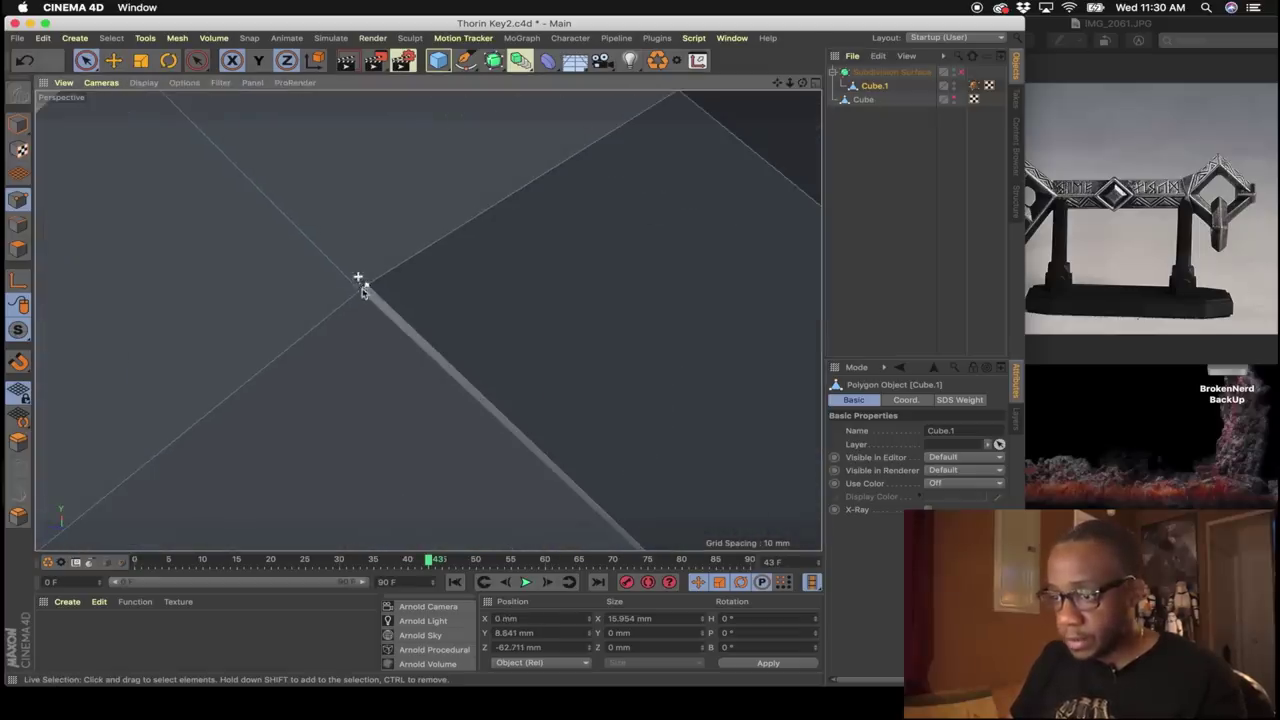
{"action": "right_click", "coordinate": [372, 362]}
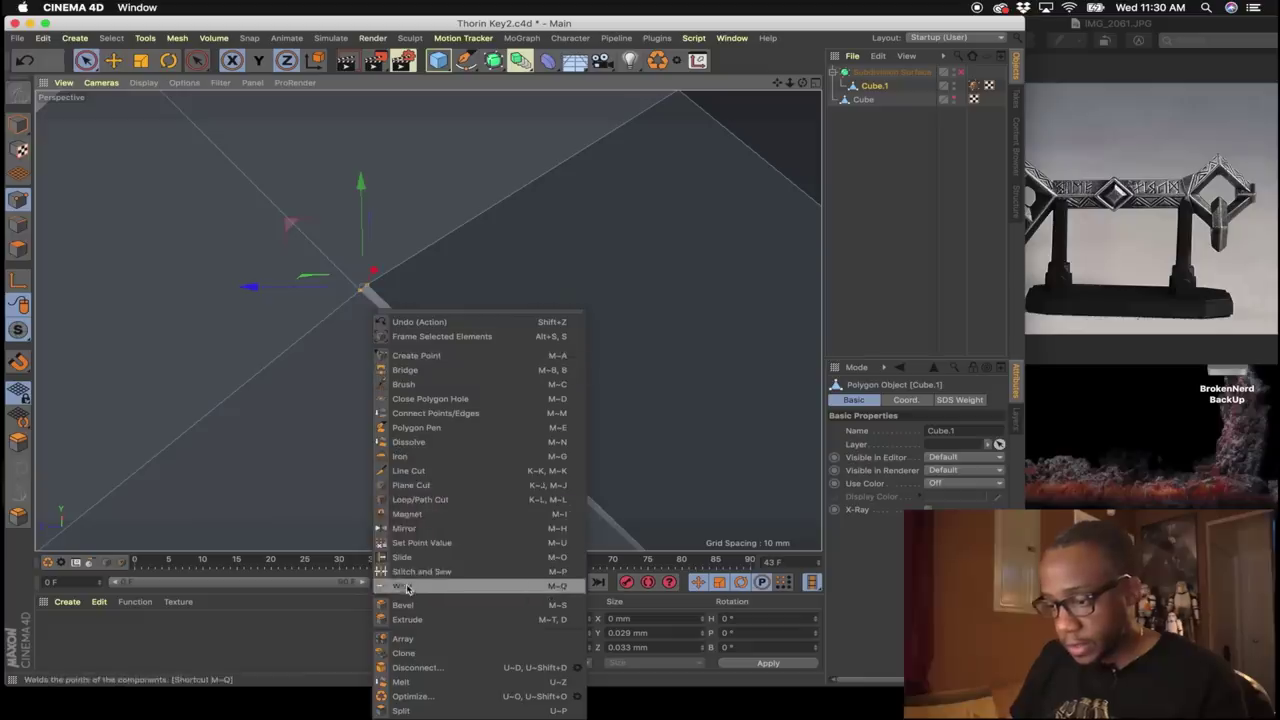
{"action": "left_click", "coordinate": [450, 586]}
{"action": "right_click", "coordinate": [362, 305]}
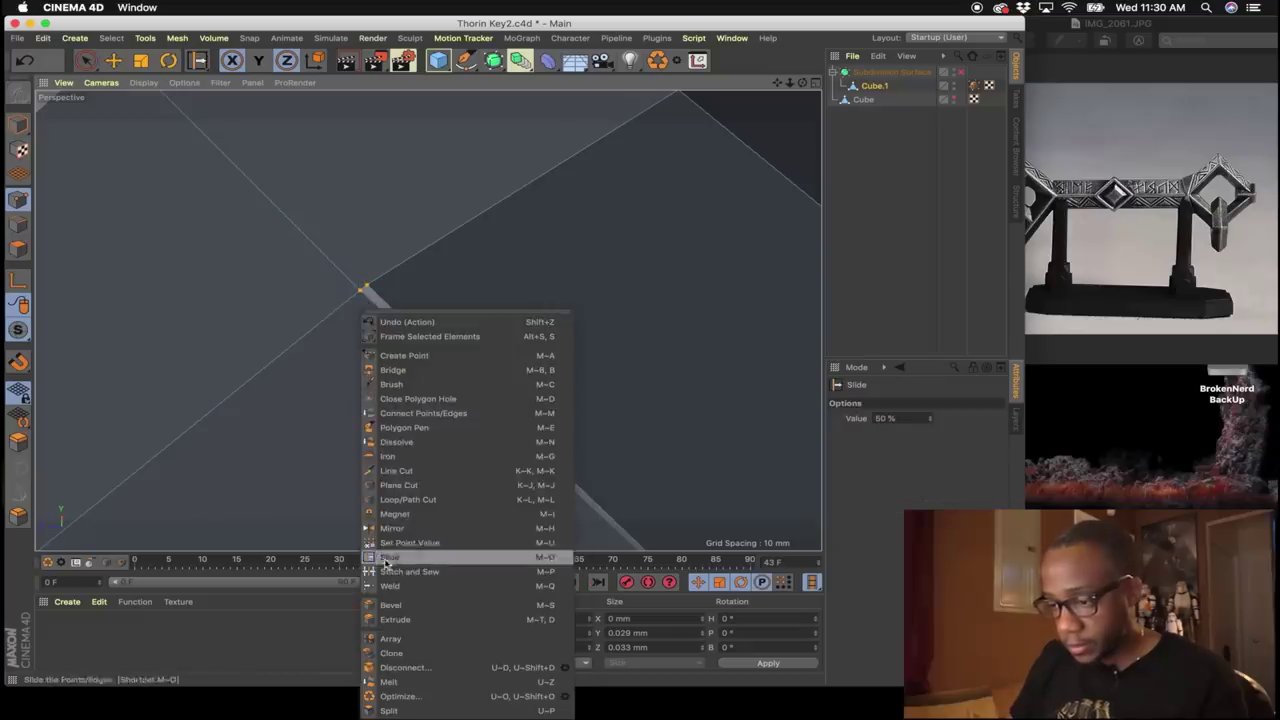
{"action": "left_click", "coordinate": [393, 596]}
{"action": "left_click", "coordinate": [363, 300]}
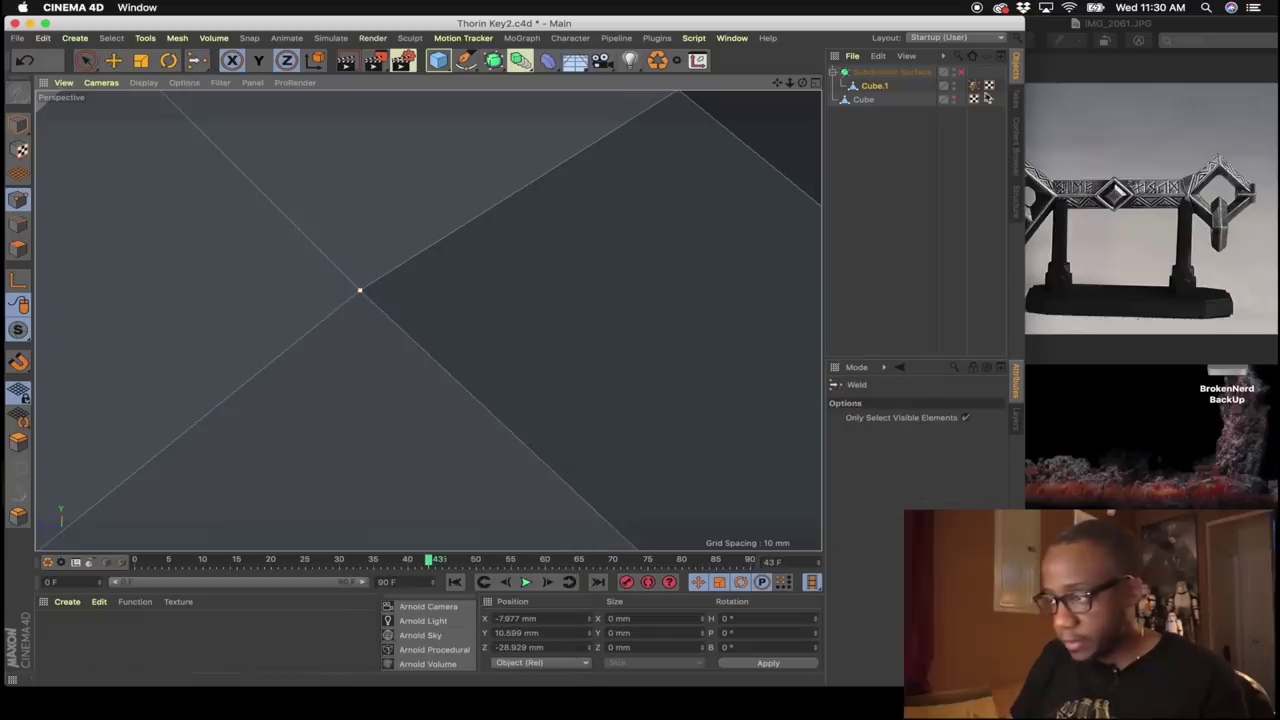
{"action": "left_click", "coordinate": [962, 73]}
{"action": "left_click", "coordinate": [923, 218]}
{"action": "scroll", "coordinate": [456, 252], "scroll_direction": "down", "scroll_amount": 10}
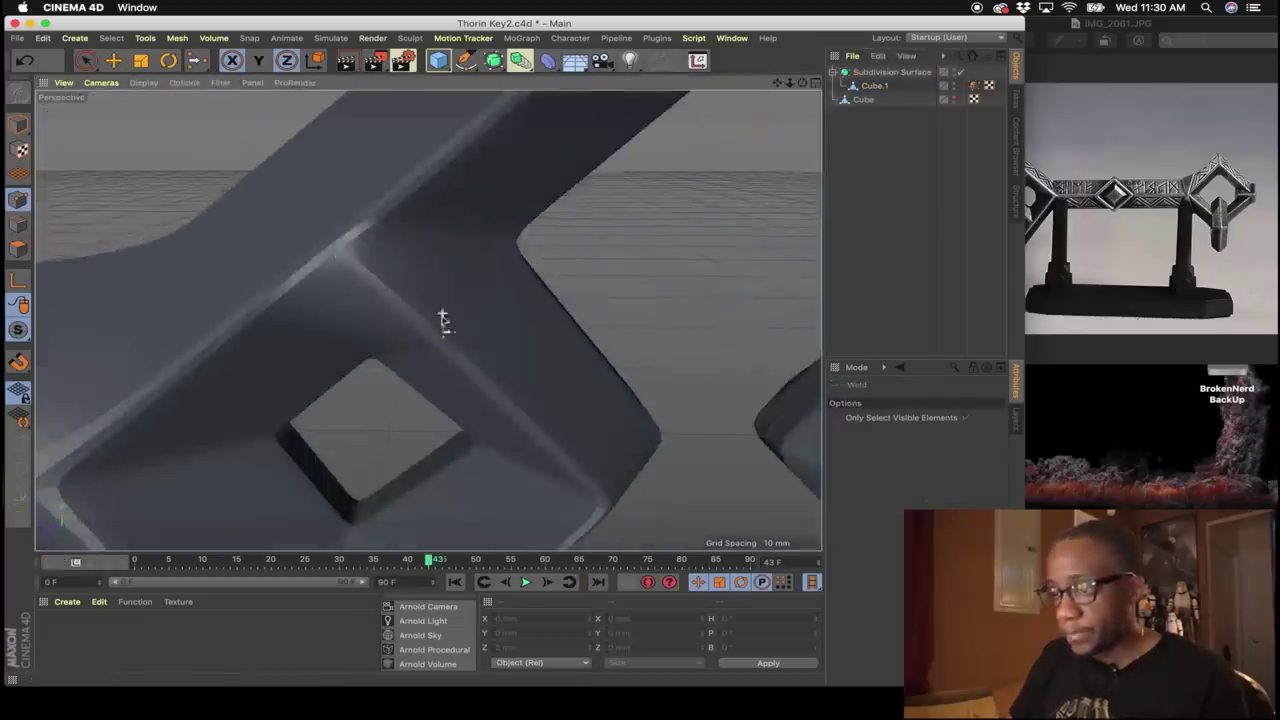
{"action": "left_click_drag", "start_coordinate": [442, 313], "coordinate": [726, 208], "text": "alt"}
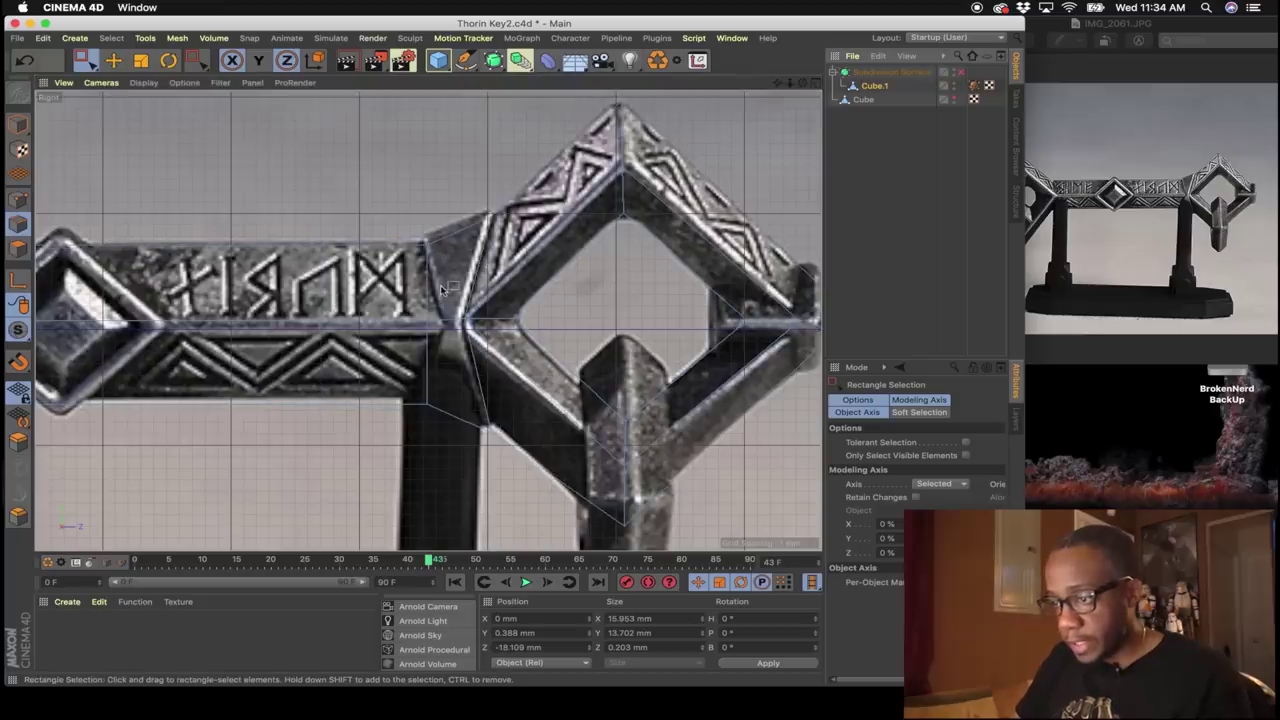
Box-select the points where the shaft meets the bow in the side view to adjust them against the reference.
{"action": "scroll", "coordinate": [452, 333], "scroll_direction": "up", "scroll_amount": 4}
{"action": "left_click_drag", "start_coordinate": [86, 61], "coordinate": [114, 105]}
{"action": "left_click", "coordinate": [18, 200]}
{"action": "left_click_drag", "start_coordinate": [393, 294], "coordinate": [436, 336]}
{"action": "left_click_drag", "start_coordinate": [541, 314], "coordinate": [620, 355]}
Loop-select a ring of polygons around the shaft and start extruding it.
{"action": "left_click", "coordinate": [18, 248]}
{"action": "key", "text": "F1"}
{"action": "key", "text": "u"}
{"action": "key", "text": "l"}
{"action": "left_click", "coordinate": [526, 314]}
{"action": "key", "text": "d"}
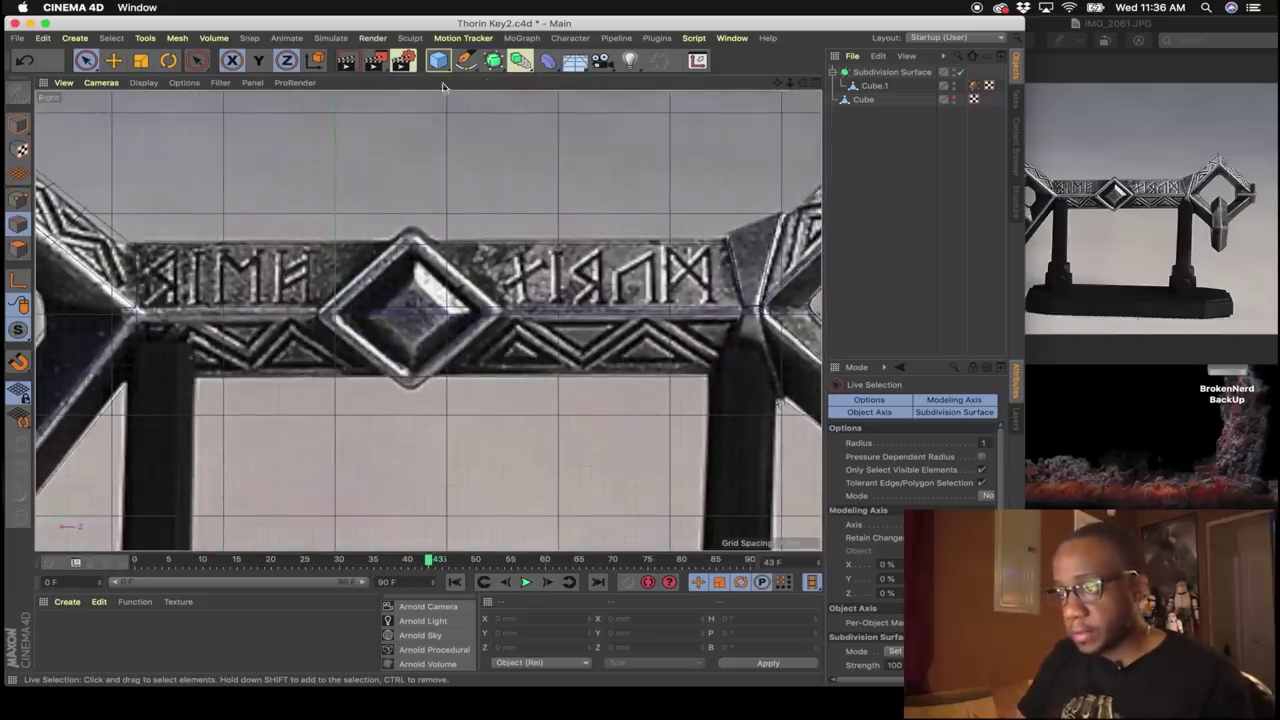
Add a cube at the shaft's centre, scale it to about 11 mm and set its pitch rotation to 45°.
{"action": "left_click", "coordinate": [438, 60]}
{"action": "key", "text": "t"}
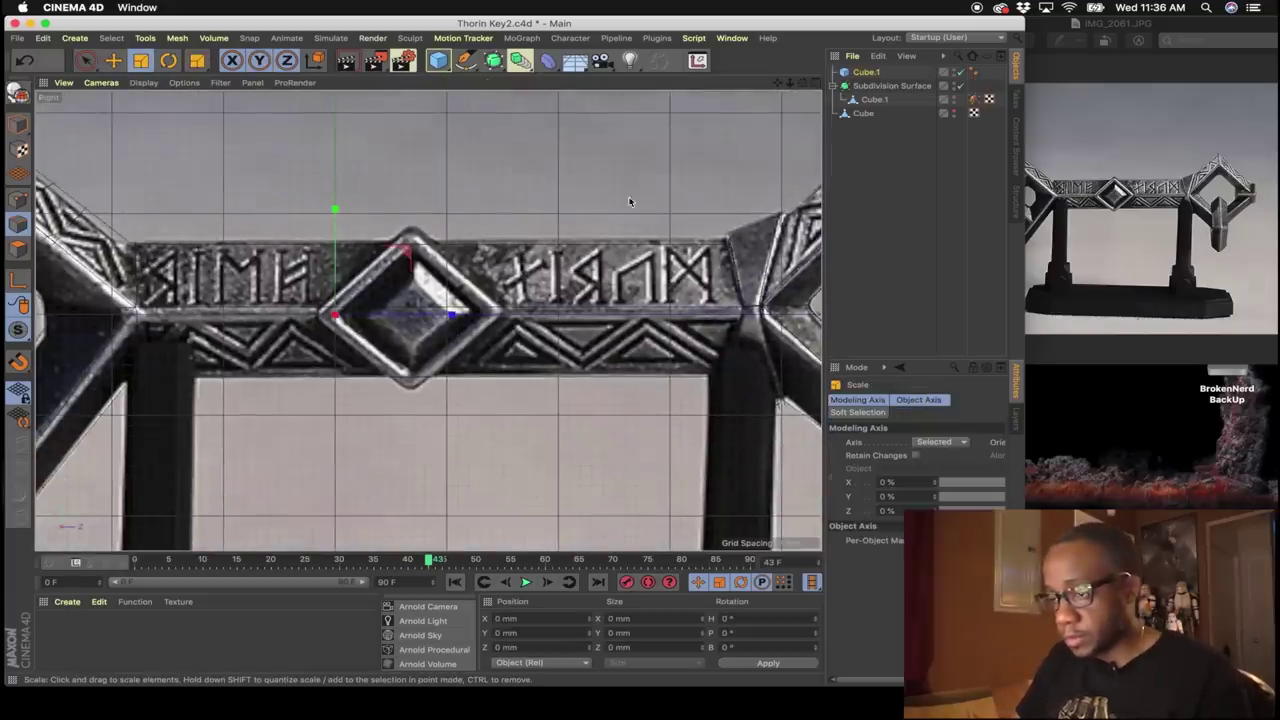
{"action": "left_click", "coordinate": [18, 124]}
{"action": "key", "text": "r"}
{"action": "left_click_drag", "start_coordinate": [488, 197], "coordinate": [400, 284]}
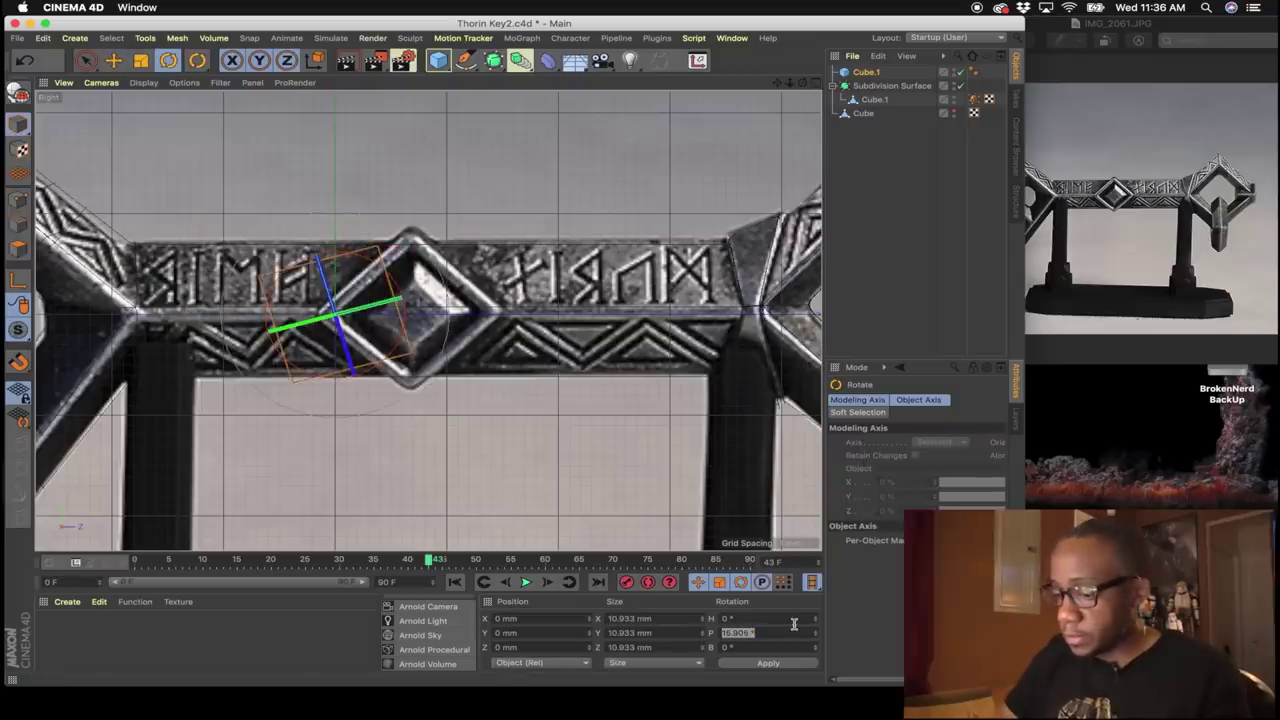
{"action": "type", "text": "45"}
{"action": "key", "text": "Return"}
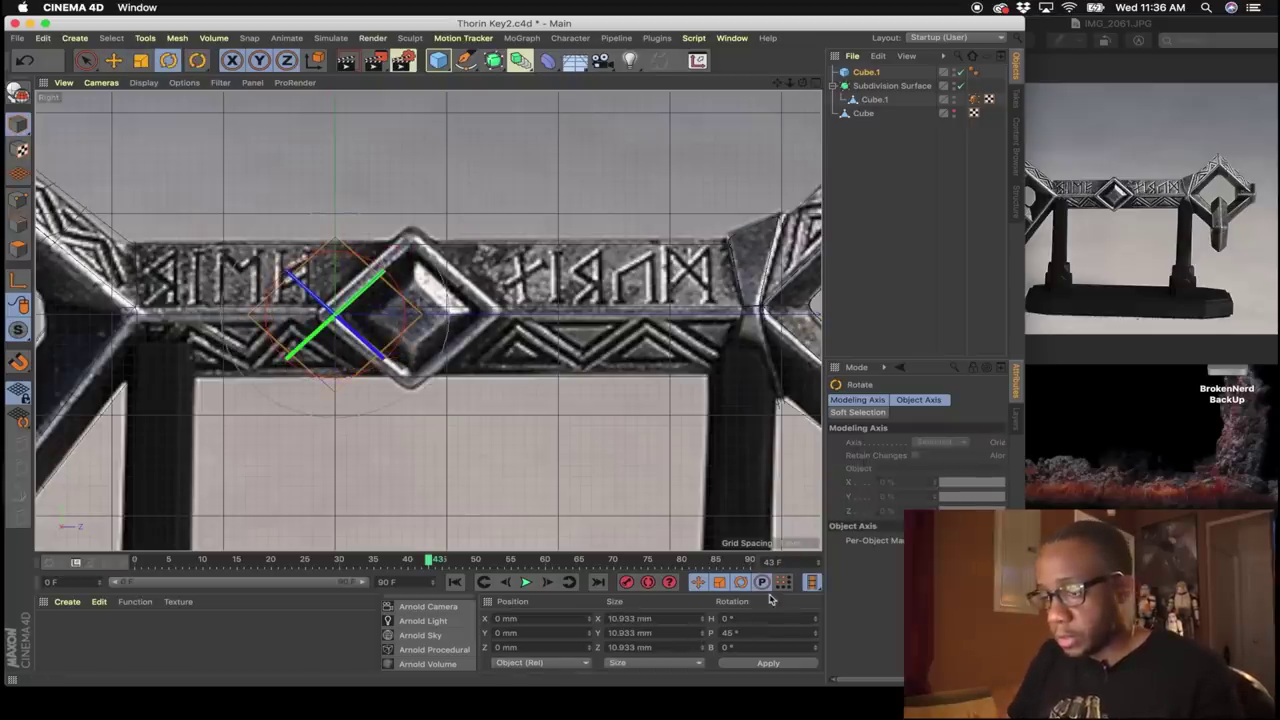
Make the rotated cube editable and reset its axis orientation to 0° while keeping the diamond shape.
{"action": "key", "text": "c"}
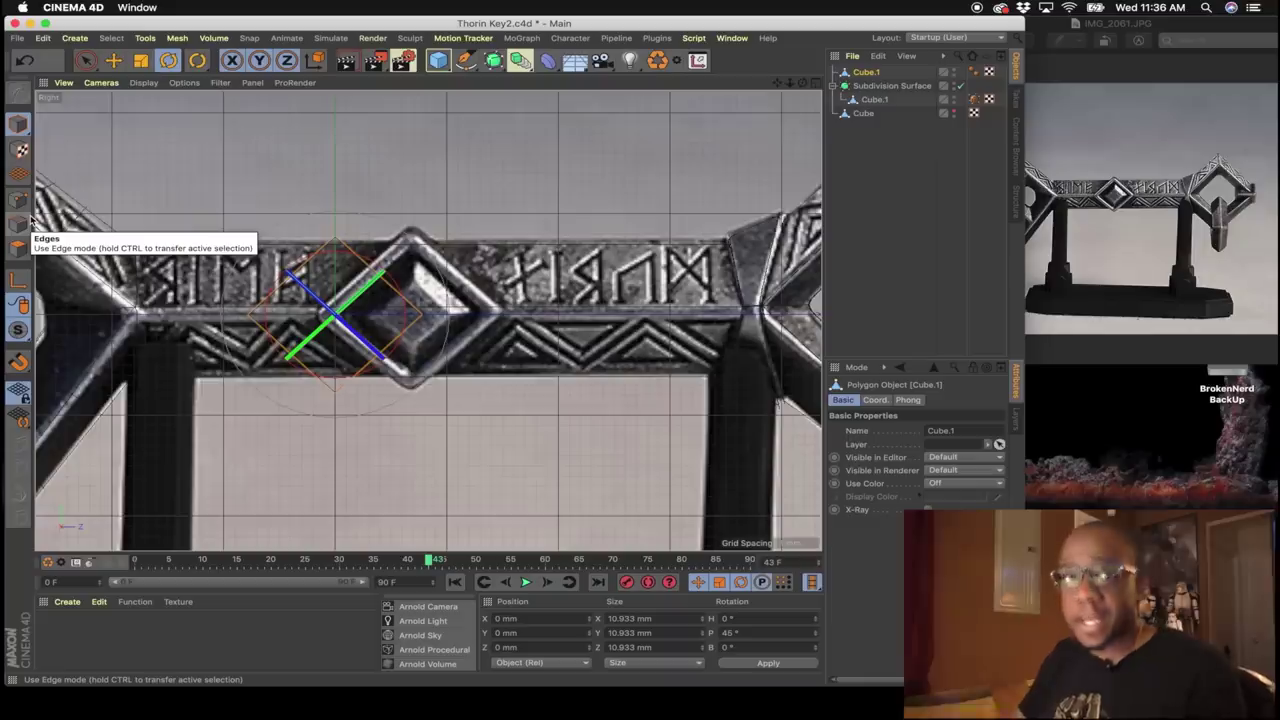
{"action": "left_click", "coordinate": [18, 124]}
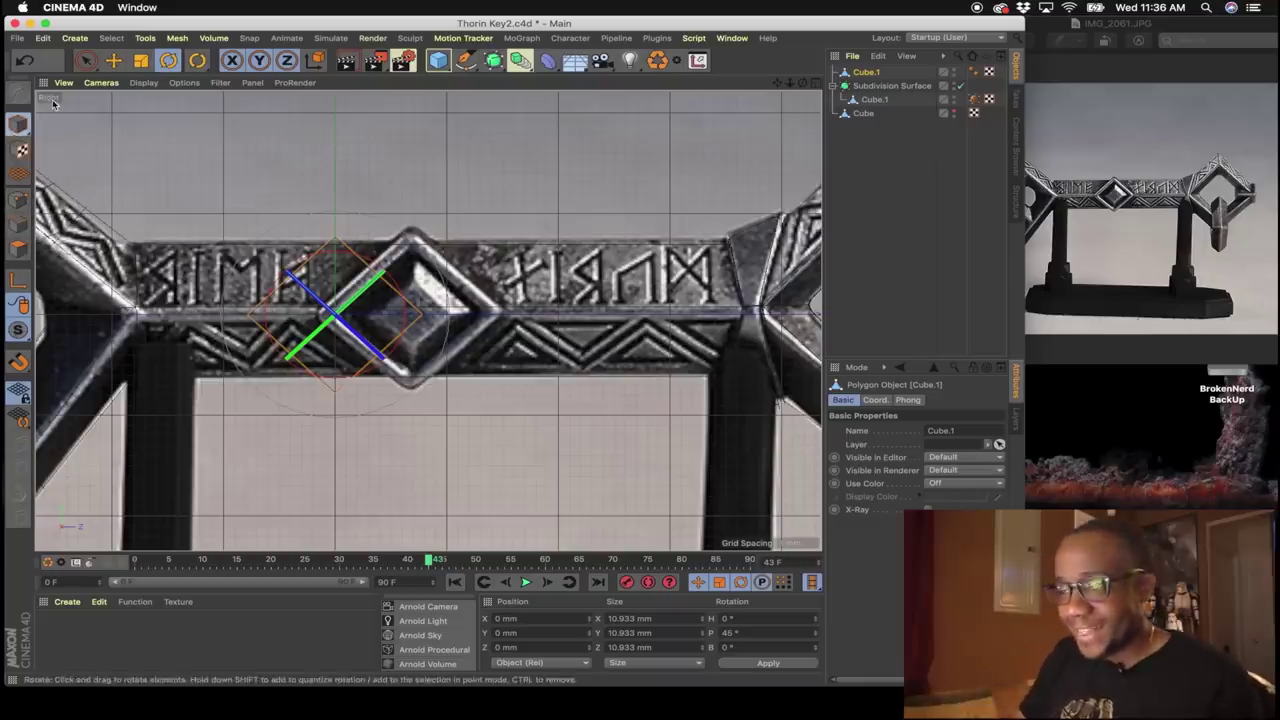
{"action": "left_click", "coordinate": [19, 283]}
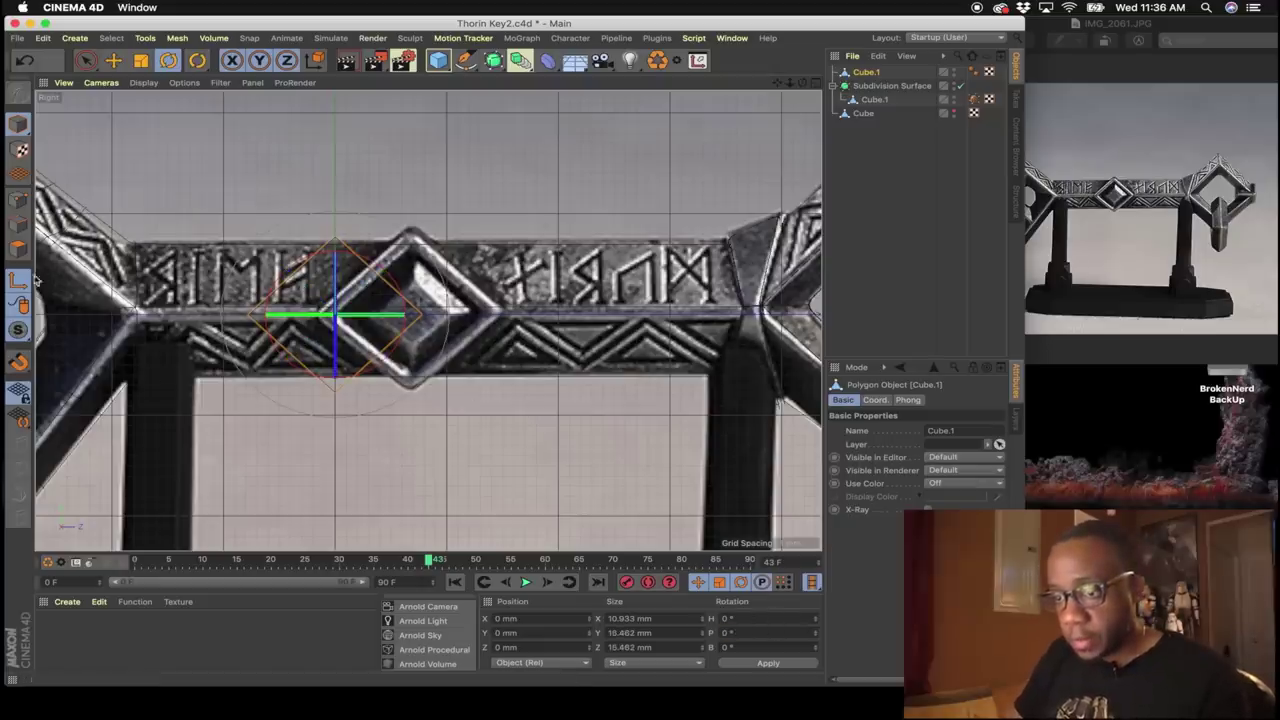
Move the diamond cube to about 6.8 mm in Z and scale it to about 16.2 × 16.9 × 16.9 mm over the reference diamond.
{"action": "key", "text": "space"}
{"action": "left_click_drag", "start_coordinate": [448, 317], "coordinate": [528, 338]}
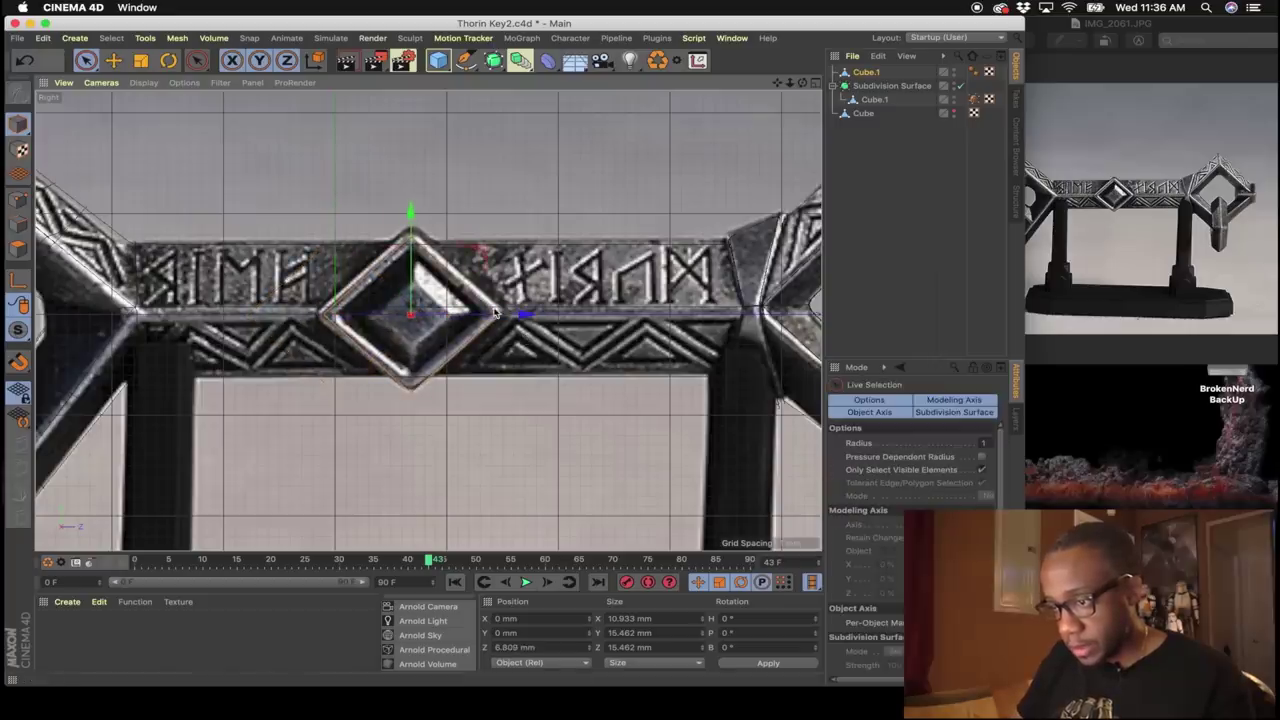
{"action": "key", "text": "t"}
{"action": "left_click_drag", "start_coordinate": [443, 203], "coordinate": [509, 197]}
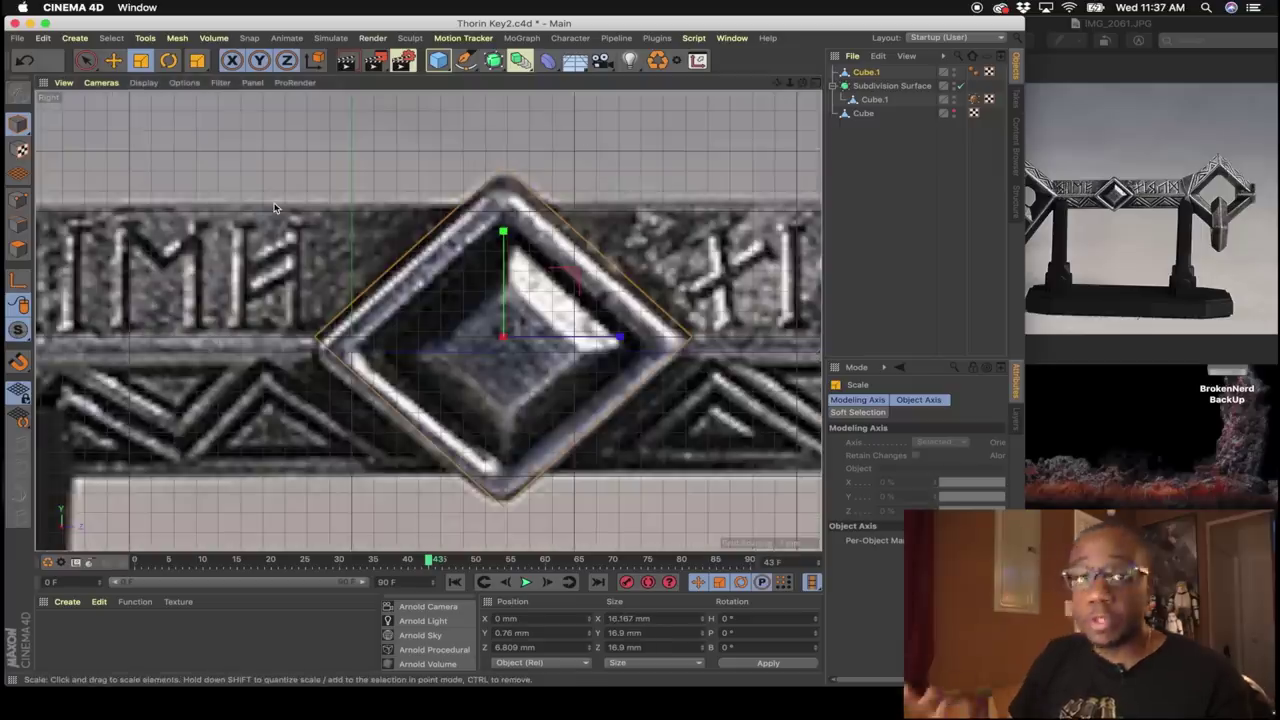
Select the diamond's two opposite outer faces and inset them 1.546 mm with Extrude Inner to match the reference frame.
{"action": "left_click", "coordinate": [19, 247]}
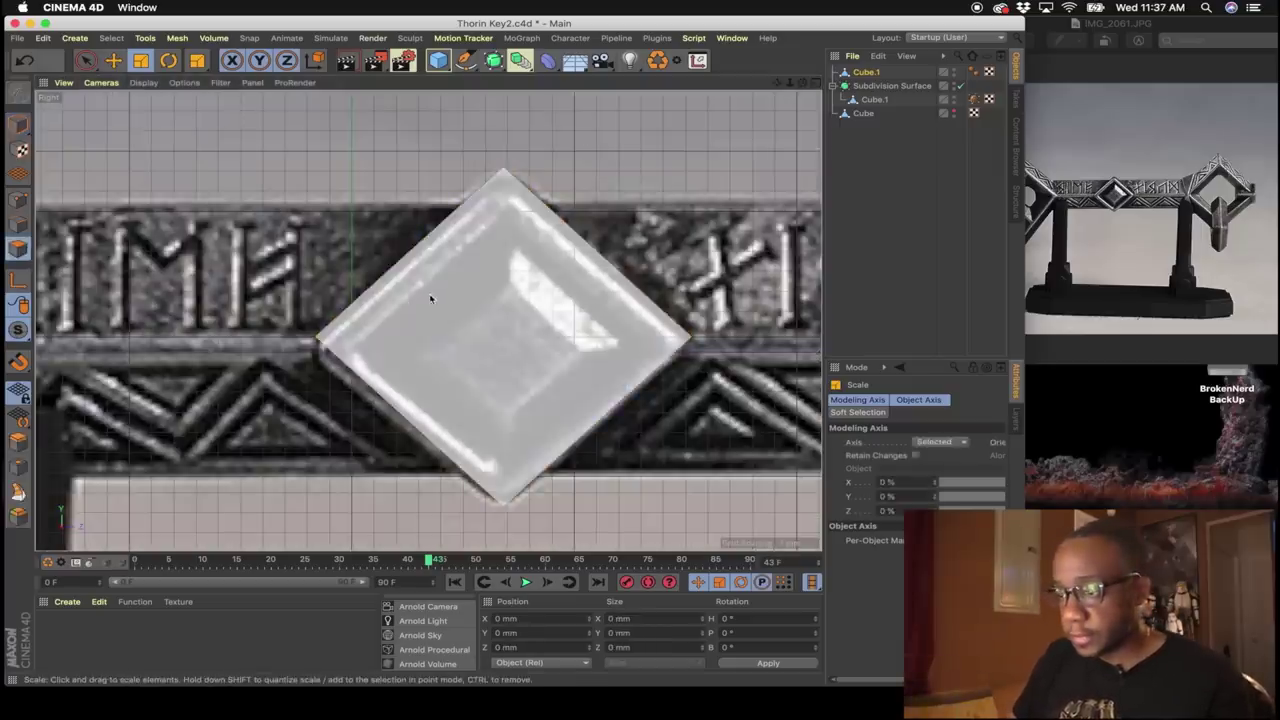
{"action": "scroll", "coordinate": [463, 298], "scroll_direction": "down", "scroll_amount": 2}
{"action": "middle_click", "coordinate": [437, 306]}
{"action": "left_click_drag", "start_coordinate": [251, 152], "coordinate": [157, 144], "text": "alt"}
{"action": "left_click", "coordinate": [236, 212], "text": "shift"}
{"action": "right_click", "coordinate": [227, 289]}
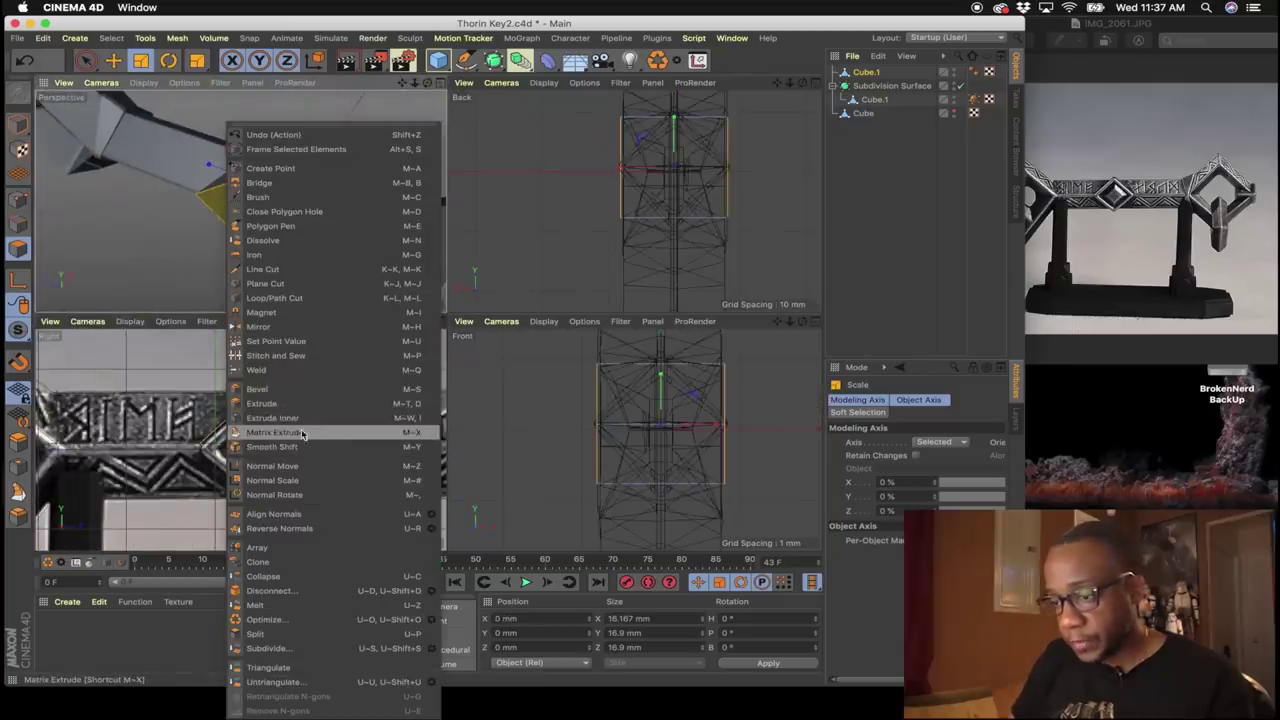
{"action": "left_click", "coordinate": [292, 425]}
{"action": "middle_click", "coordinate": [292, 425]}
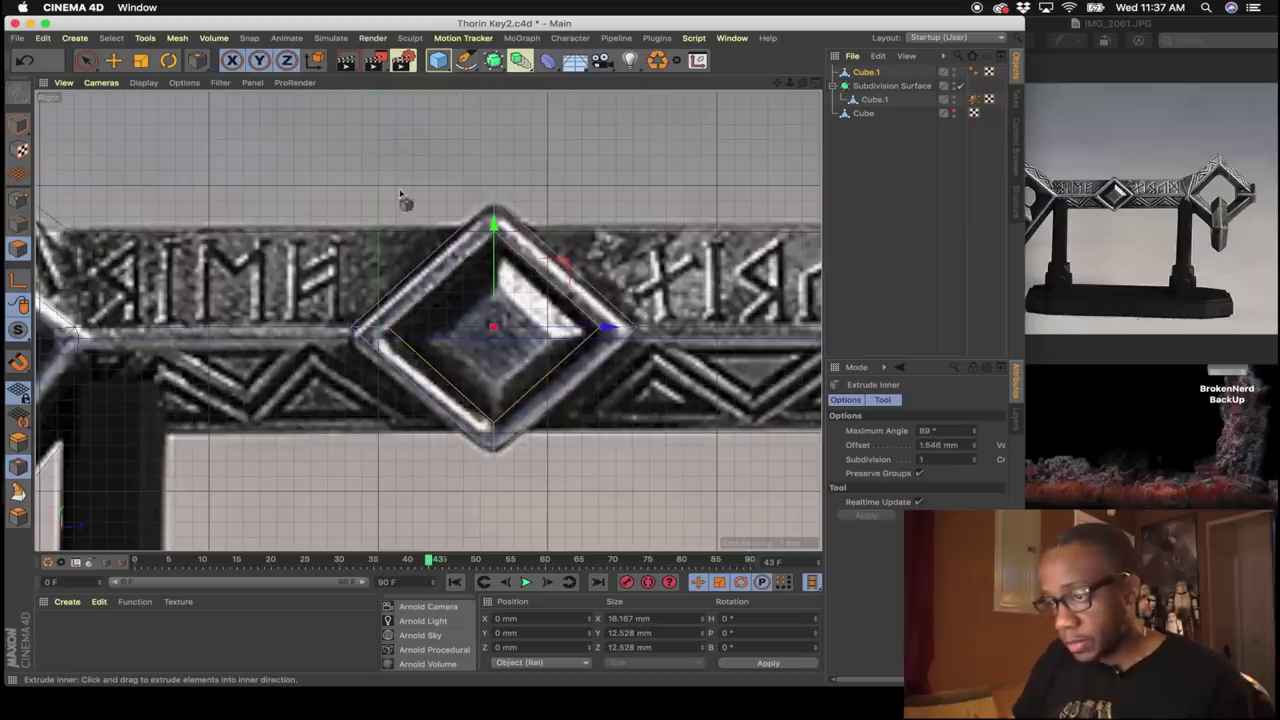
Extrude the inset diamond faces inward by 1.152 mm and inset them again by about 0.3 mm.
{"action": "middle_click", "coordinate": [400, 195]}
{"action": "scroll", "coordinate": [212, 165], "scroll_direction": "up", "scroll_amount": 5}
{"action": "left_click_drag", "start_coordinate": [265, 246], "coordinate": [351, 203], "text": "alt"}
{"action": "right_click", "coordinate": [351, 203]}
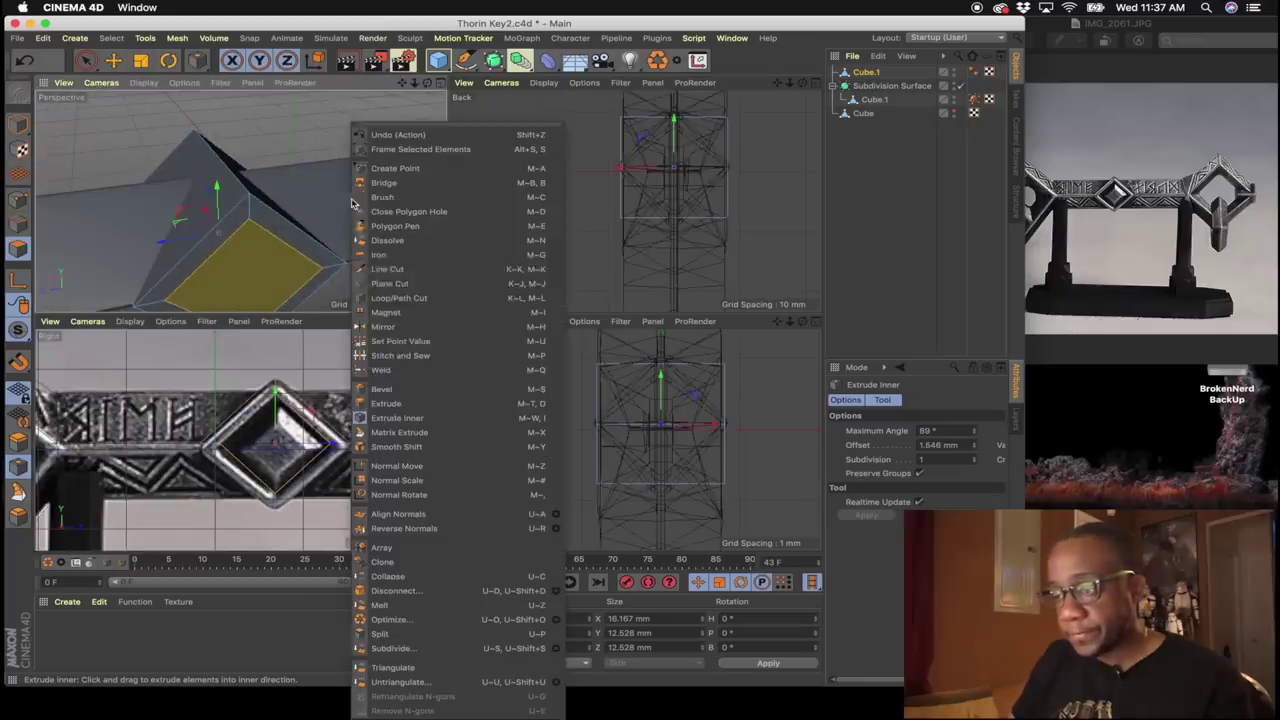
{"action": "left_click", "coordinate": [386, 403]}
{"action": "left_click_drag", "start_coordinate": [380, 330], "coordinate": [320, 252], "text": "alt"}
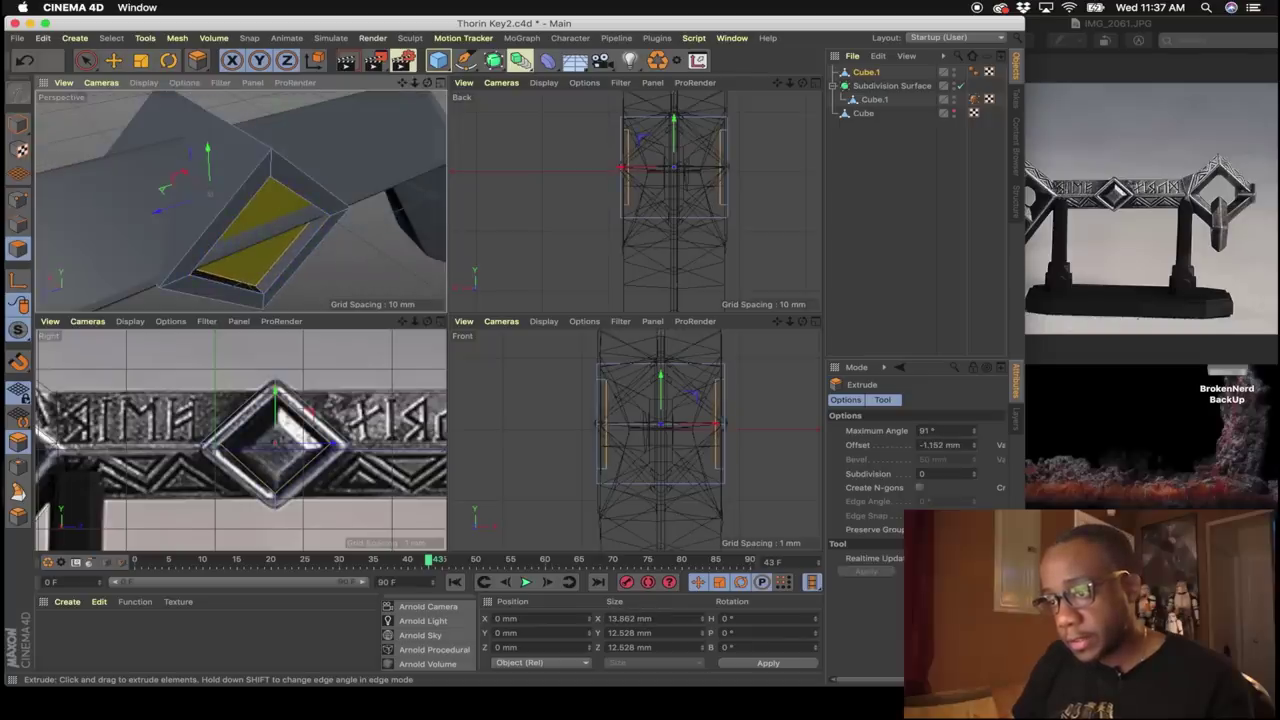
{"action": "right_click", "coordinate": [370, 250]}
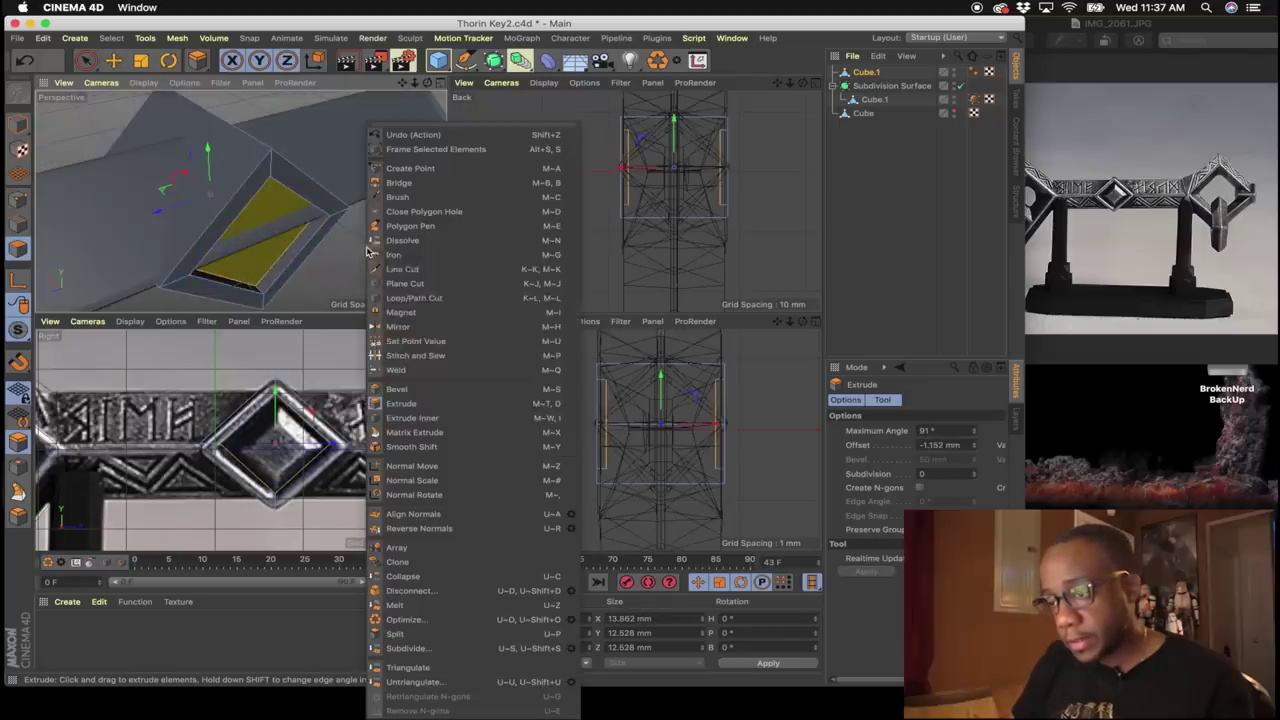
{"action": "left_click", "coordinate": [413, 418]}
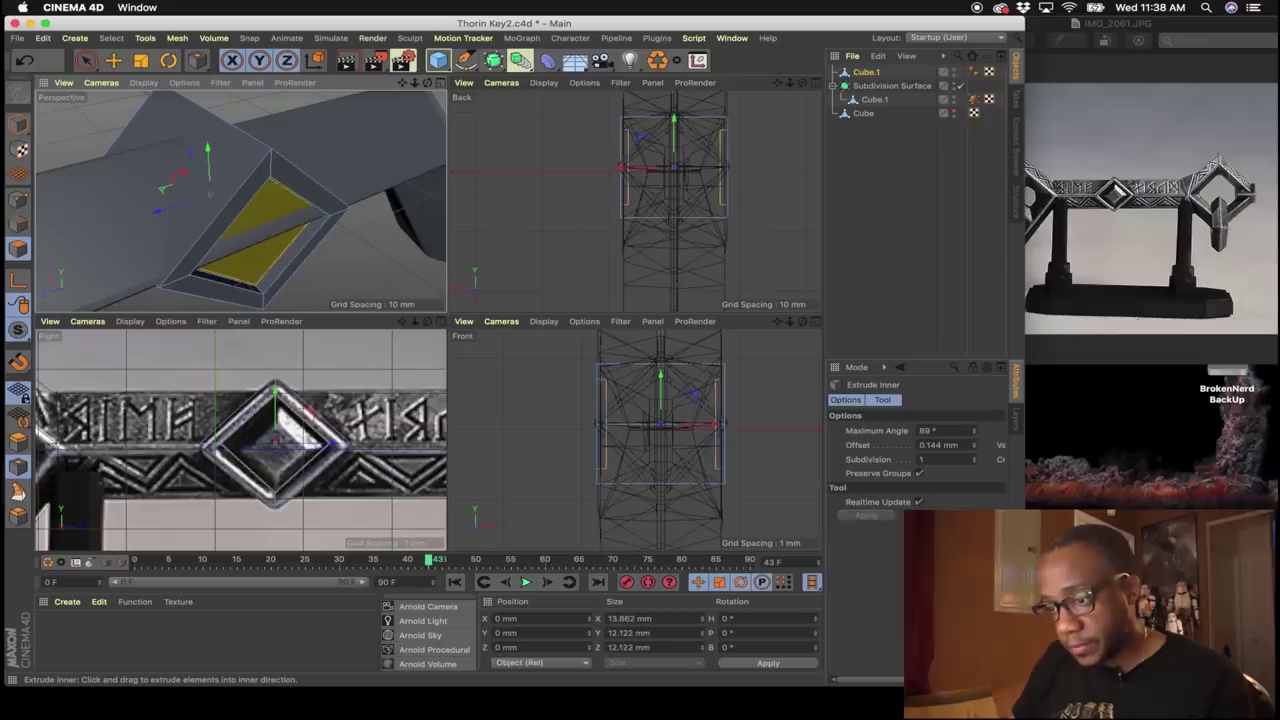
Try beveling the recessed faces on both sides of the diamond and undo the result.
{"action": "right_click", "coordinate": [357, 270]}
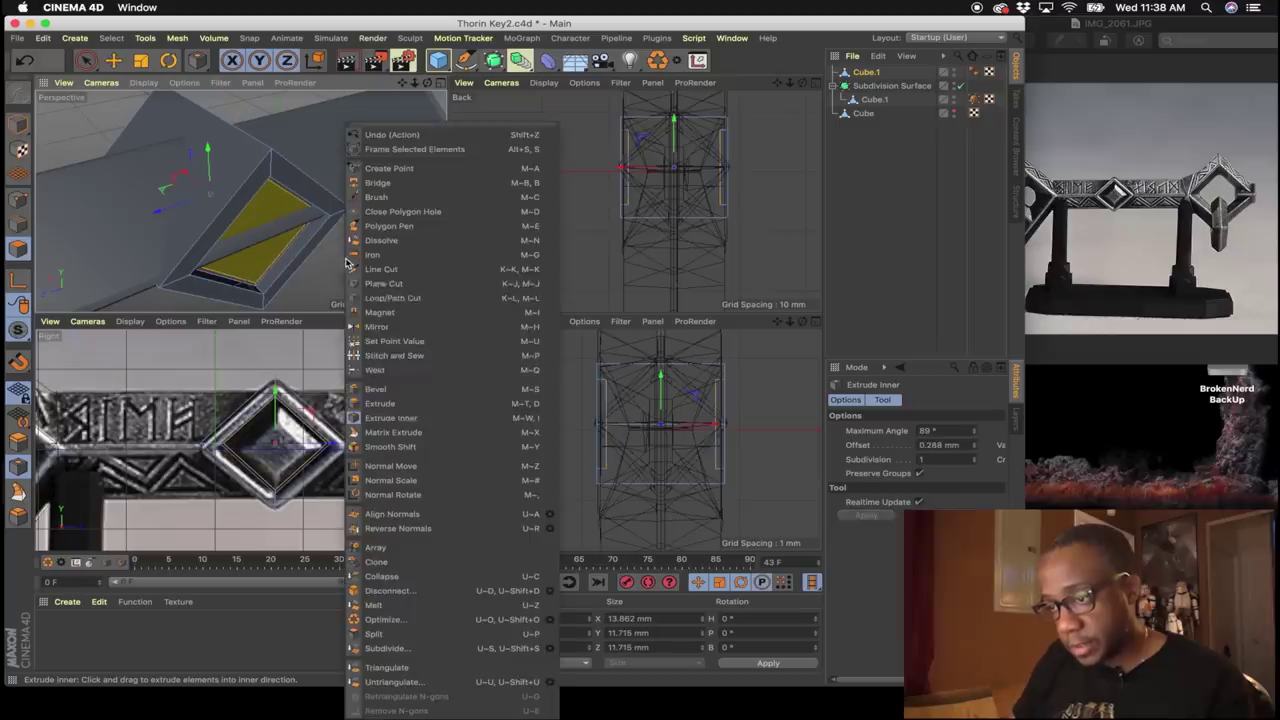
{"action": "left_click", "coordinate": [380, 405]}
{"action": "left_click_drag", "start_coordinate": [357, 270], "coordinate": [378, 268]}
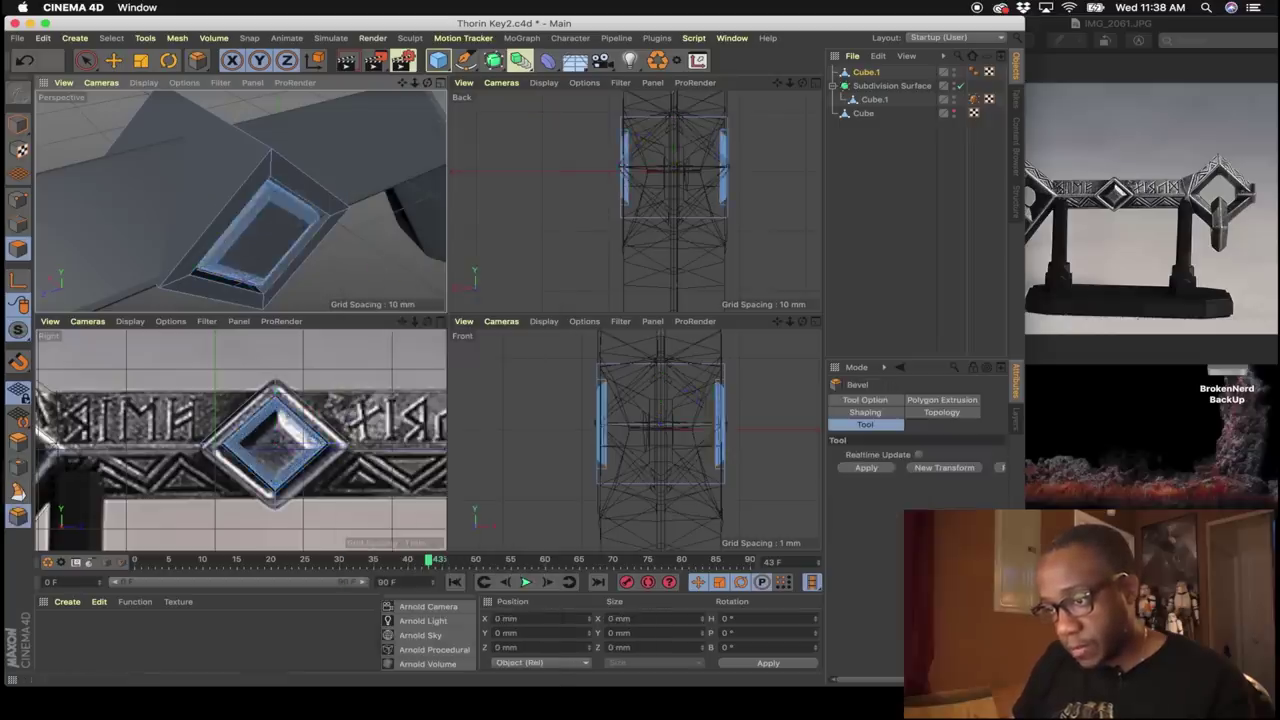
{"action": "key", "text": "super+z"}
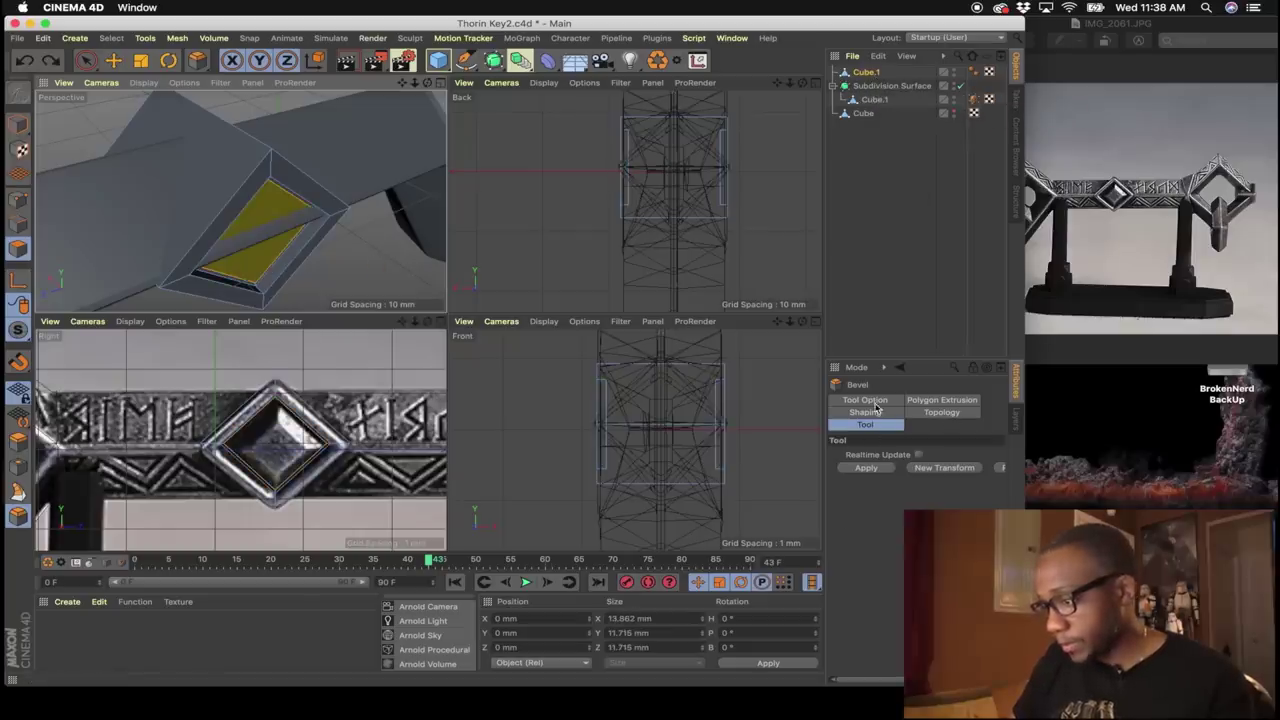
Try beveling the recessed diamond faces with a subdivision of 1, and undo the bevel.
{"action": "left_click", "coordinate": [866, 400]}
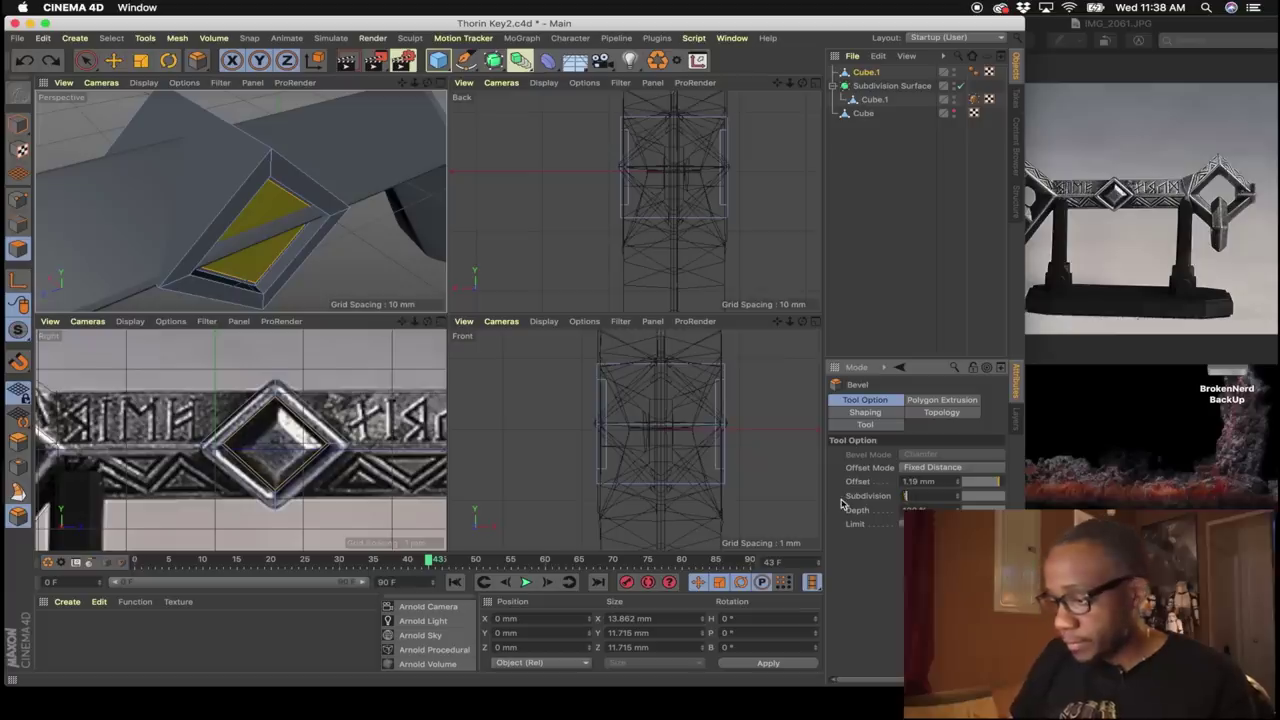
{"action": "key", "text": "Return"}
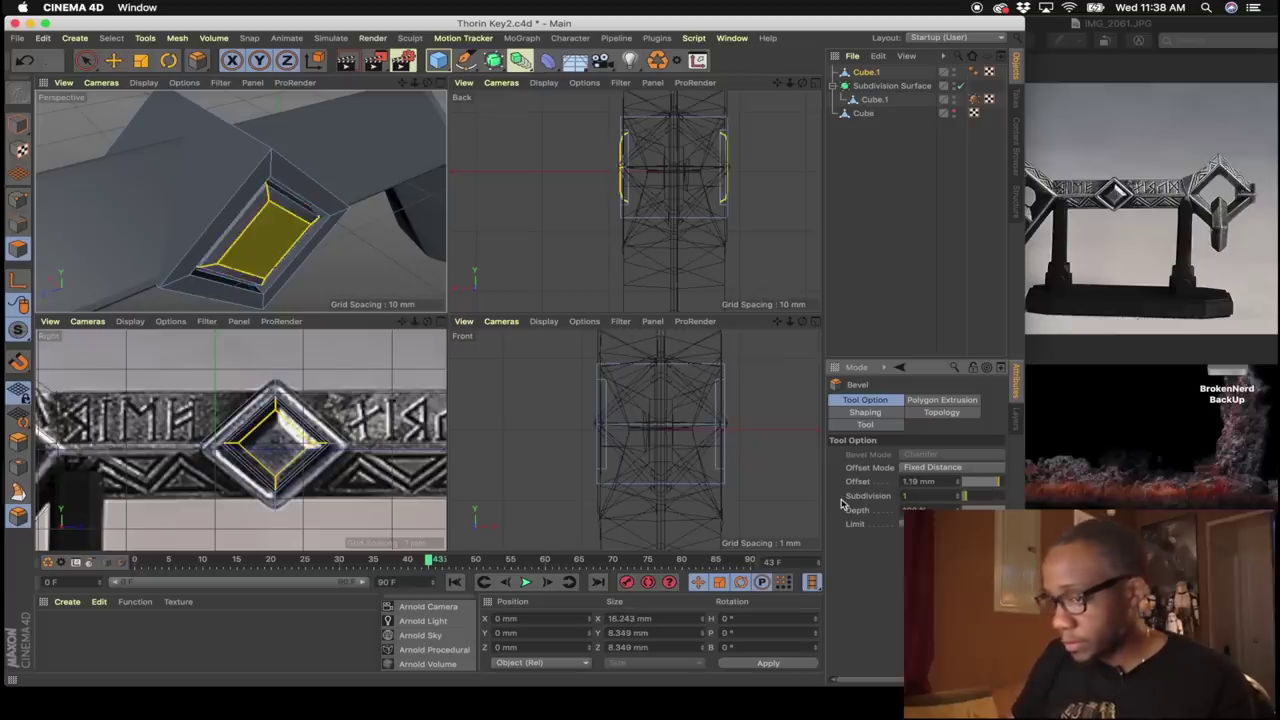
{"action": "left_click_drag", "start_coordinate": [273, 257], "coordinate": [345, 281], "text": "alt"}
{"action": "key", "text": "super+z"}
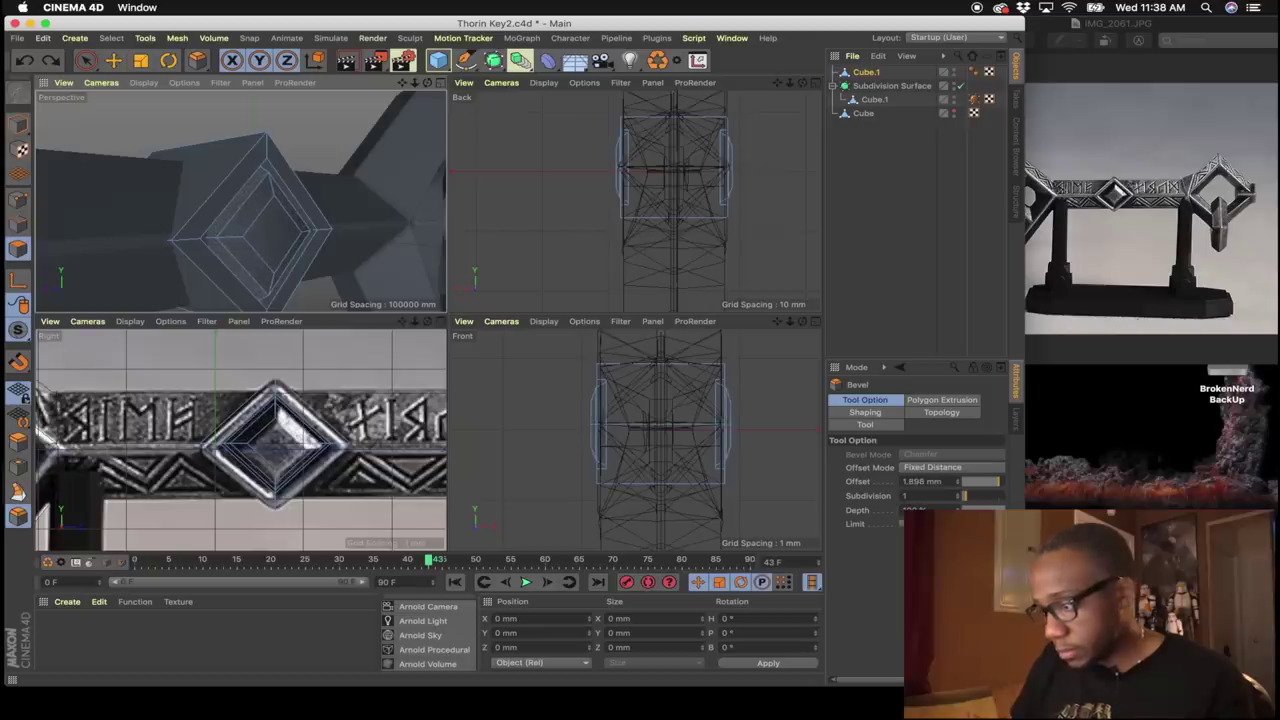
{"action": "key", "text": "super+z"}
{"action": "left_click", "coordinate": [958, 498]}
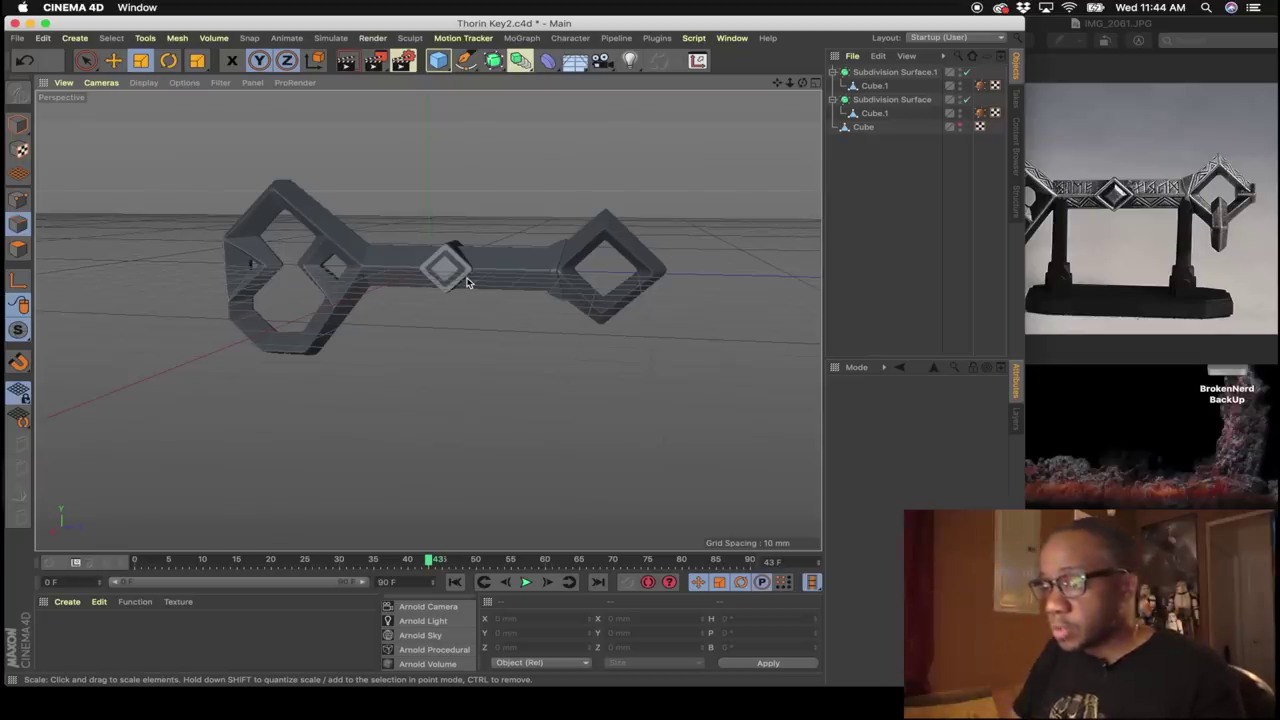
Nest the separate Cube under the key's subdivision surface and rename the two subdivision surfaces Center and Key.
{"action": "left_click_drag", "start_coordinate": [906, 134], "coordinate": [898, 145]}
{"action": "left_click_drag", "start_coordinate": [457, 247], "coordinate": [505, 269], "text": "alt"}
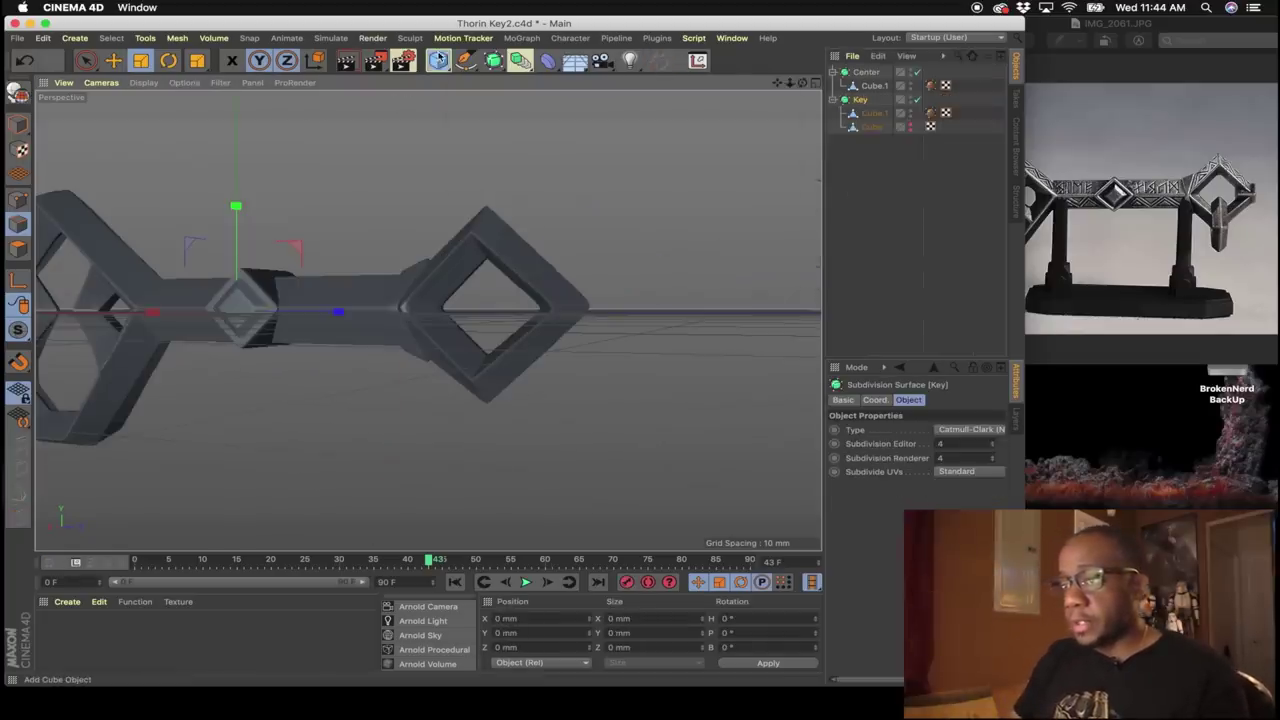
Add a cube and scale it down to slightly more than the shaft's thickness at the key's center.
{"action": "left_click", "coordinate": [438, 60]}
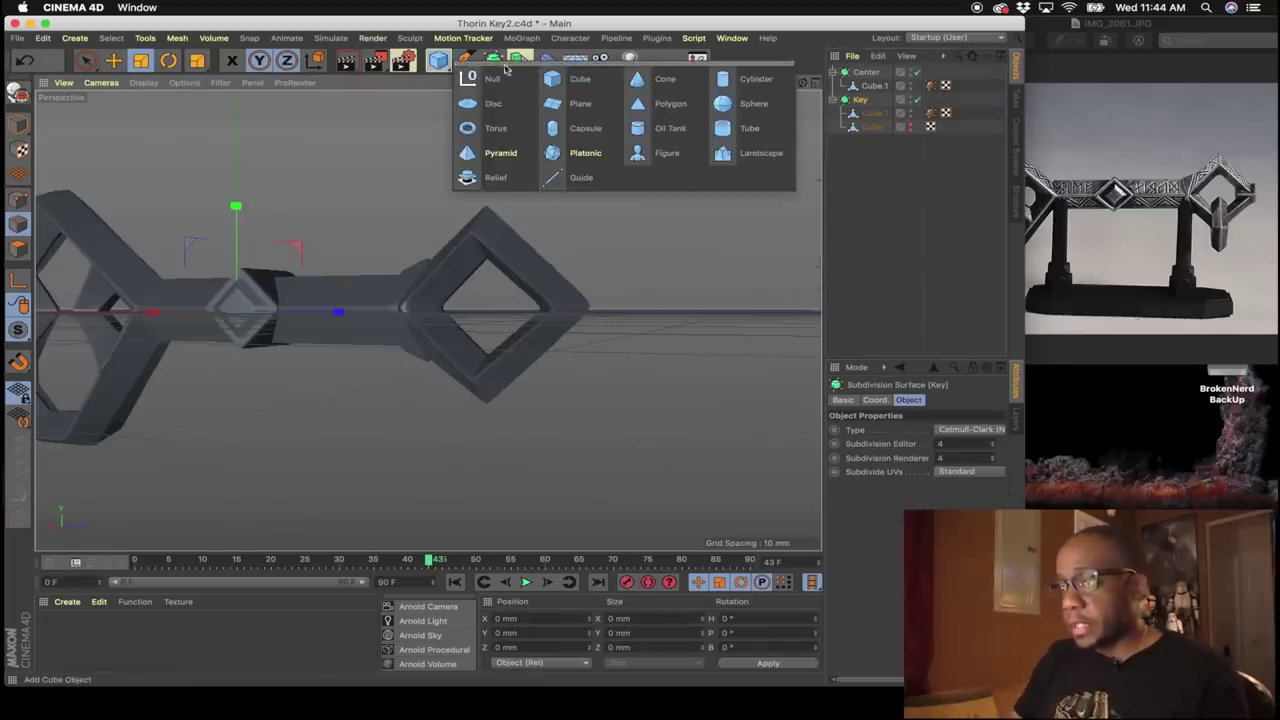
{"action": "left_click", "coordinate": [548, 78]}
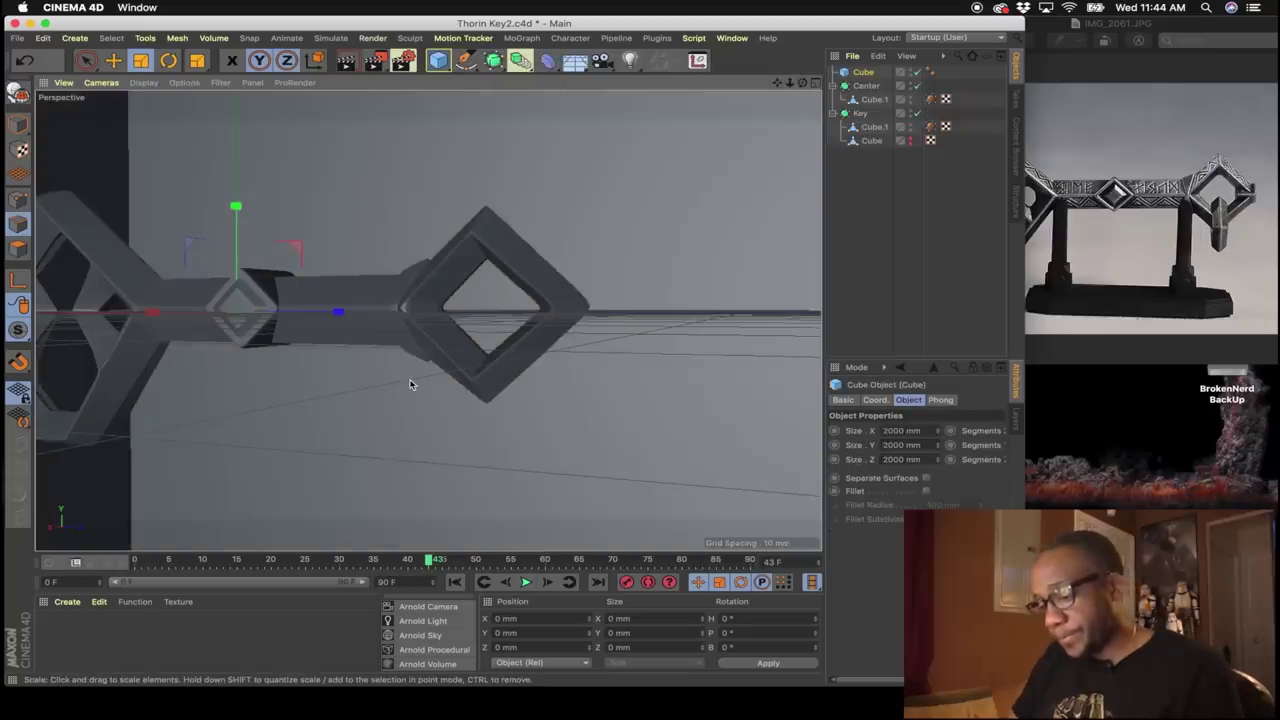
{"action": "left_click_drag", "start_coordinate": [637, 259], "coordinate": [60, 425]}
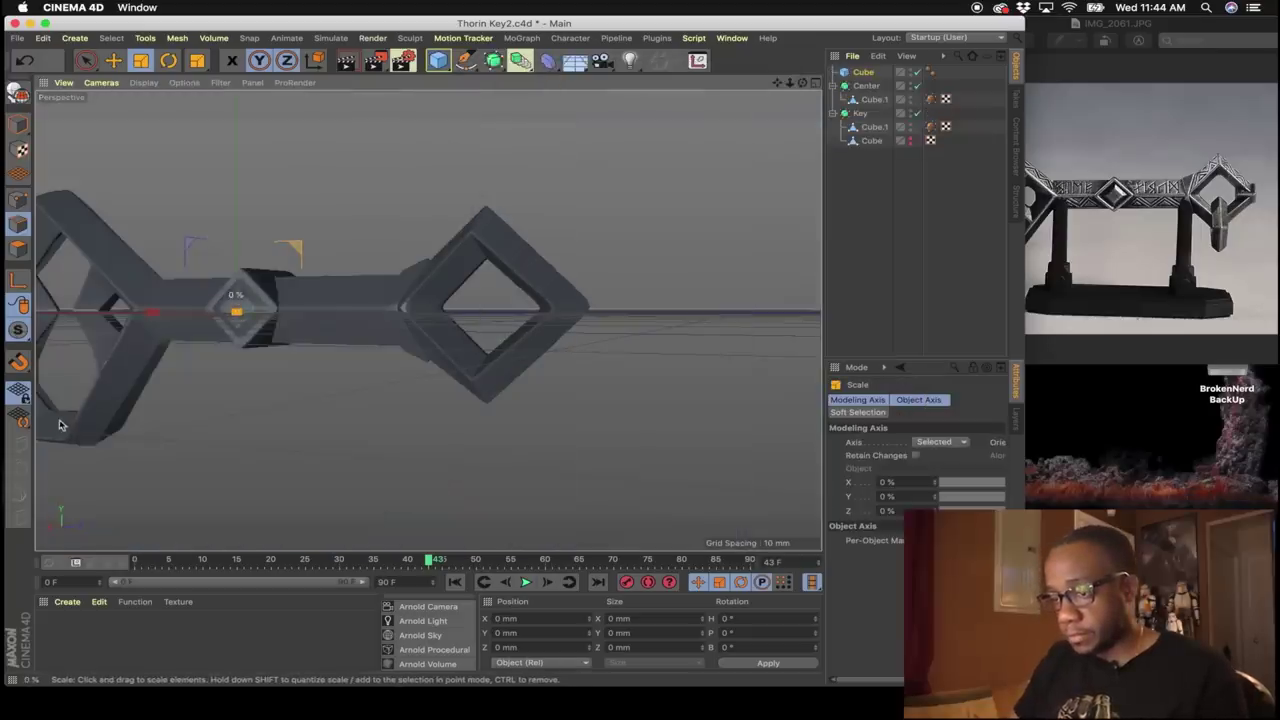
{"action": "key", "text": "super+z"}
{"action": "key", "text": "super+z"}
{"action": "key", "text": "space"}
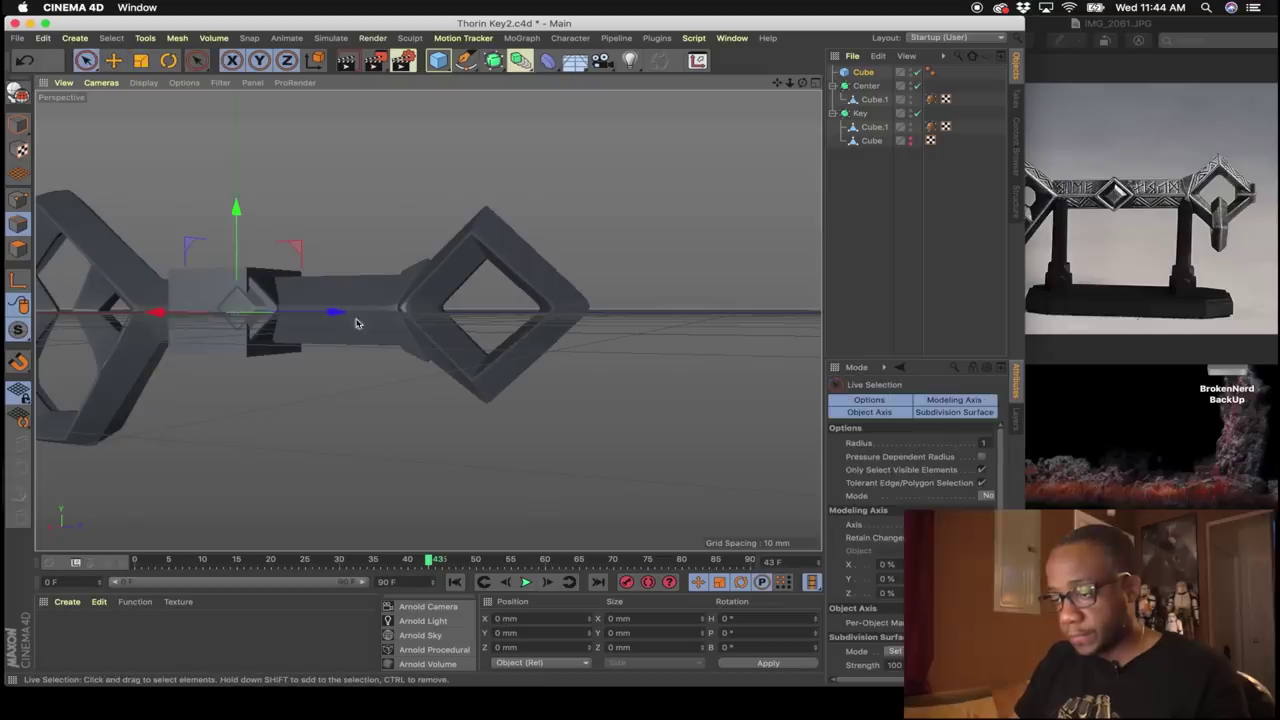
Move the cube along Z onto the outer tip of the key's diamond-shaped end.
{"action": "left_click_drag", "start_coordinate": [332, 314], "coordinate": [655, 360]}
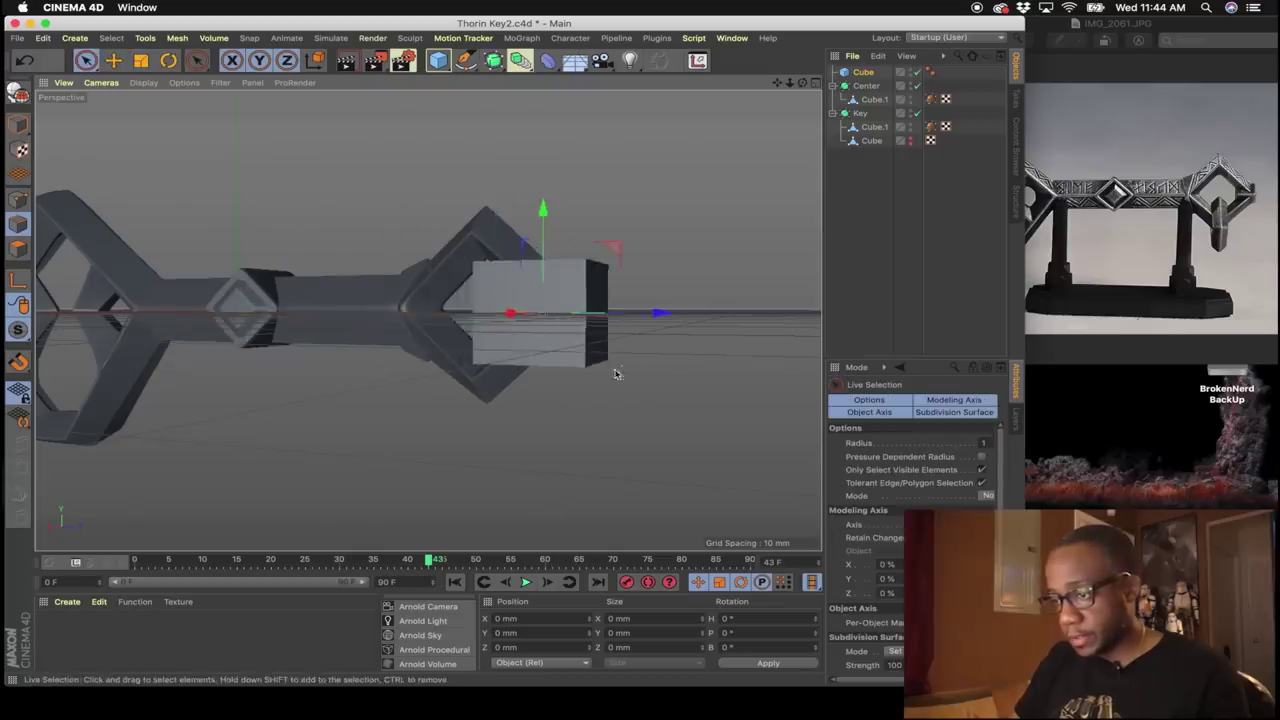
{"action": "middle_click", "coordinate": [560, 405]}
{"action": "middle_click", "coordinate": [390, 470]}
{"action": "scroll", "coordinate": [390, 420], "scroll_direction": "down", "scroll_amount": 5}
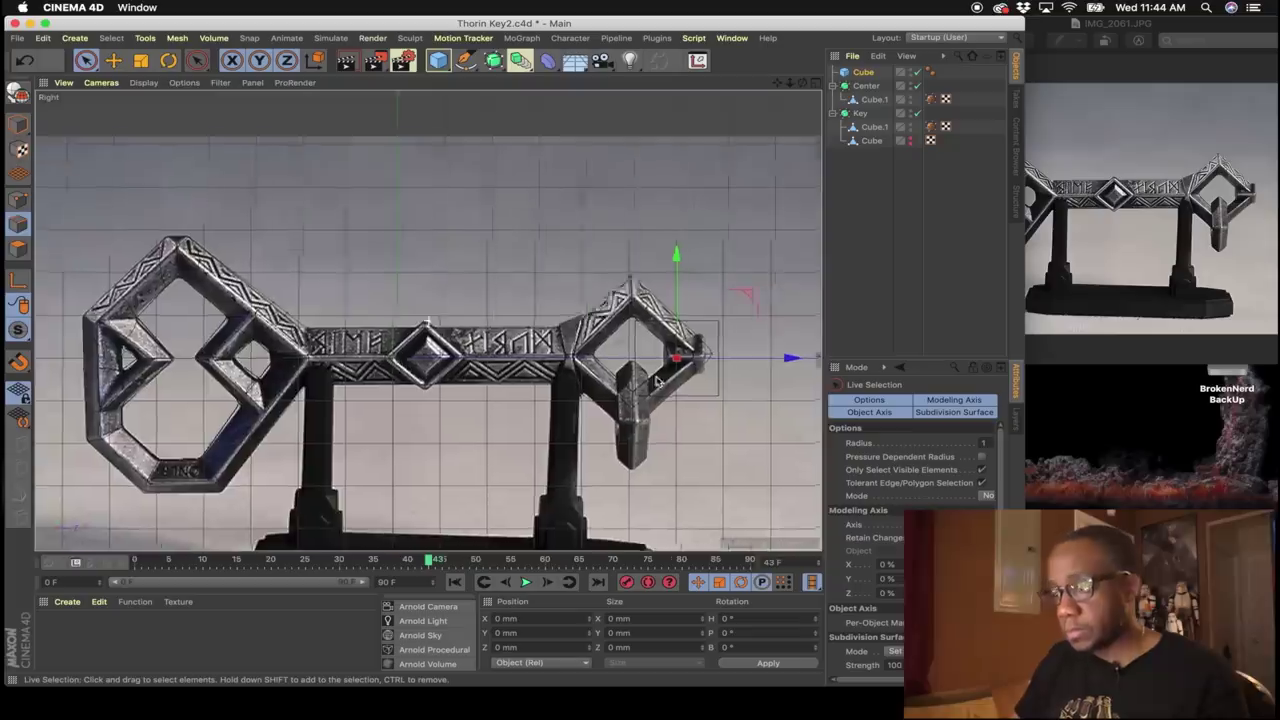
Scale the cube down over the tip block in the reference image and rotate it about the Z axis.
{"action": "scroll", "coordinate": [393, 358], "scroll_direction": "up", "scroll_amount": 3}
{"action": "scroll", "coordinate": [393, 358], "scroll_direction": "up", "scroll_amount": 3}
{"action": "key", "text": "t"}
{"action": "left_click_drag", "start_coordinate": [423, 329], "coordinate": [322, 365]}
{"action": "key", "text": "r"}
{"action": "scroll", "coordinate": [390, 320], "scroll_direction": "up", "scroll_amount": 2}
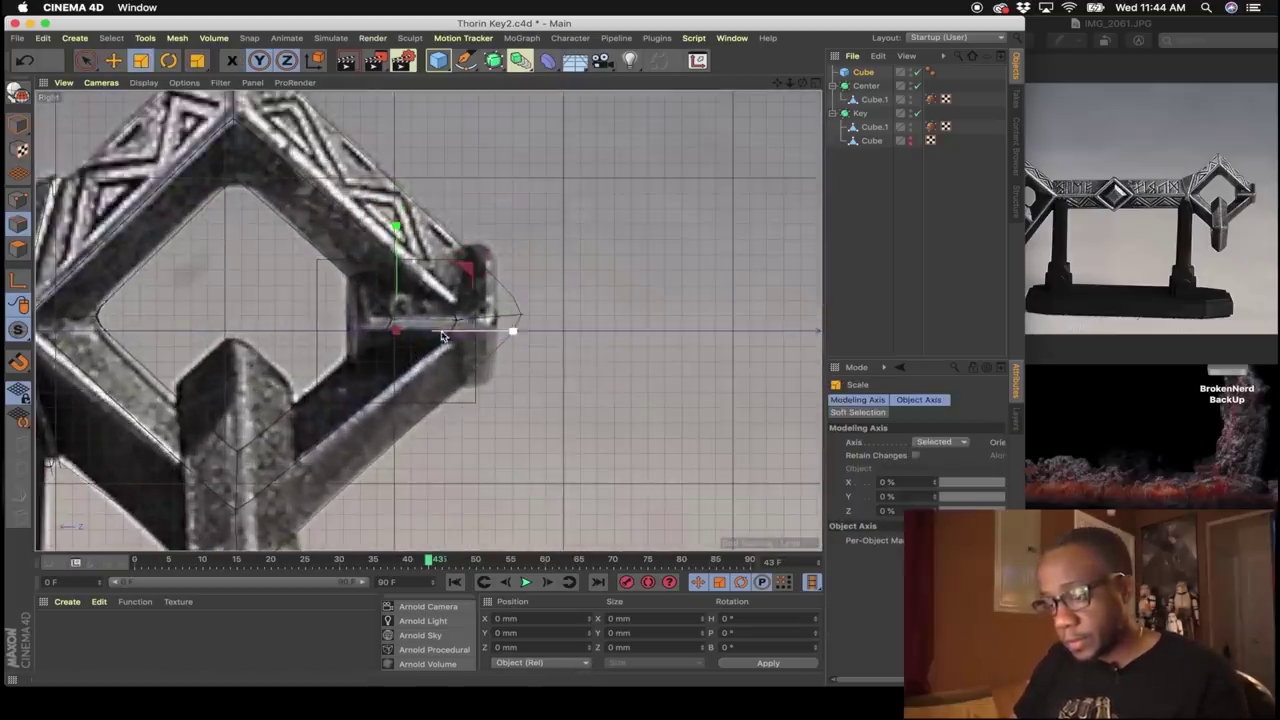
{"action": "left_click_drag", "start_coordinate": [395, 303], "coordinate": [397, 335]}
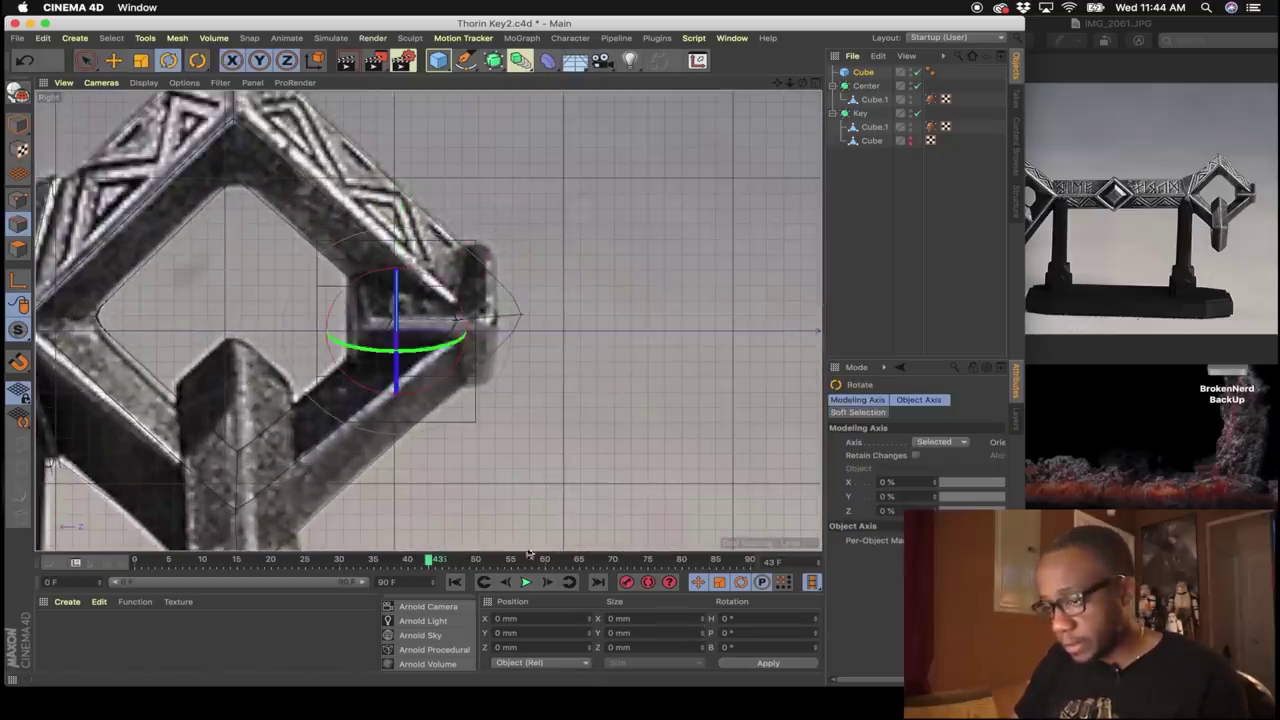
Move the tip cube to 0.92 mm in Y and 61.72 mm in Z and scale it to about 9.8 × 9.8 × 8.8 mm.
{"action": "left_click", "coordinate": [18, 126]}
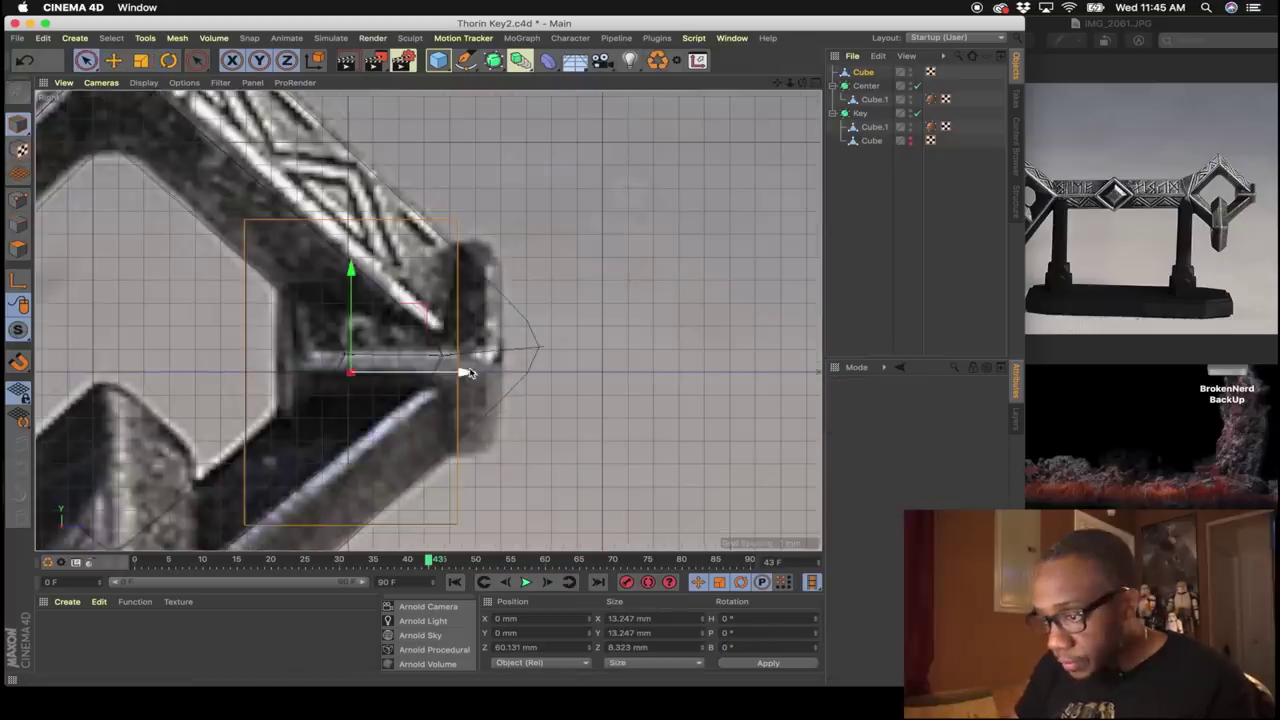
{"action": "left_click_drag", "start_coordinate": [468, 375], "coordinate": [510, 382]}
{"action": "key", "text": "t"}
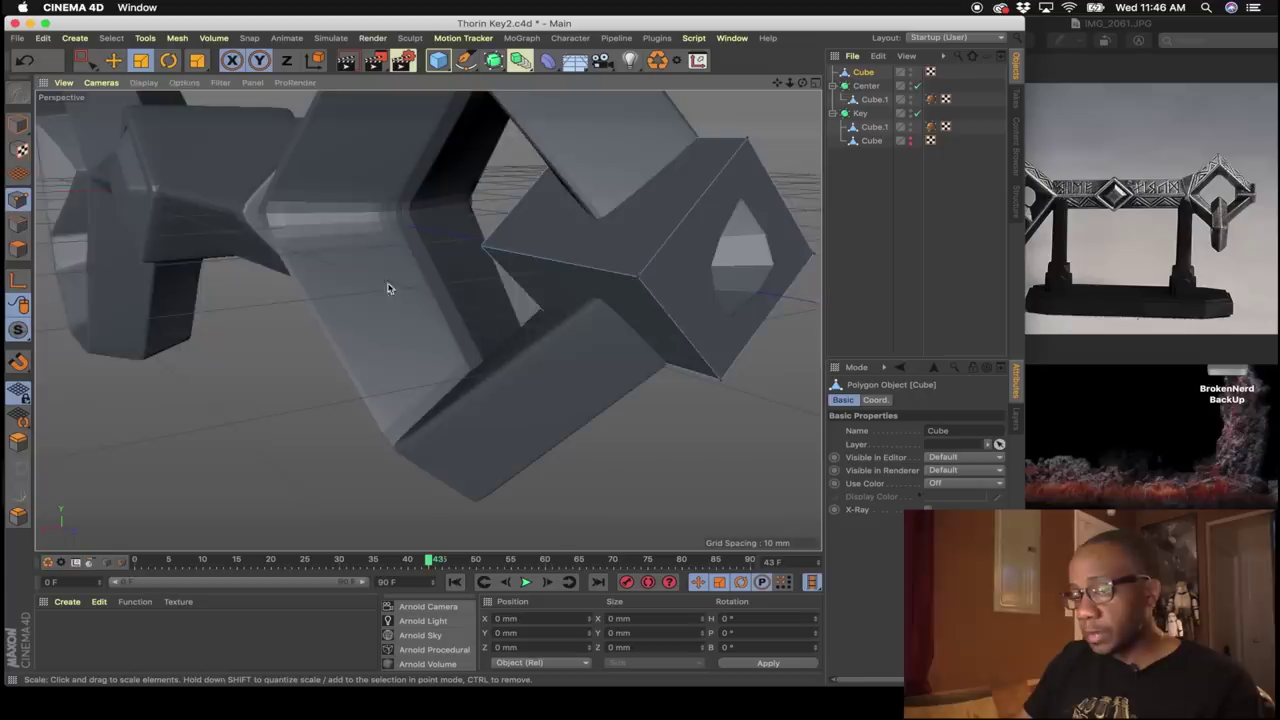
Bevel all edges of the tip cube with a 0.653 mm offset and 11 subdivisions.
{"action": "middle_click_drag", "start_coordinate": [390, 288], "coordinate": [328, 343], "text": "alt"}
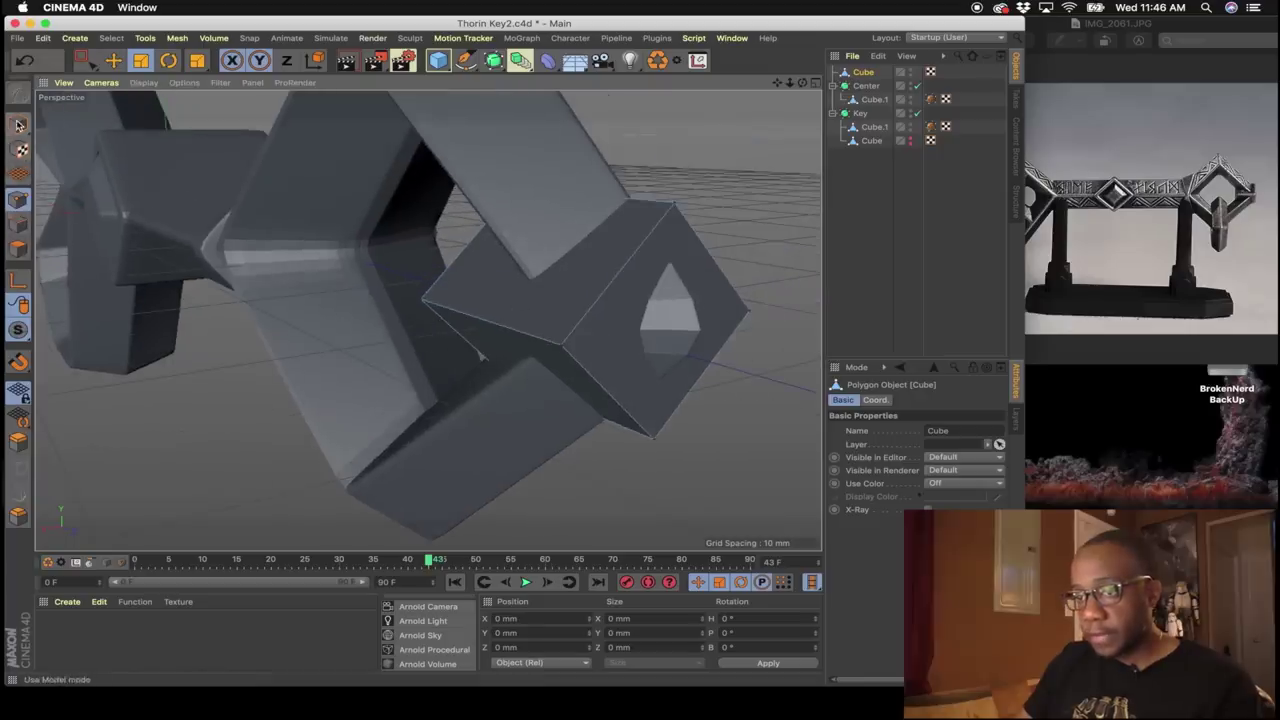
{"action": "left_click", "coordinate": [18, 124]}
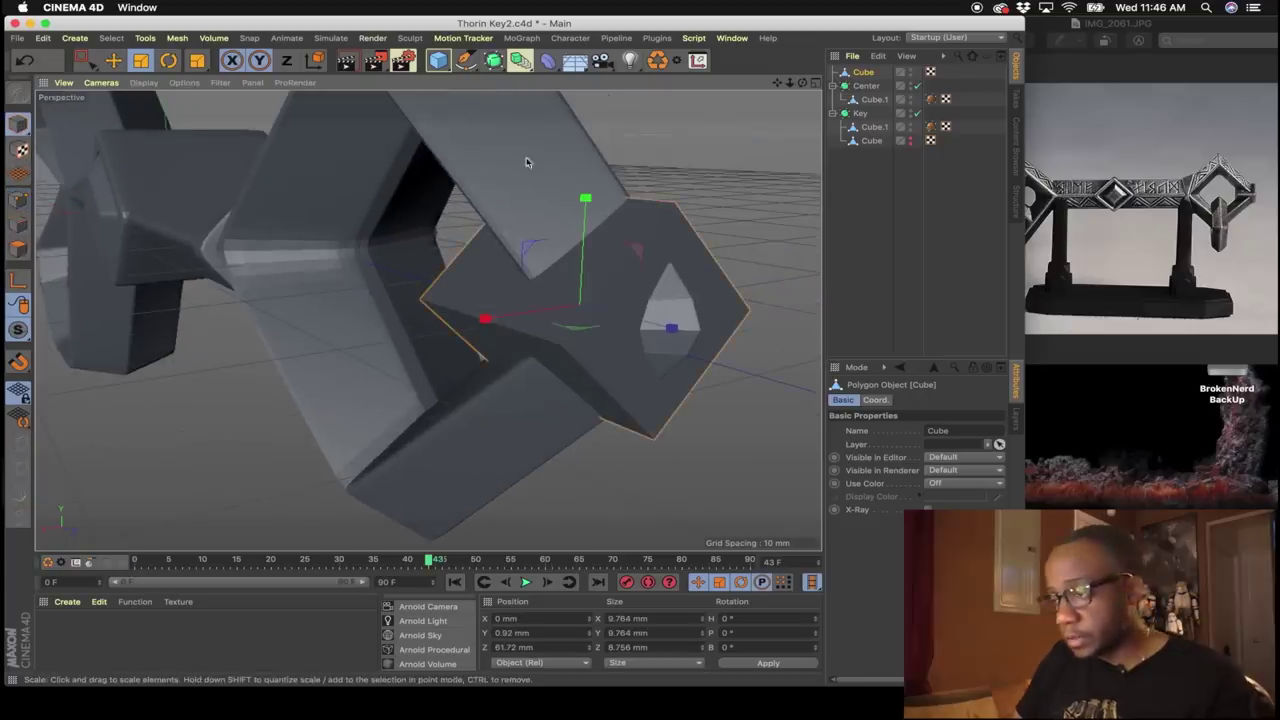
{"action": "left_click", "coordinate": [18, 224]}
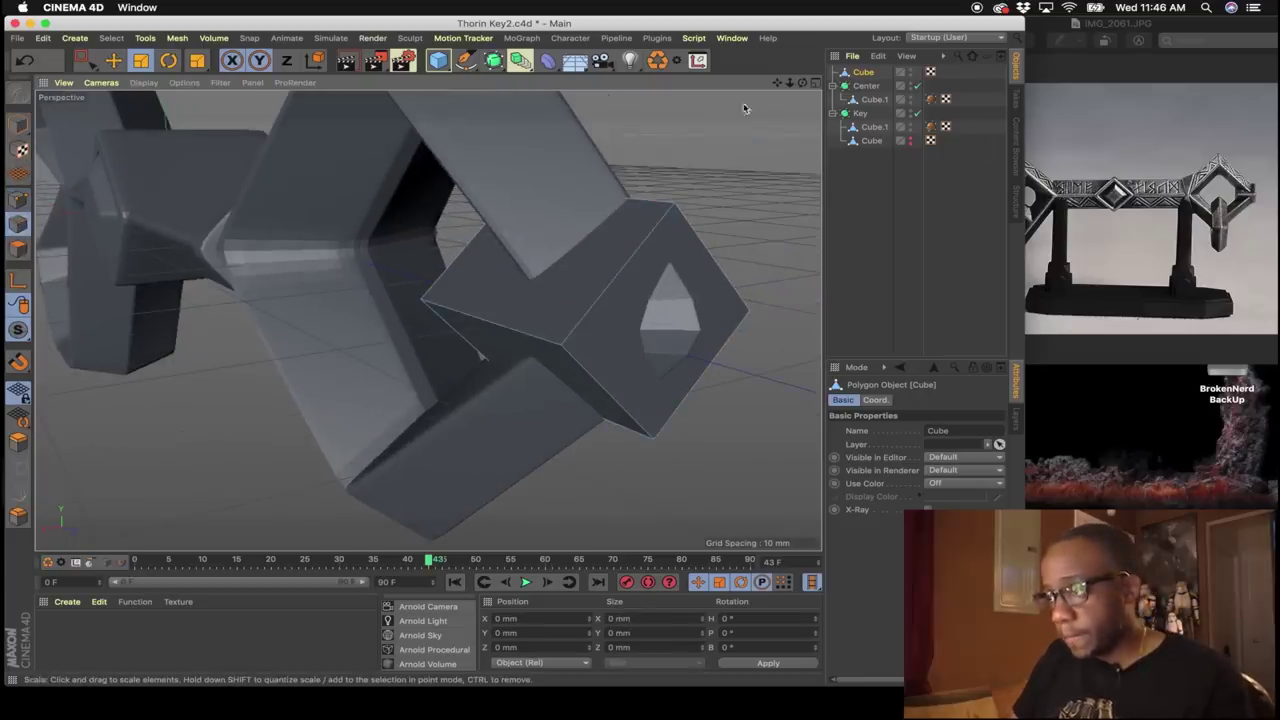
{"action": "key", "text": "super+a"}
{"action": "right_click", "coordinate": [702, 159]}
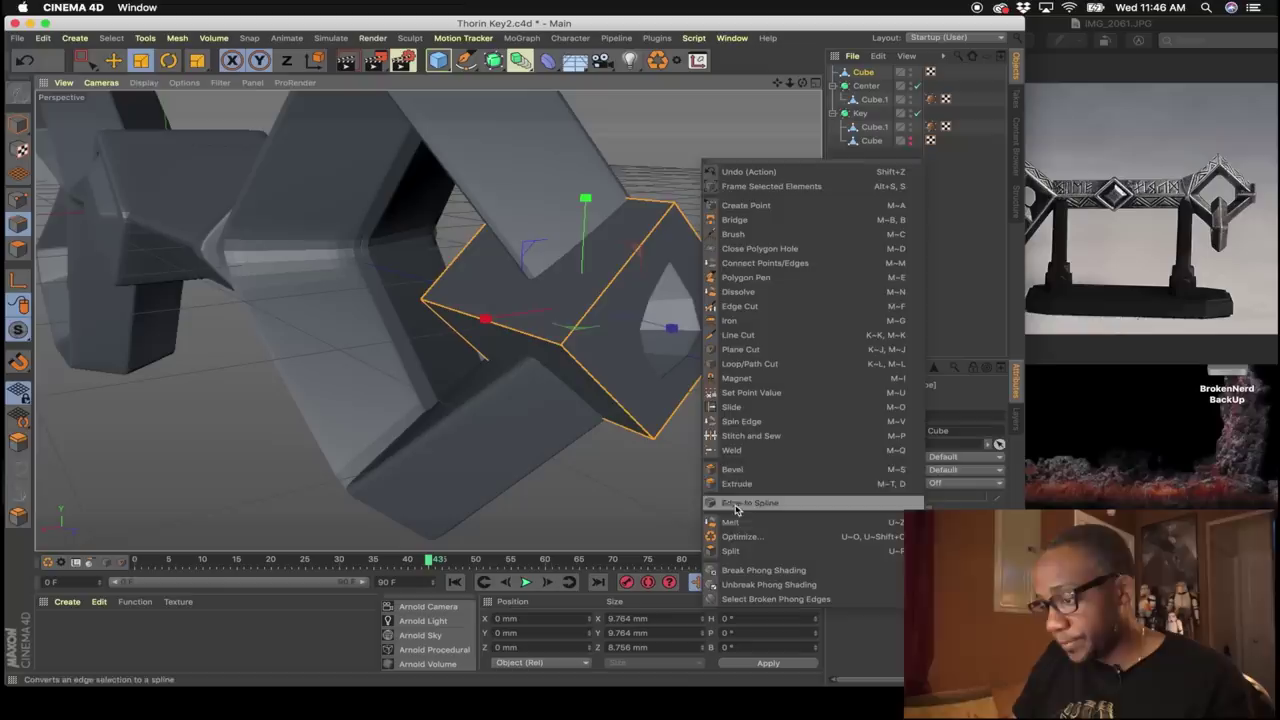
{"action": "left_click", "coordinate": [733, 469]}
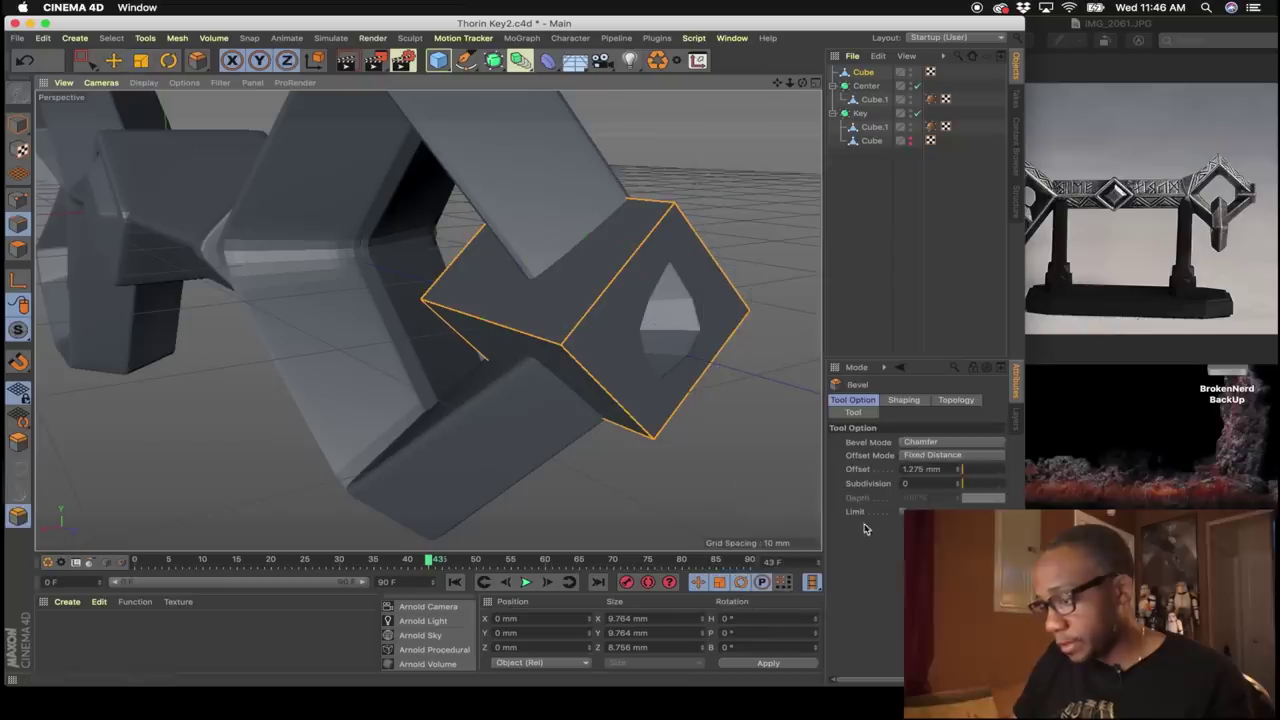
{"action": "left_click", "coordinate": [1003, 484]}
{"action": "scroll", "coordinate": [699, 214], "scroll_direction": "up", "scroll_amount": 5}
{"action": "left_click_drag", "start_coordinate": [697, 212], "coordinate": [606, 194], "text": "alt"}
{"action": "key", "text": "0"}
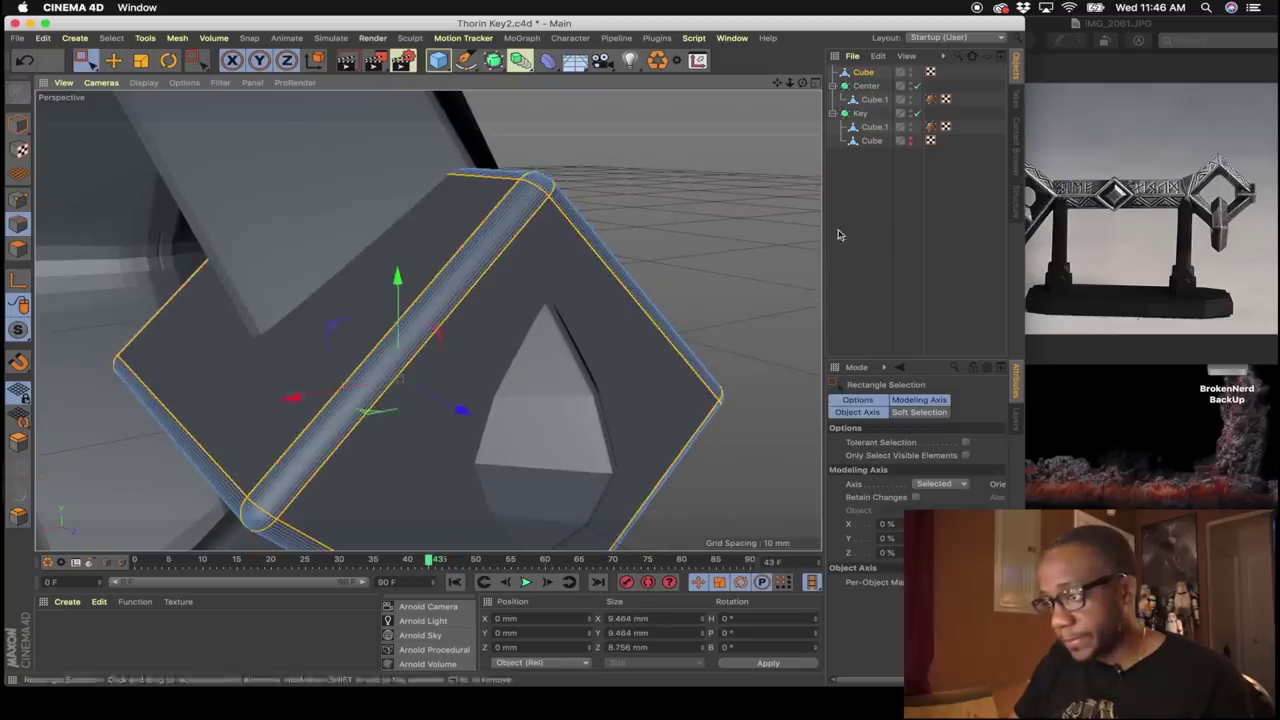
{"action": "left_click_drag", "start_coordinate": [883, 234], "coordinate": [645, 308], "text": "alt"}
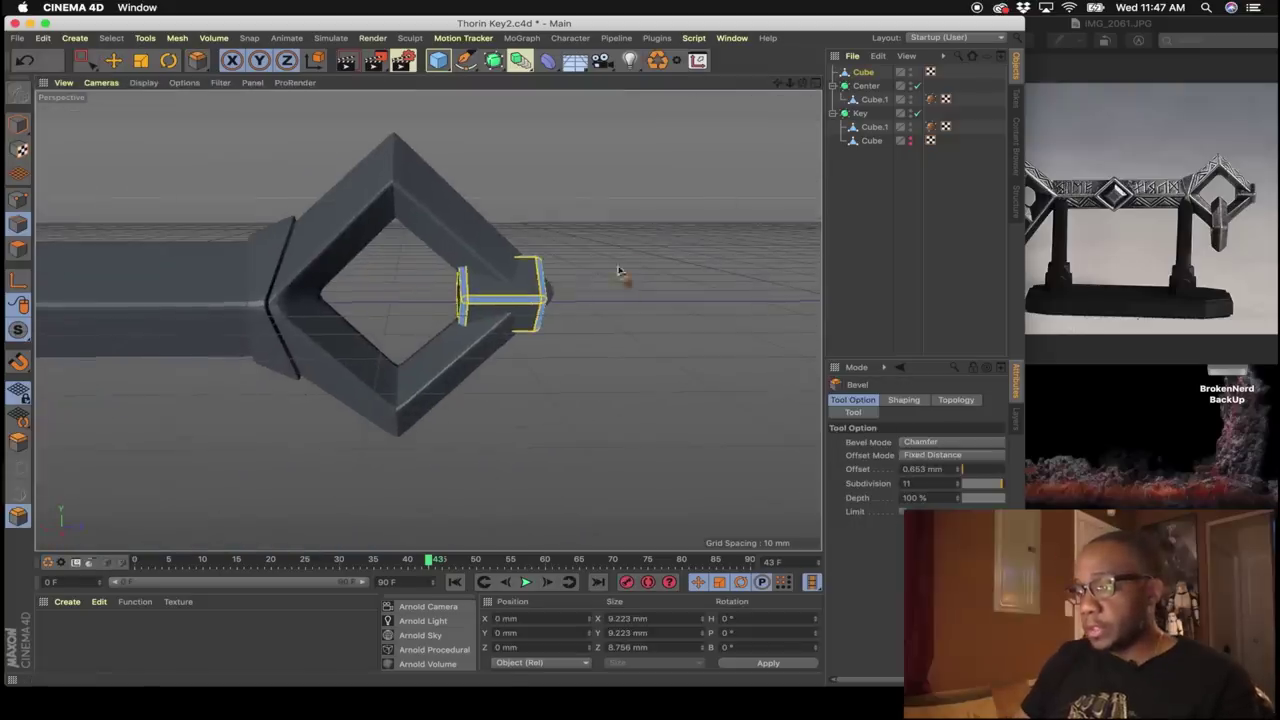
{"action": "key", "text": "space"}
Examine the assembled key from several angles, including the center gem, tip block and hanging tooth.
{"action": "left_click_drag", "start_coordinate": [593, 310], "coordinate": [523, 306], "text": "alt"}
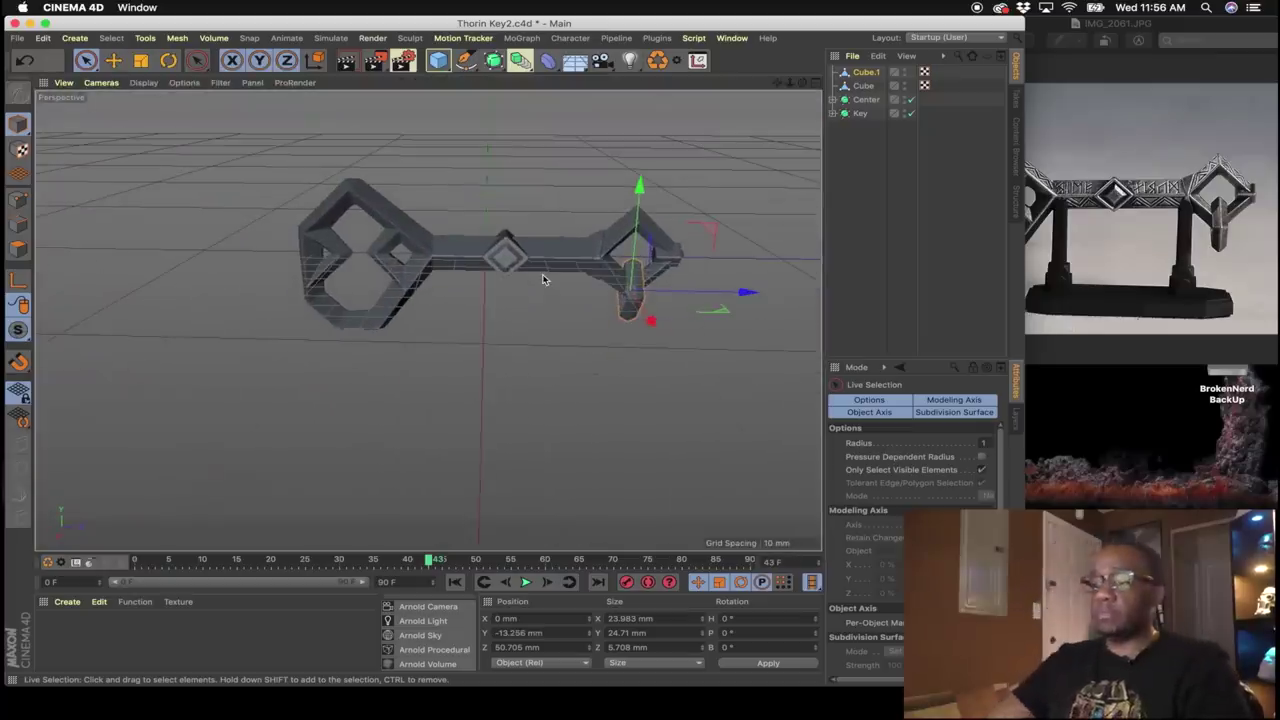
{"action": "scroll", "coordinate": [494, 265], "scroll_direction": "up", "scroll_amount": 5}
{"action": "left_click_drag", "start_coordinate": [471, 251], "coordinate": [434, 286], "text": "alt"}
{"action": "scroll", "coordinate": [470, 258], "scroll_direction": "down", "scroll_amount": 5}
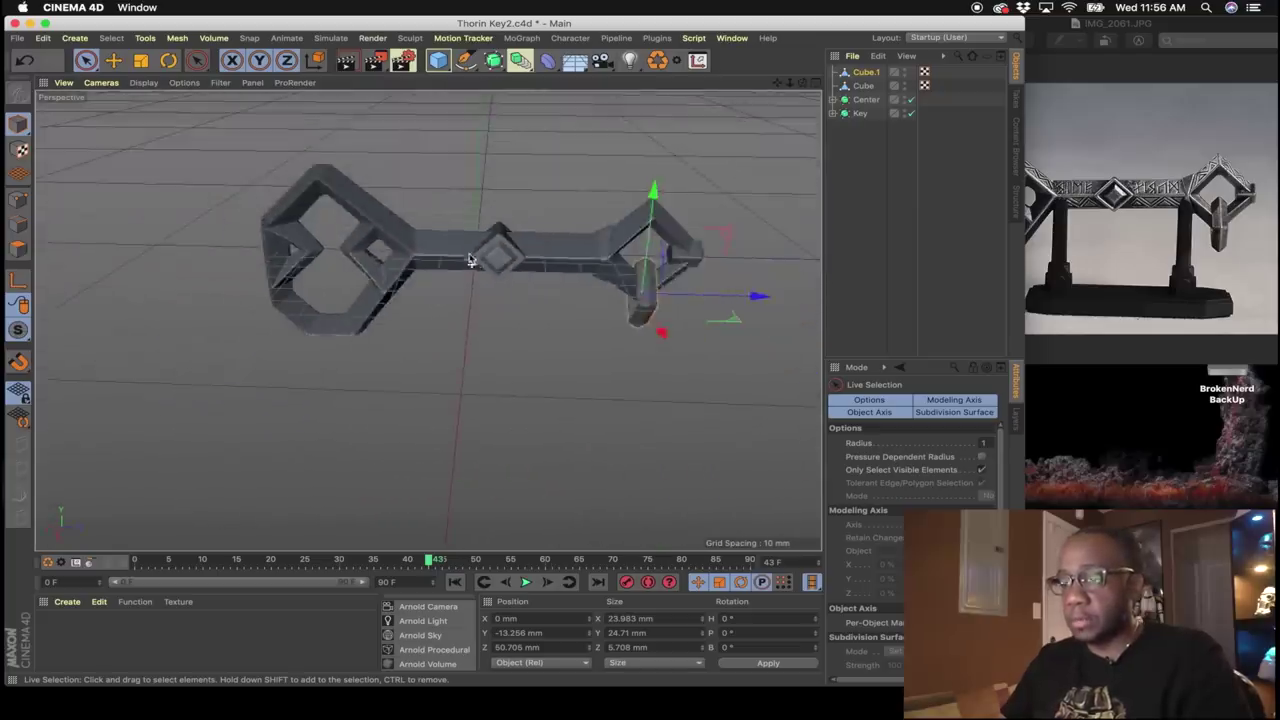
{"action": "left_click_drag", "start_coordinate": [468, 247], "coordinate": [509, 295], "text": "alt"}
{"action": "scroll", "coordinate": [509, 295], "scroll_direction": "up", "scroll_amount": 4}
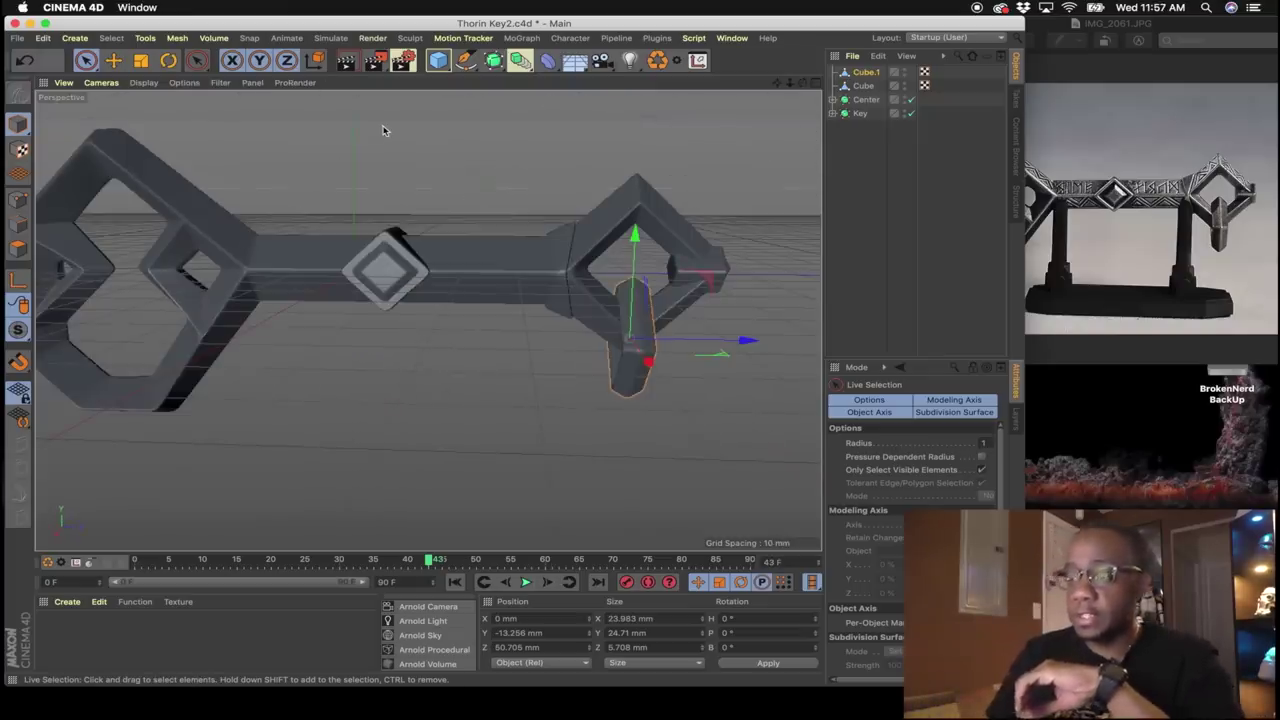
{"action": "left_click_drag", "start_coordinate": [383, 130], "coordinate": [397, 263], "text": "alt"}
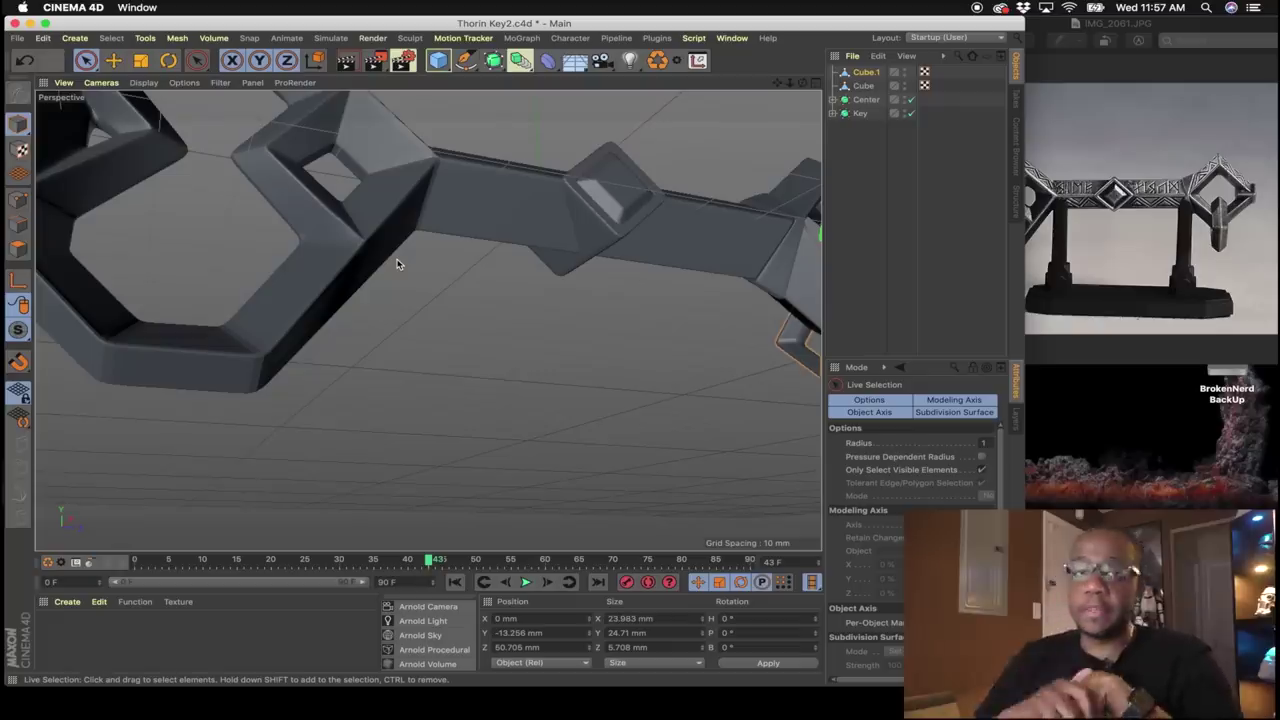
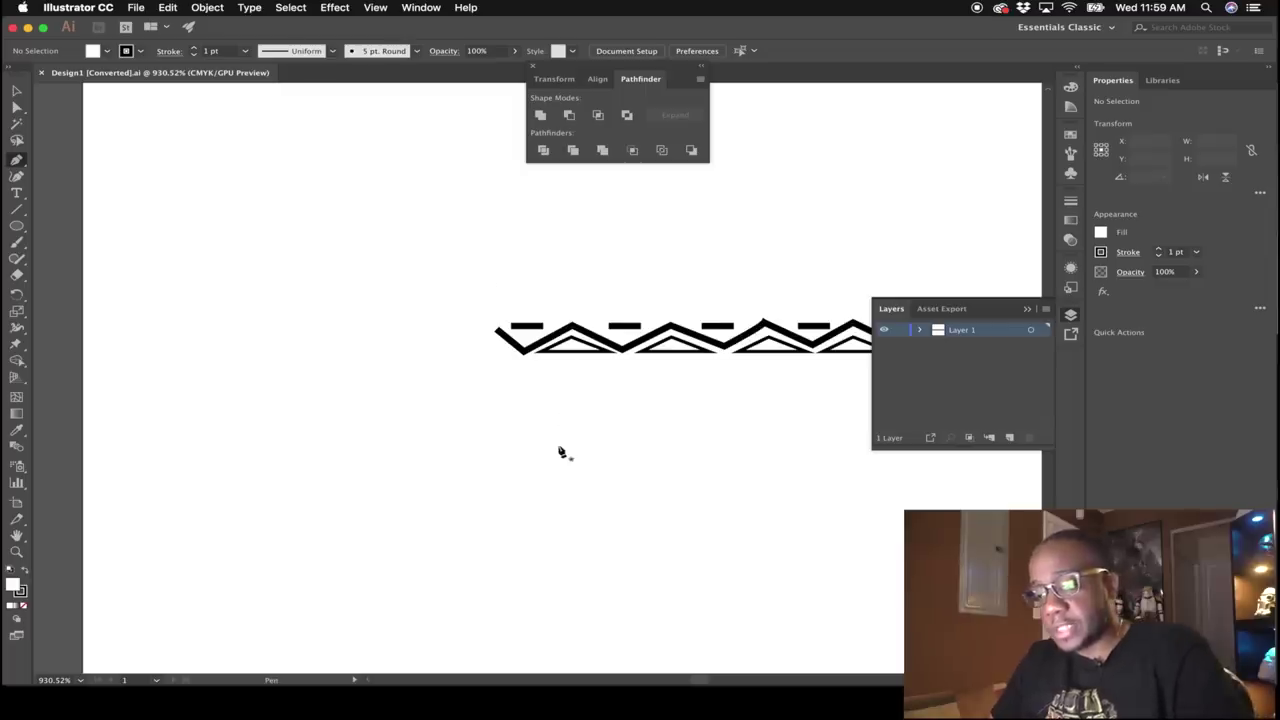
Switch to Illustrator and save the vertical zigzag pattern from Design2 as NewDesign.ai in the Thorin Key folder.
{"action": "left_click_drag", "start_coordinate": [453, 483], "coordinate": [464, 478]}
{"action": "key", "text": "super+z"}
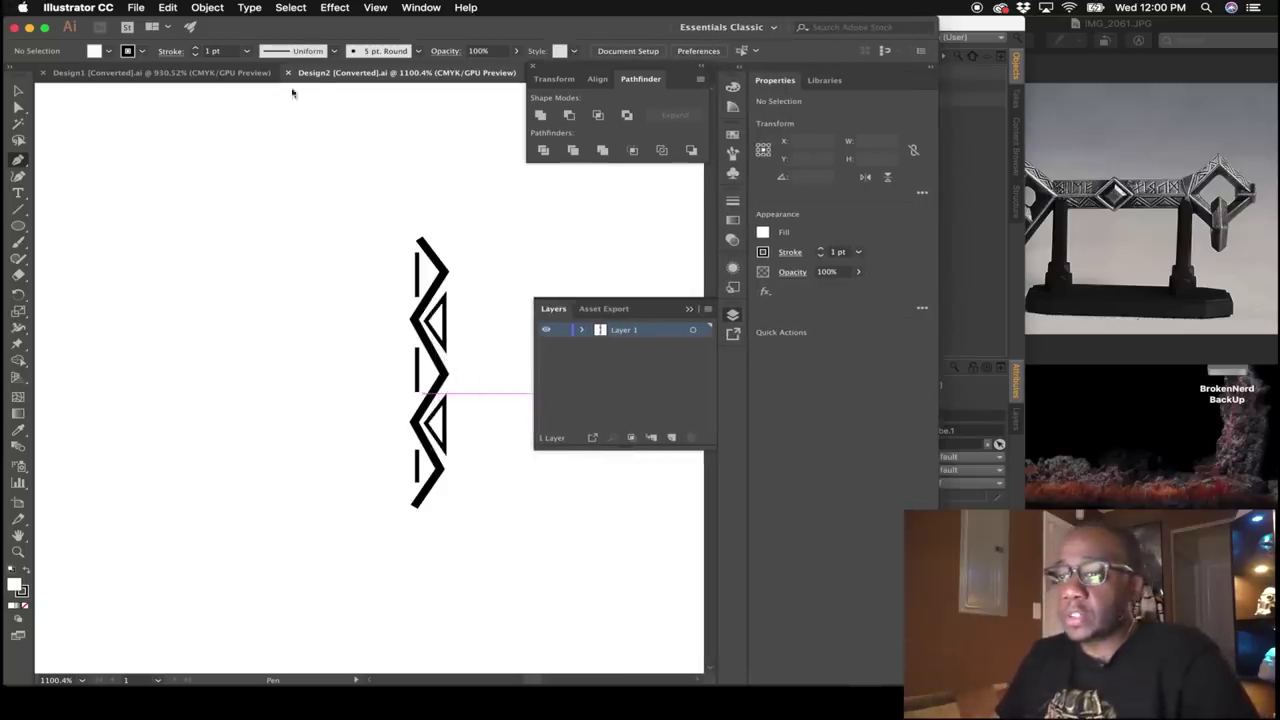
{"action": "left_click", "coordinate": [132, 9]}
{"action": "left_click", "coordinate": [165, 124]}
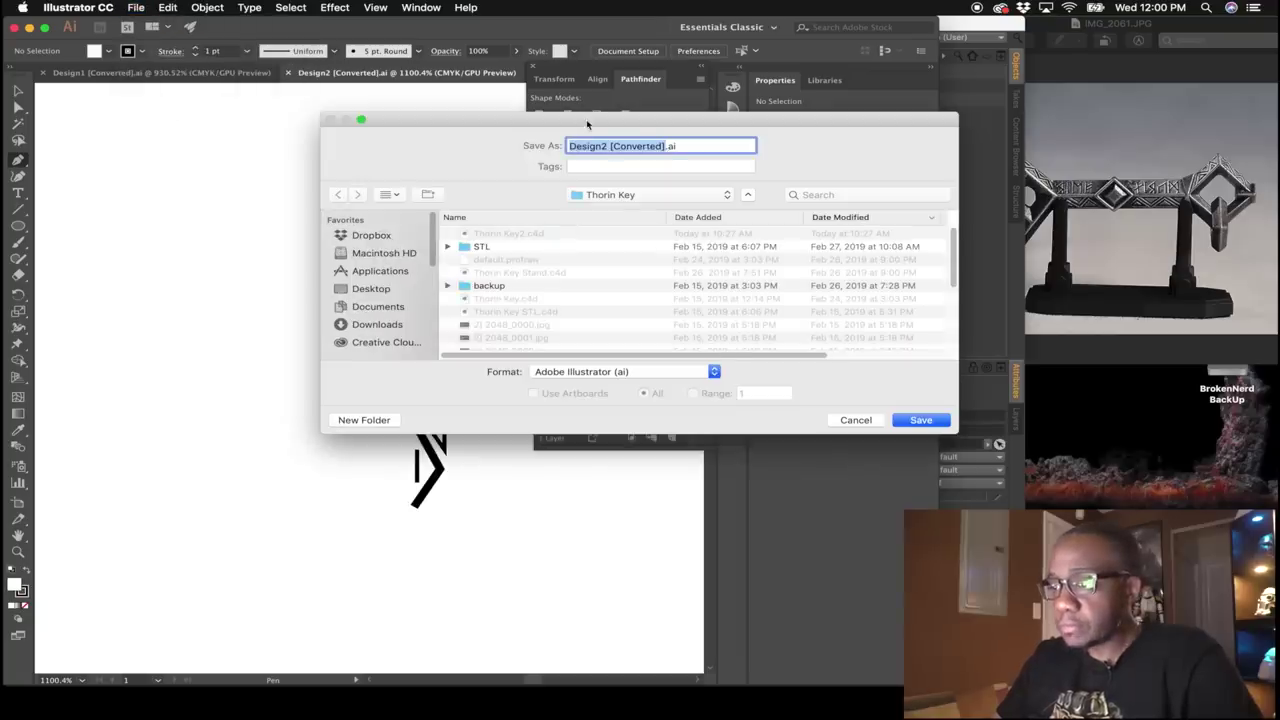
{"action": "scroll", "coordinate": [492, 318], "scroll_direction": "down", "scroll_amount": 3}
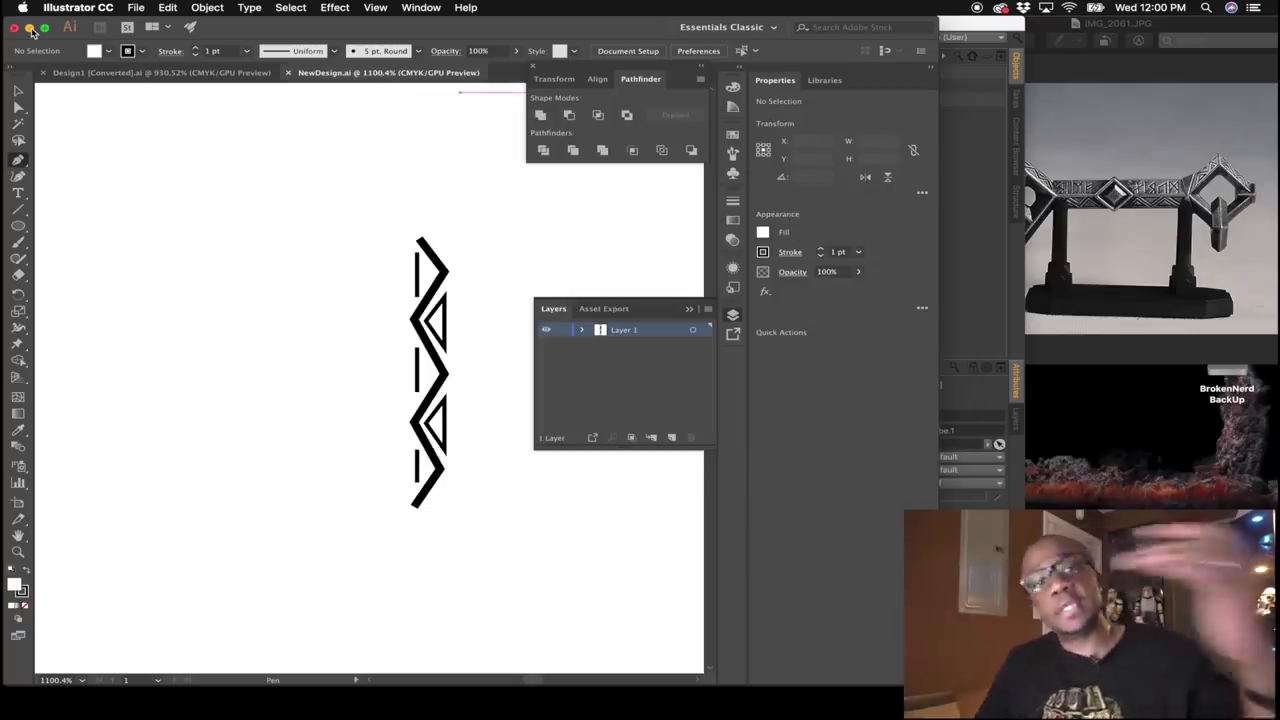
Switch to Cinema 4D and import NewDesign.ai at a scale of 1 millimeter with Connect Splines enabled.
{"action": "left_click", "coordinate": [29, 27]}
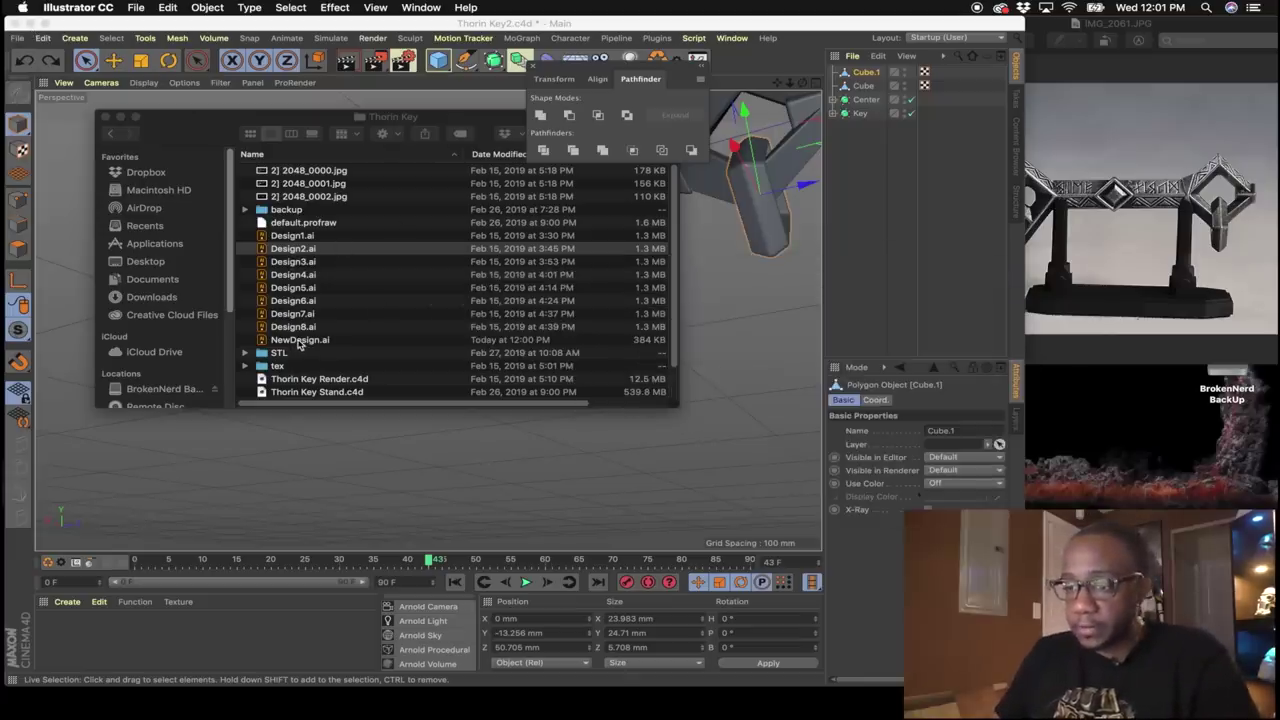
{"action": "left_click_drag", "start_coordinate": [320, 430], "coordinate": [318, 434]}
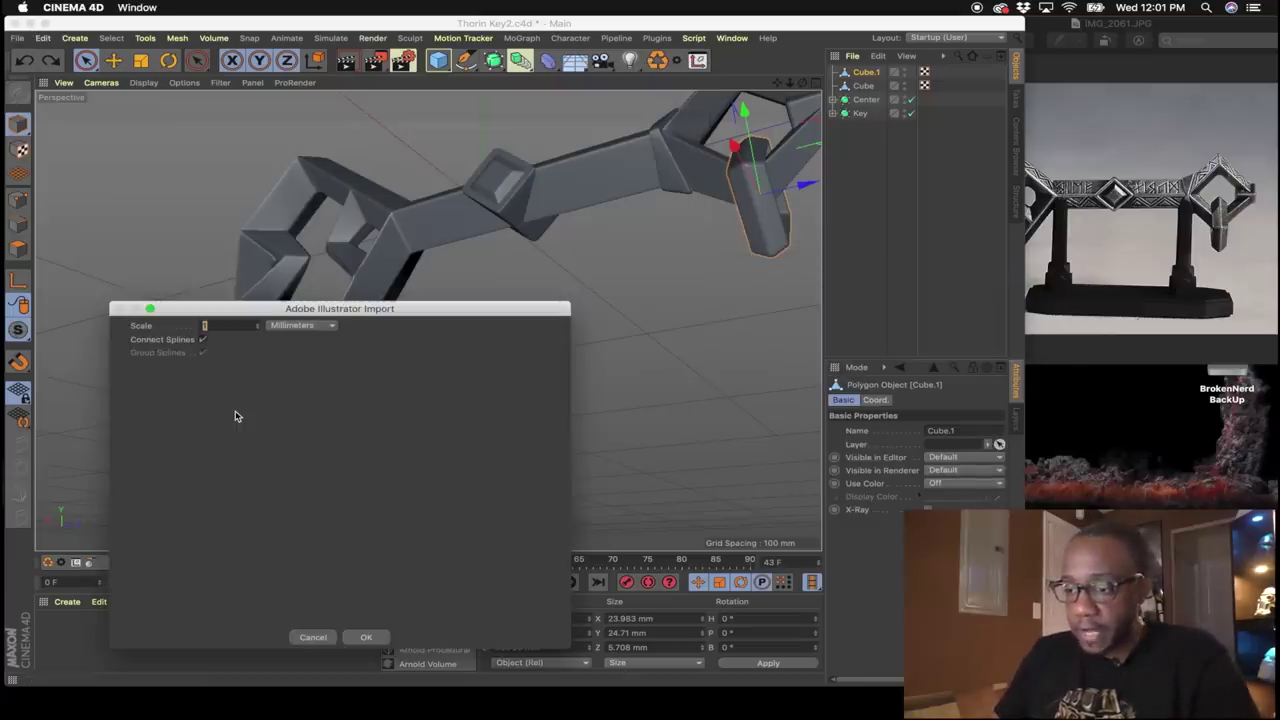
{"action": "left_click", "coordinate": [366, 638]}
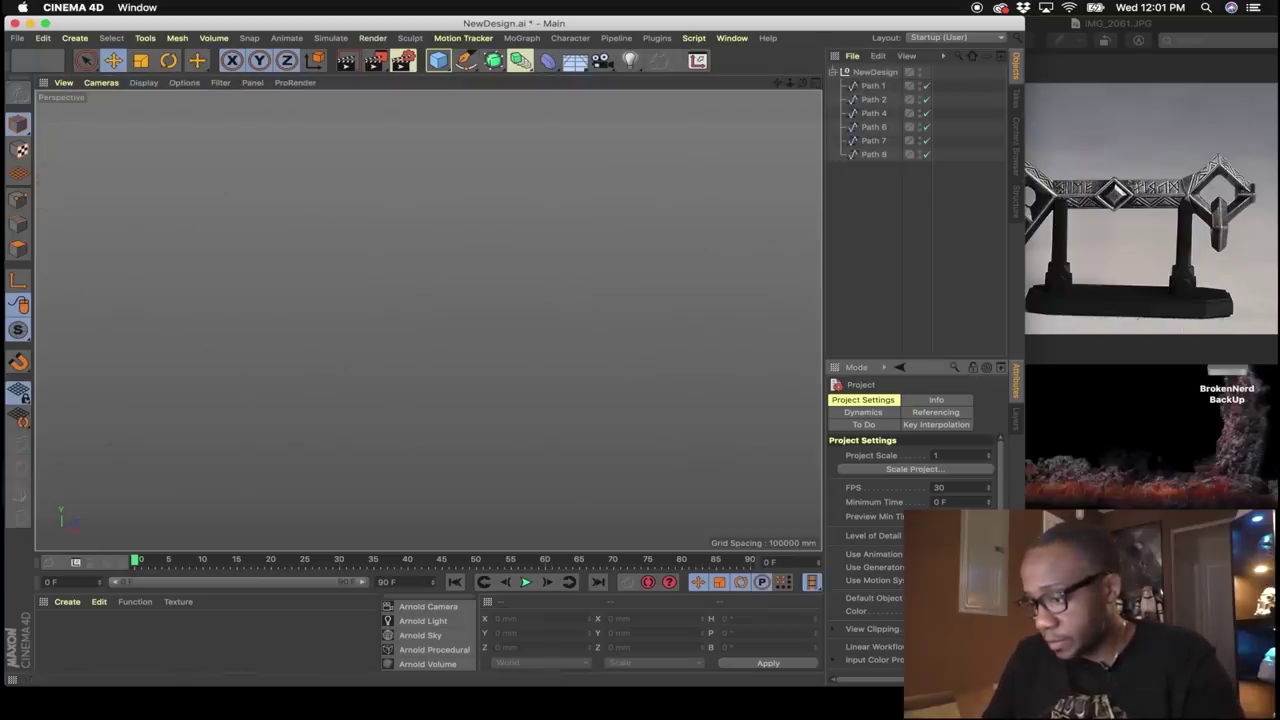
Merge all six imported zigzag paths into a single spline with Connect Objects + Delete.
{"action": "key", "text": "h"}
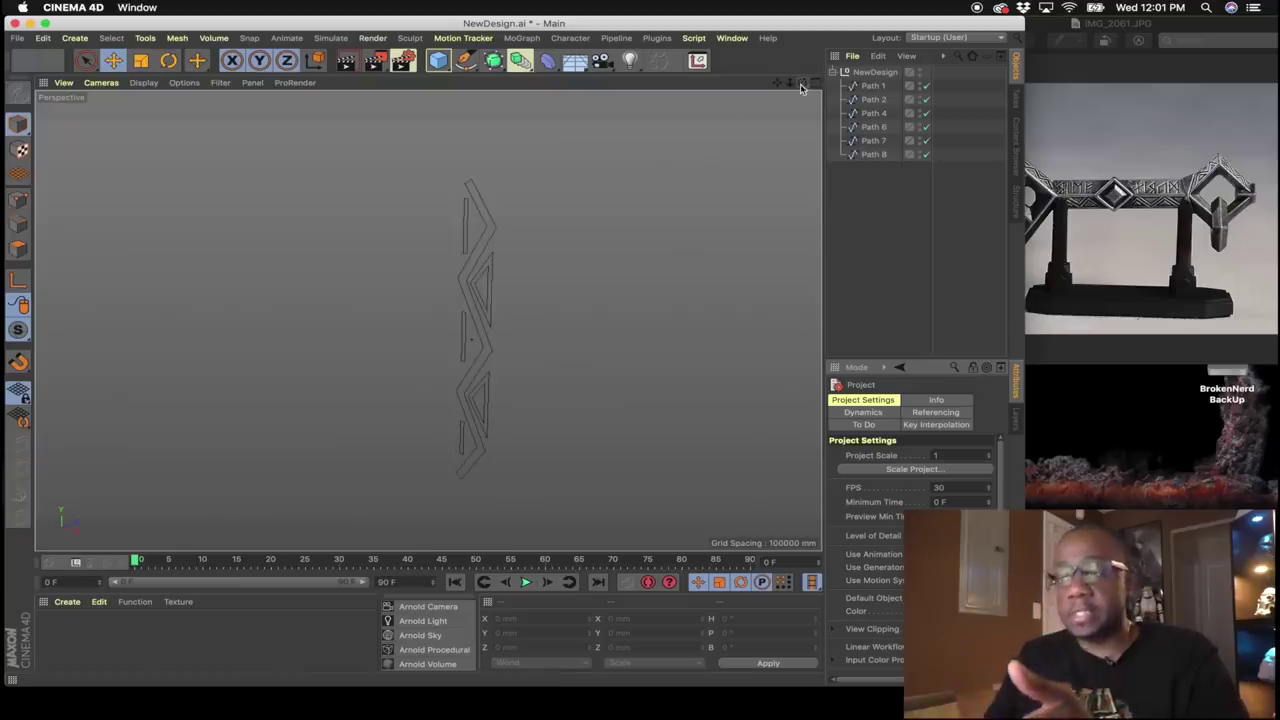
{"action": "key", "text": "h"}
{"action": "left_click_drag", "start_coordinate": [866, 173], "coordinate": [868, 83]}
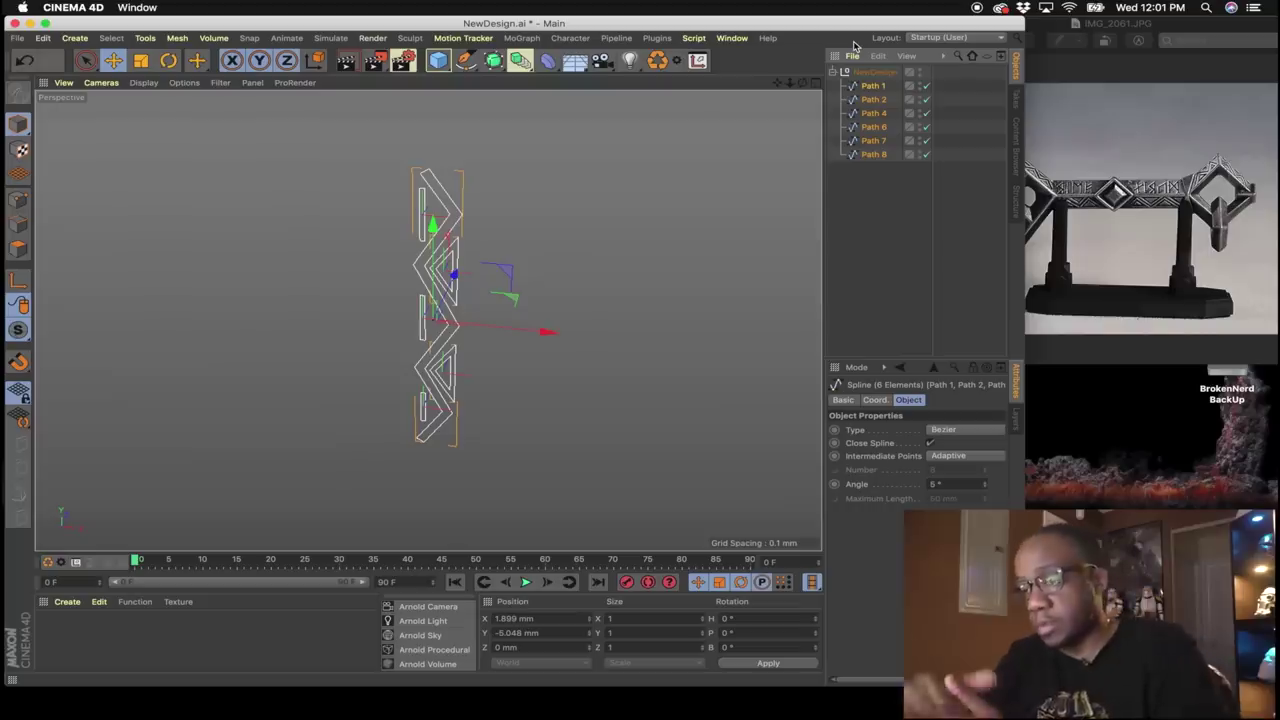
{"action": "right_click", "coordinate": [858, 106]}
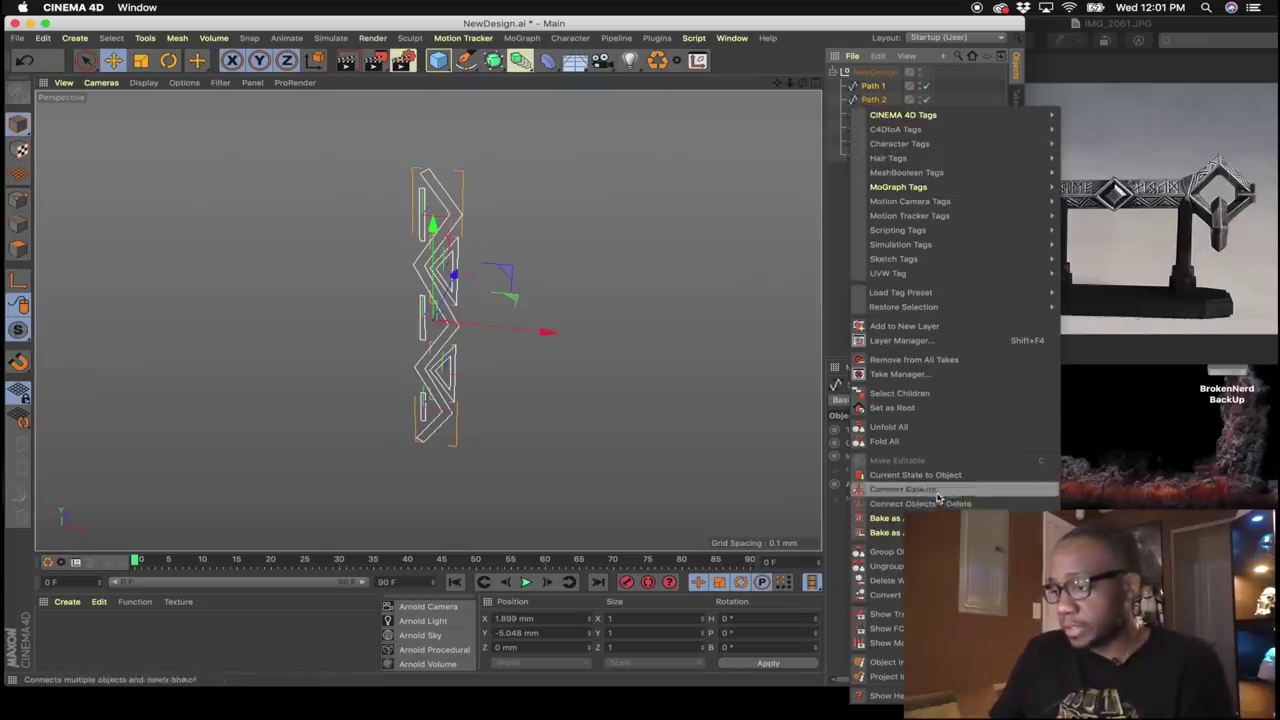
{"action": "left_click", "coordinate": [933, 504]}
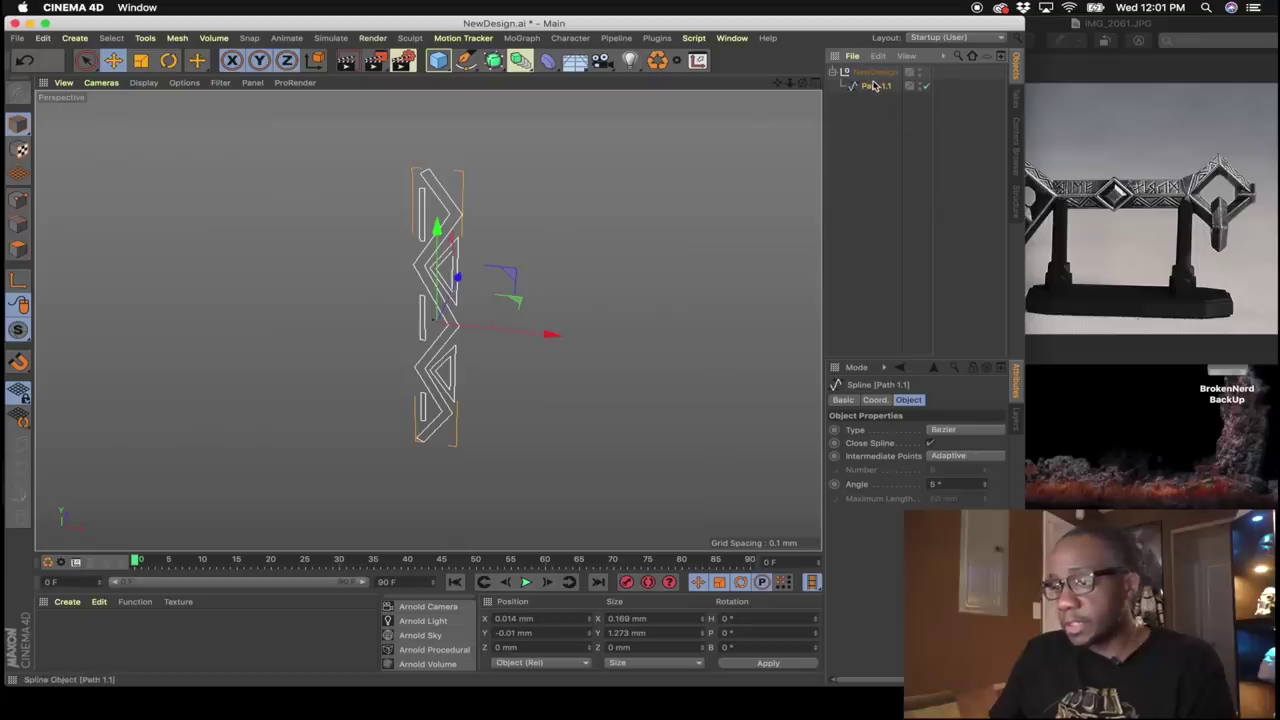
Set the merged spline's type to Linear and copy it into the Thorin Key2.c4d project.
{"action": "left_click", "coordinate": [955, 429]}
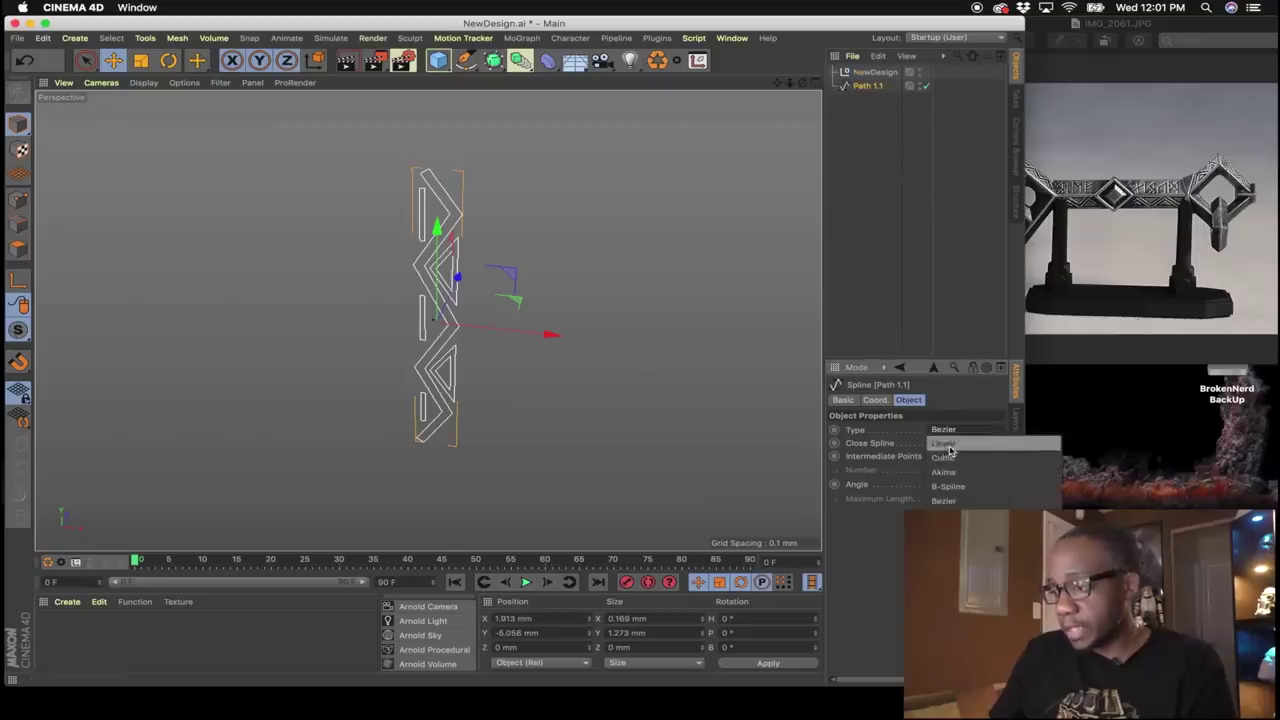
{"action": "left_click", "coordinate": [945, 440]}
{"action": "left_click_drag", "start_coordinate": [870, 86], "coordinate": [872, 116]}
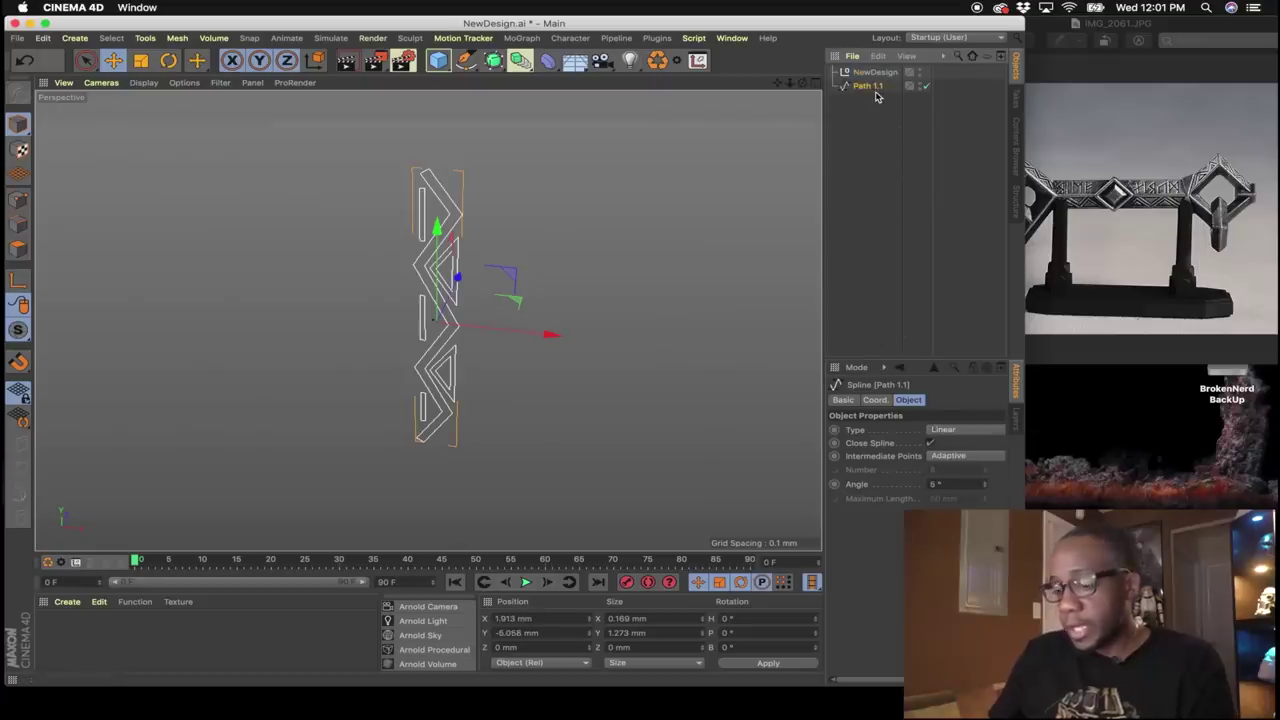
{"action": "left_click", "coordinate": [731, 38]}
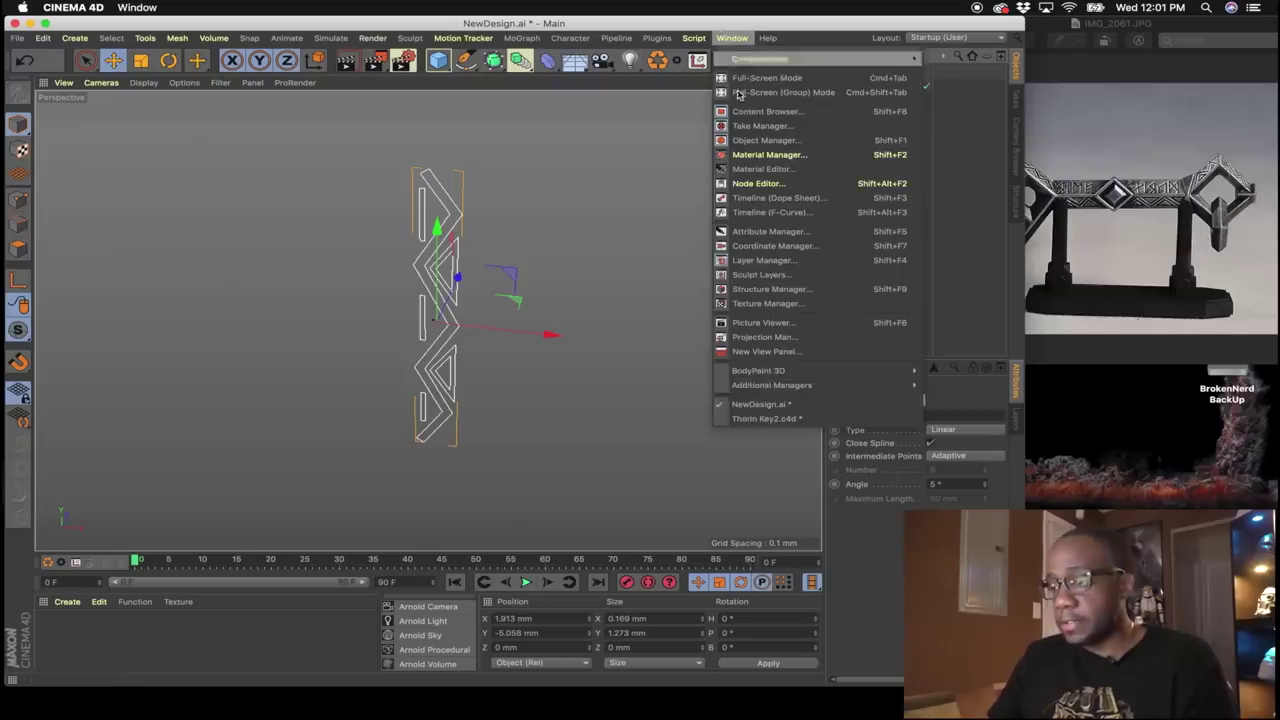
{"action": "left_click", "coordinate": [758, 419]}
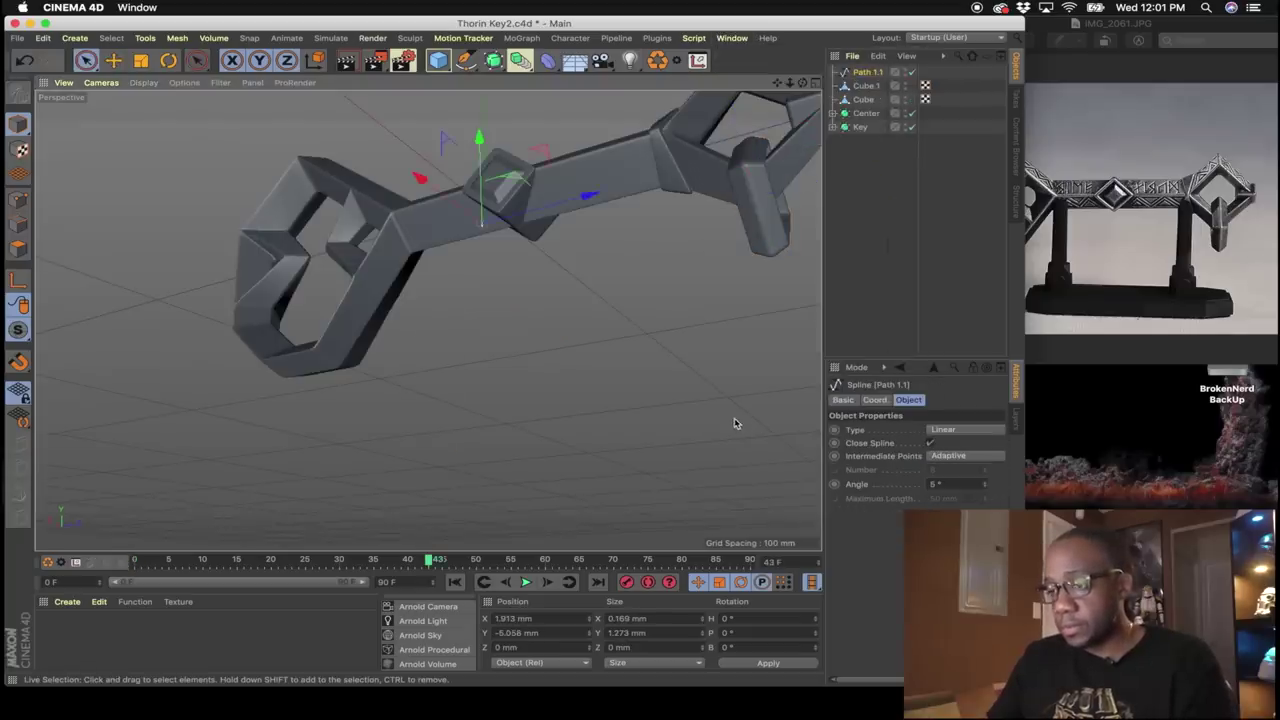
Scale, rotate and move the zigzag spline onto the upper sloped face of the key's head, about 4.4 by 22 mm in size.
{"action": "left_click_drag", "start_coordinate": [420, 267], "coordinate": [483, 367], "text": "alt"}
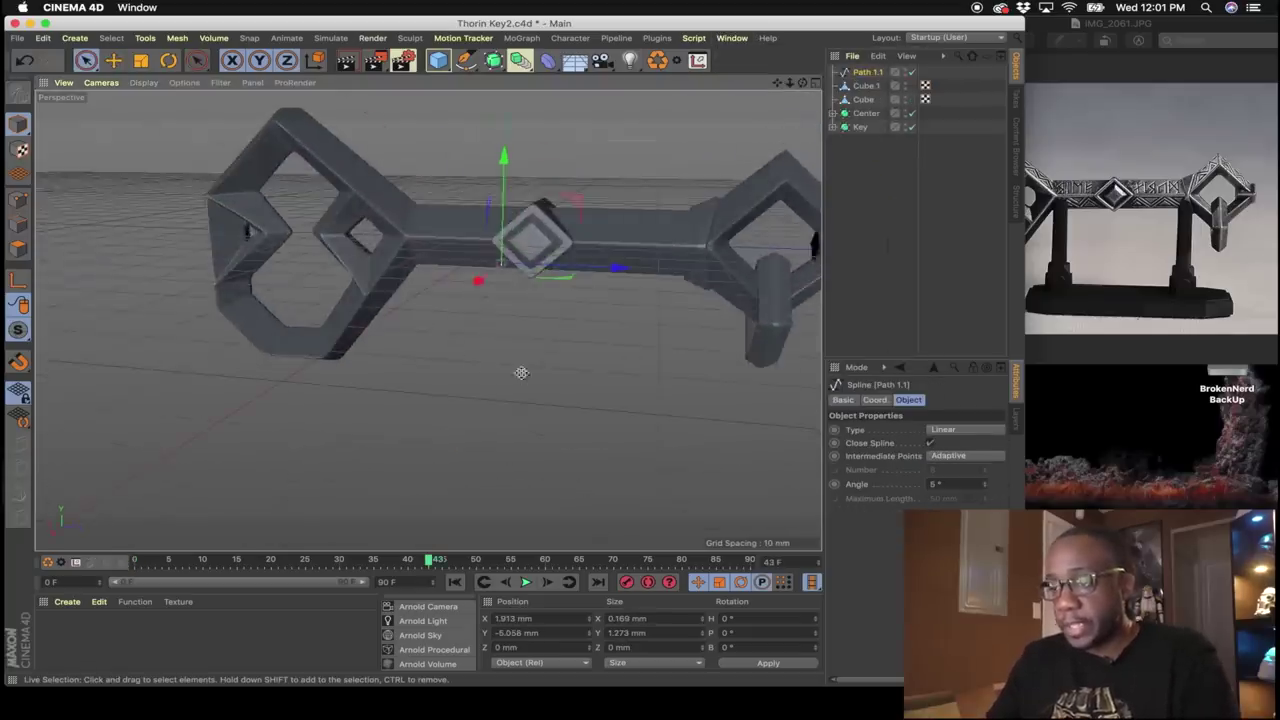
{"action": "middle_click", "coordinate": [520, 372]}
{"action": "middle_click", "coordinate": [282, 420]}
{"action": "scroll", "coordinate": [282, 420], "scroll_direction": "down", "scroll_amount": 5}
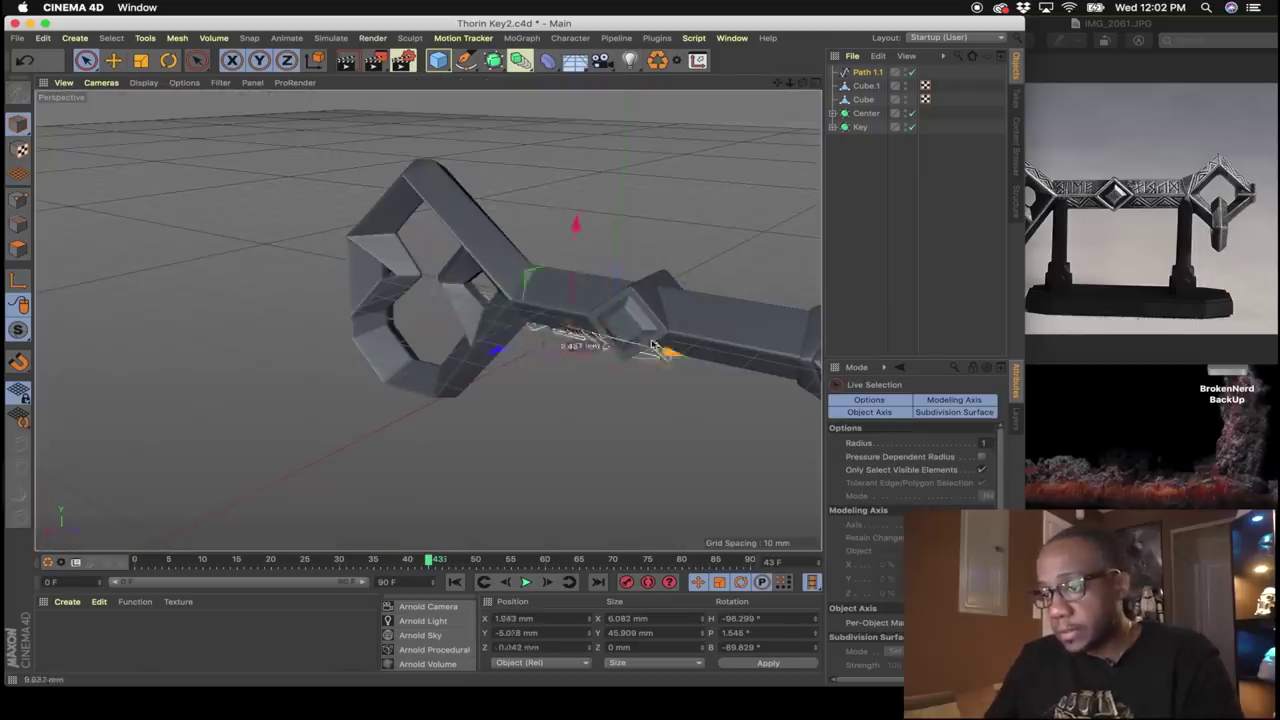
{"action": "left_click_drag", "start_coordinate": [671, 357], "coordinate": [564, 325]}
{"action": "left_click_drag", "start_coordinate": [472, 210], "coordinate": [474, 113]}
{"action": "scroll", "coordinate": [451, 177], "scroll_direction": "up", "scroll_amount": 5}
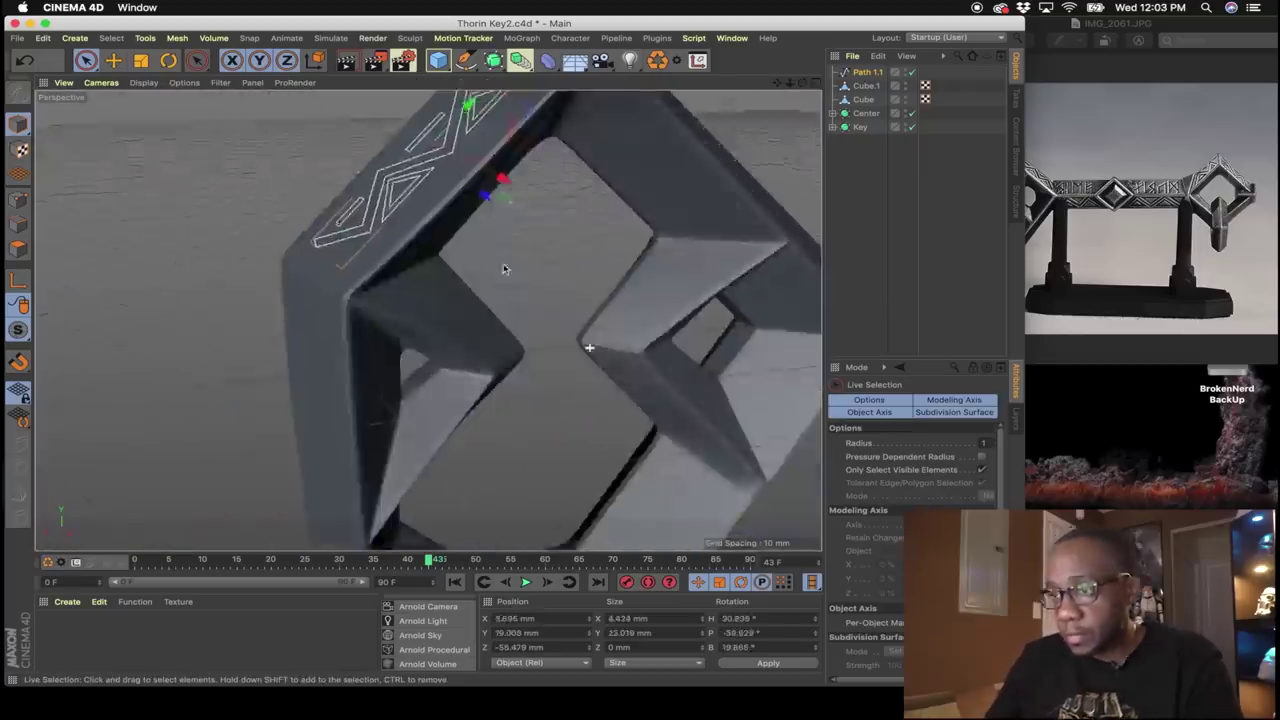
{"action": "left_click_drag", "start_coordinate": [506, 271], "coordinate": [506, 214], "text": "alt"}
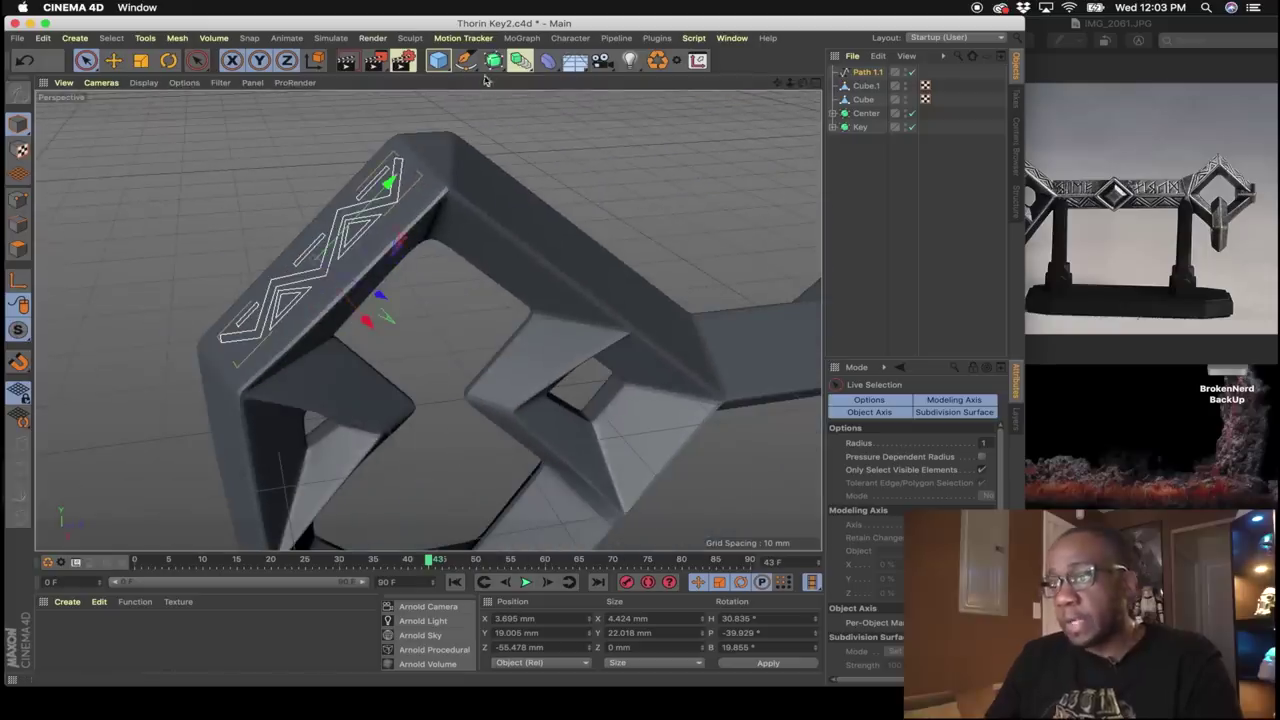
Extrude the zigzag spline 1 mm deep on the key head's sloped face and make it an editable polygon object.
{"action": "left_click", "coordinate": [520, 62]}
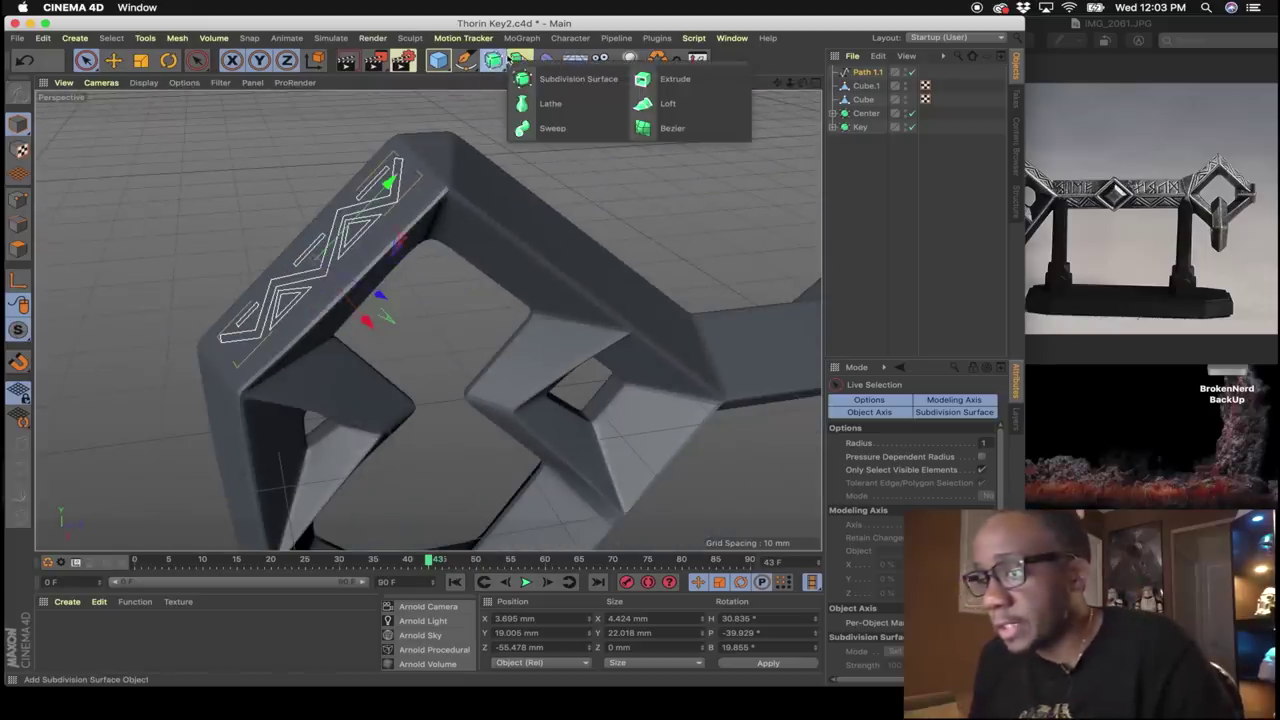
{"action": "left_click", "coordinate": [668, 79]}
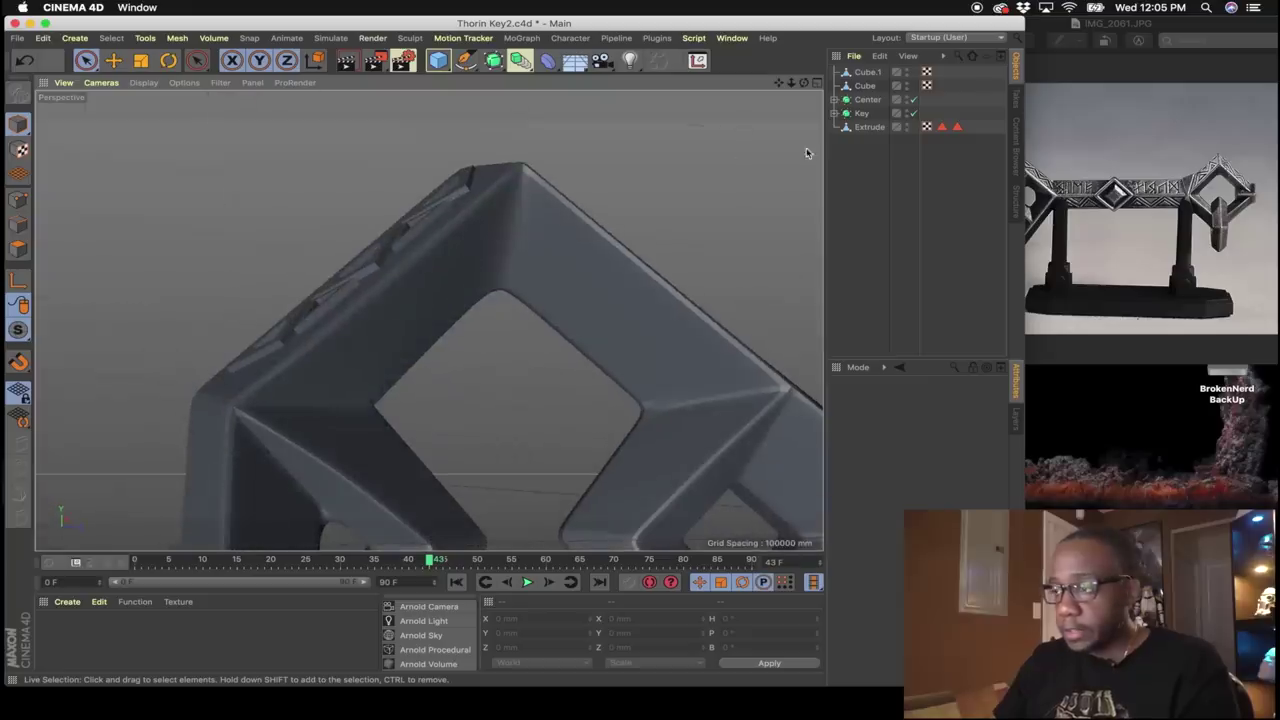
{"action": "left_click", "coordinate": [869, 127]}
{"action": "scroll", "coordinate": [300, 315], "scroll_direction": "up", "scroll_amount": 5}
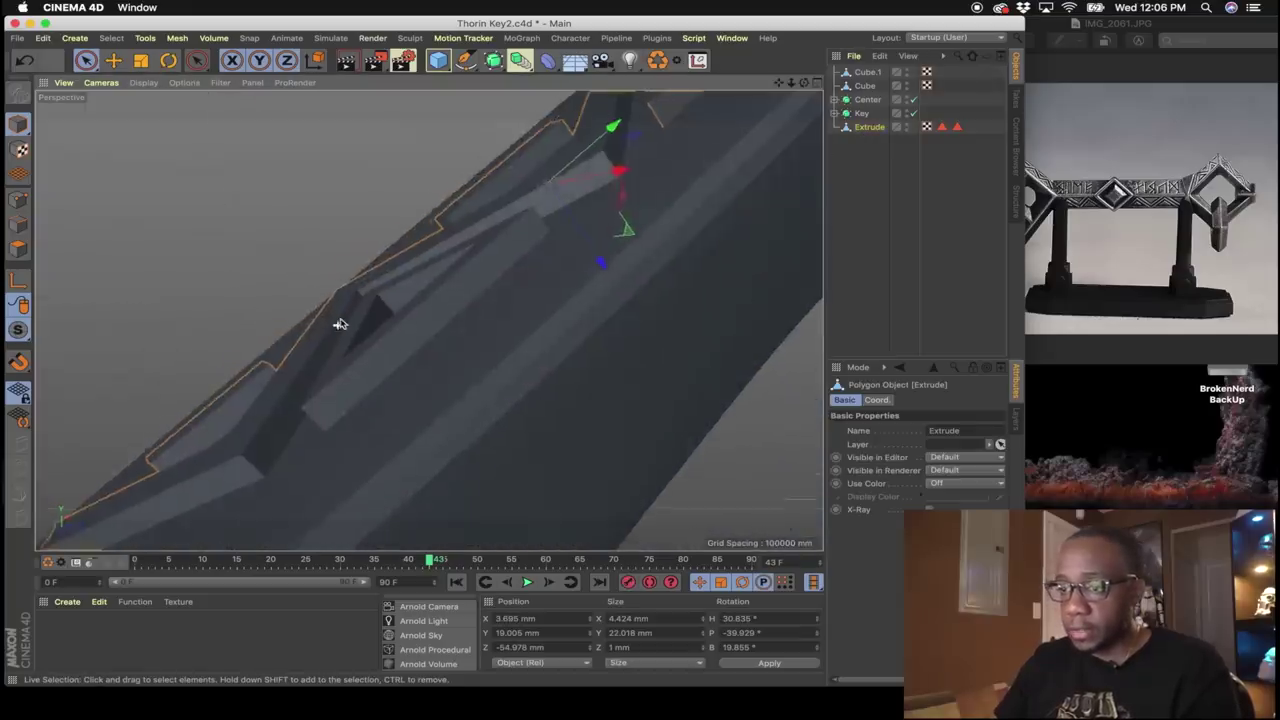
{"action": "left_click_drag", "start_coordinate": [340, 324], "coordinate": [357, 294], "text": "alt"}
{"action": "scroll", "coordinate": [451, 380], "scroll_direction": "down", "scroll_amount": 5}
{"action": "left_click_drag", "start_coordinate": [451, 380], "coordinate": [520, 400], "text": "alt"}
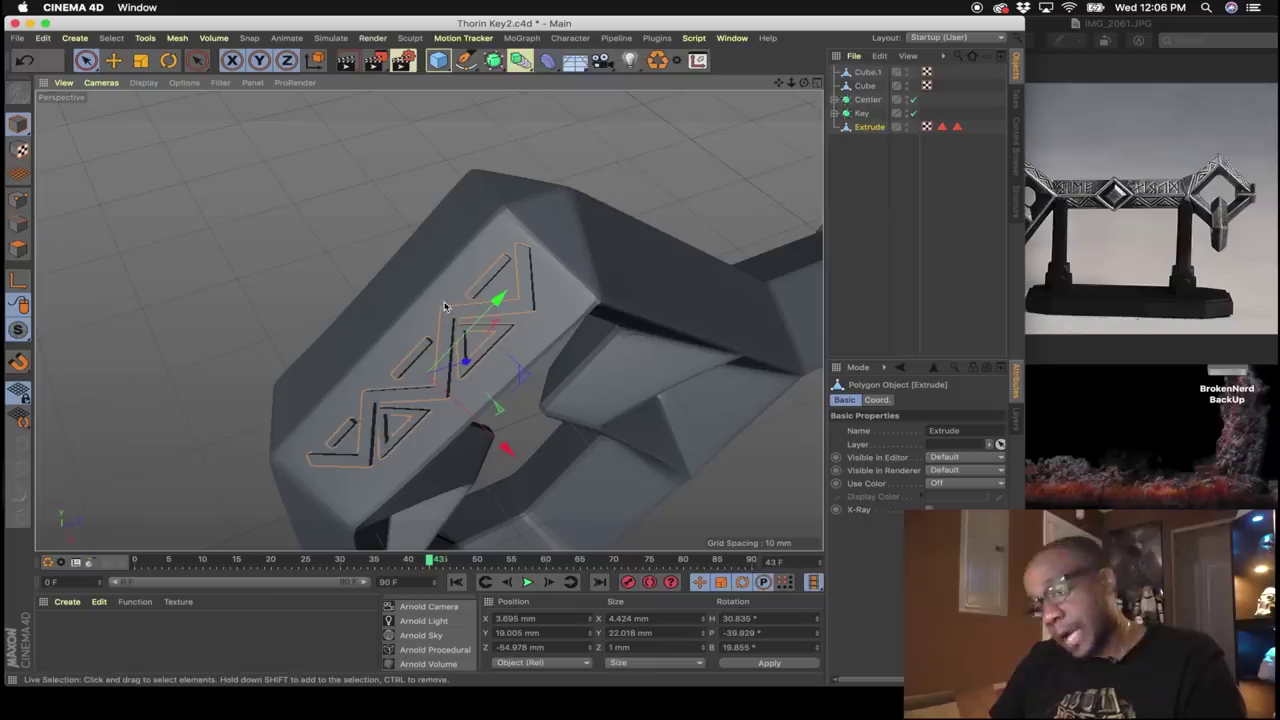
Mirror the extruded zigzag pattern onto the opposite sloped face of the key's head with a Symmetry object.
{"action": "left_click_drag", "start_coordinate": [386, 288], "coordinate": [476, 238], "text": "alt"}
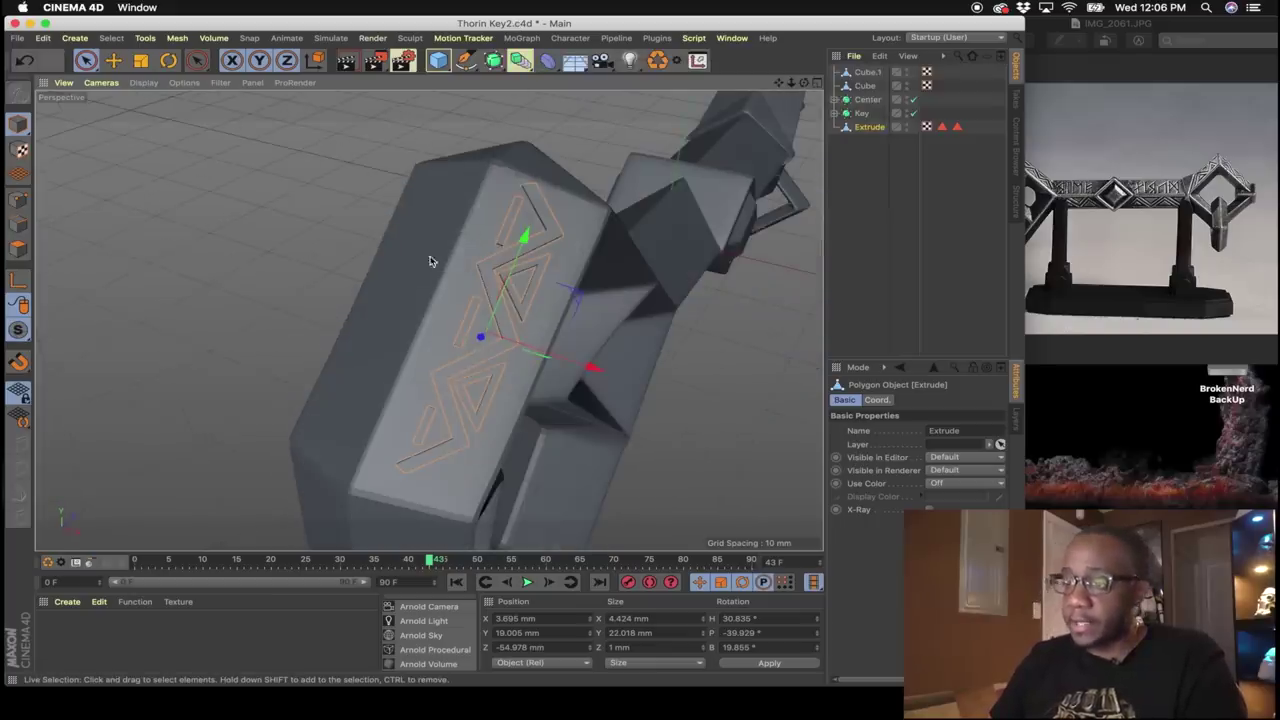
{"action": "left_click_drag", "start_coordinate": [574, 317], "coordinate": [565, 270], "text": "alt"}
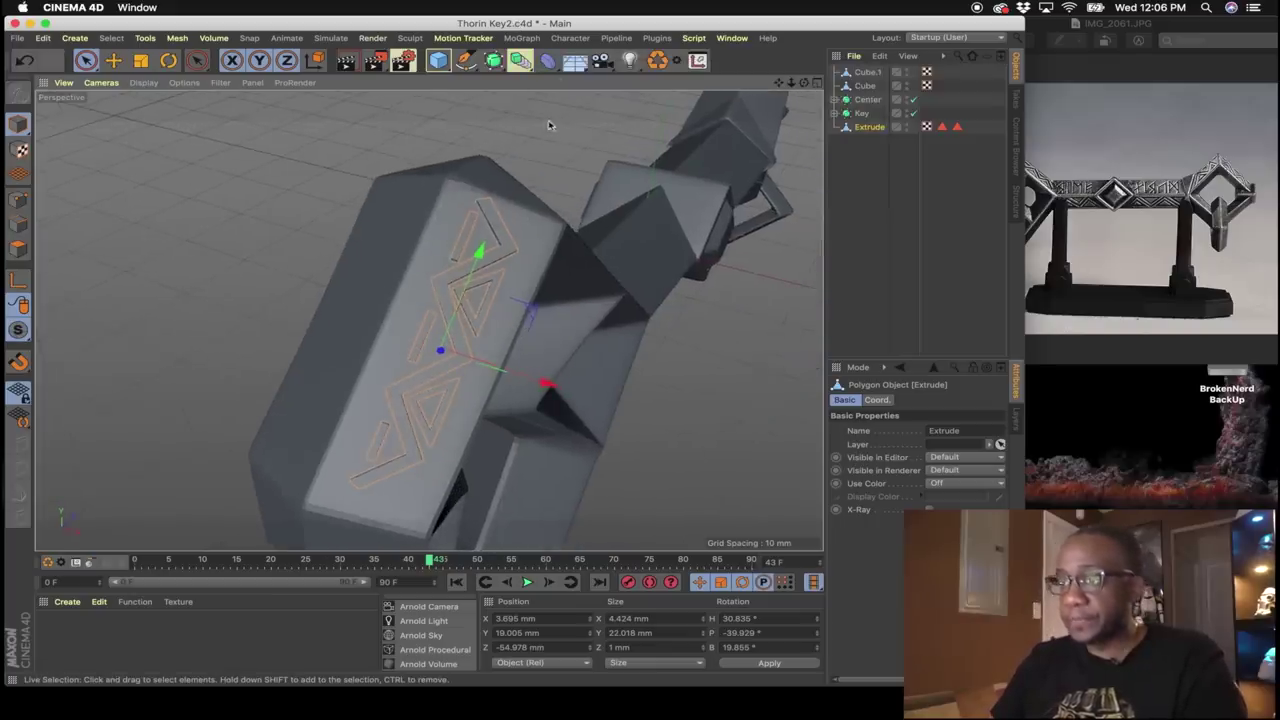
{"action": "left_click", "coordinate": [494, 60]}
{"action": "left_click", "coordinate": [496, 62]}
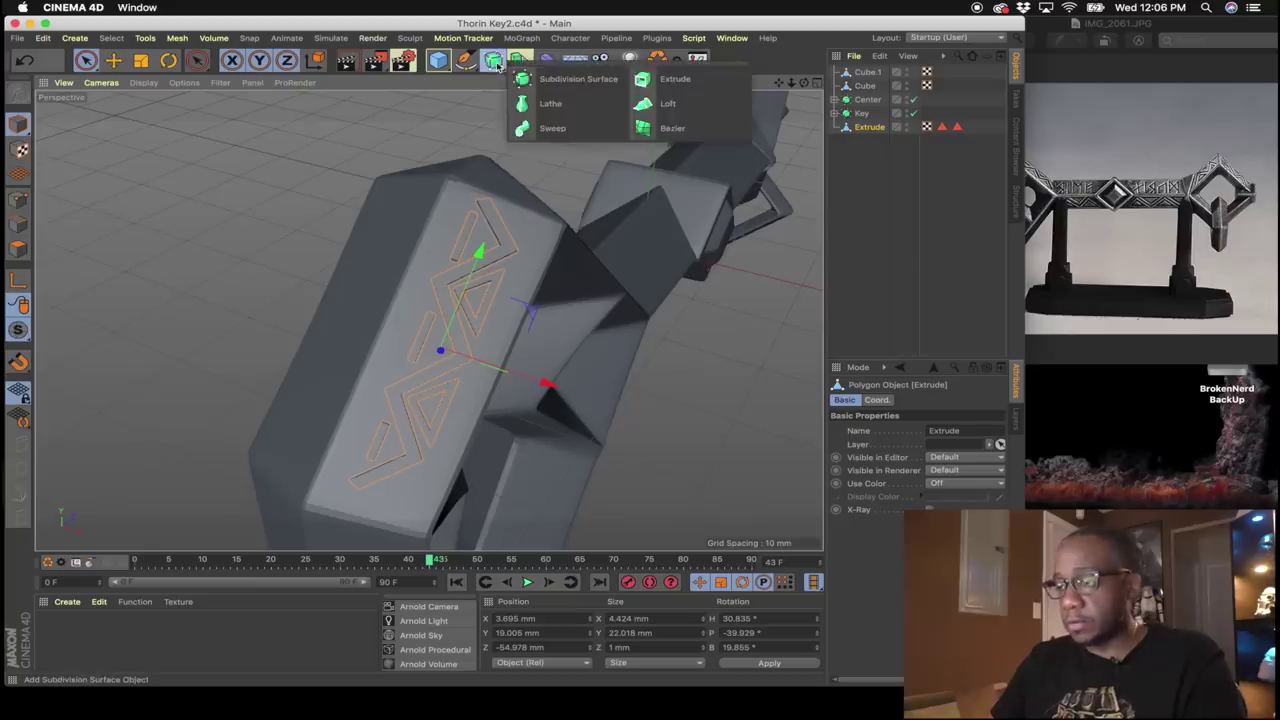
{"action": "left_click", "coordinate": [521, 62]}
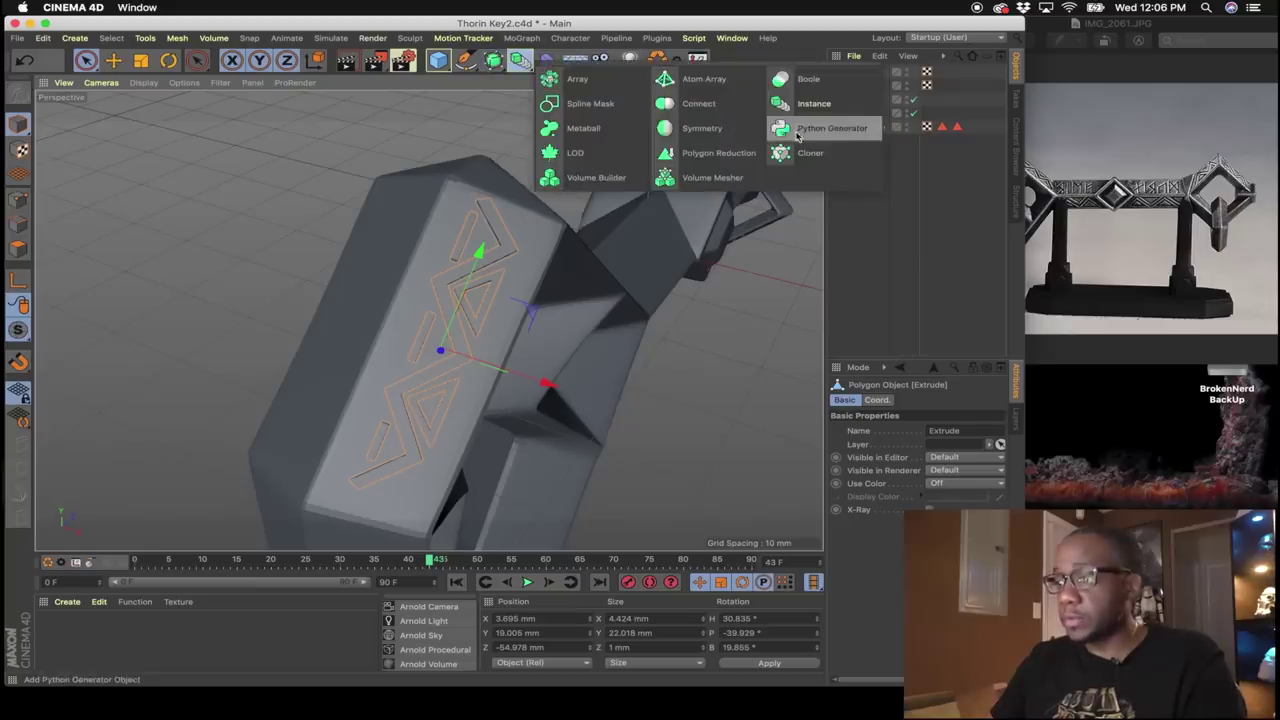
{"action": "left_click", "coordinate": [742, 131]}
{"action": "left_click_drag", "start_coordinate": [878, 74], "coordinate": [877, 75]}
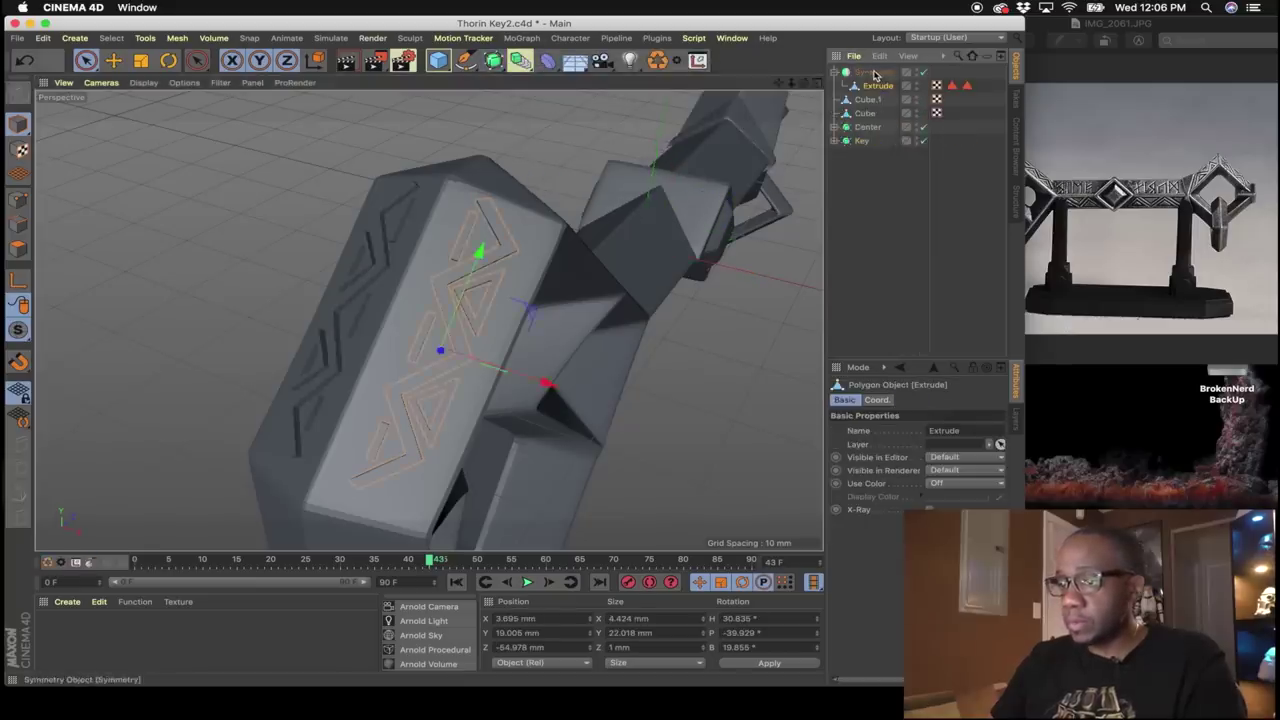
{"action": "left_click_drag", "start_coordinate": [462, 352], "coordinate": [520, 400], "text": "alt"}
{"action": "left_click", "coordinate": [838, 75]}
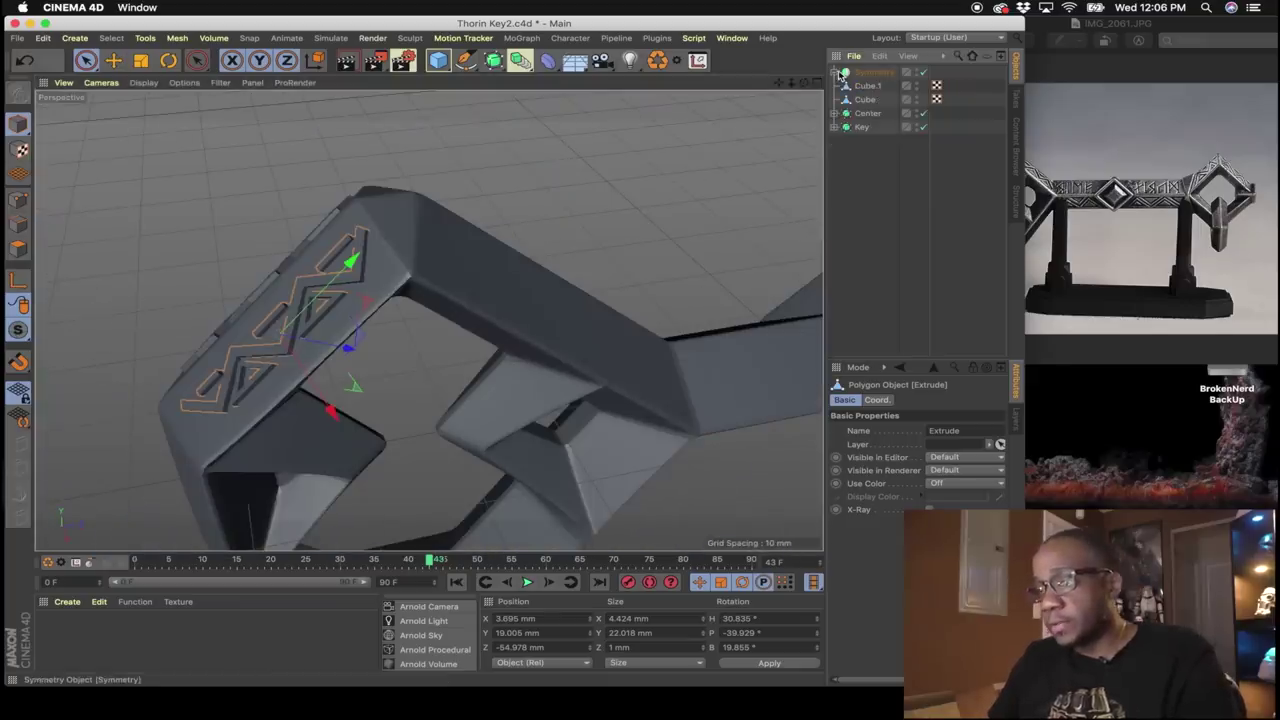
Add a Volume Builder and make the Key subdivision surface its child.
{"action": "left_click", "coordinate": [518, 63]}
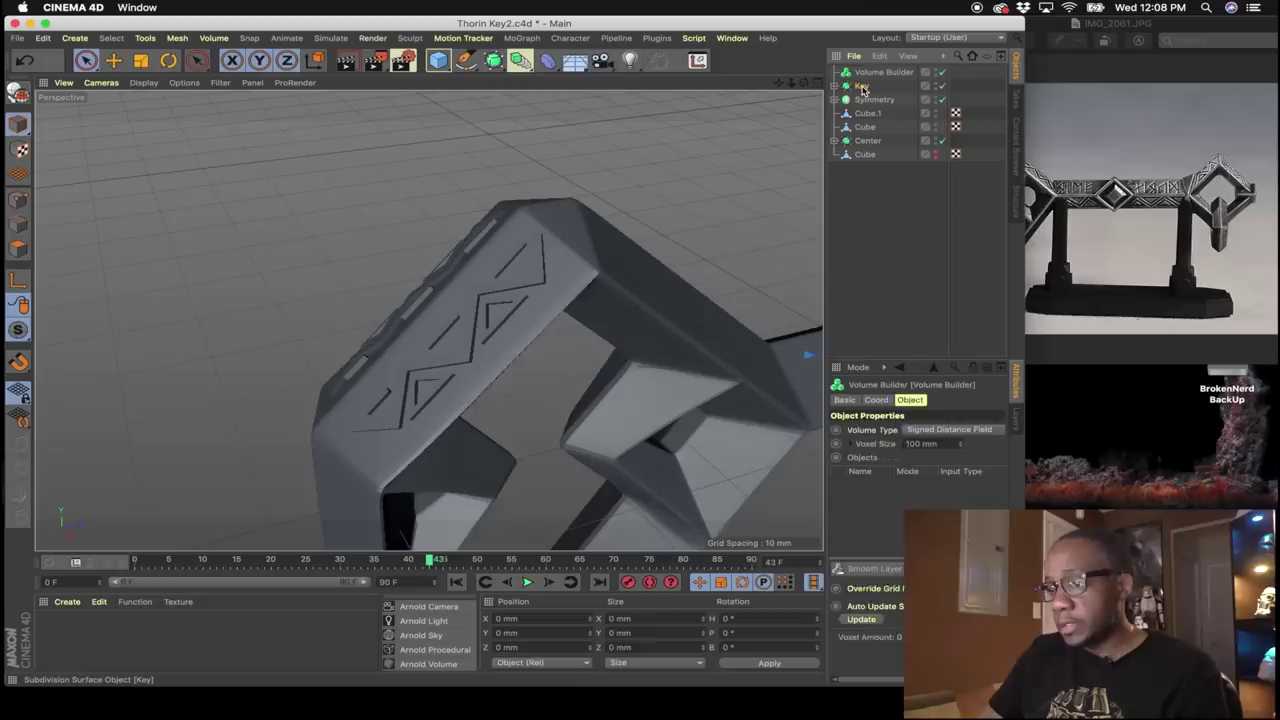
{"action": "left_click", "coordinate": [862, 88]}
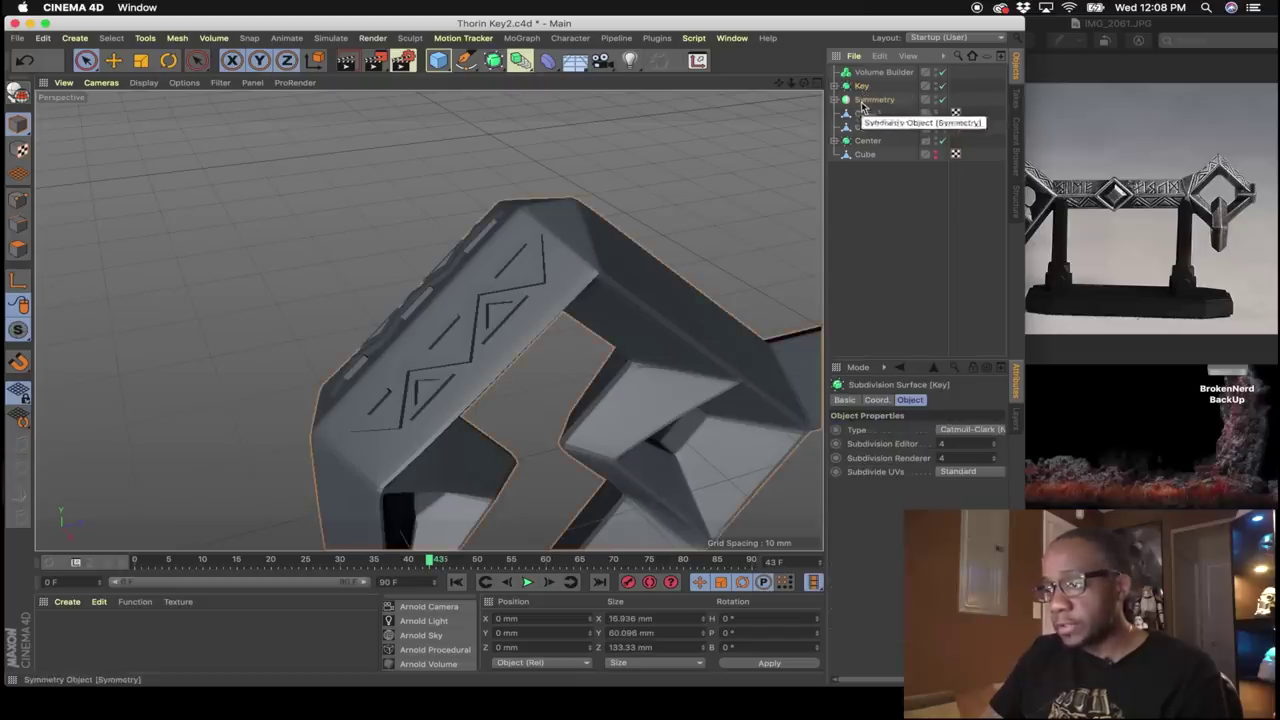
{"action": "left_click", "coordinate": [862, 97]}
{"action": "left_click_drag", "start_coordinate": [884, 73], "coordinate": [872, 86]}
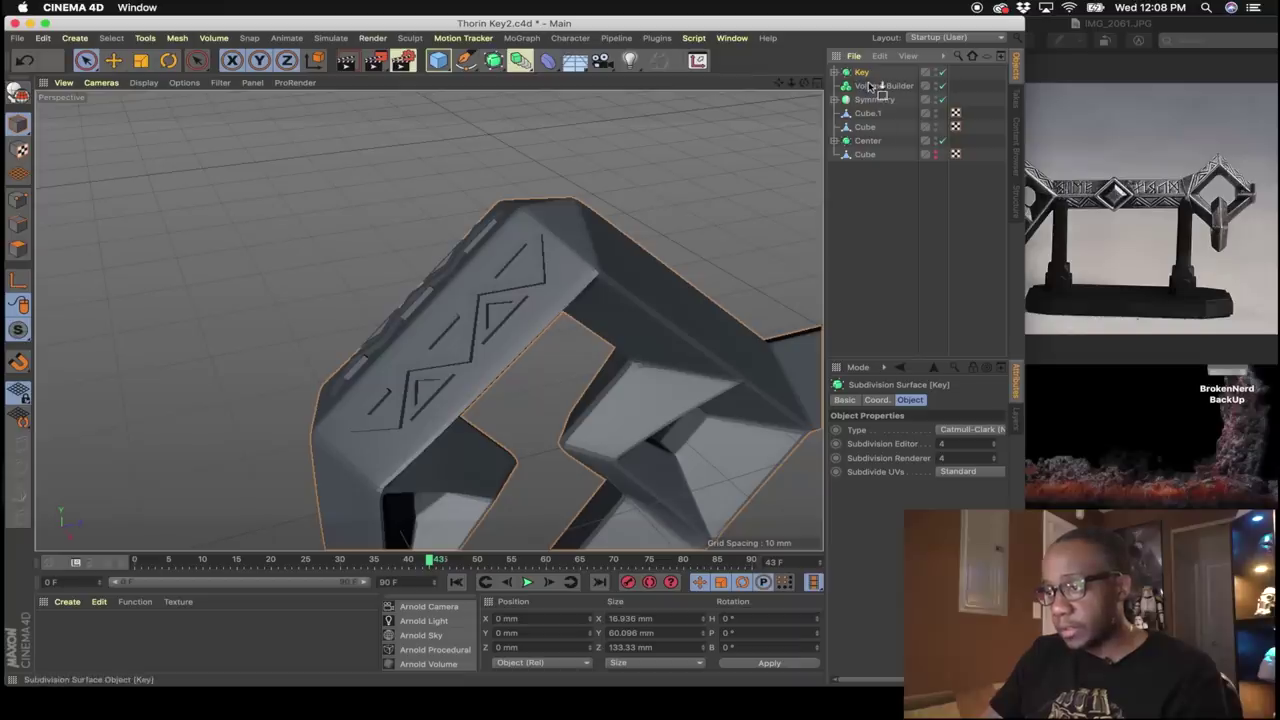
{"action": "left_click_drag", "start_coordinate": [868, 87], "coordinate": [876, 86]}
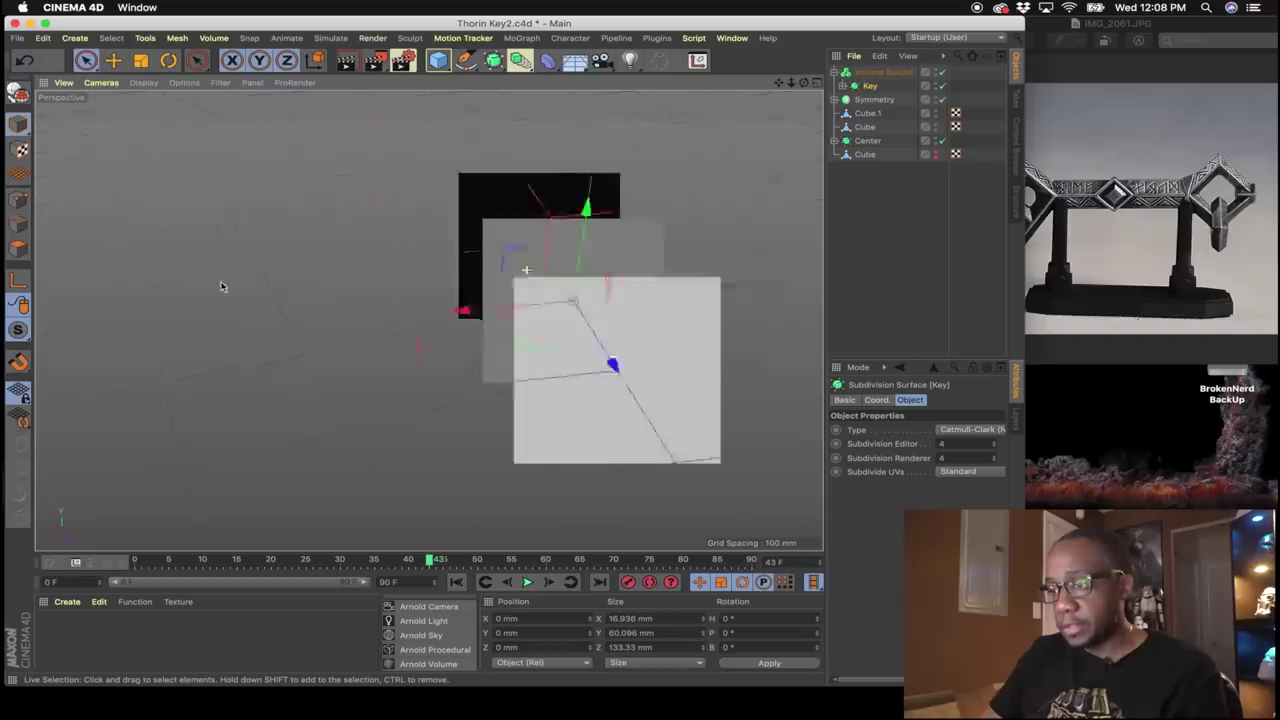
Reduce the Volume Builder's voxel size to 1 mm and refine it further to 0.2 mm.
{"action": "mouse_move", "coordinate": [222, 286]}
{"action": "left_mouse_down", "text": "alt"}
{"action": "mouse_move", "coordinate": [57, 230]}
{"action": "mouse_move", "coordinate": [537, 243]}
{"action": "left_mouse_up", "text": "alt"}
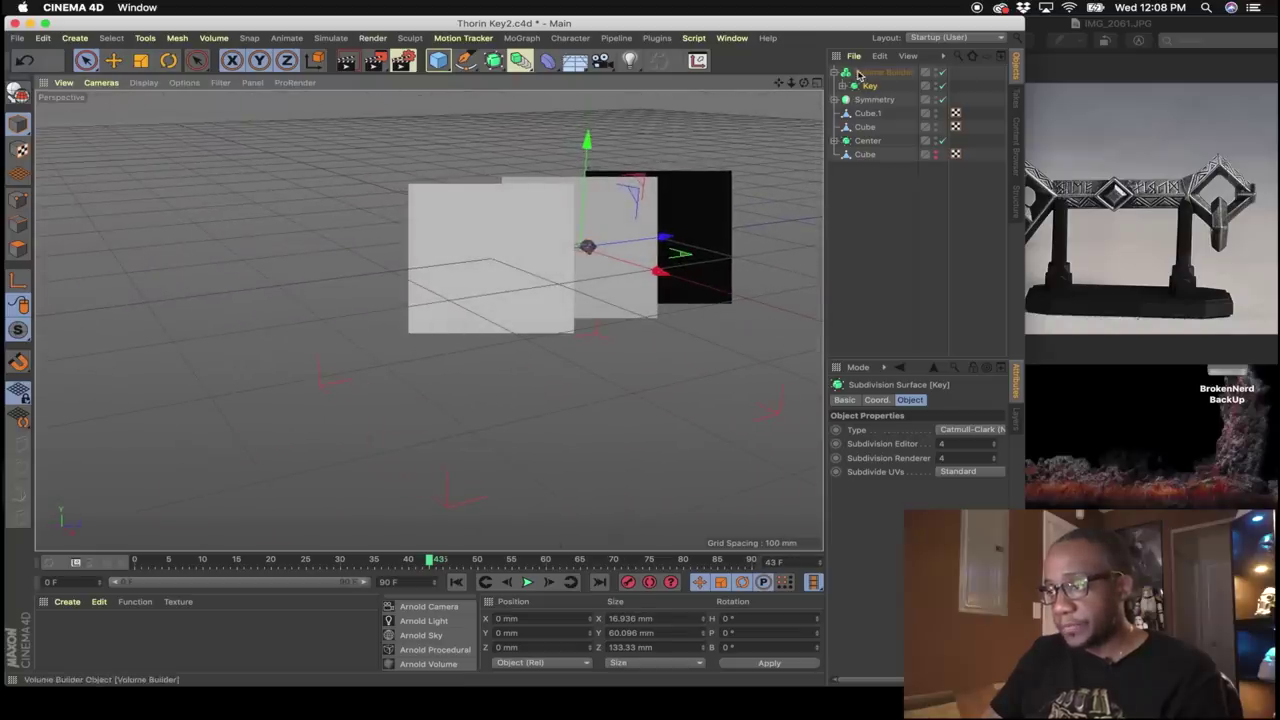
{"action": "left_click", "coordinate": [862, 74]}
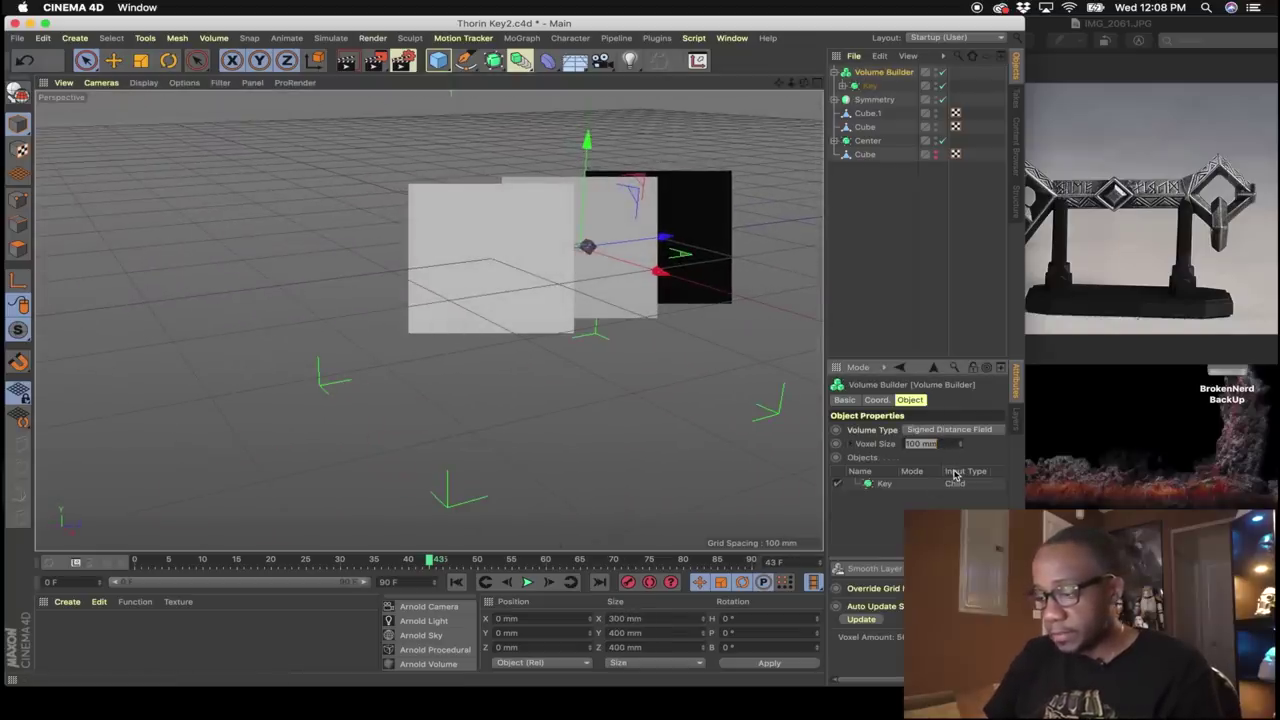
{"action": "key", "text": "Return"}
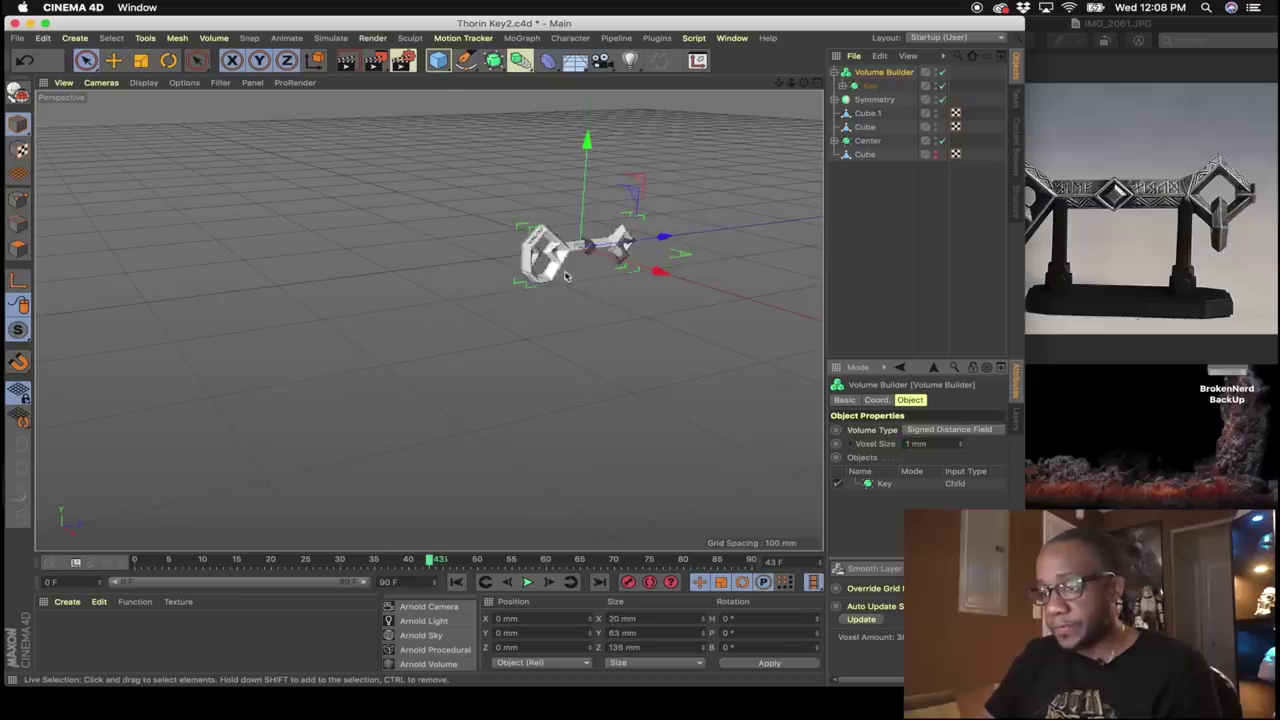
{"action": "scroll", "coordinate": [554, 263], "scroll_direction": "up", "scroll_amount": 8}
{"action": "left_click_drag", "start_coordinate": [429, 320], "coordinate": [340, 271], "text": "alt"}
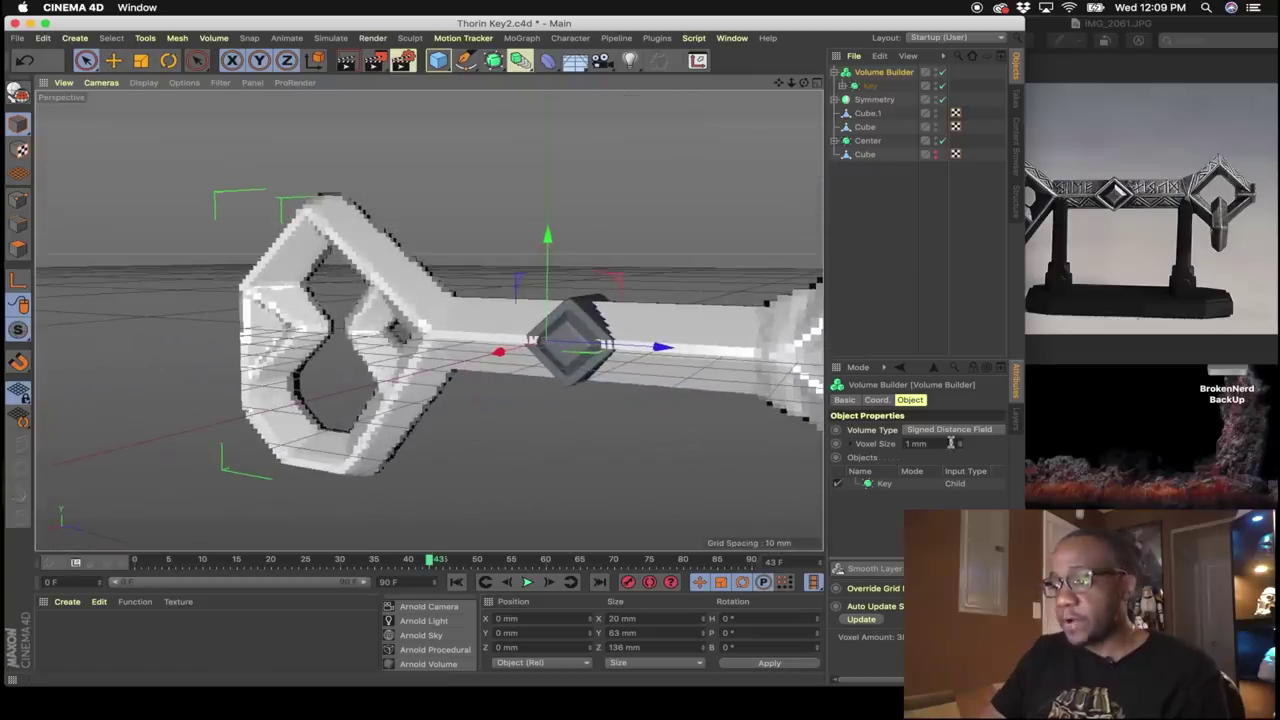
{"action": "left_click_drag", "start_coordinate": [345, 232], "coordinate": [440, 320], "text": "alt"}
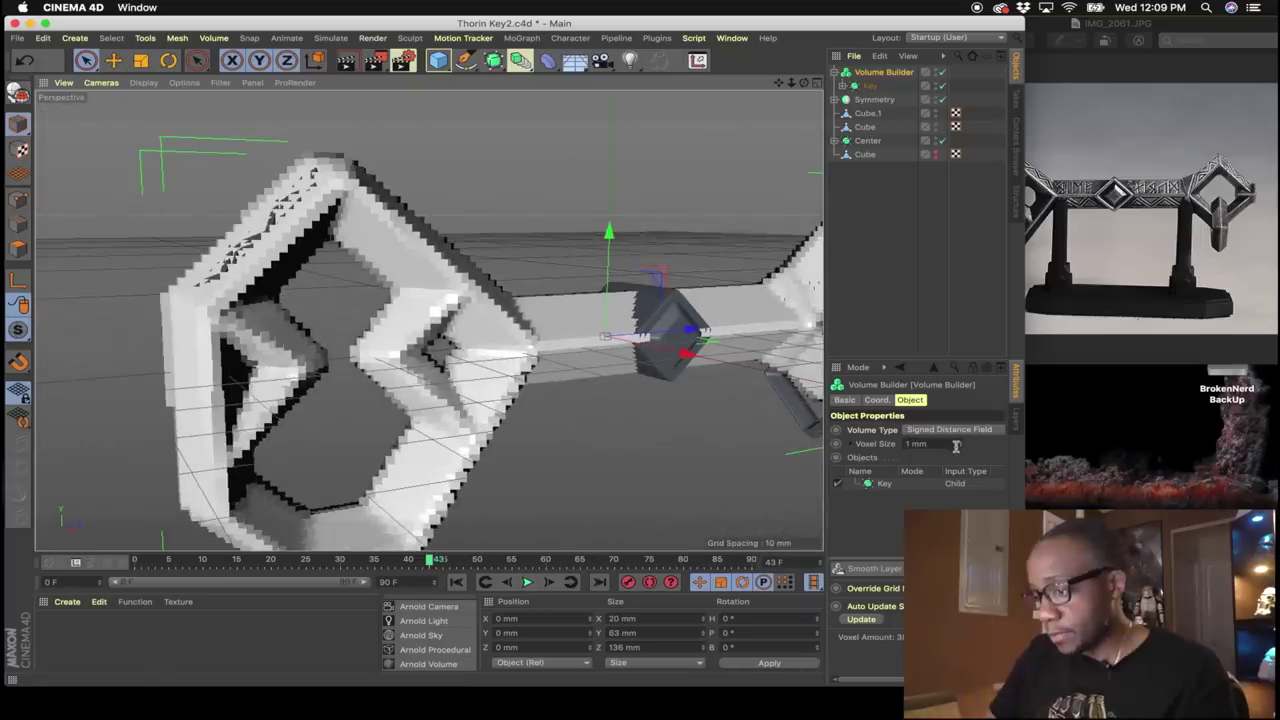
{"action": "left_click_drag", "start_coordinate": [955, 446], "coordinate": [963, 452]}
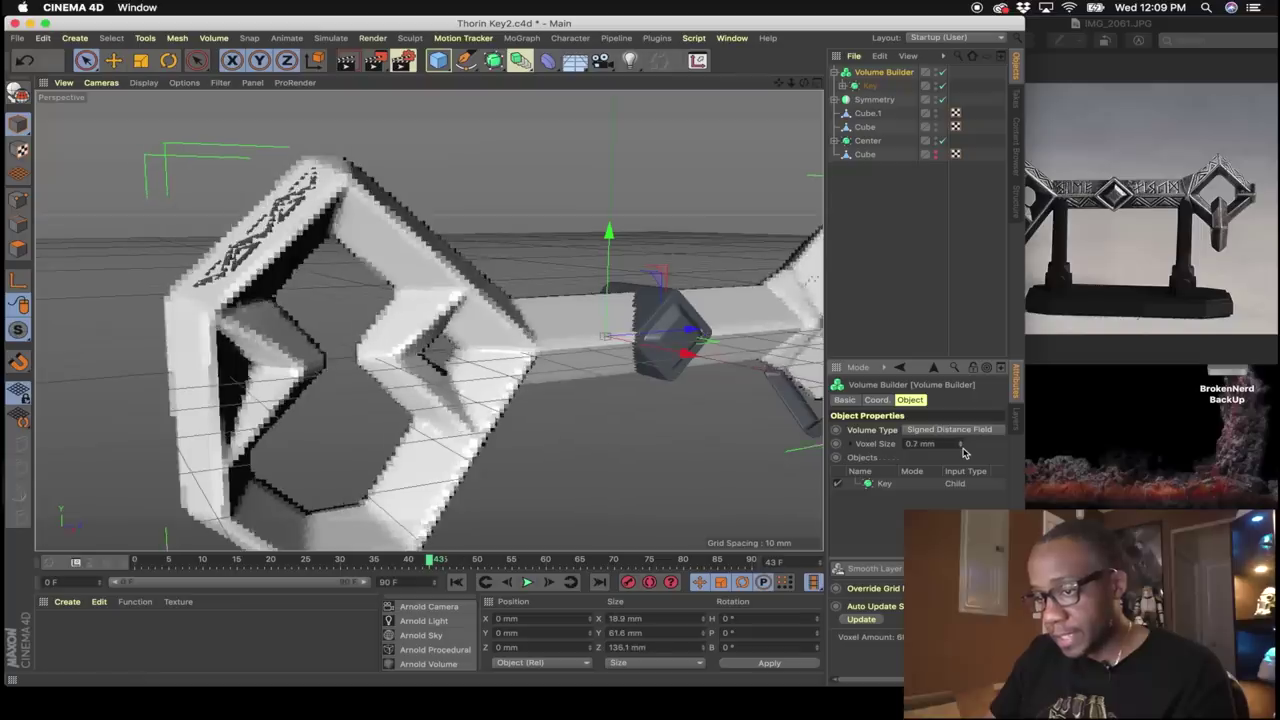
{"action": "left_click", "coordinate": [962, 448]}
{"action": "left_click", "coordinate": [962, 448]}
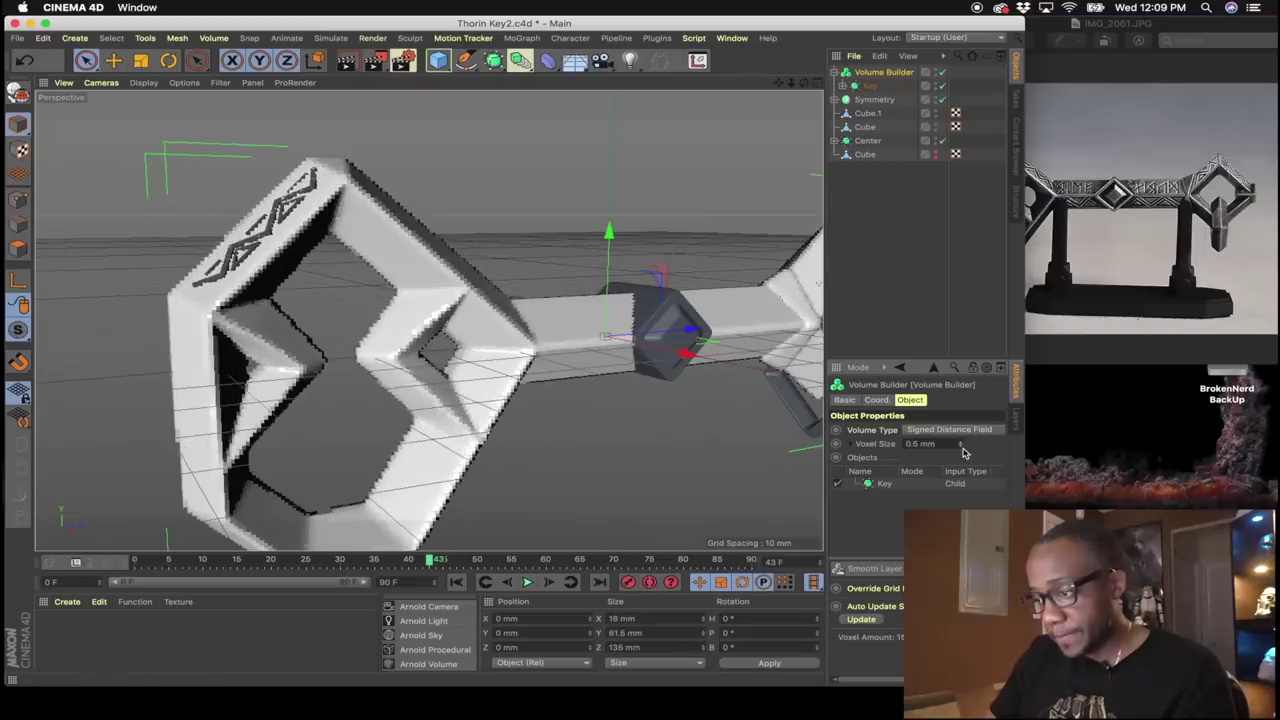
{"action": "left_click_drag", "start_coordinate": [963, 452], "coordinate": [963, 452]}
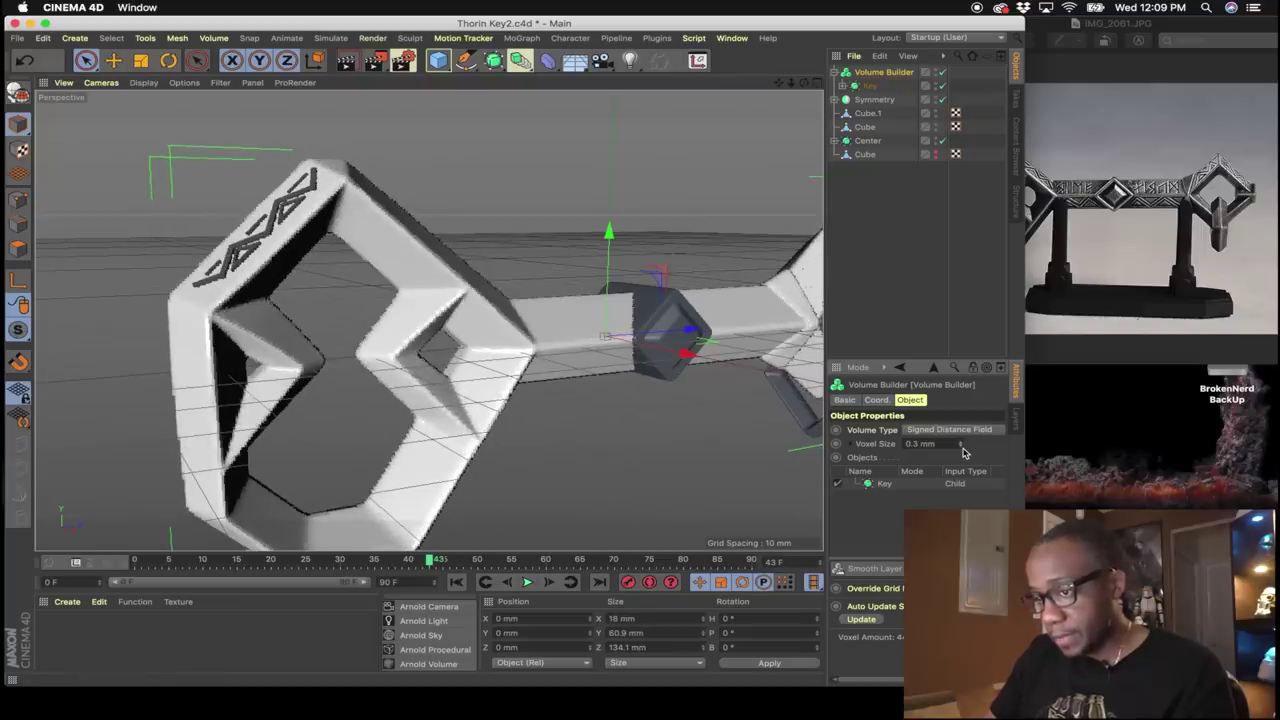
{"action": "left_click_drag", "start_coordinate": [595, 300], "coordinate": [483, 251], "text": "alt"}
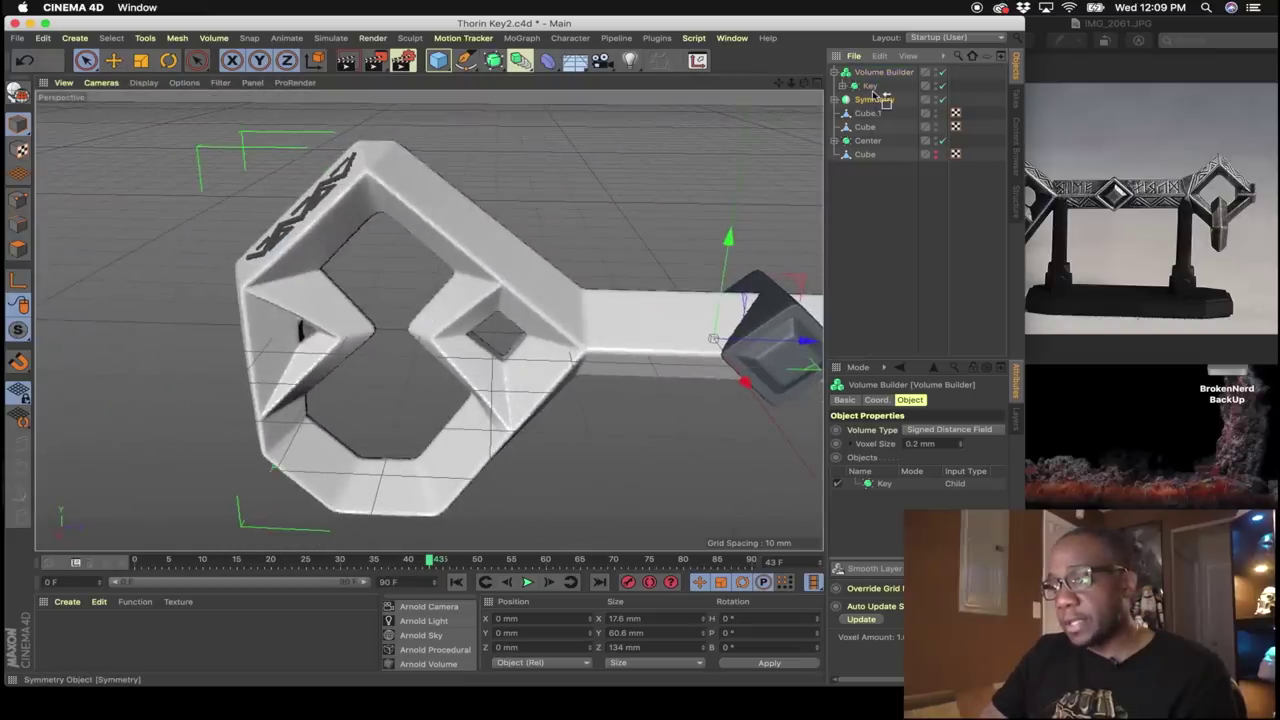
Make the zigzag Symmetry object a child of the Volume Builder, placed beneath the Key subdivision surface.
{"action": "left_click_drag", "start_coordinate": [873, 94], "coordinate": [872, 93]}
{"action": "scroll", "coordinate": [314, 172], "scroll_direction": "up", "scroll_amount": 10}
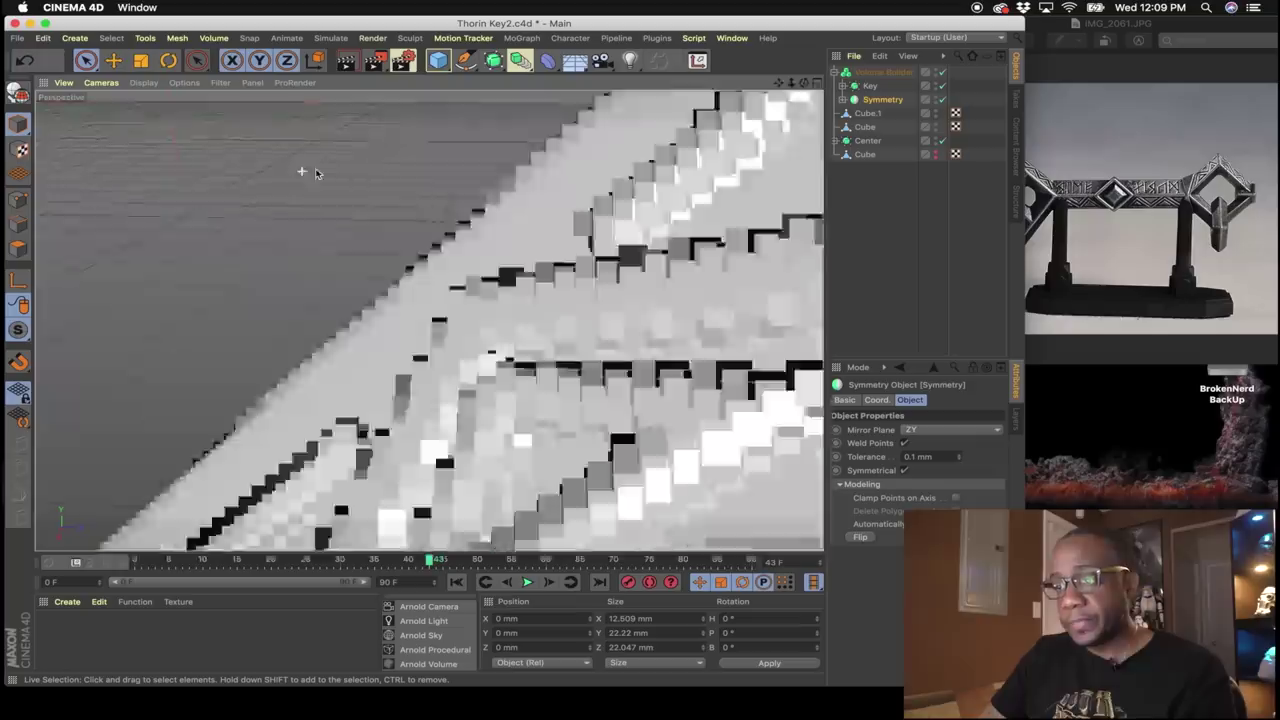
{"action": "left_click_drag", "start_coordinate": [339, 197], "coordinate": [503, 368], "text": "alt"}
{"action": "scroll", "coordinate": [485, 233], "scroll_direction": "down", "scroll_amount": 5}
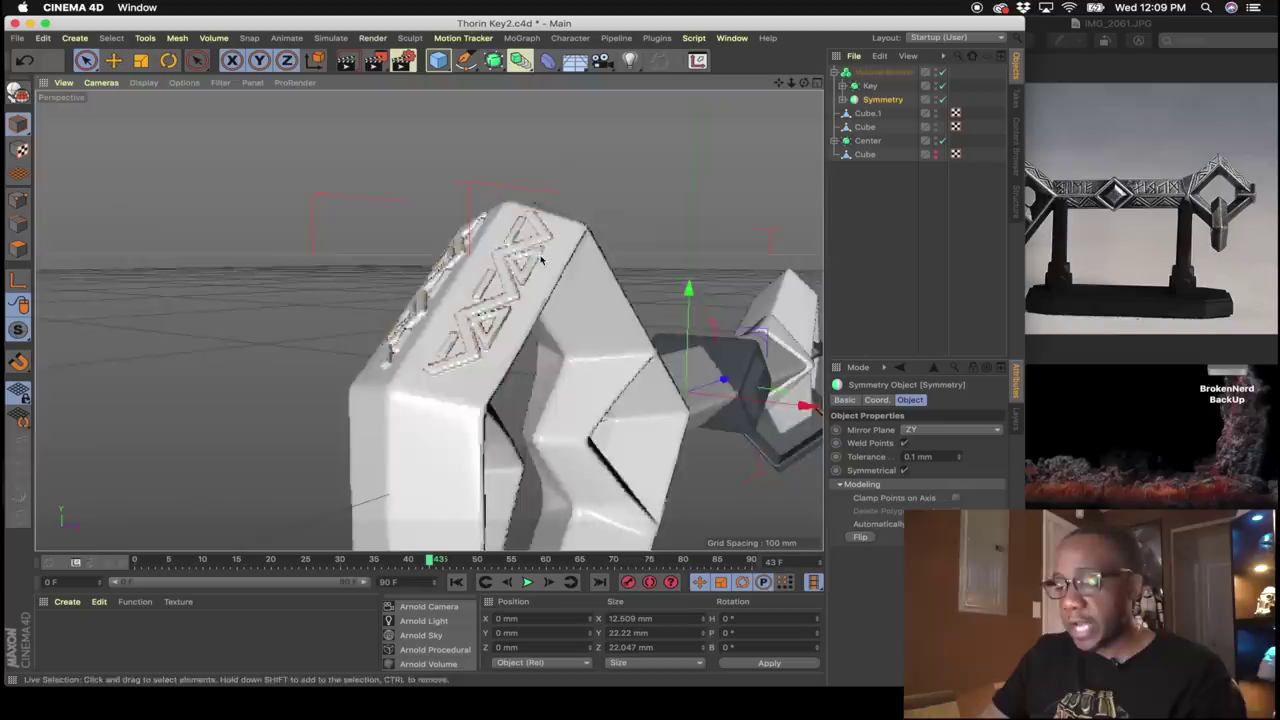
{"action": "left_click_drag", "start_coordinate": [540, 259], "coordinate": [585, 312], "text": "alt"}
Set the Symmetry object's mode to Subtract in the Volume Builder so the zigzags are cut into the key head.
{"action": "left_click", "coordinate": [883, 74]}
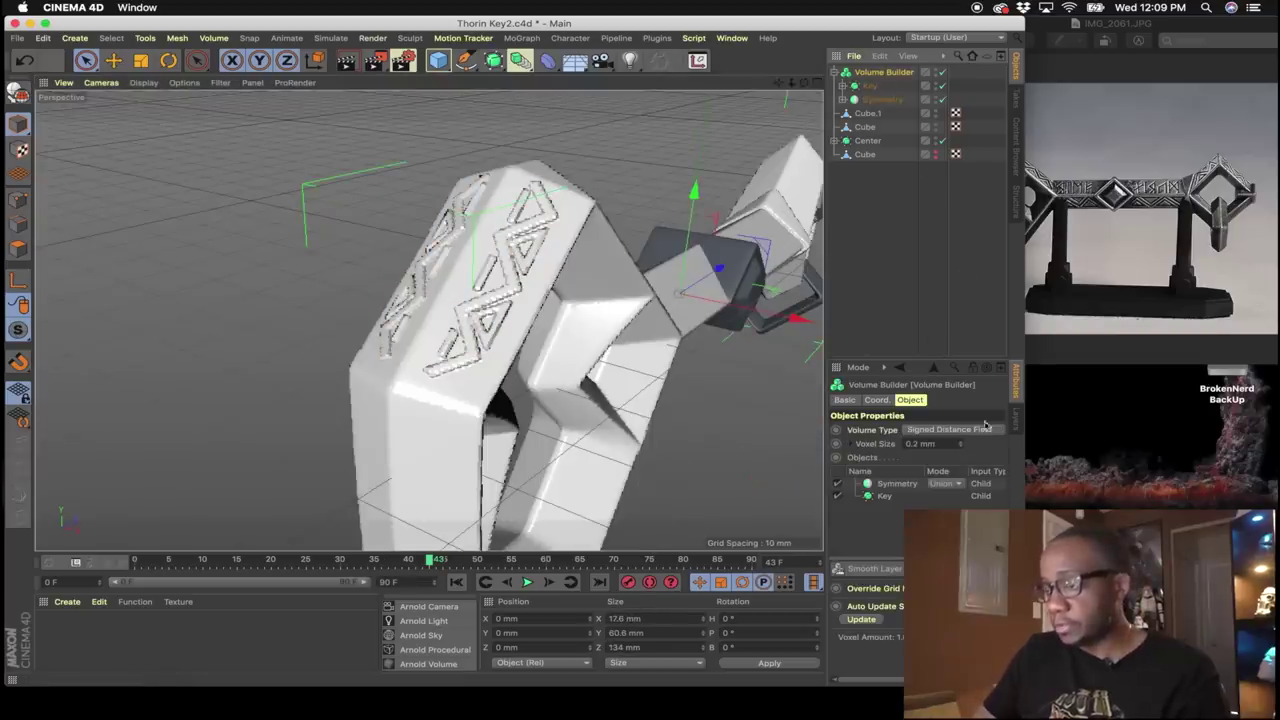
{"action": "left_click", "coordinate": [955, 485]}
{"action": "left_click", "coordinate": [950, 511]}
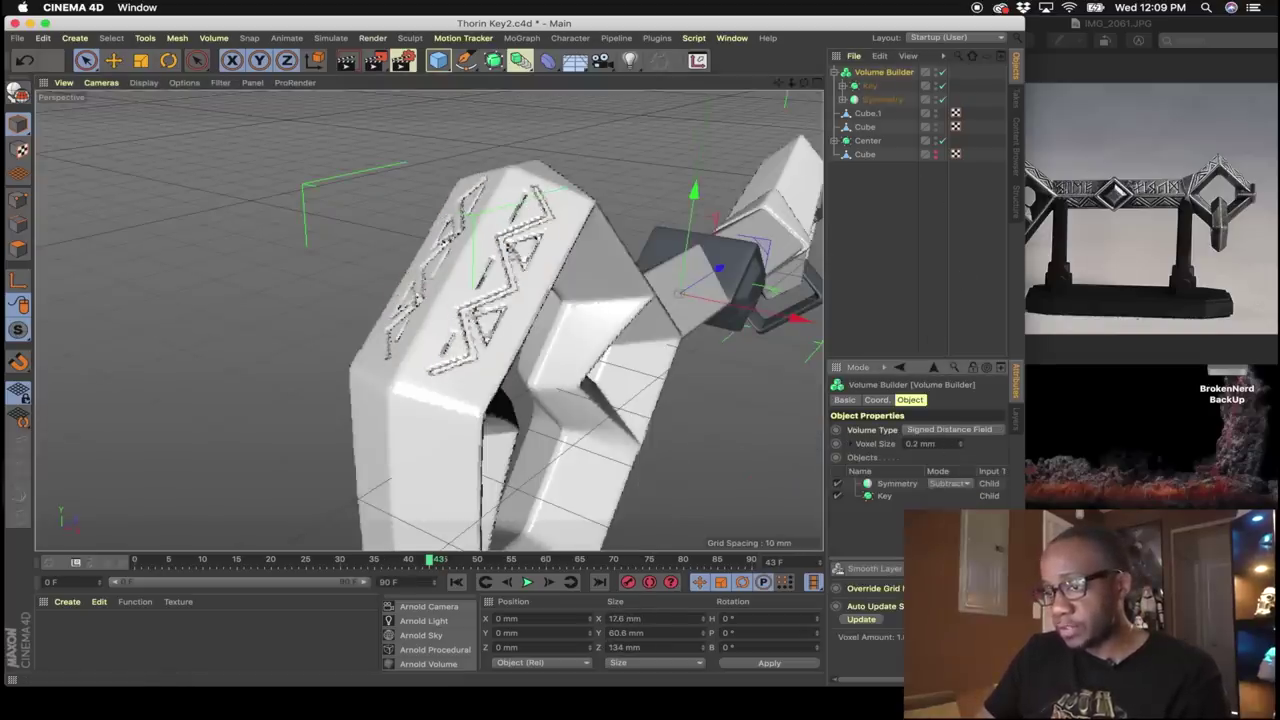
{"action": "scroll", "coordinate": [472, 244], "scroll_direction": "up", "scroll_amount": 5}
{"action": "left_click_drag", "start_coordinate": [472, 244], "coordinate": [493, 260], "text": "alt"}
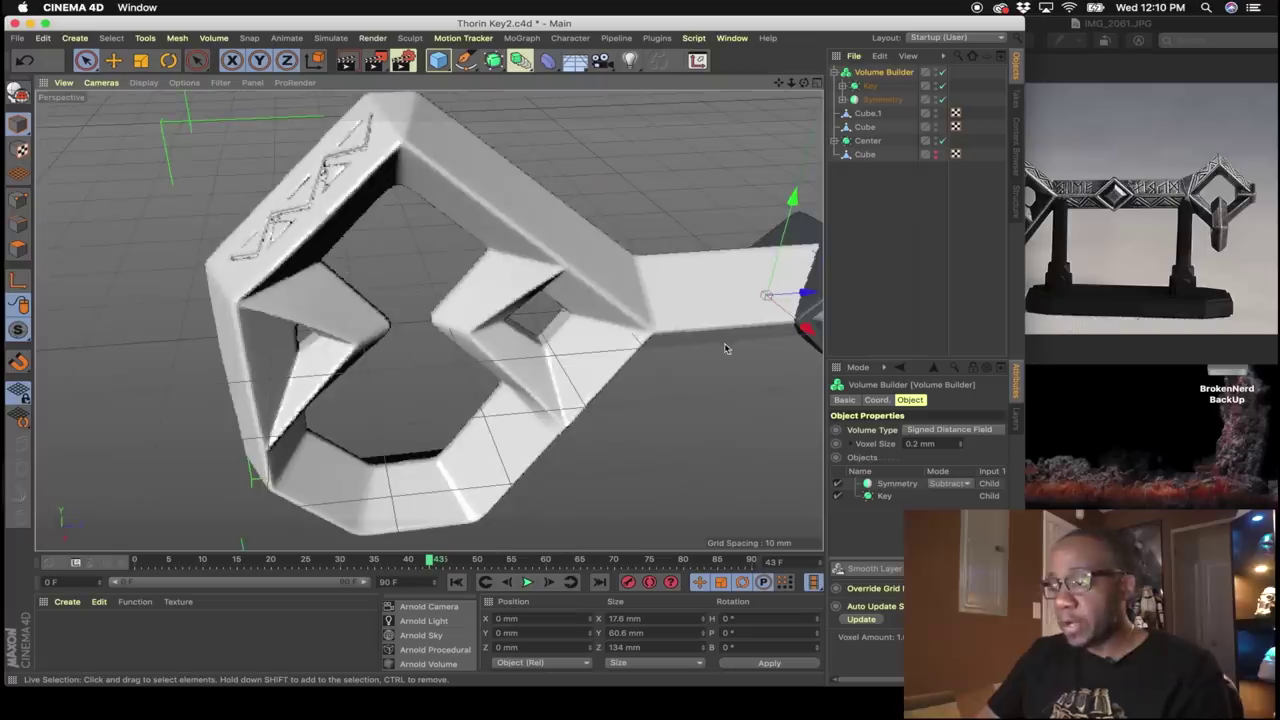
Make the Center subdivision surface a child of the Volume Builder to merge the diamond block with the key's shaft.
{"action": "middle_click_drag", "start_coordinate": [434, 291], "coordinate": [151, 337], "text": "alt"}
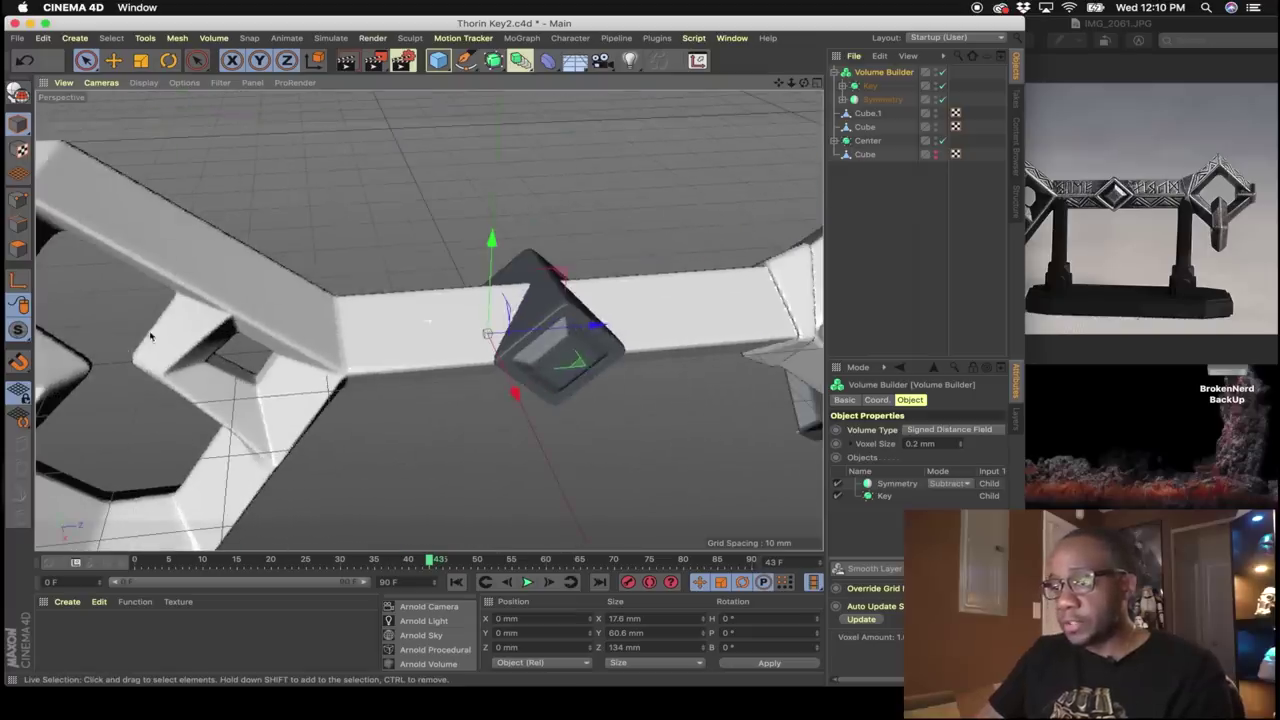
{"action": "left_click", "coordinate": [572, 312]}
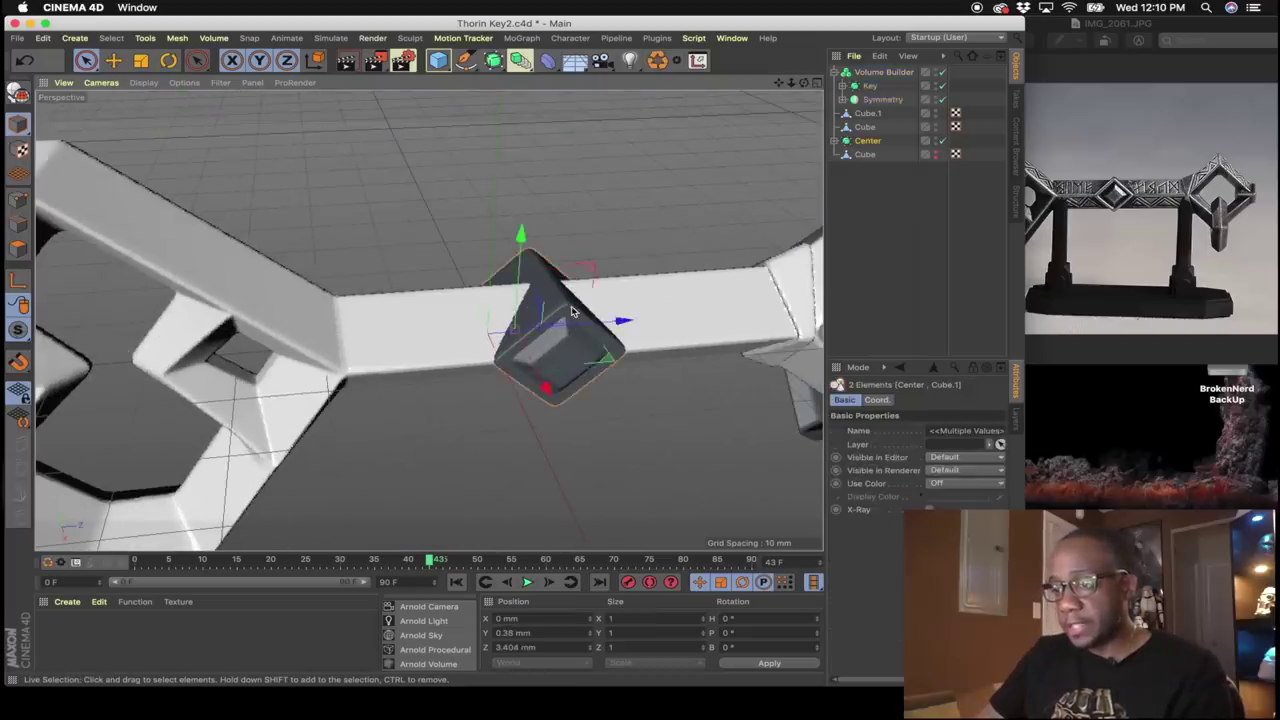
{"action": "left_click", "coordinate": [451, 317]}
{"action": "left_click", "coordinate": [867, 141]}
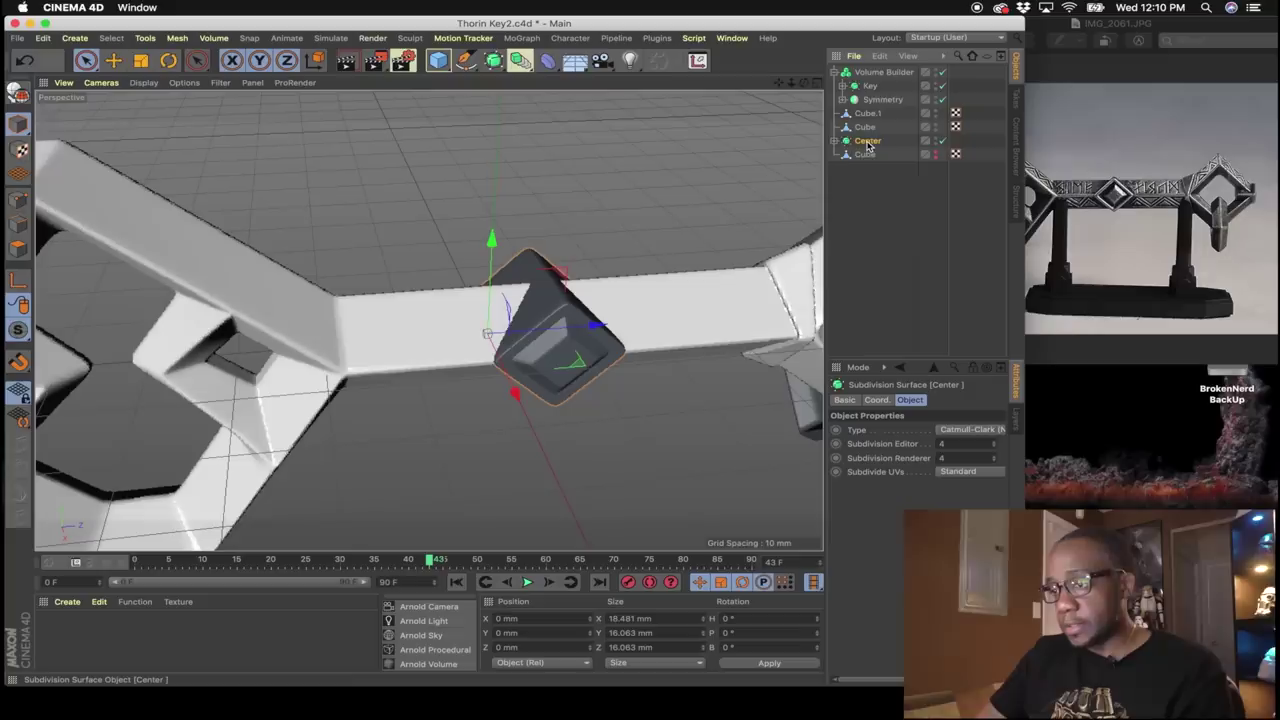
{"action": "left_click_drag", "start_coordinate": [864, 80], "coordinate": [867, 75]}
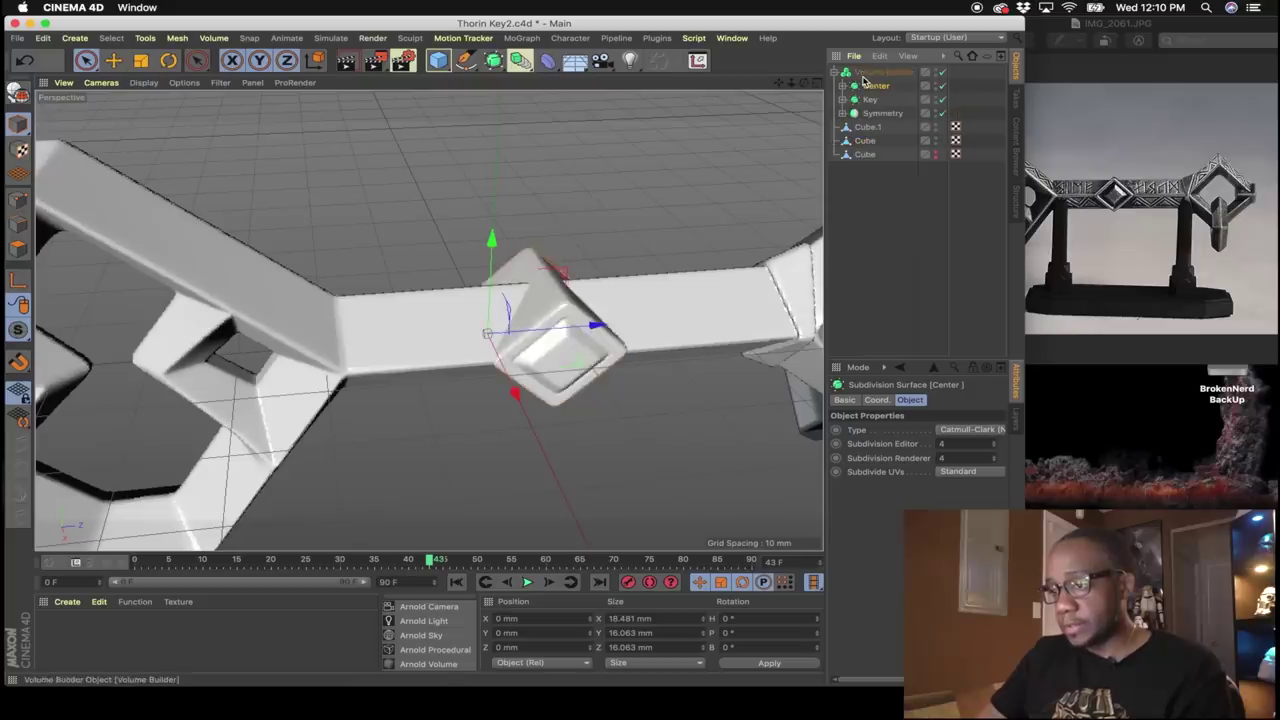
{"action": "left_click_drag", "start_coordinate": [690, 235], "coordinate": [236, 254], "text": "alt"}
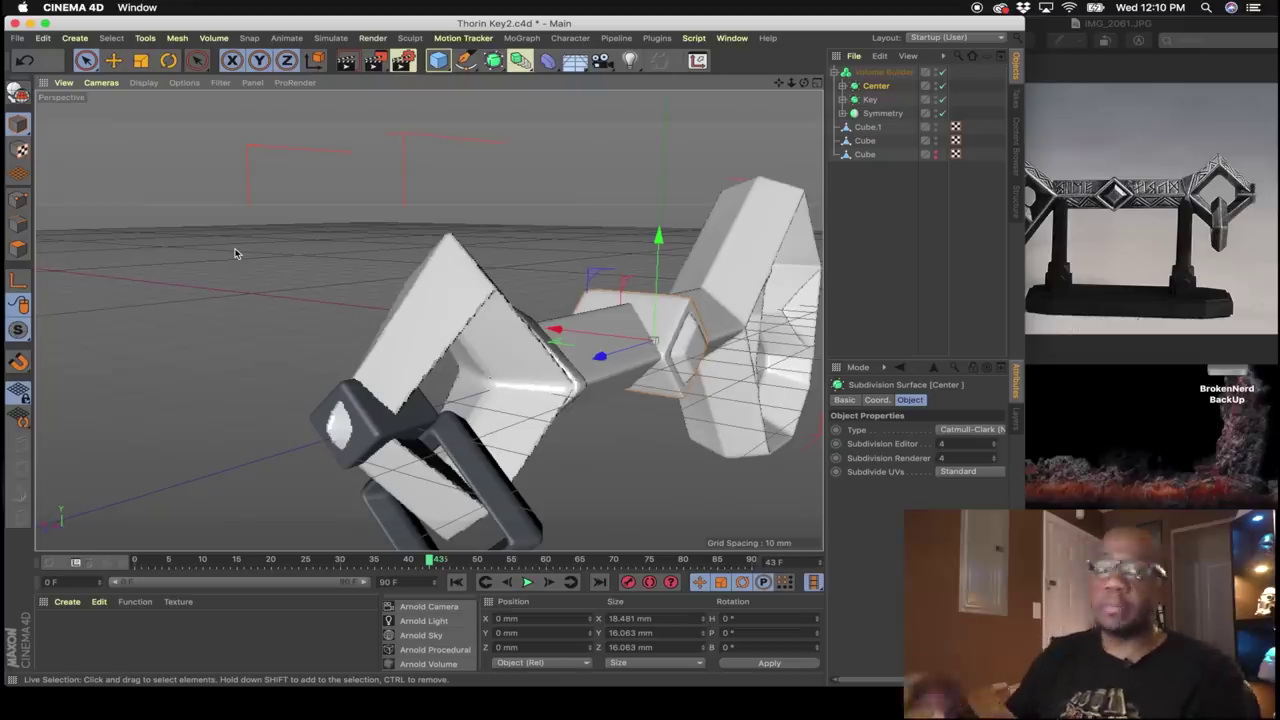
Duplicate the cube at the key's tip and scale the copy up to about 9.84 × 9.84 × 10.81 mm.
{"action": "left_click_drag", "start_coordinate": [237, 251], "coordinate": [597, 383], "text": "alt"}
{"action": "left_click", "coordinate": [598, 372]}
{"action": "scroll", "coordinate": [600, 380], "scroll_direction": "up", "scroll_amount": 5}
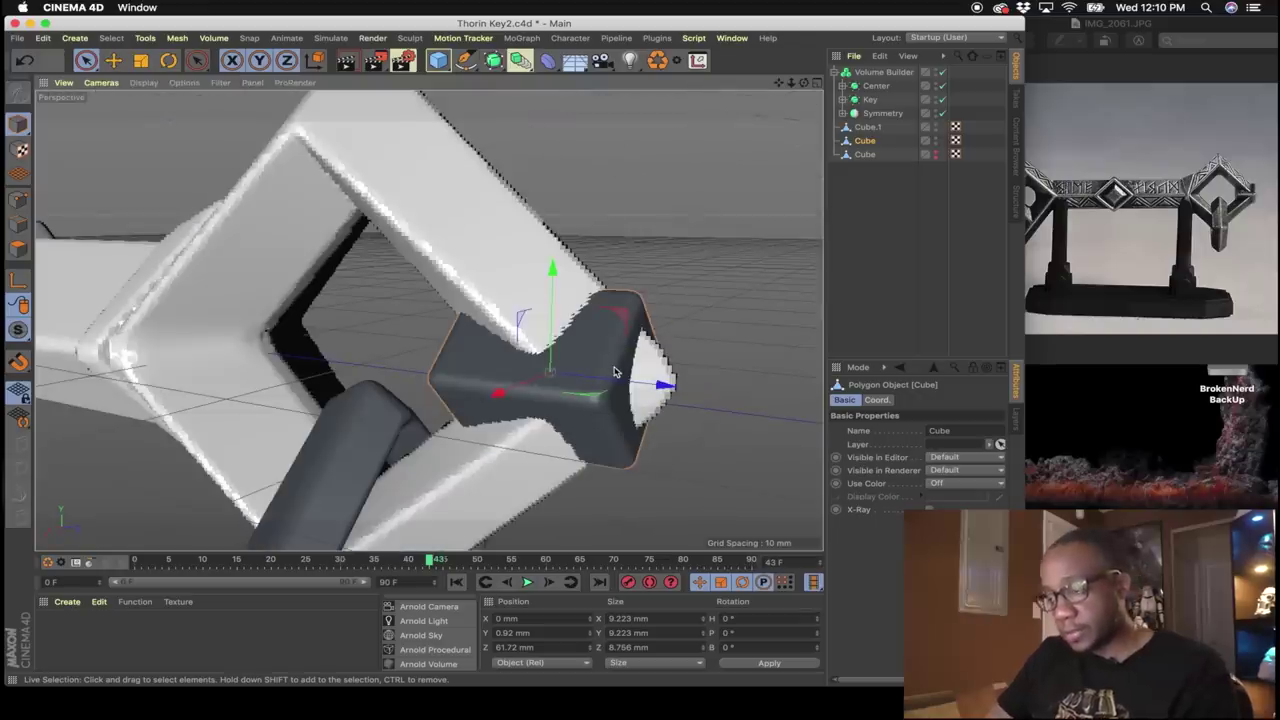
{"action": "key", "text": "super+v"}
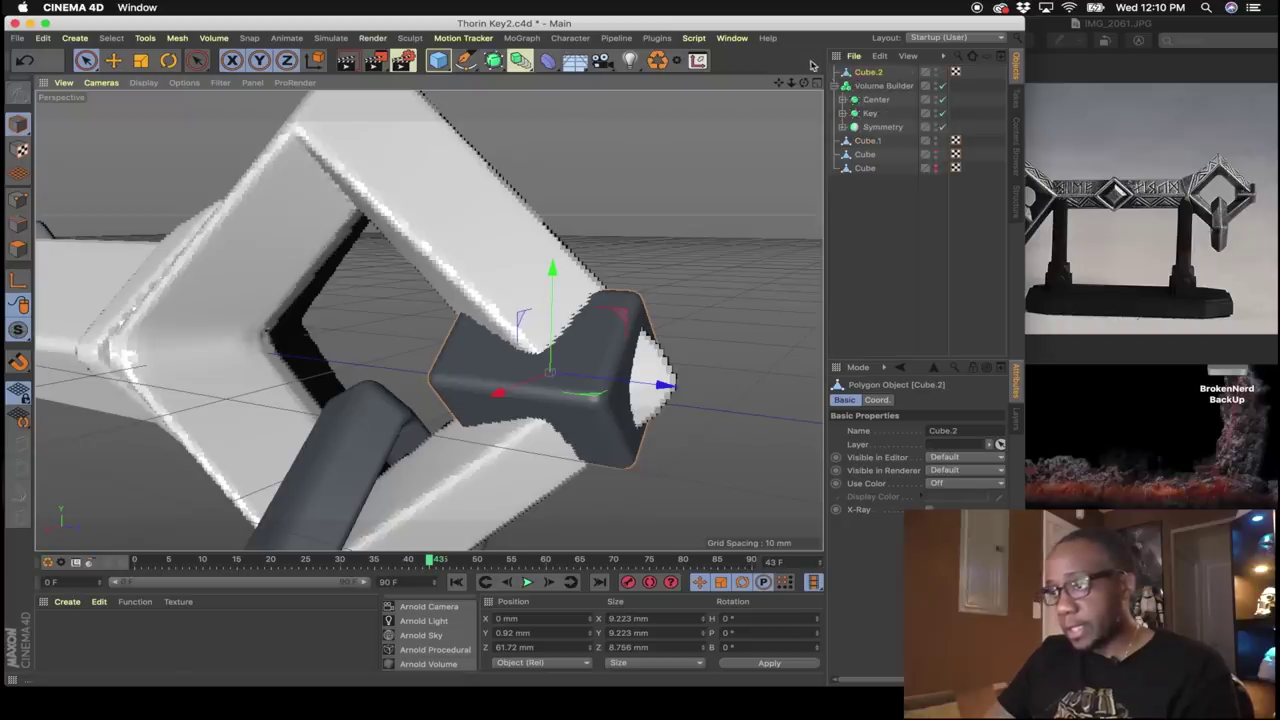
{"action": "key", "text": "t"}
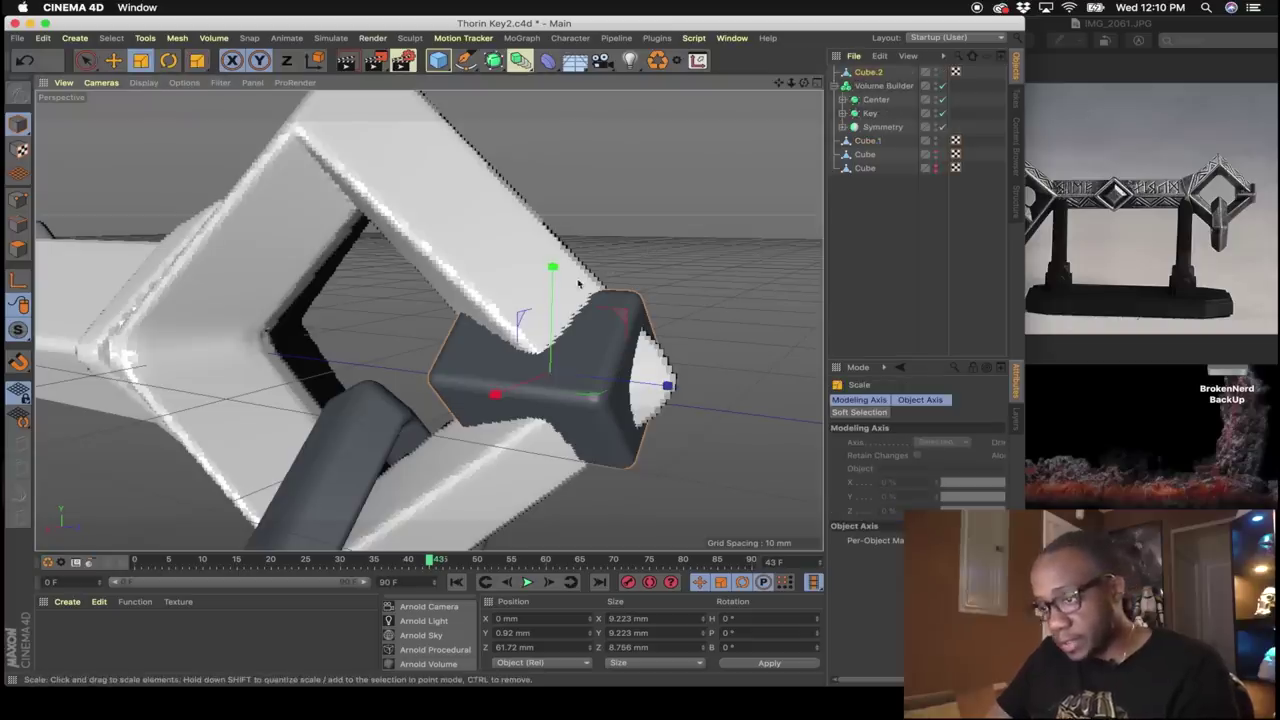
{"action": "left_click_drag", "start_coordinate": [648, 250], "coordinate": [624, 265]}
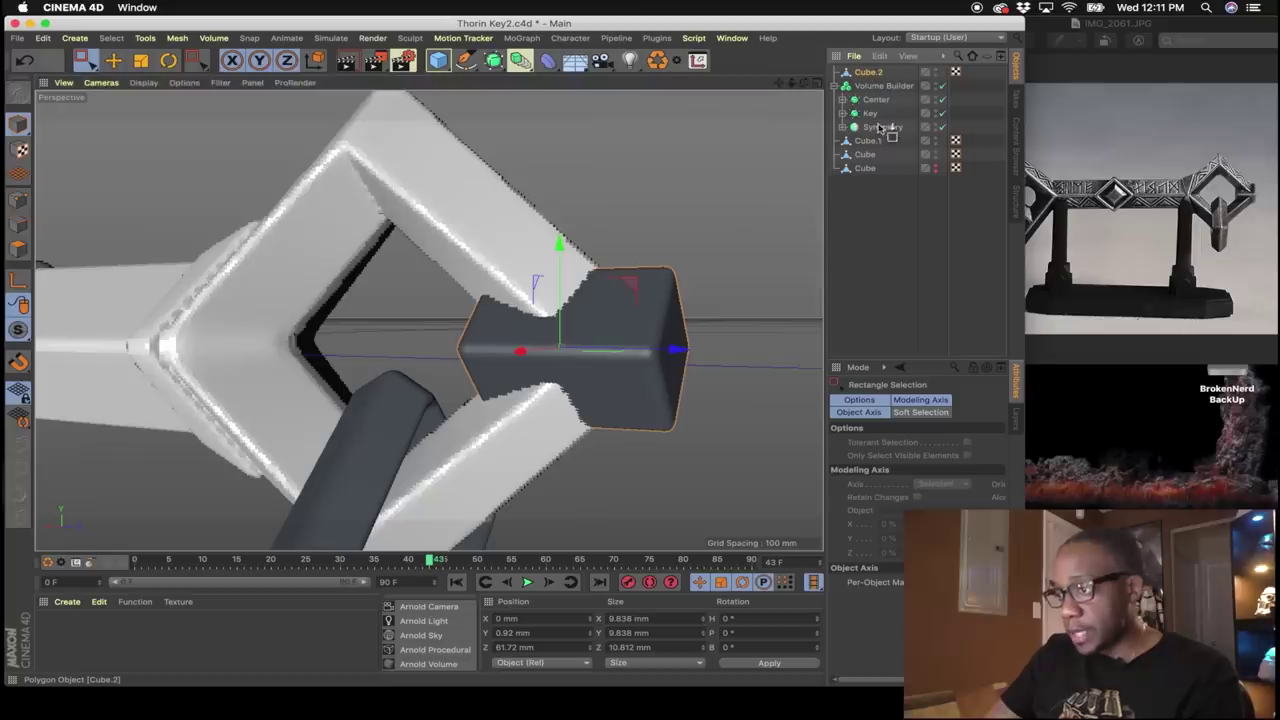
Make the enlarged cube copy a child of the Volume Builder and set its mode to Subtract.
{"action": "left_click_drag", "start_coordinate": [876, 103], "coordinate": [876, 101]}
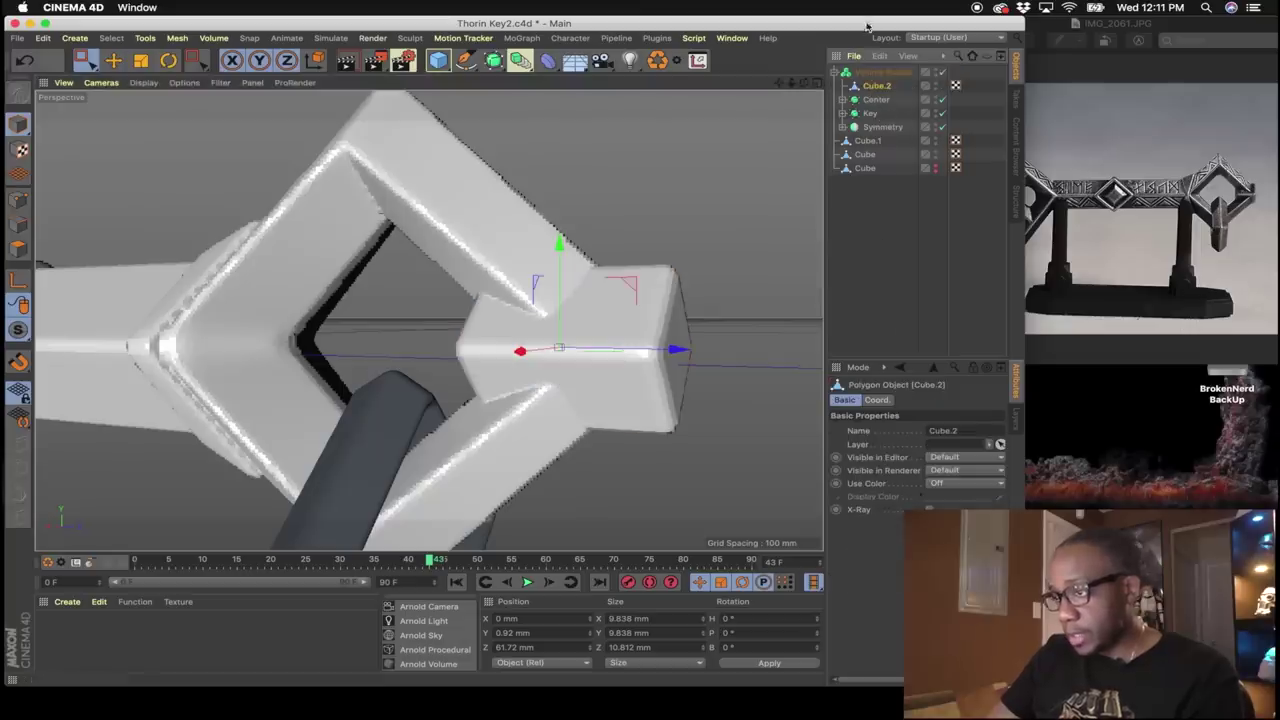
{"action": "left_click", "coordinate": [872, 72]}
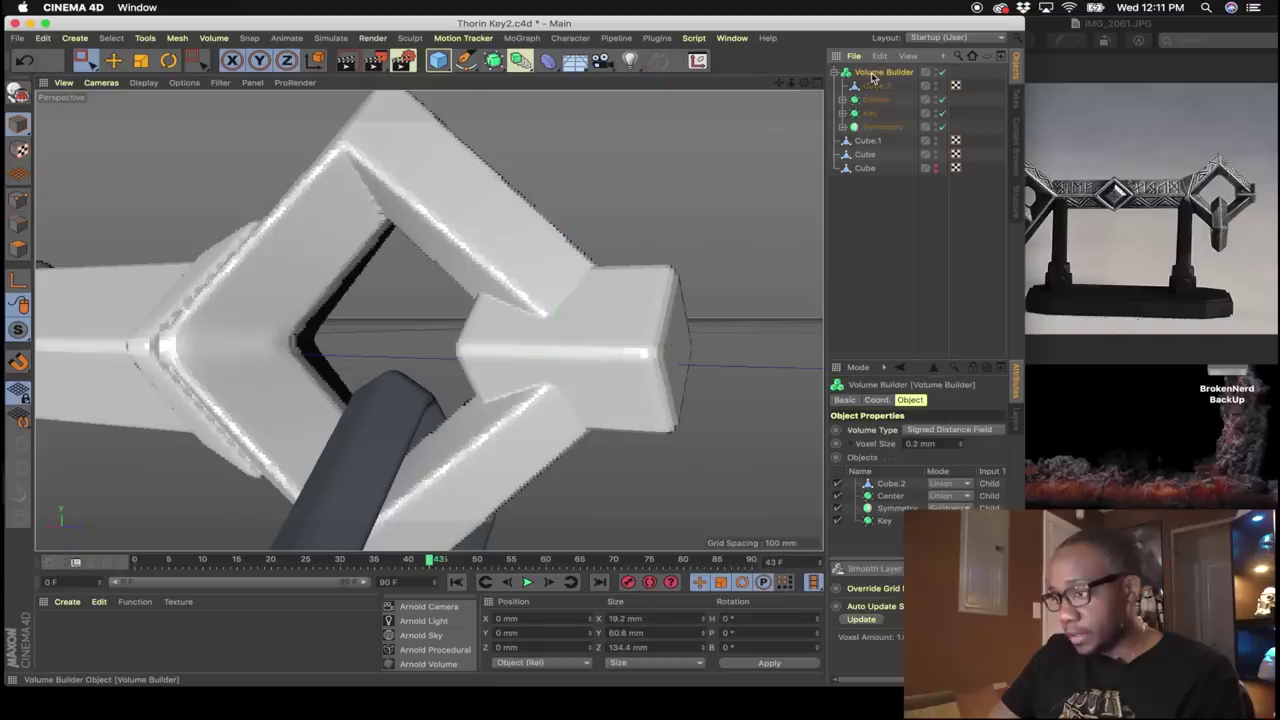
{"action": "left_click", "coordinate": [960, 486]}
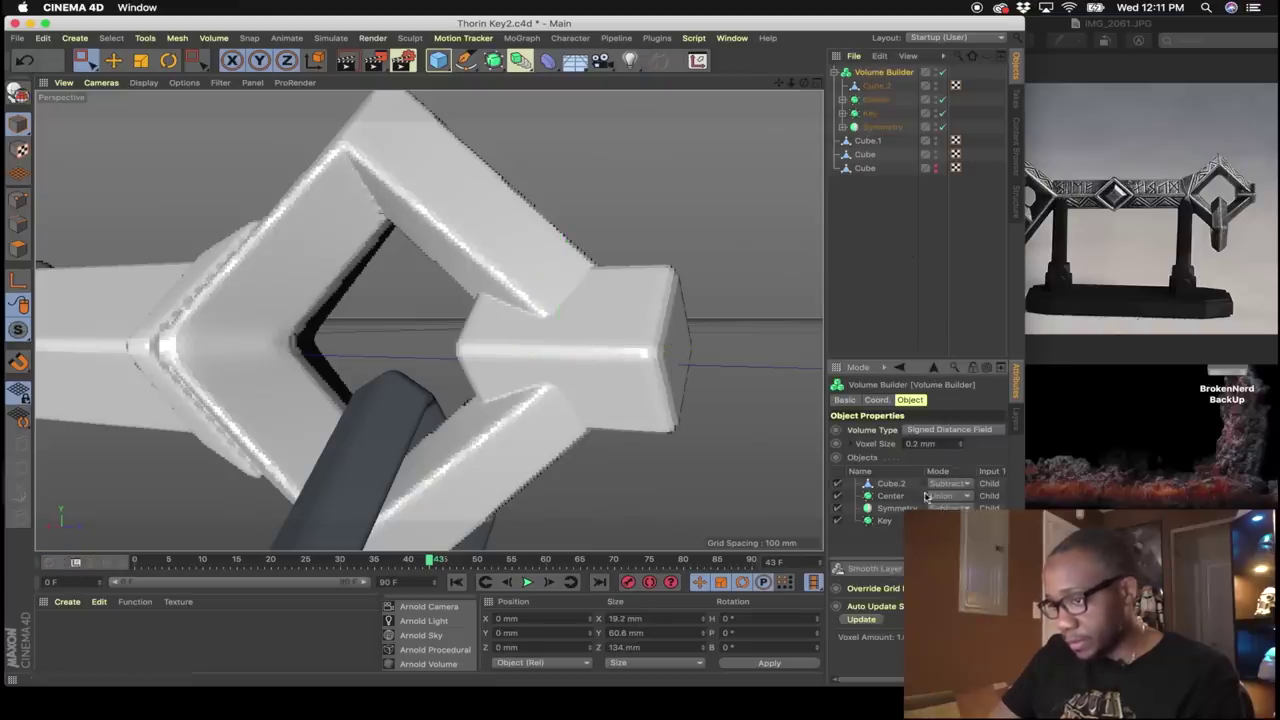
{"action": "left_click", "coordinate": [946, 498]}
{"action": "left_click_drag", "start_coordinate": [803, 300], "coordinate": [757, 161], "text": "alt"}
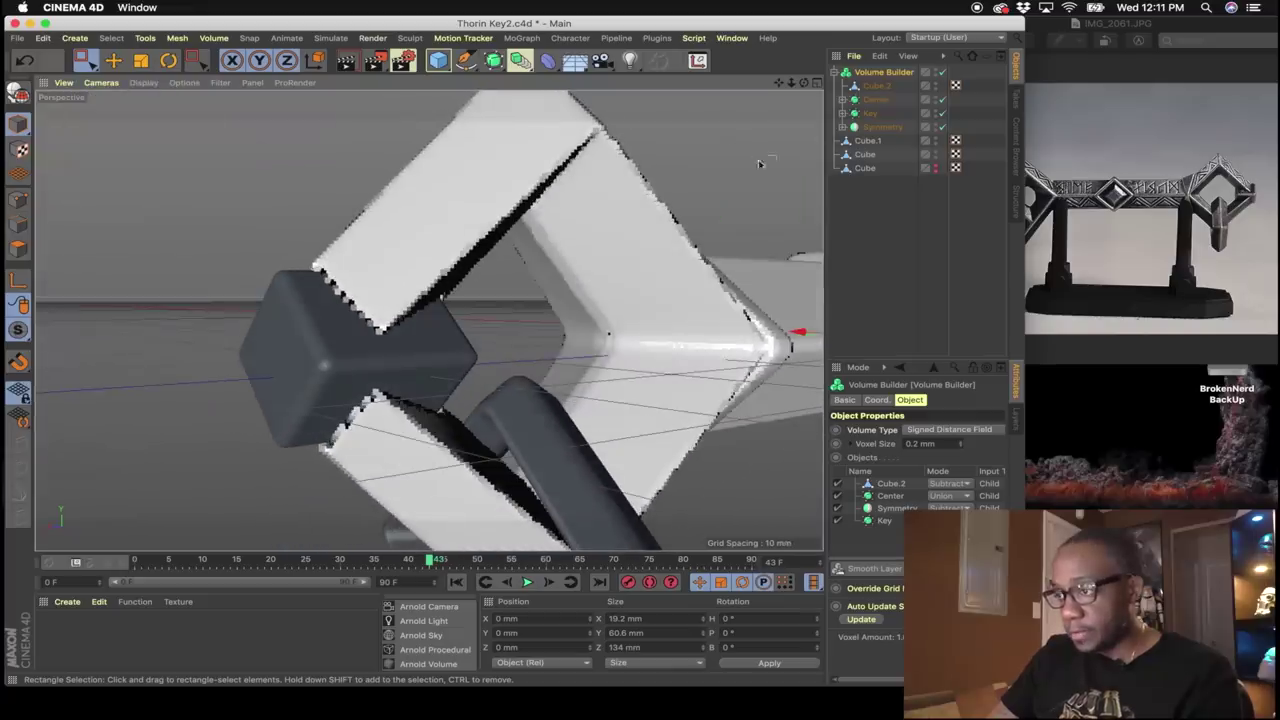
{"action": "left_click", "coordinate": [937, 142]}
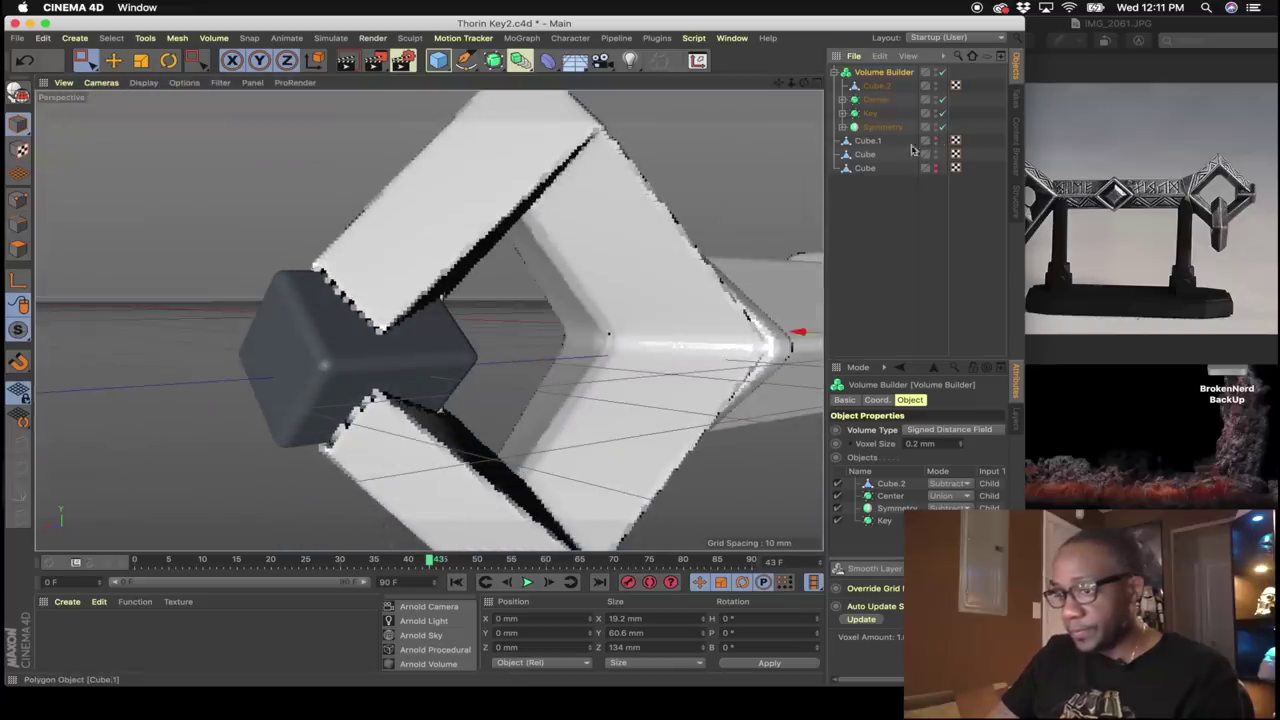
{"action": "left_click", "coordinate": [937, 155]}
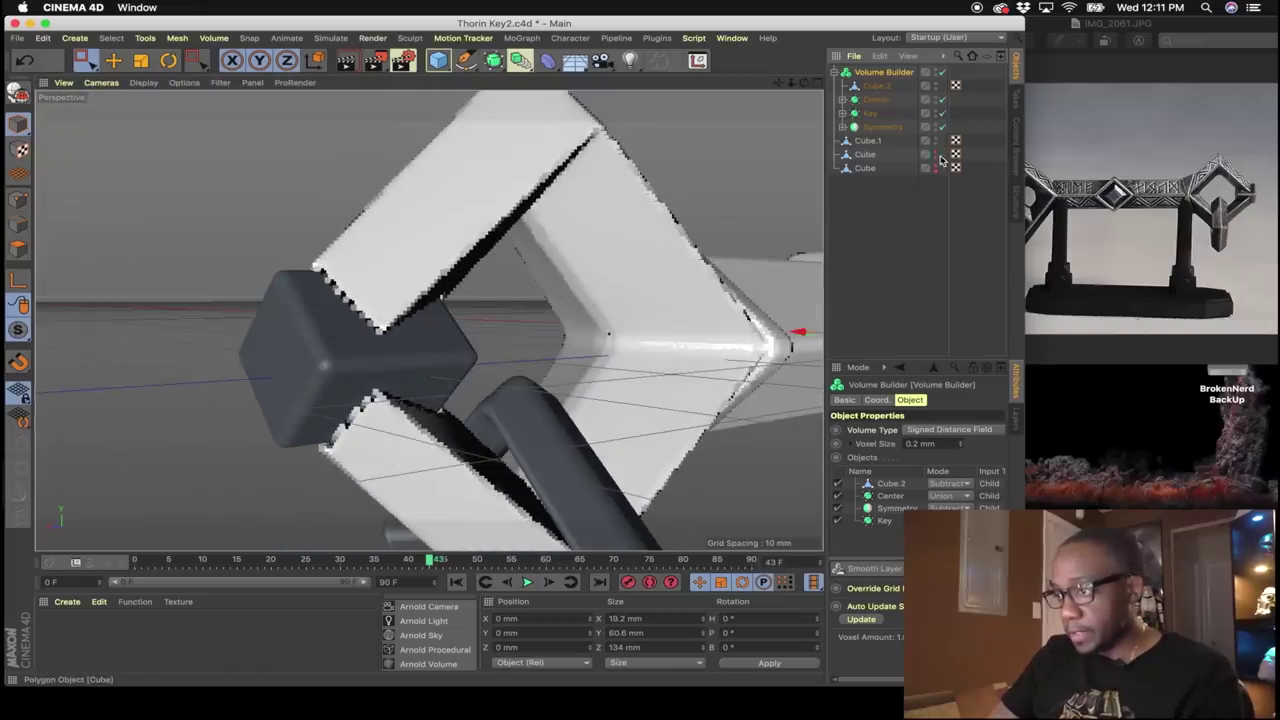
Take the Volume Builder out of the Volume Mesher and enable it on its own for the fully engraved key.
{"action": "left_click_drag", "start_coordinate": [428, 320], "coordinate": [717, 266], "text": "alt"}
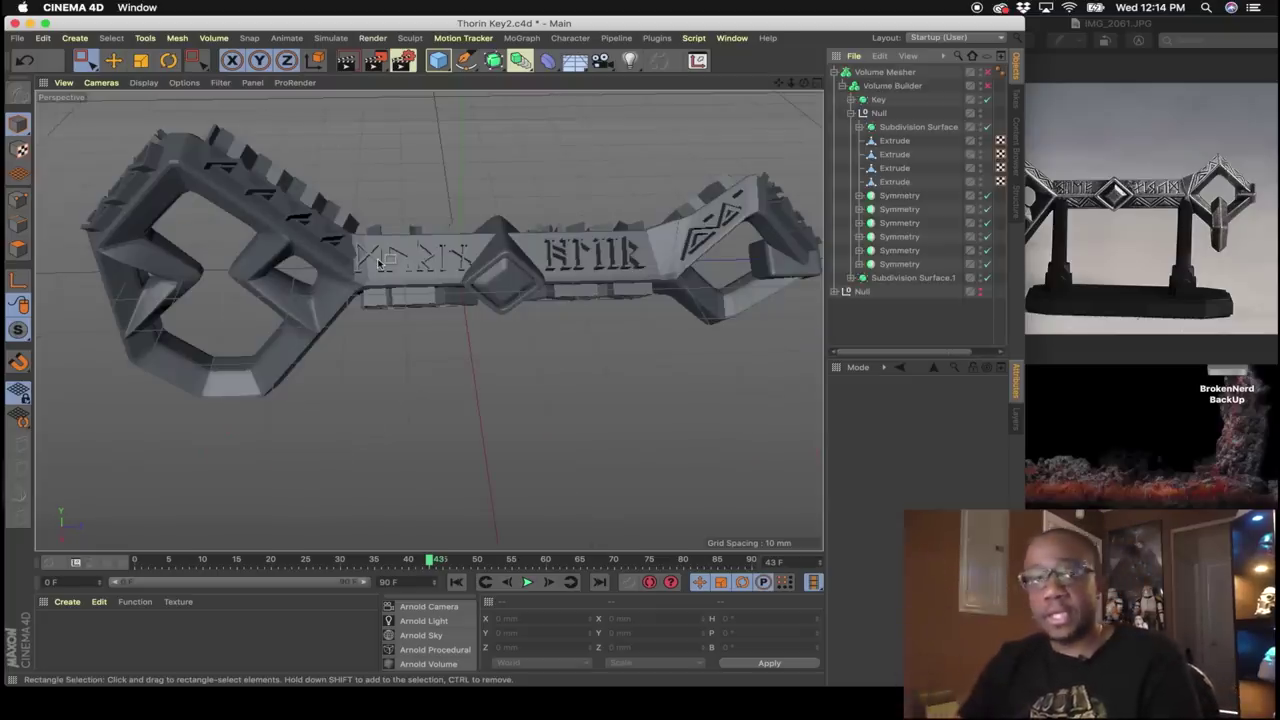
{"action": "left_click_drag", "start_coordinate": [544, 290], "coordinate": [620, 245], "text": "alt"}
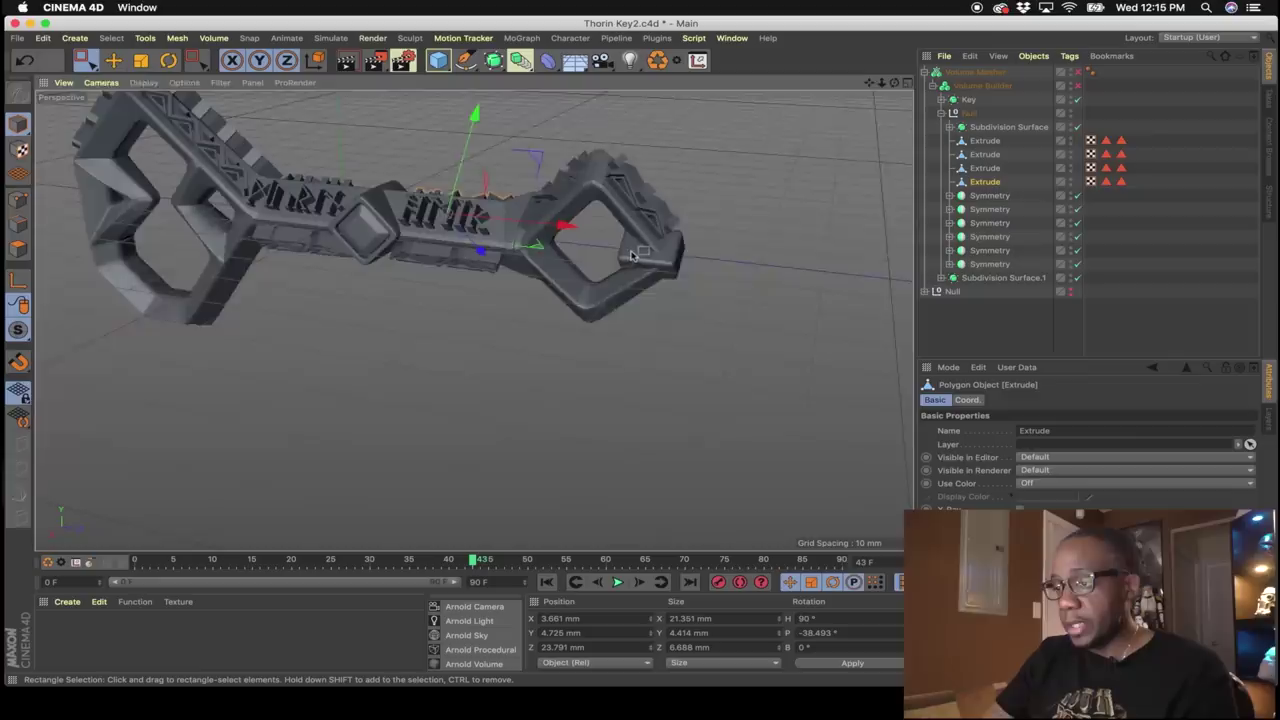
{"action": "left_click_drag", "start_coordinate": [520, 260], "coordinate": [470, 254], "text": "alt"}
{"action": "scroll", "coordinate": [470, 256], "scroll_direction": "up", "scroll_amount": 3}
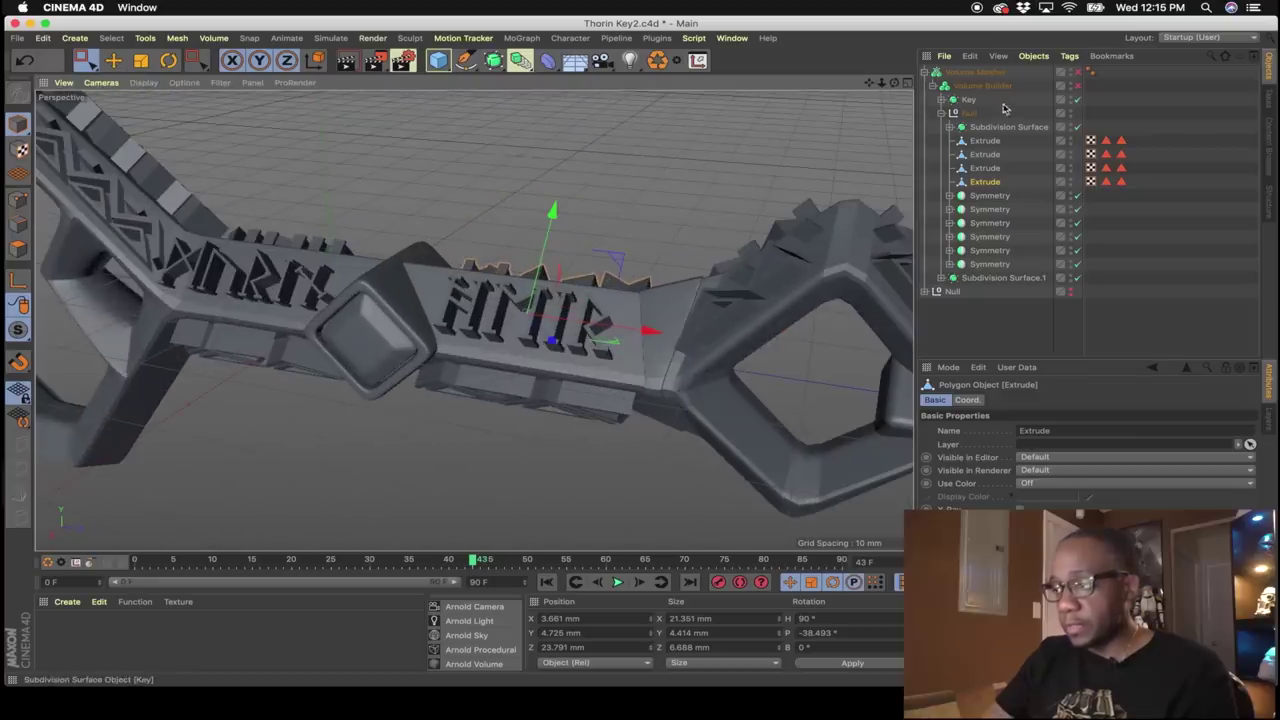
{"action": "left_click", "coordinate": [1078, 88]}
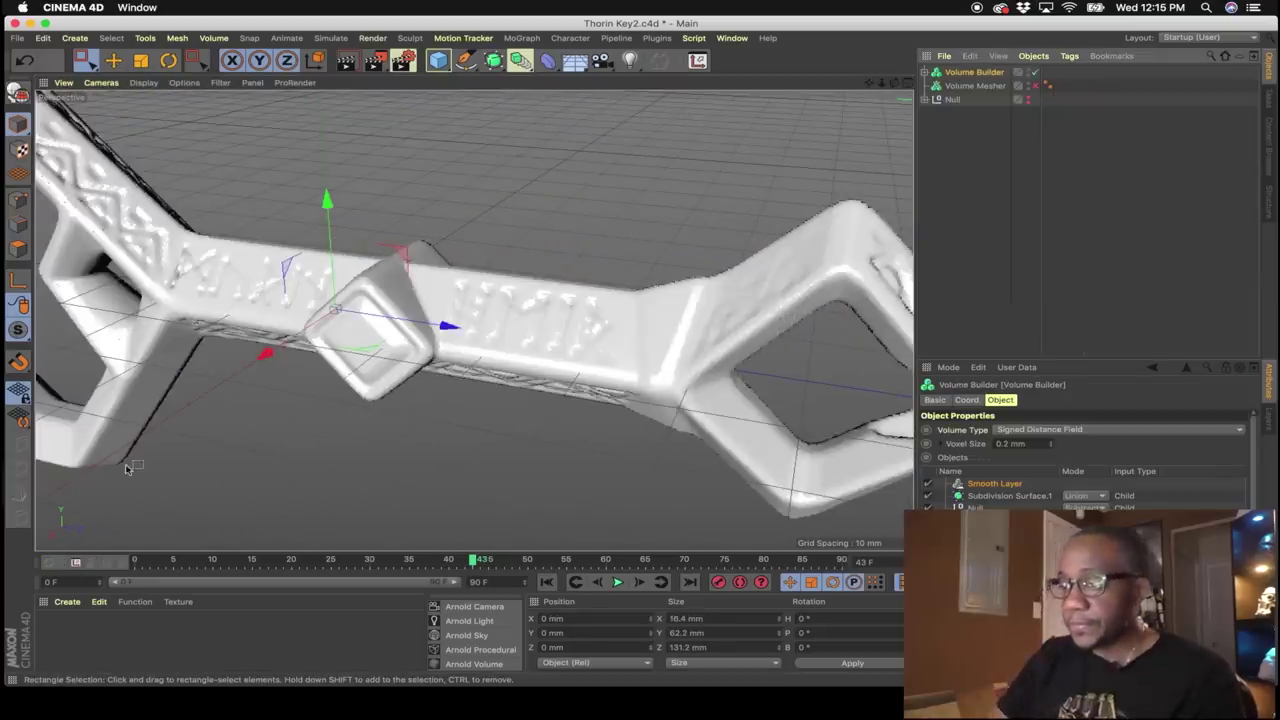
{"action": "left_click_drag", "start_coordinate": [509, 297], "coordinate": [530, 330], "text": "alt"}
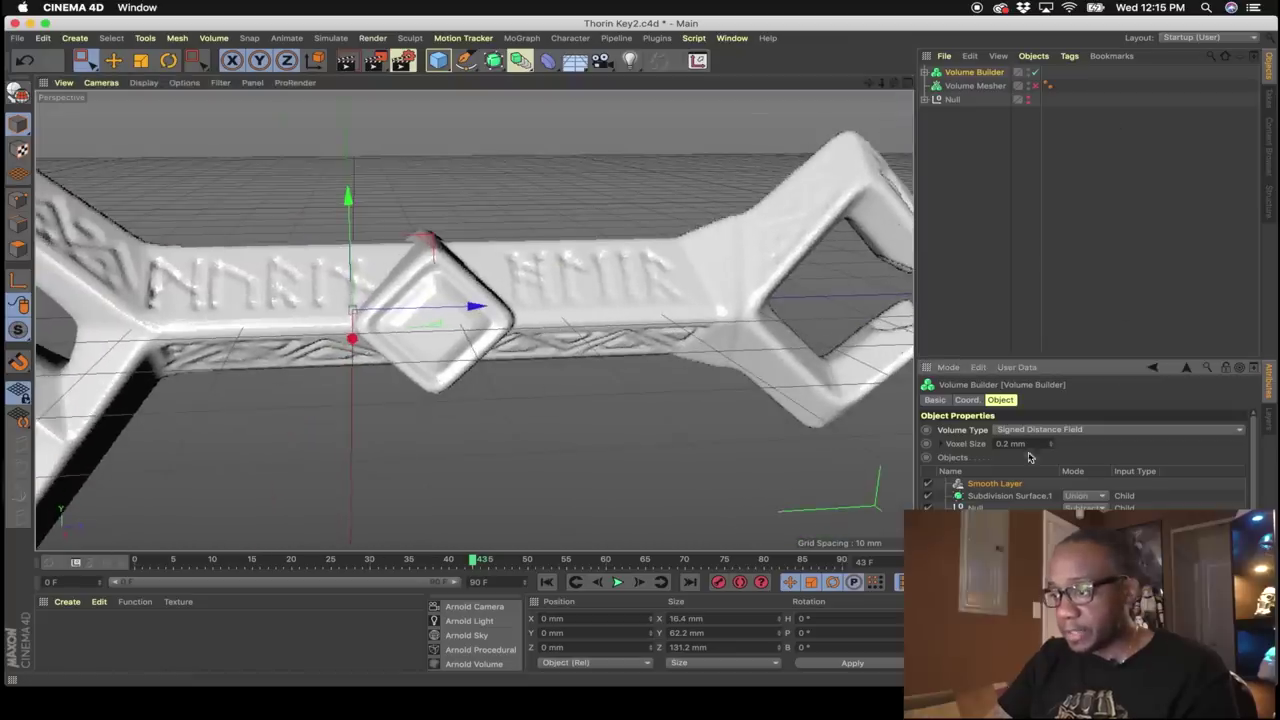
Delete the Smooth Layer from the Volume Builder's object list and add a new Smooth Layer.
{"action": "left_click", "coordinate": [990, 483]}
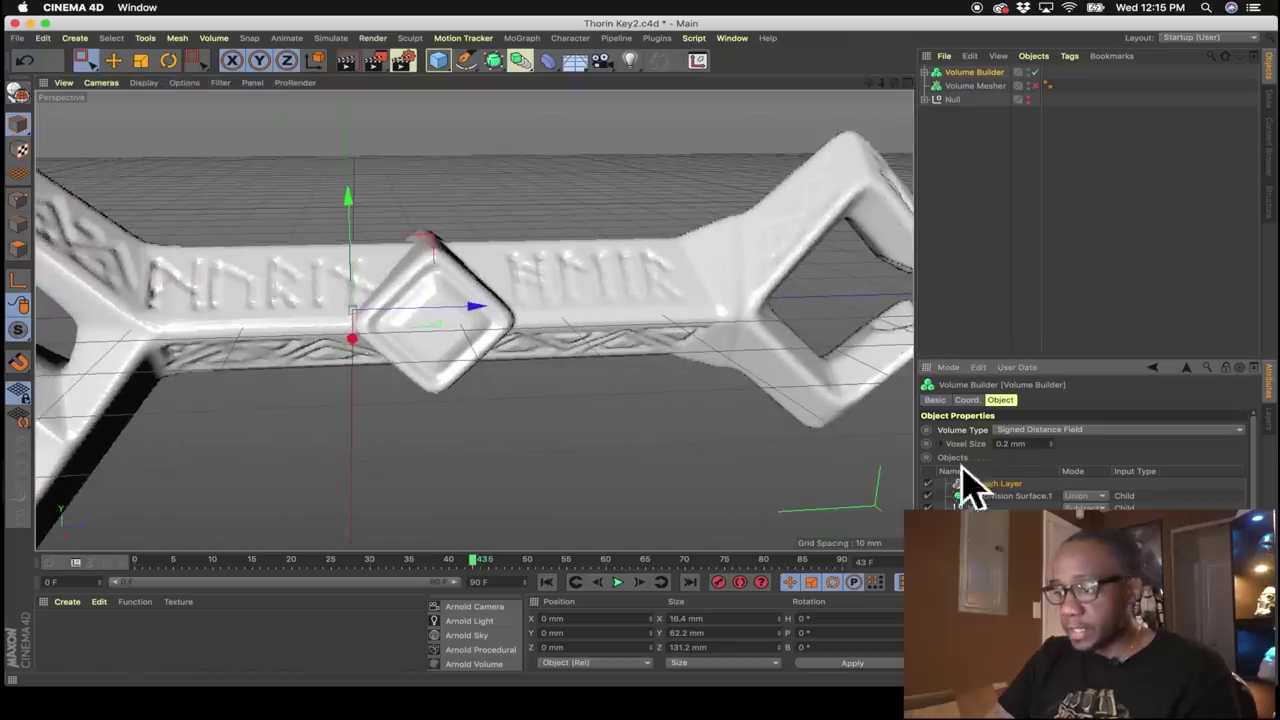
{"action": "key", "text": "Delete"}
{"action": "scroll", "coordinate": [645, 307], "scroll_direction": "down", "scroll_amount": 5}
{"action": "scroll", "coordinate": [645, 307], "scroll_direction": "up", "scroll_amount": 5}
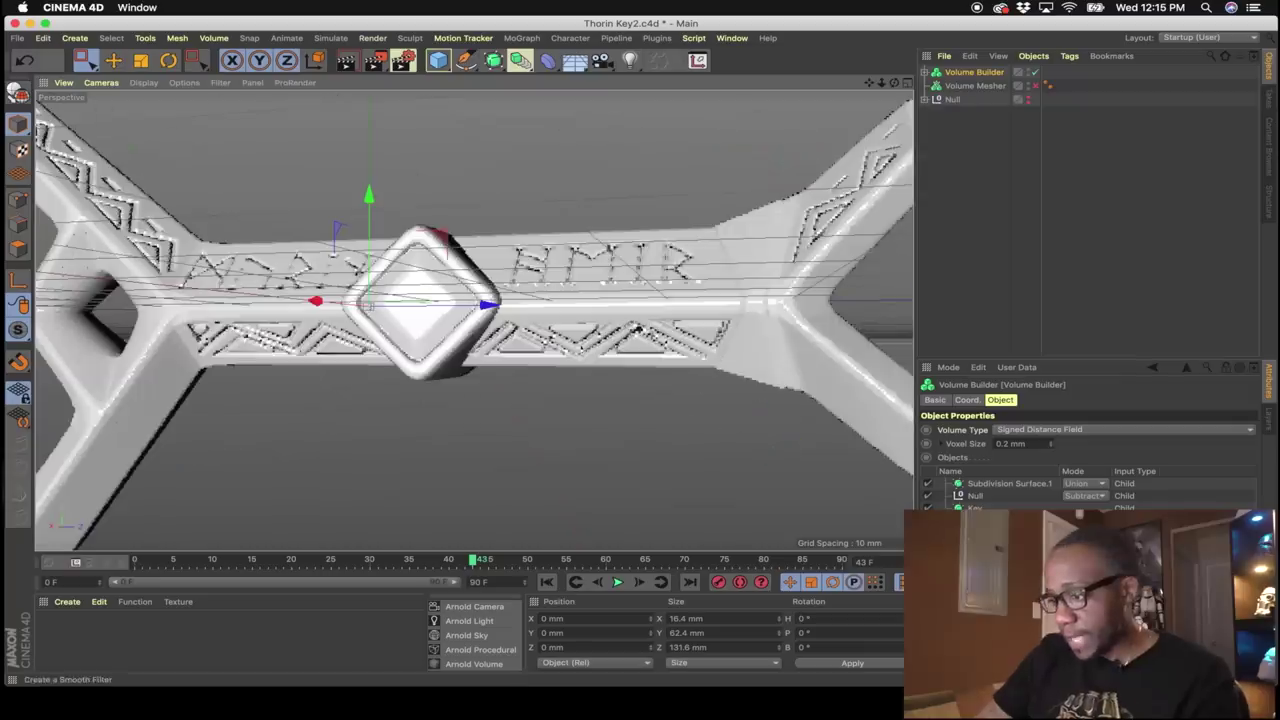
{"action": "key", "text": "super+z"}
Reduce the new Smooth Layer's smoothing so the engraved runes and zigzags remain distinct.
{"action": "left_click_drag", "start_coordinate": [570, 308], "coordinate": [560, 360], "text": "alt"}
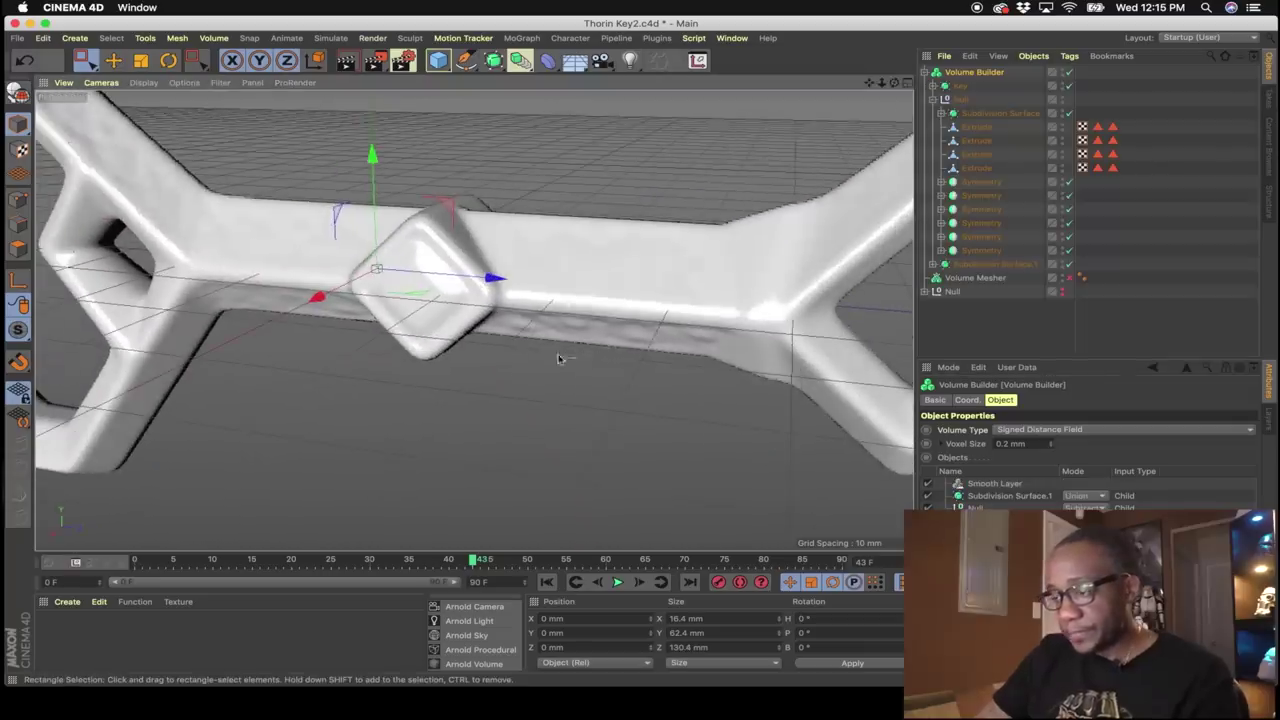
{"action": "left_click", "coordinate": [1015, 486]}
{"action": "left_click_drag", "start_coordinate": [630, 318], "coordinate": [434, 317], "text": "alt"}
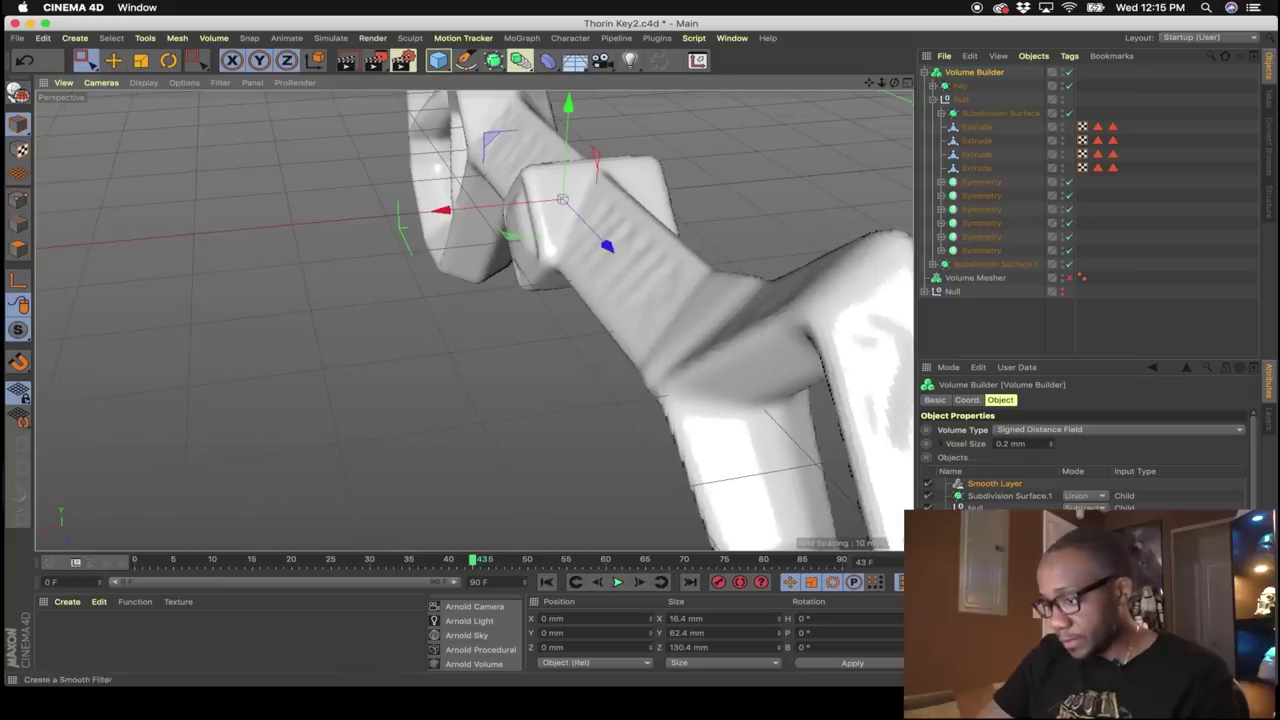
{"action": "key", "text": "super+z"}
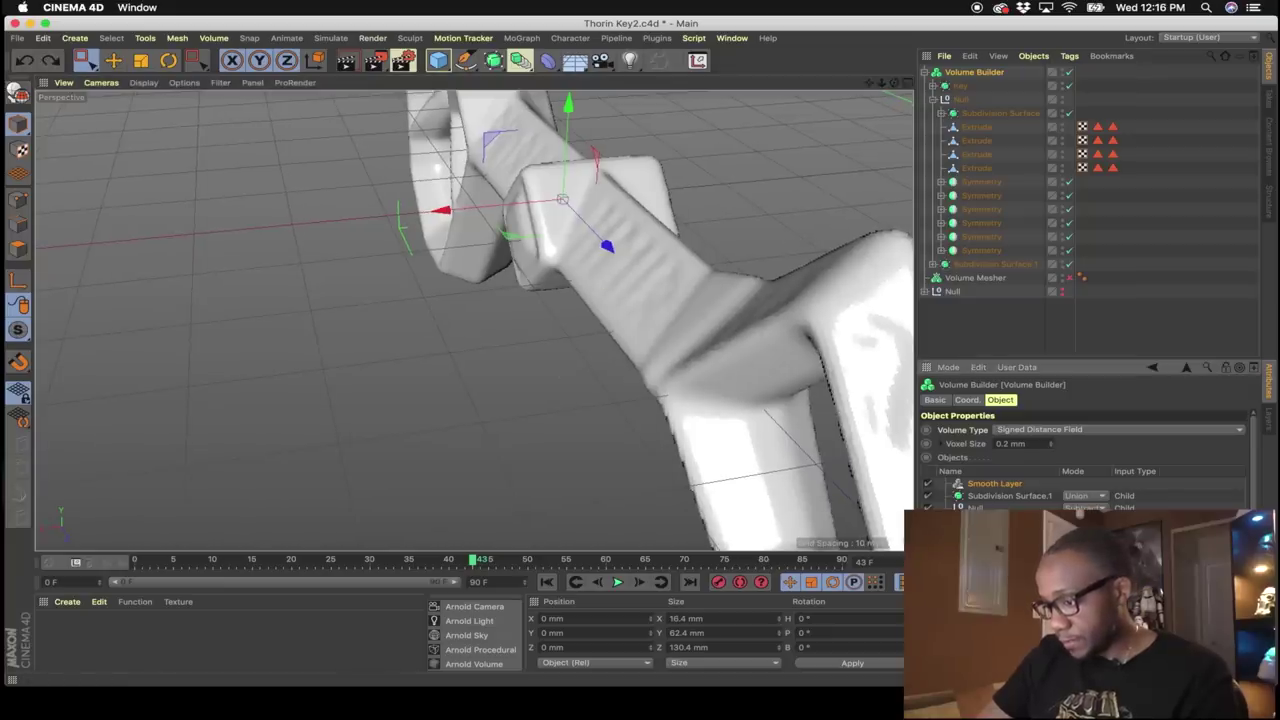
{"action": "left_click_drag", "start_coordinate": [720, 364], "coordinate": [837, 384], "text": "alt"}
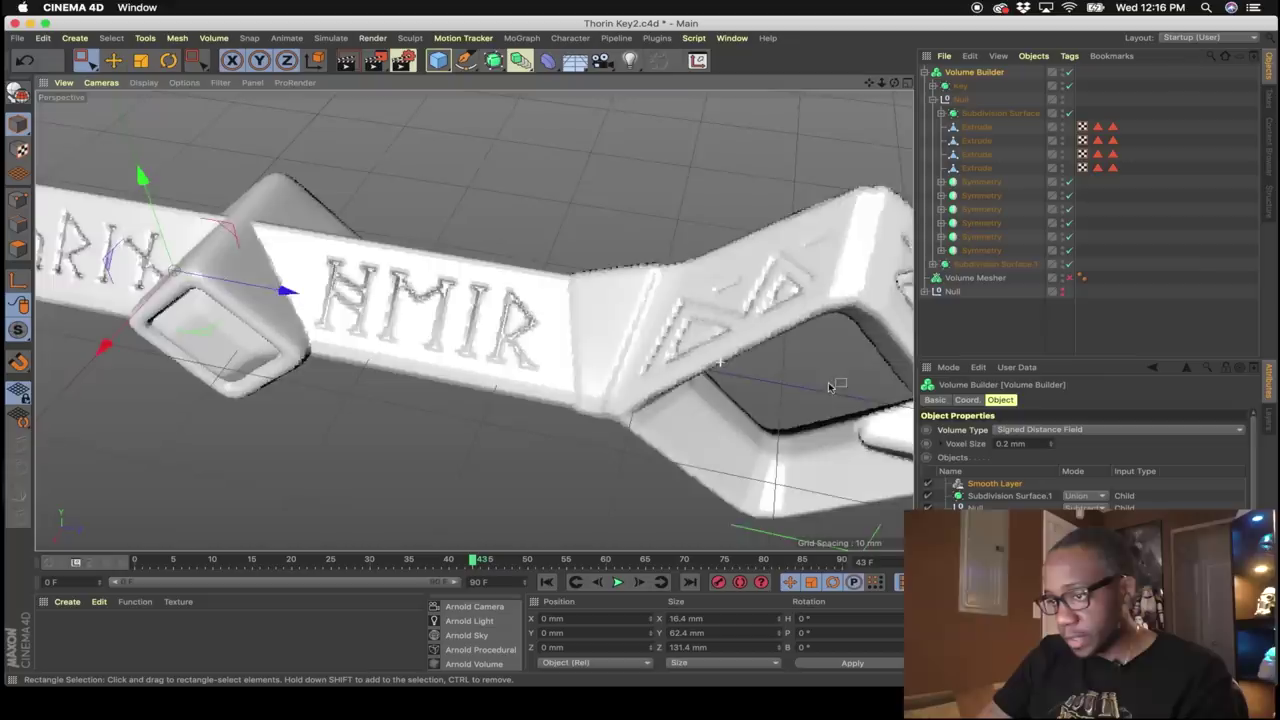
{"action": "left_click_drag", "start_coordinate": [390, 286], "coordinate": [500, 305], "text": "alt"}
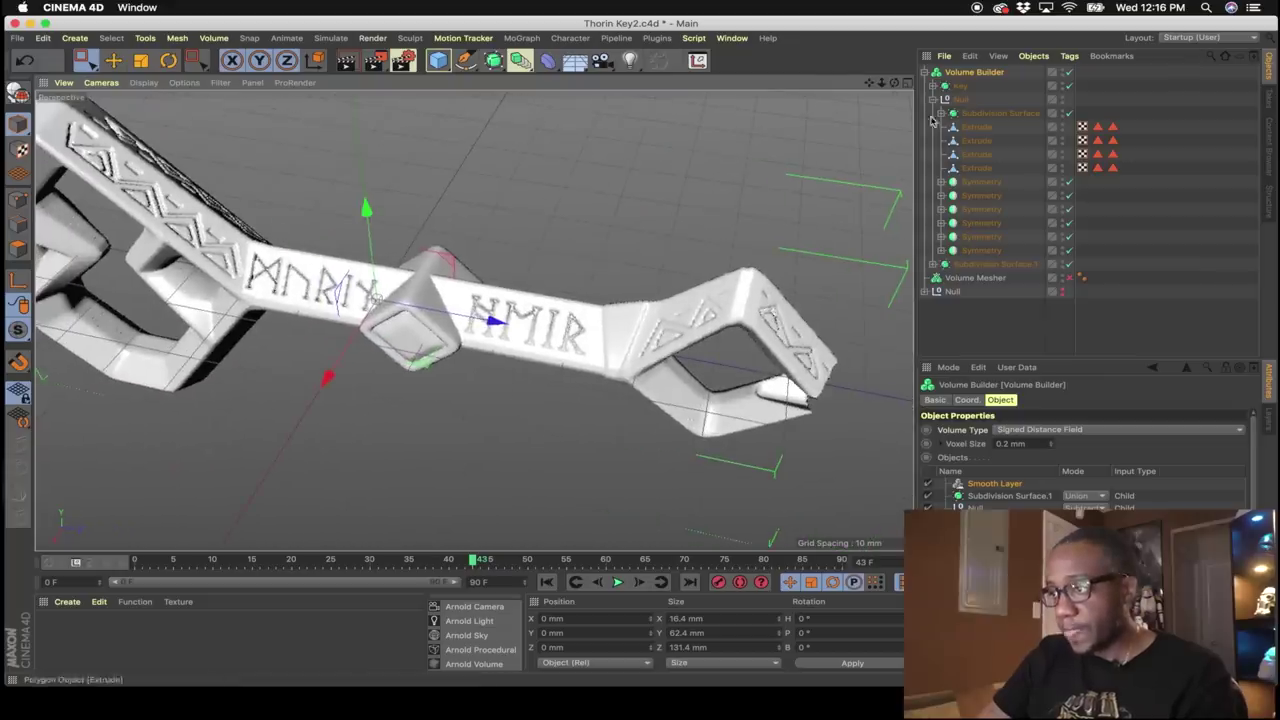
Collapse the Volume Builder's hierarchy, make it a child of the Volume Mesher and enable the mesher.
{"action": "left_click", "coordinate": [927, 86]}
{"action": "left_click", "coordinate": [925, 73]}
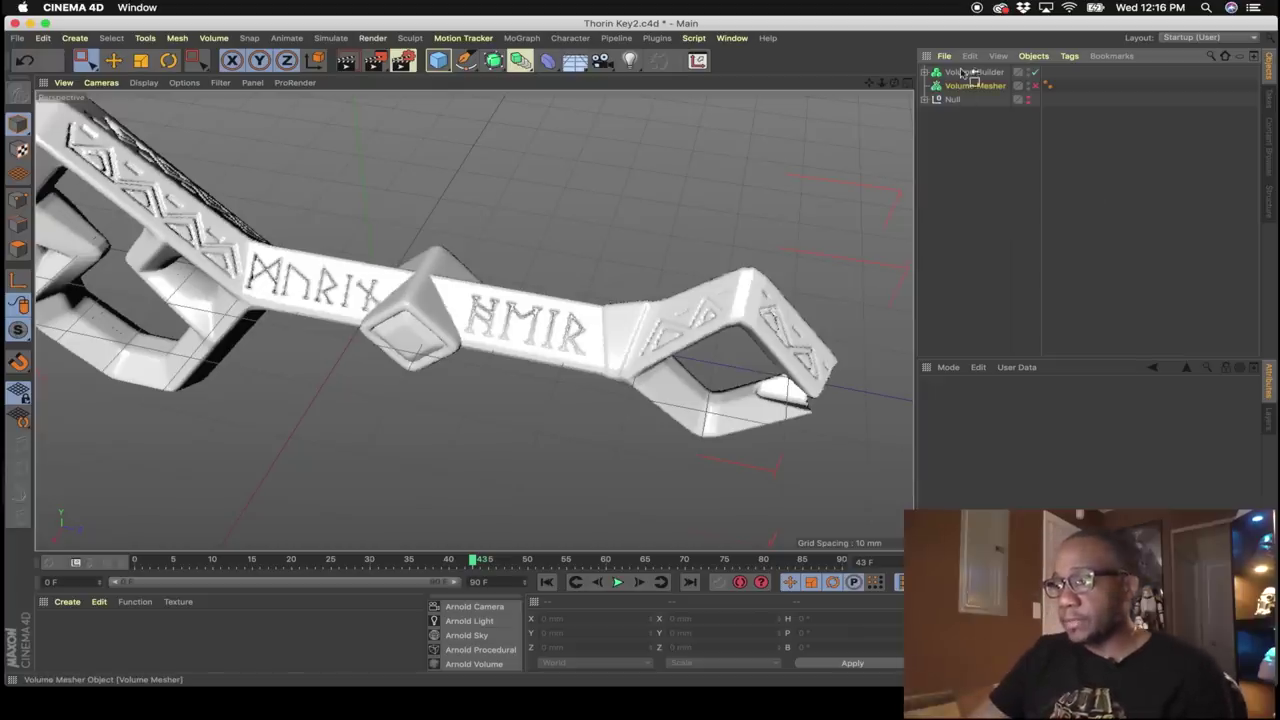
{"action": "left_click_drag", "start_coordinate": [965, 72], "coordinate": [965, 87]}
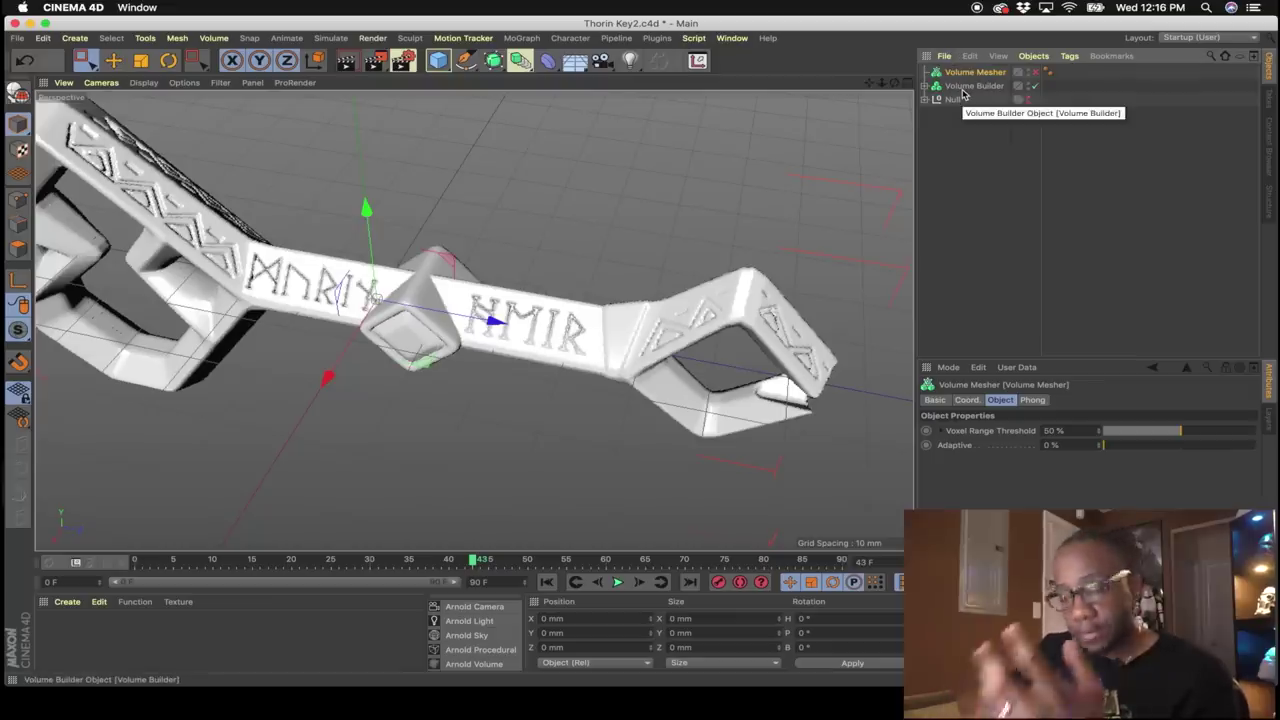
{"action": "left_click_drag", "start_coordinate": [964, 90], "coordinate": [973, 76]}
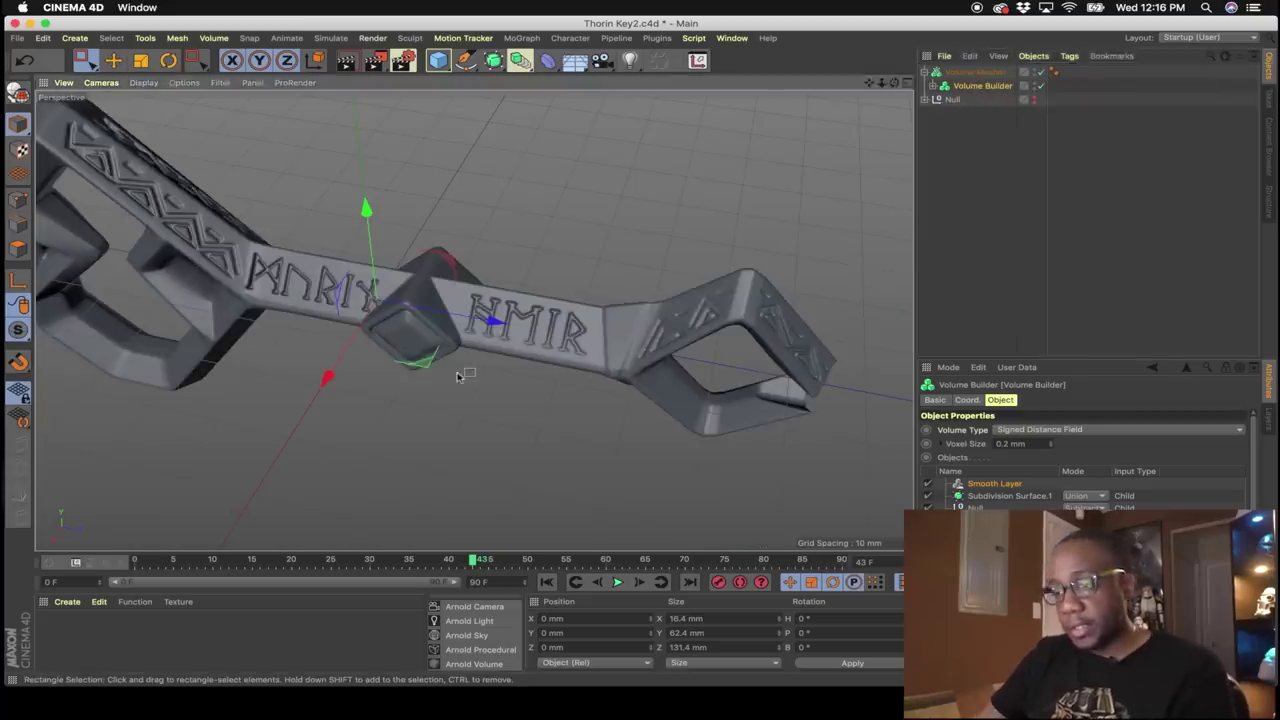
Reduce the Volume Builder's voxel size to 0.1 mm for finer engraving detail on the key.
{"action": "left_click_drag", "start_coordinate": [463, 374], "coordinate": [500, 320], "text": "alt"}
{"action": "scroll", "coordinate": [448, 231], "scroll_direction": "up", "scroll_amount": 5}
{"action": "scroll", "coordinate": [296, 302], "scroll_direction": "up", "scroll_amount": 5}
{"action": "left_click", "coordinate": [975, 73]}
{"action": "left_click", "coordinate": [981, 86]}
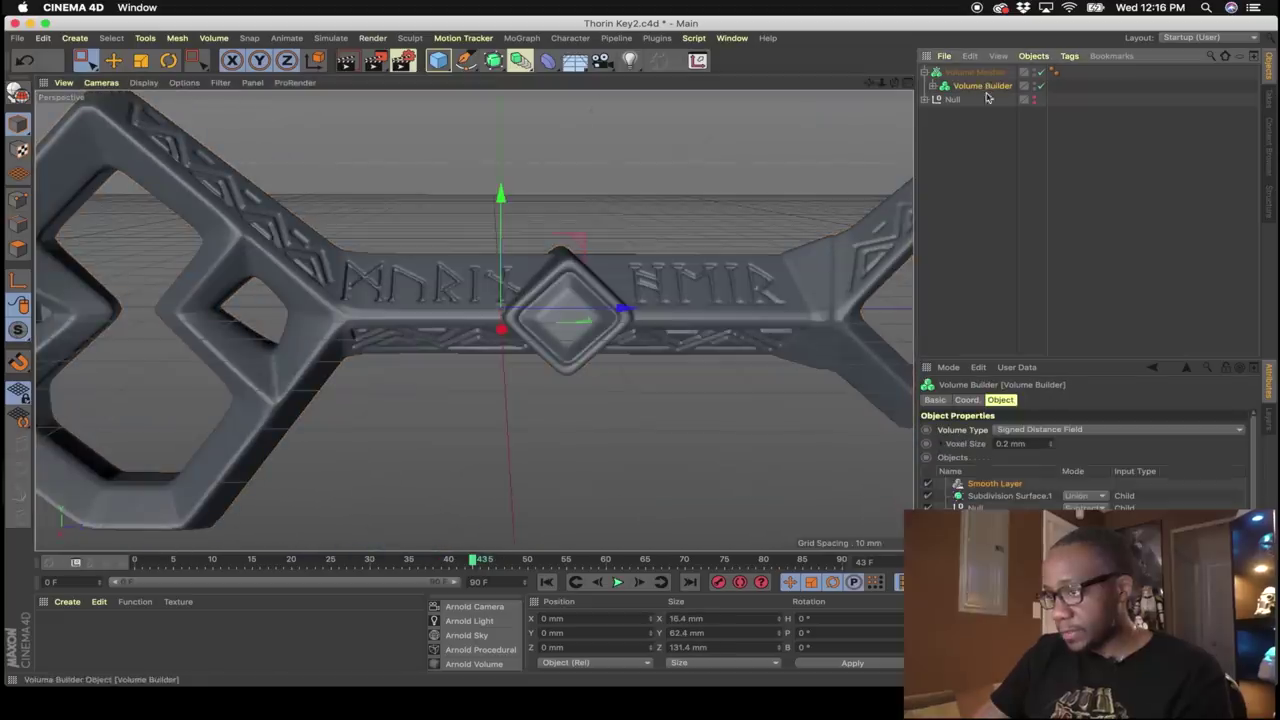
{"action": "left_click", "coordinate": [1051, 447]}
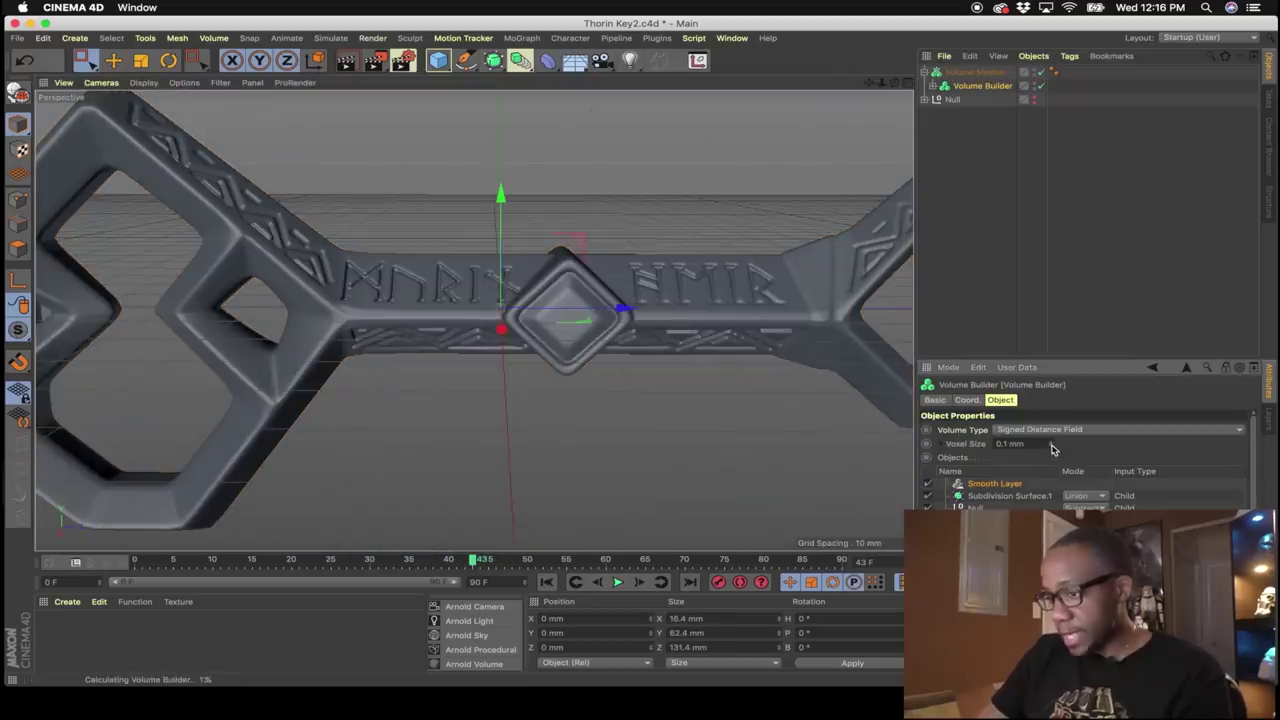
Set the Volume Builder's voxel size to 0.09 mm and accept the longer calculation.
{"action": "scroll", "coordinate": [762, 309], "scroll_direction": "up", "scroll_amount": 5}
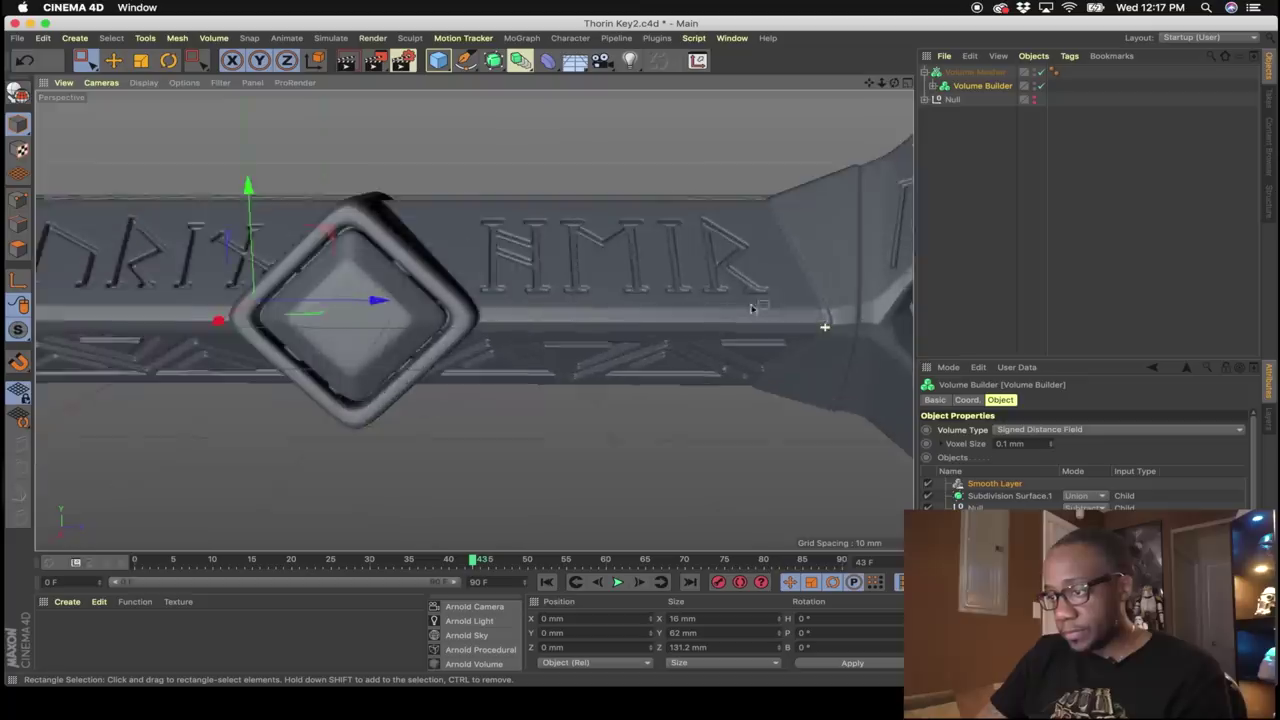
{"action": "left_click_drag", "start_coordinate": [694, 241], "coordinate": [684, 372], "text": "alt"}
{"action": "right_click_drag", "start_coordinate": [109, 303], "coordinate": [414, 269], "text": "alt"}
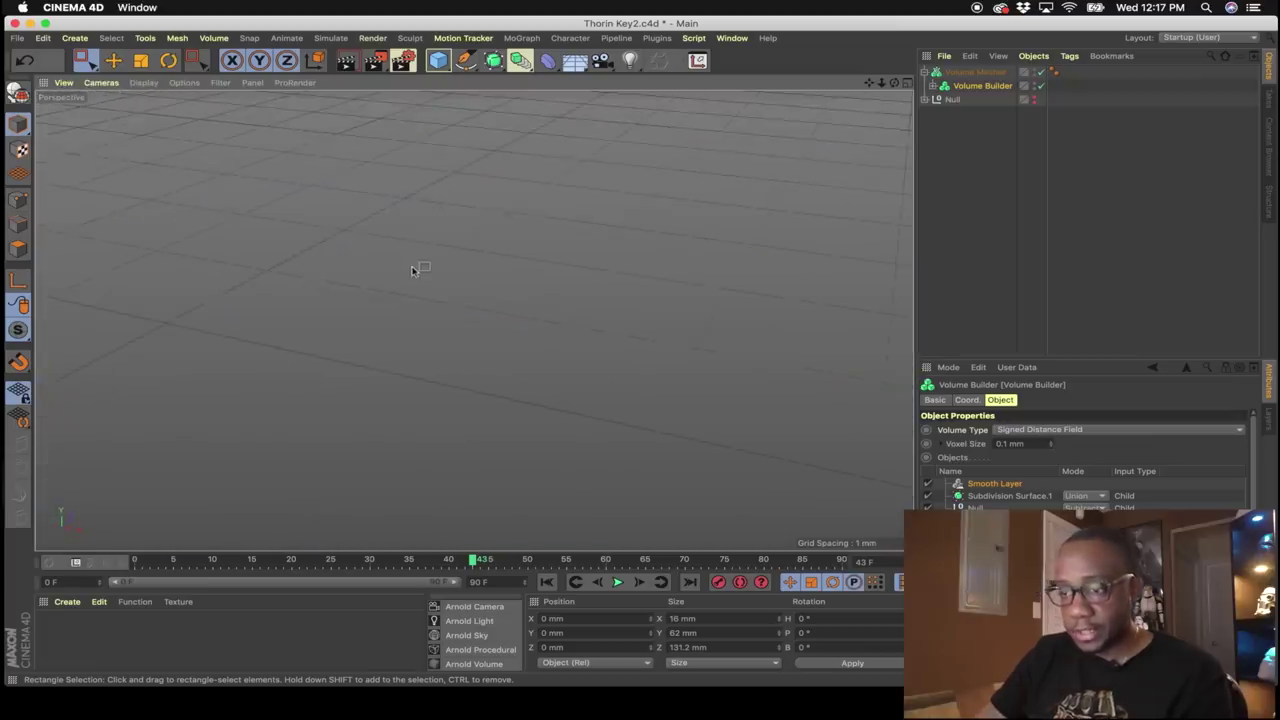
{"action": "scroll", "coordinate": [438, 270], "scroll_direction": "down", "scroll_amount": 15}
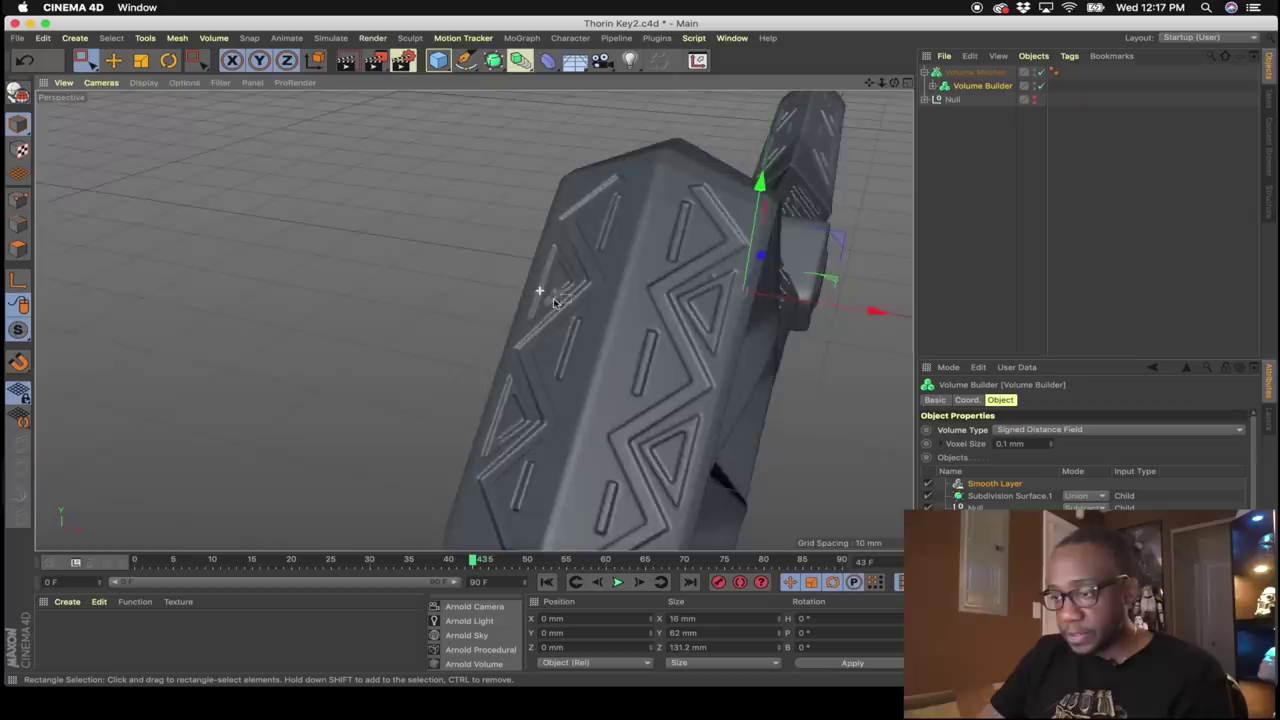
{"action": "left_click_drag", "start_coordinate": [553, 300], "coordinate": [371, 243], "text": "alt"}
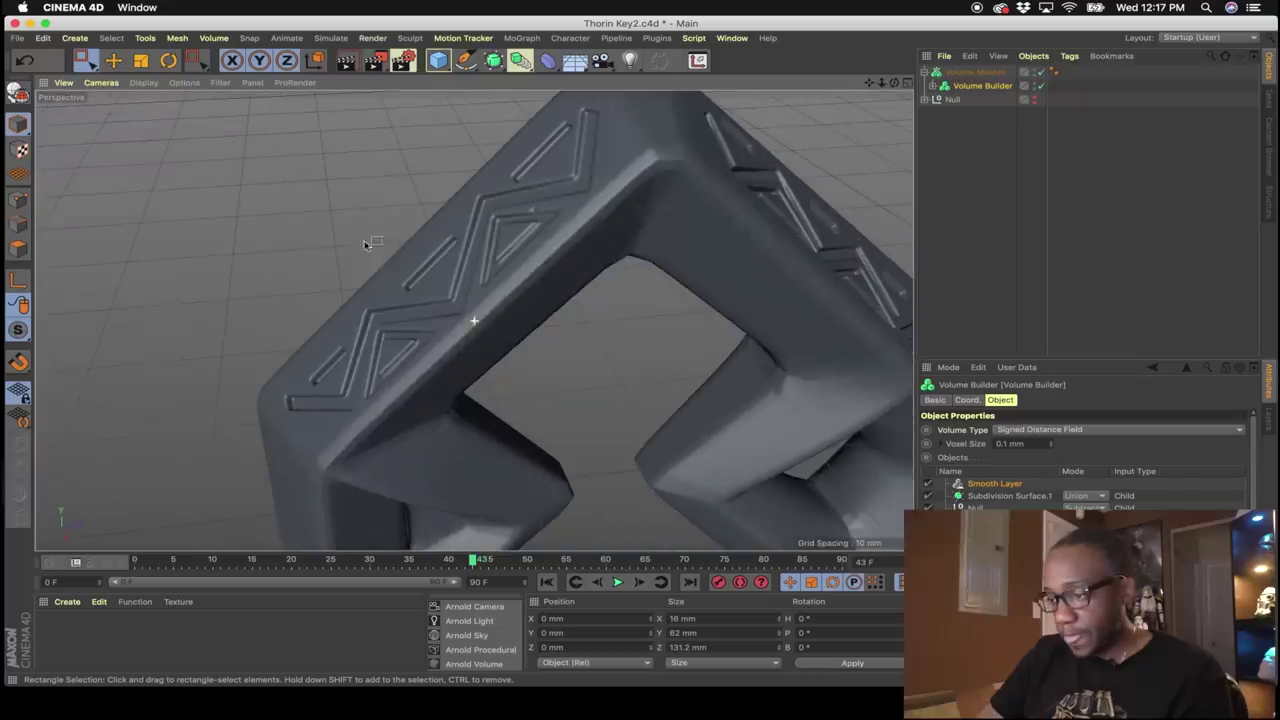
{"action": "left_click", "coordinate": [1010, 443]}
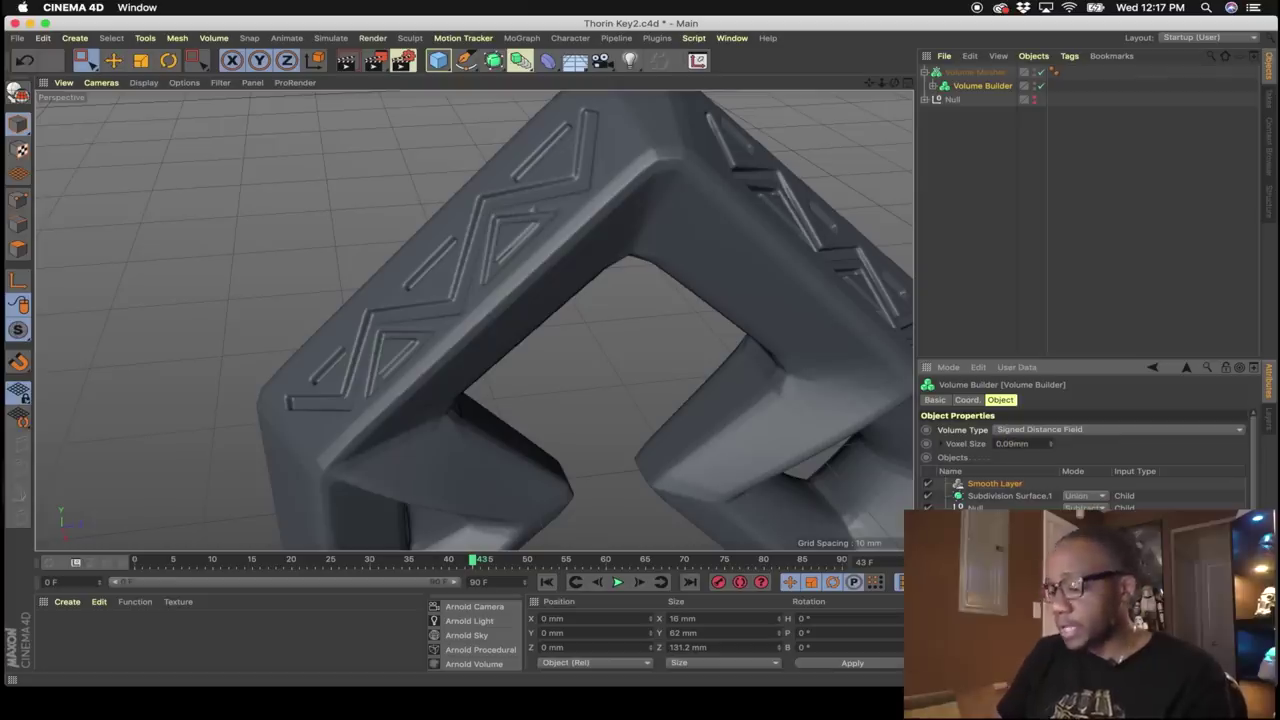
{"action": "key", "text": "Return"}
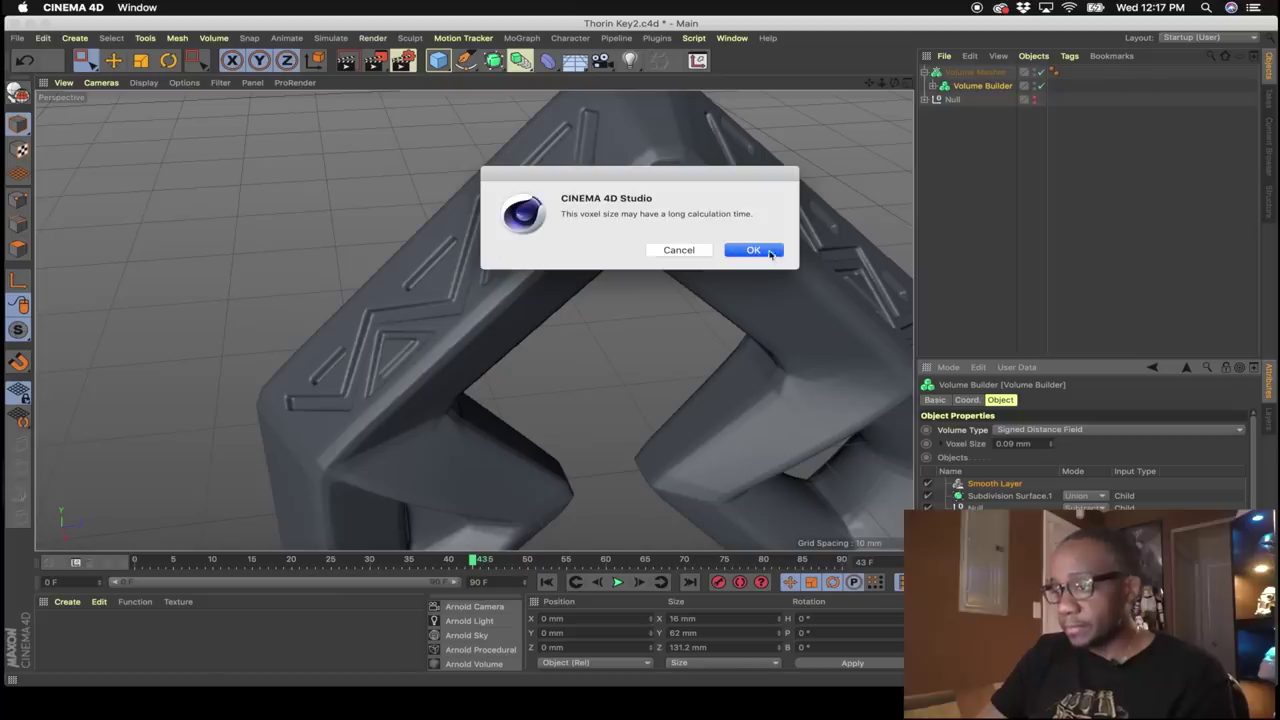
{"action": "left_click", "coordinate": [770, 253]}
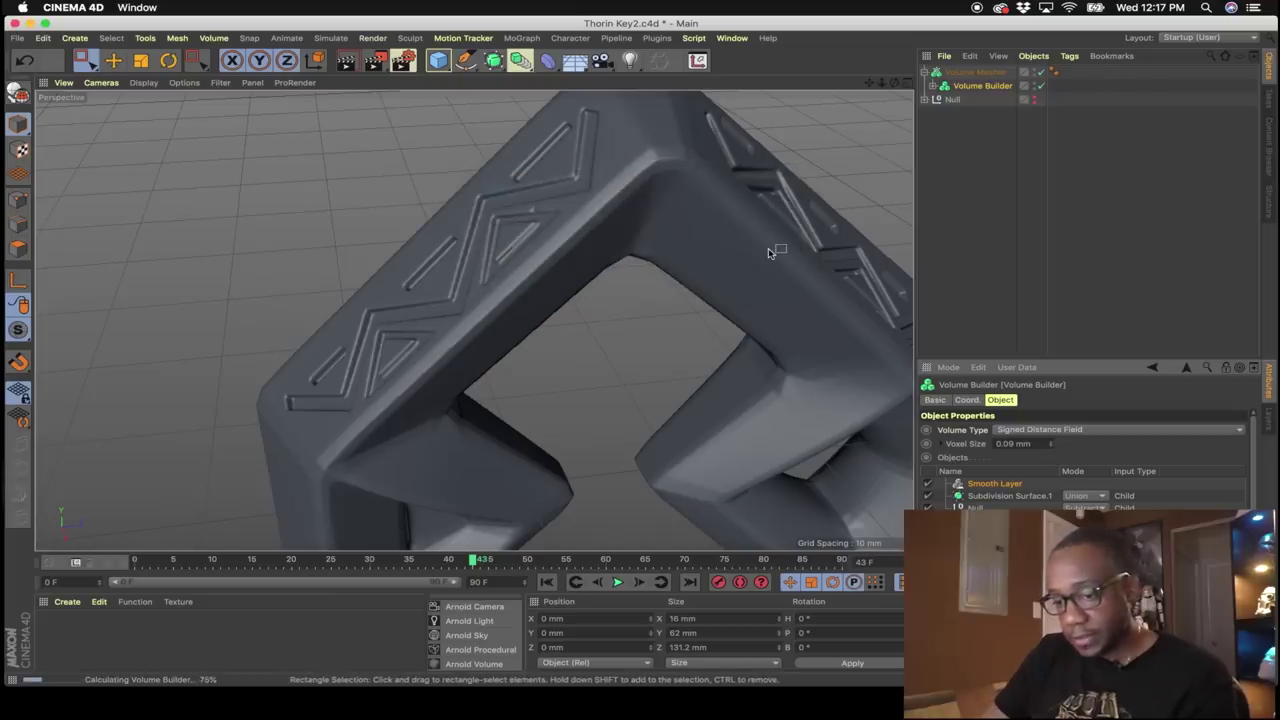
Refine the Volume Builder's voxel size to 0.08 mm, accept the calculation and review the whole engraved key.
{"action": "left_click_drag", "start_coordinate": [499, 248], "coordinate": [629, 240], "text": "alt"}
{"action": "scroll", "coordinate": [526, 143], "scroll_direction": "up", "scroll_amount": 5}
{"action": "left_click_drag", "start_coordinate": [524, 173], "coordinate": [388, 262], "text": "alt"}
{"action": "left_click", "coordinate": [1015, 444]}
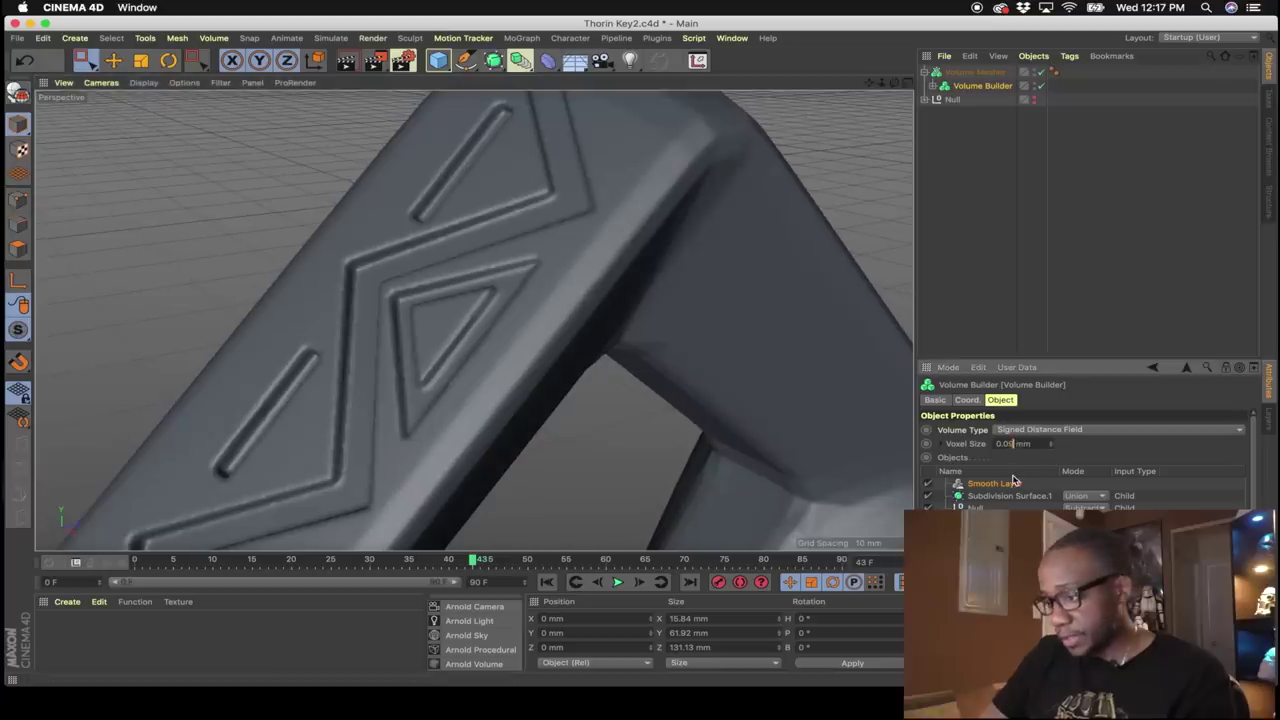
{"action": "key", "text": "Return"}
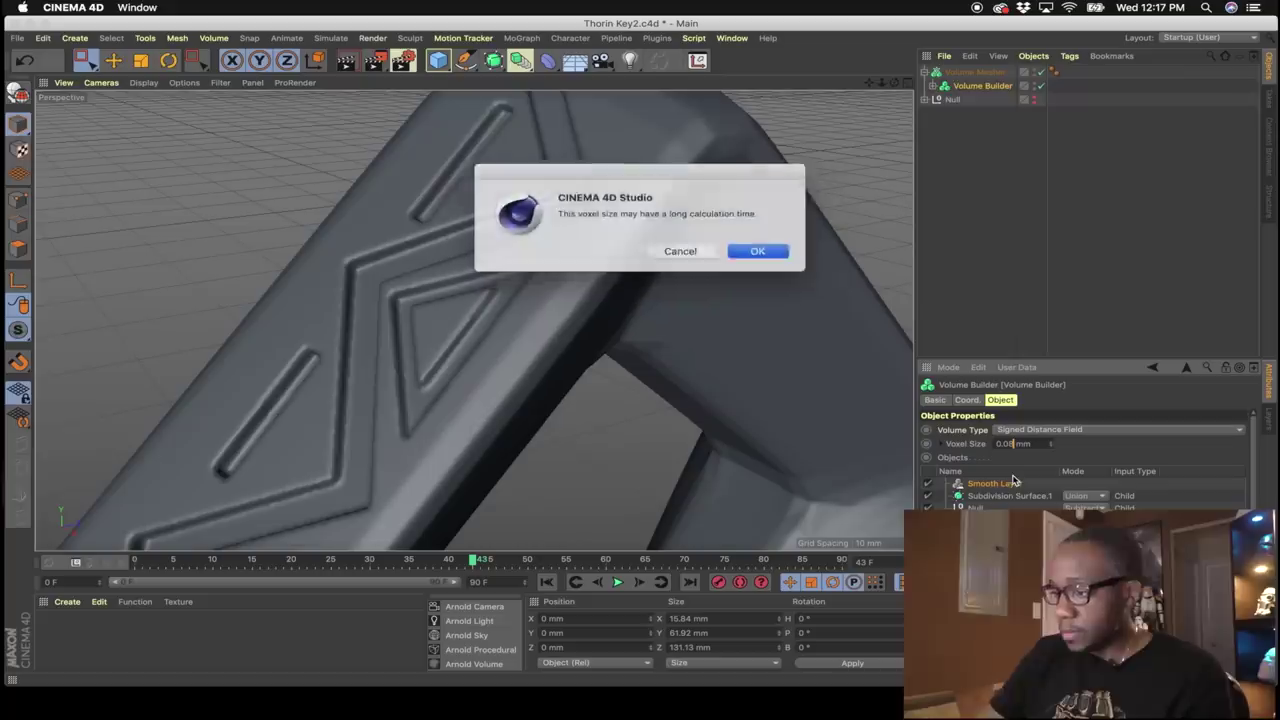
{"action": "left_click", "coordinate": [753, 250]}
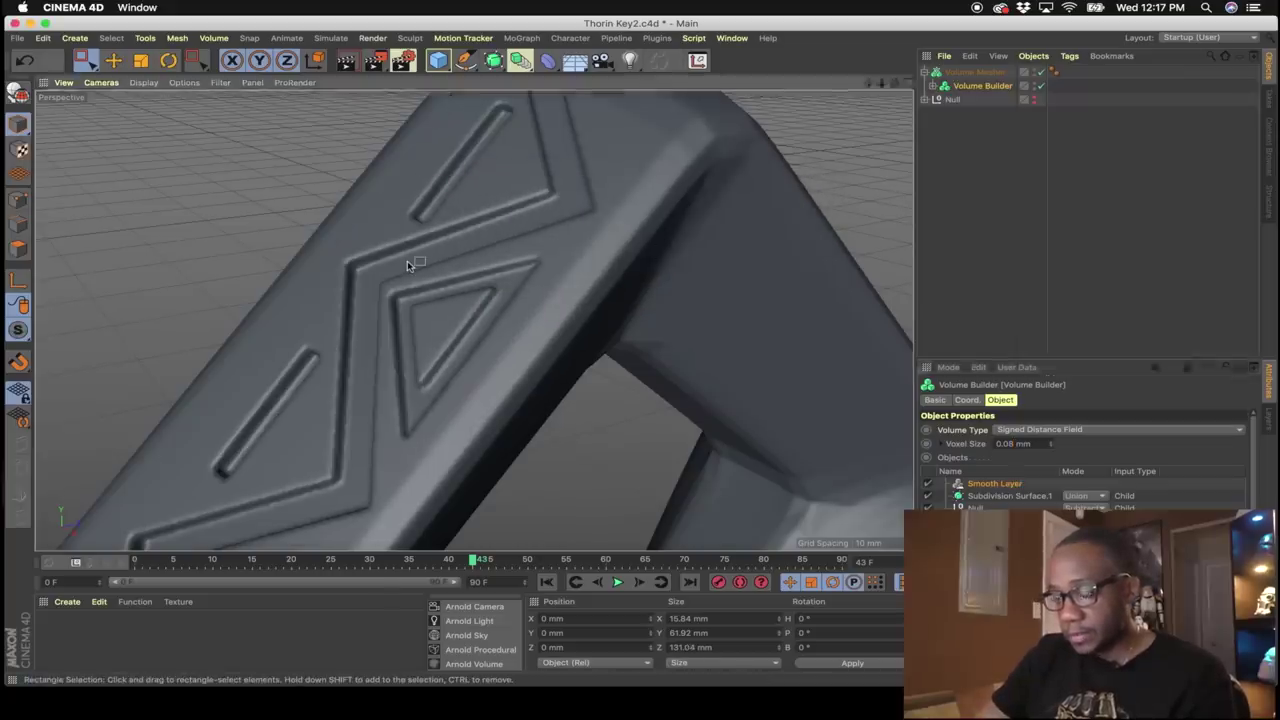
{"action": "scroll", "coordinate": [407, 262], "scroll_direction": "down", "scroll_amount": 10}
{"action": "left_click_drag", "start_coordinate": [687, 293], "coordinate": [577, 320], "text": "alt"}
{"action": "middle_click_drag", "start_coordinate": [577, 320], "coordinate": [355, 253], "text": "alt"}
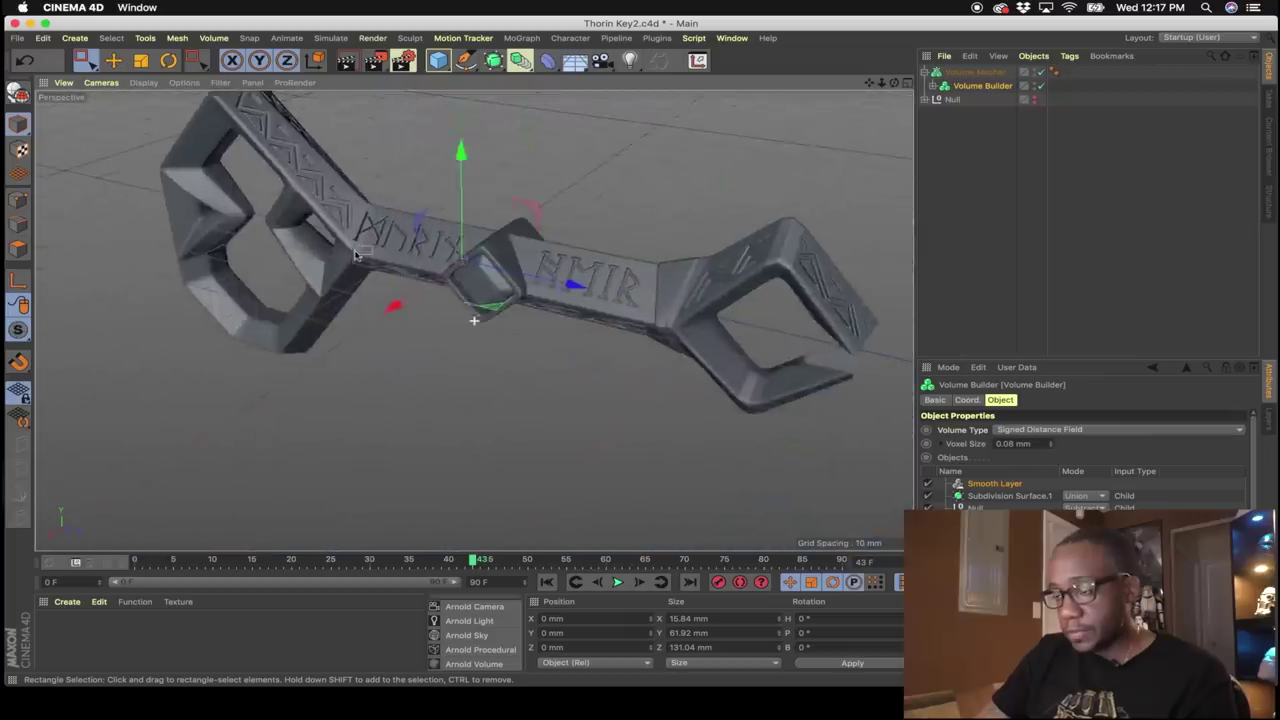
{"action": "left_click_drag", "start_coordinate": [355, 255], "coordinate": [493, 279], "text": "alt"}
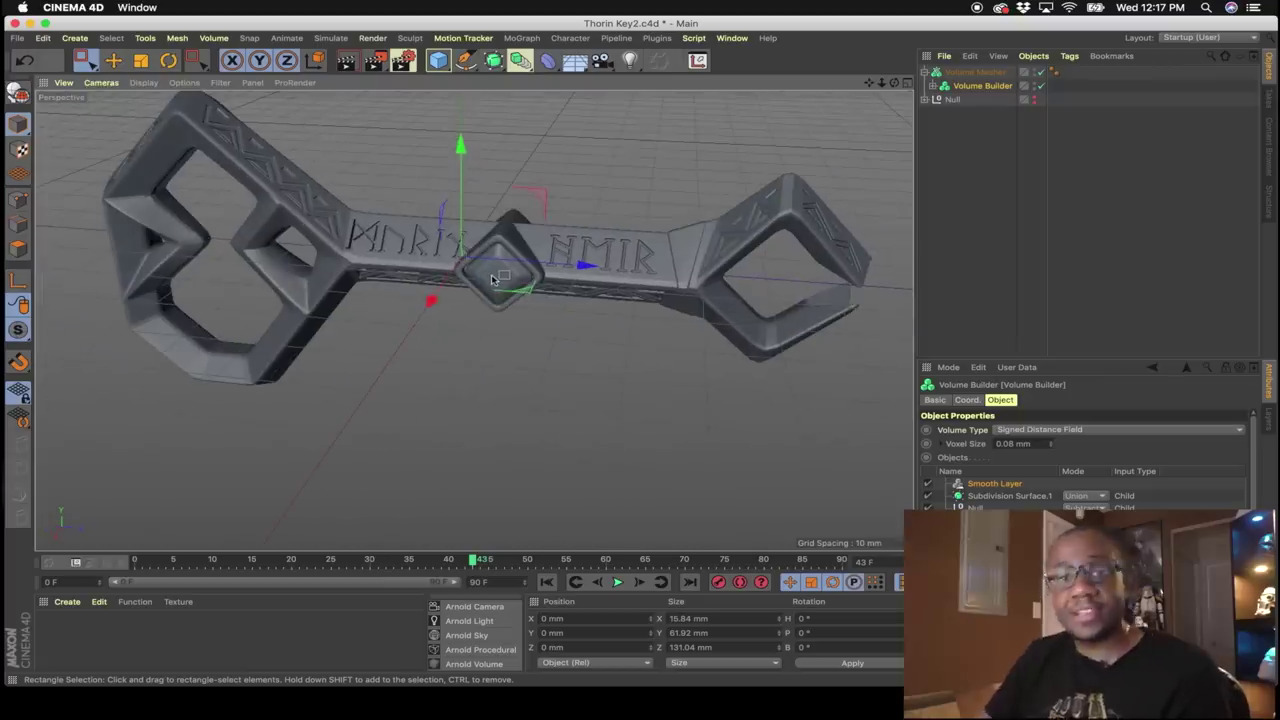